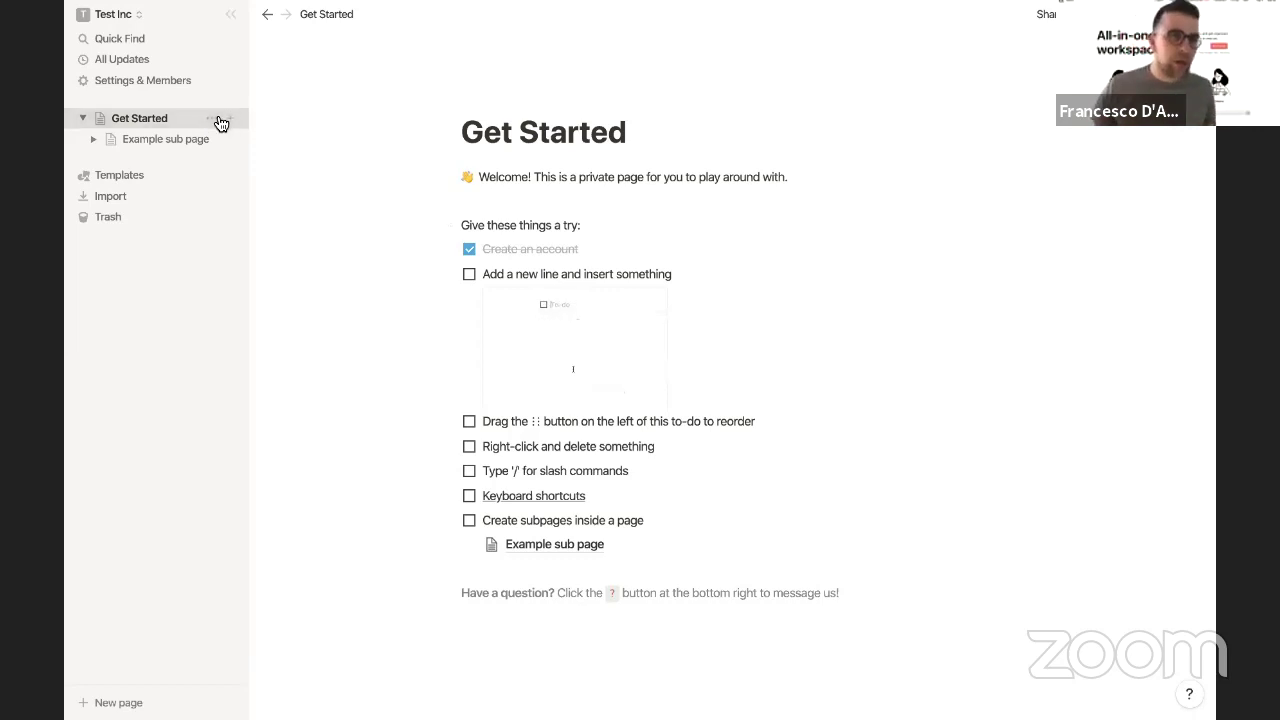
Step: Delete the Get Started page and remove it permanently from the trash
left_click(213, 119)
left_click(236, 139)
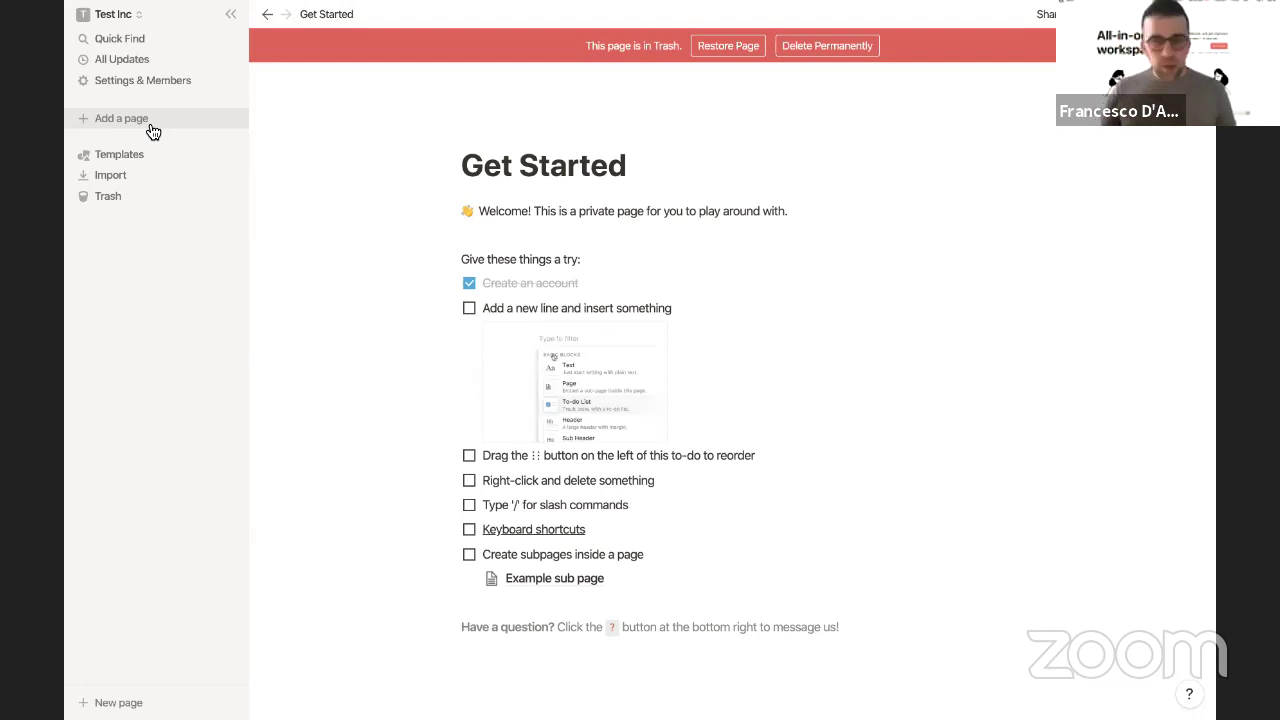
left_click(818, 47)
left_click(658, 377)
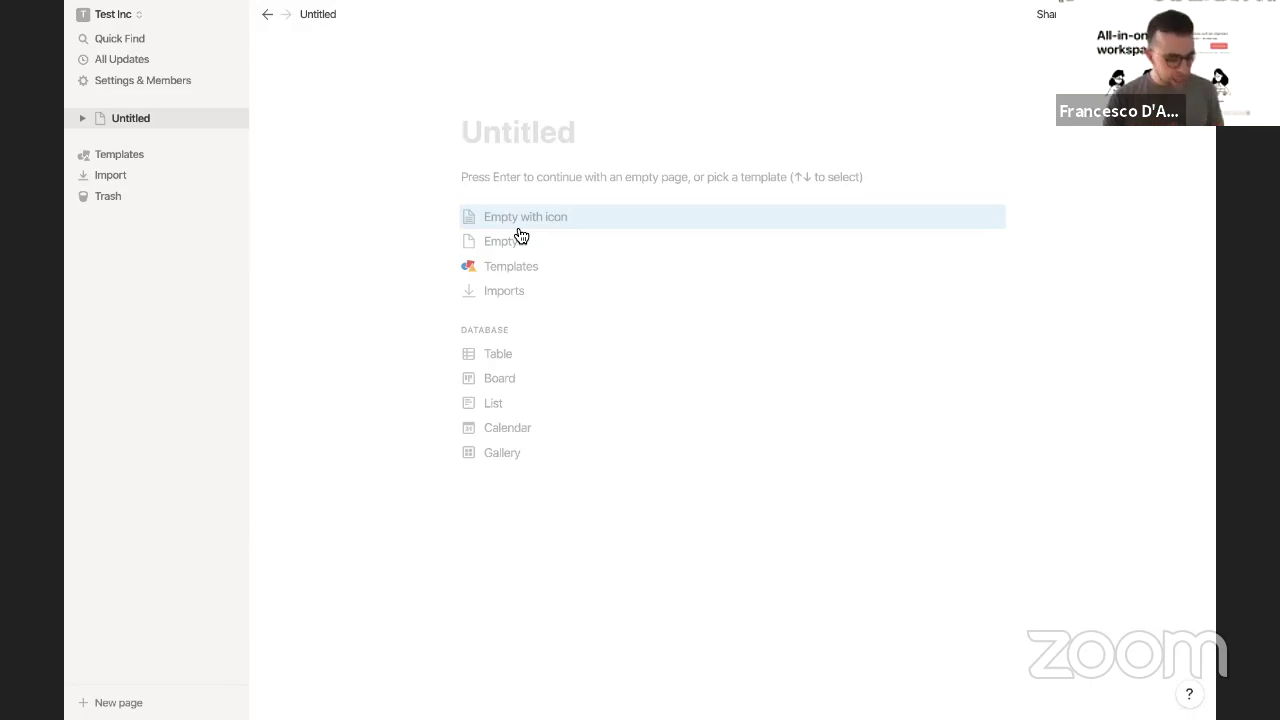
Step: Title the untitled page Home and give it the house-with-garden emoji as its icon
type("Home")
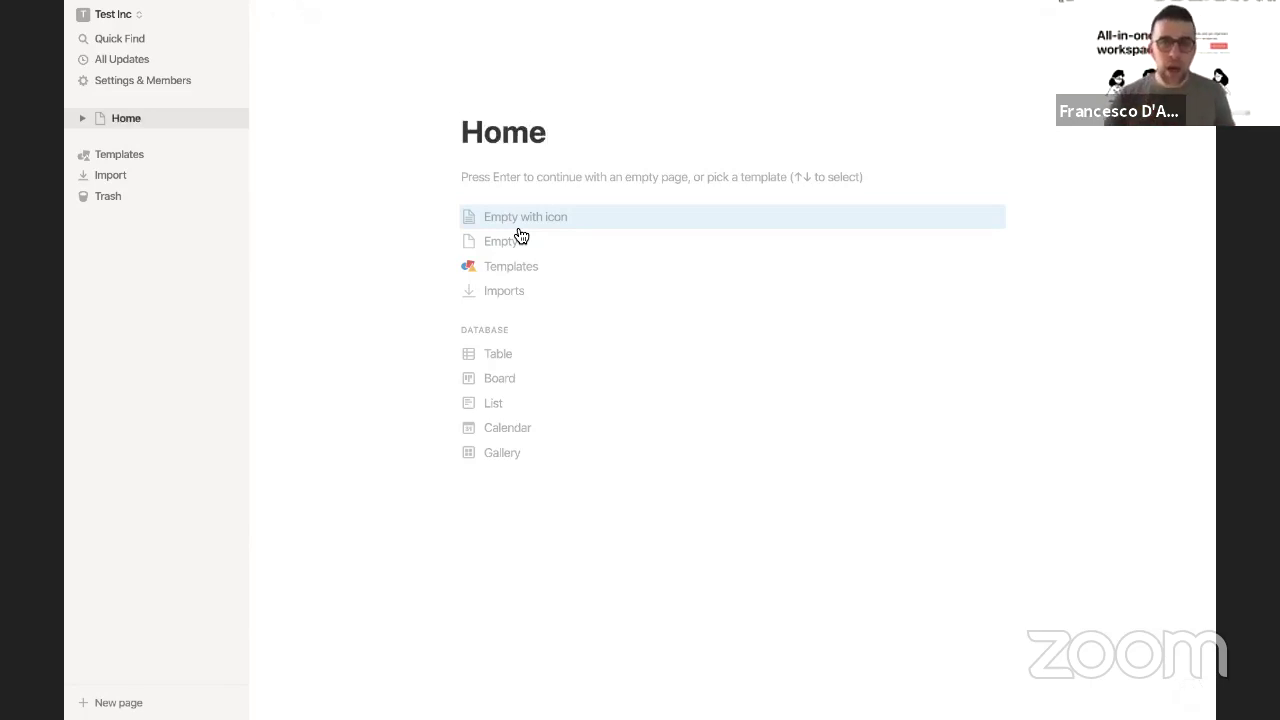
left_click(478, 104)
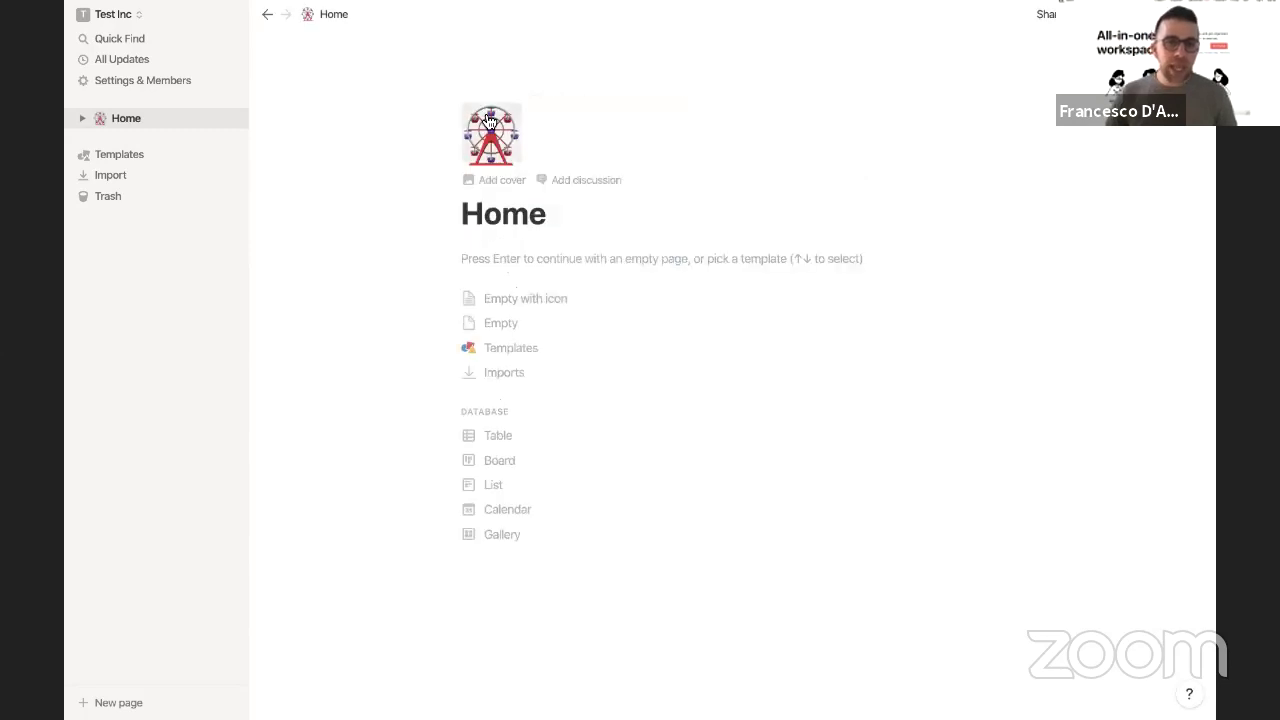
left_click(487, 120)
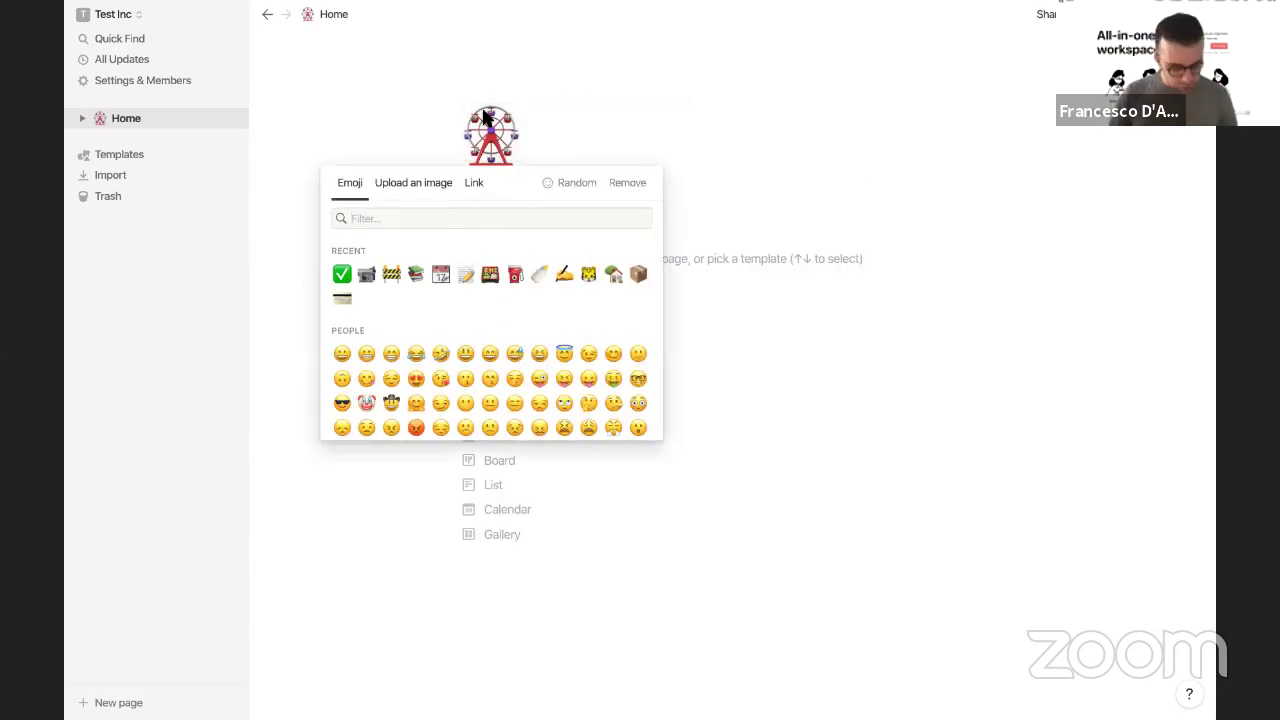
type("home")
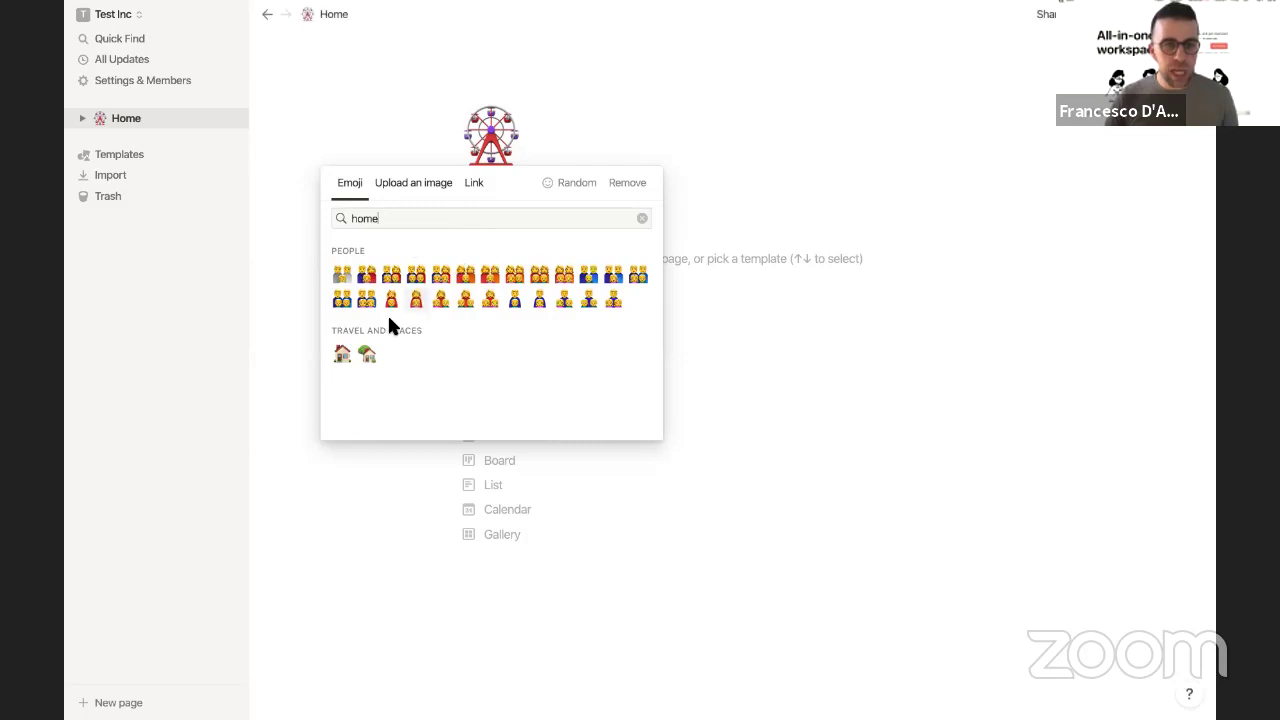
left_click(370, 355)
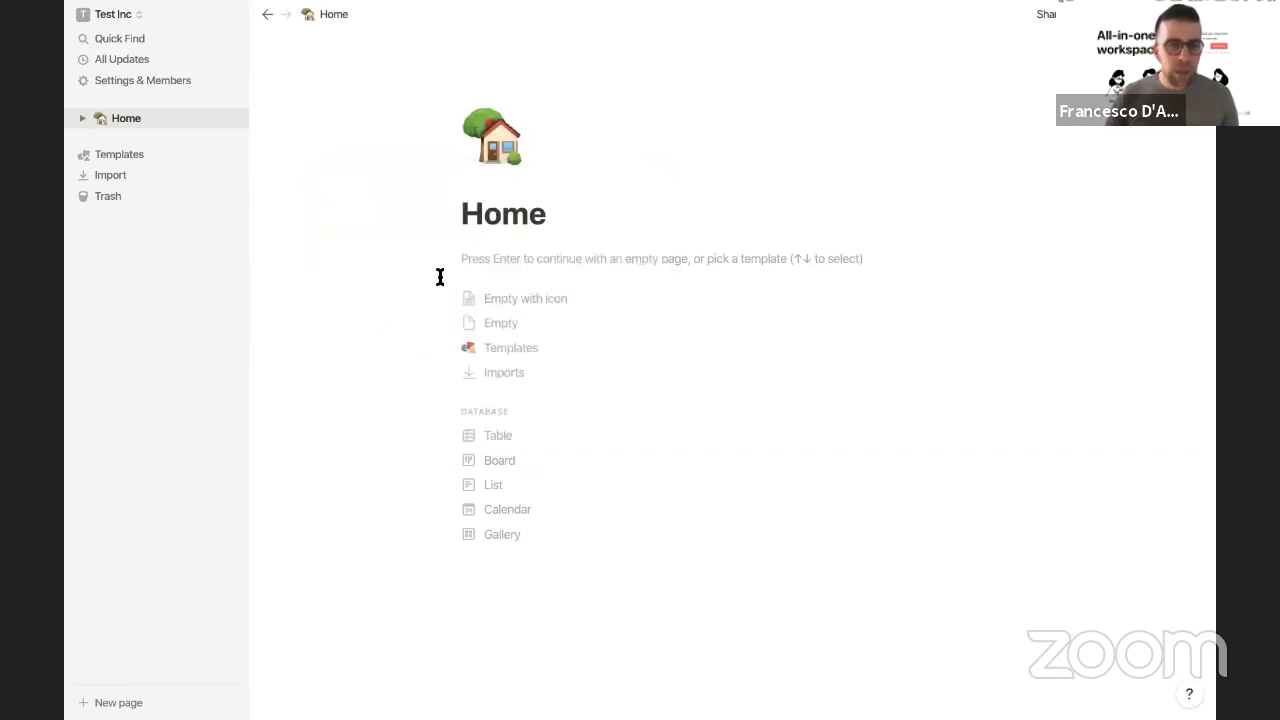
Step: Change the Home page's icon to the camping emoji with tent and tree, found with the search "tent"
left_click(506, 160)
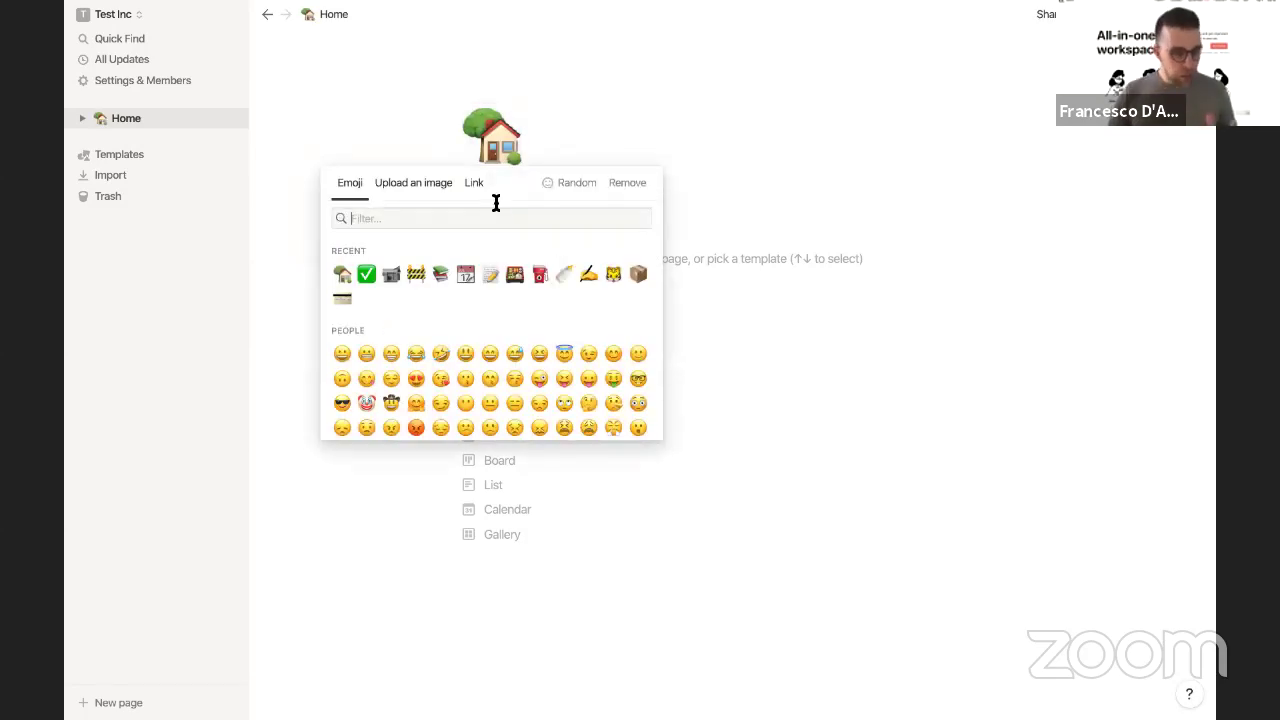
type("home")
key("ctrl+a")
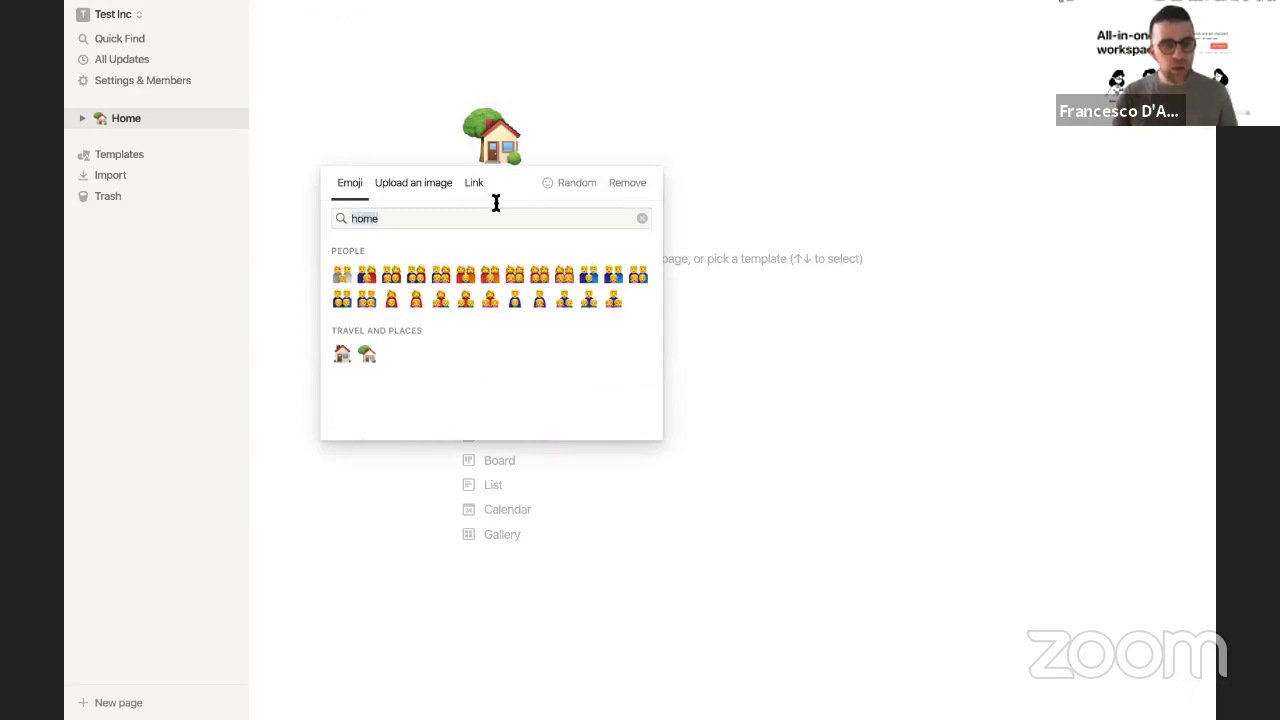
type("tent")
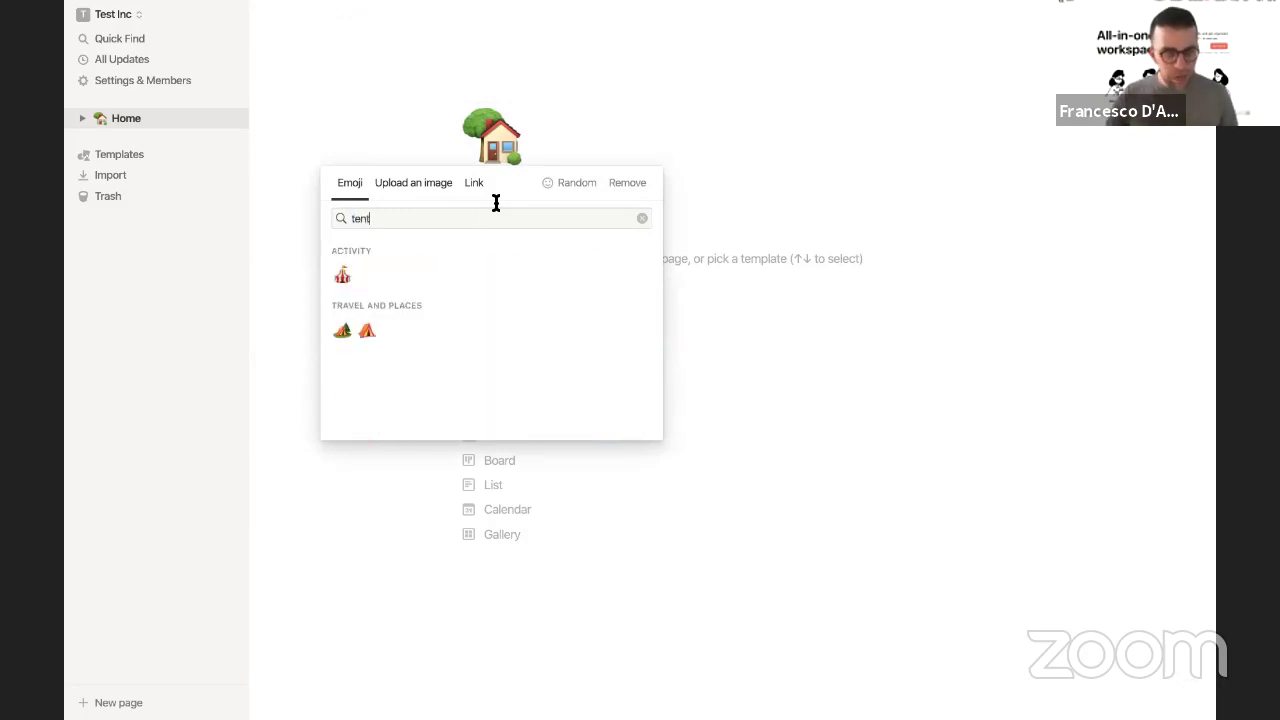
left_click(343, 333)
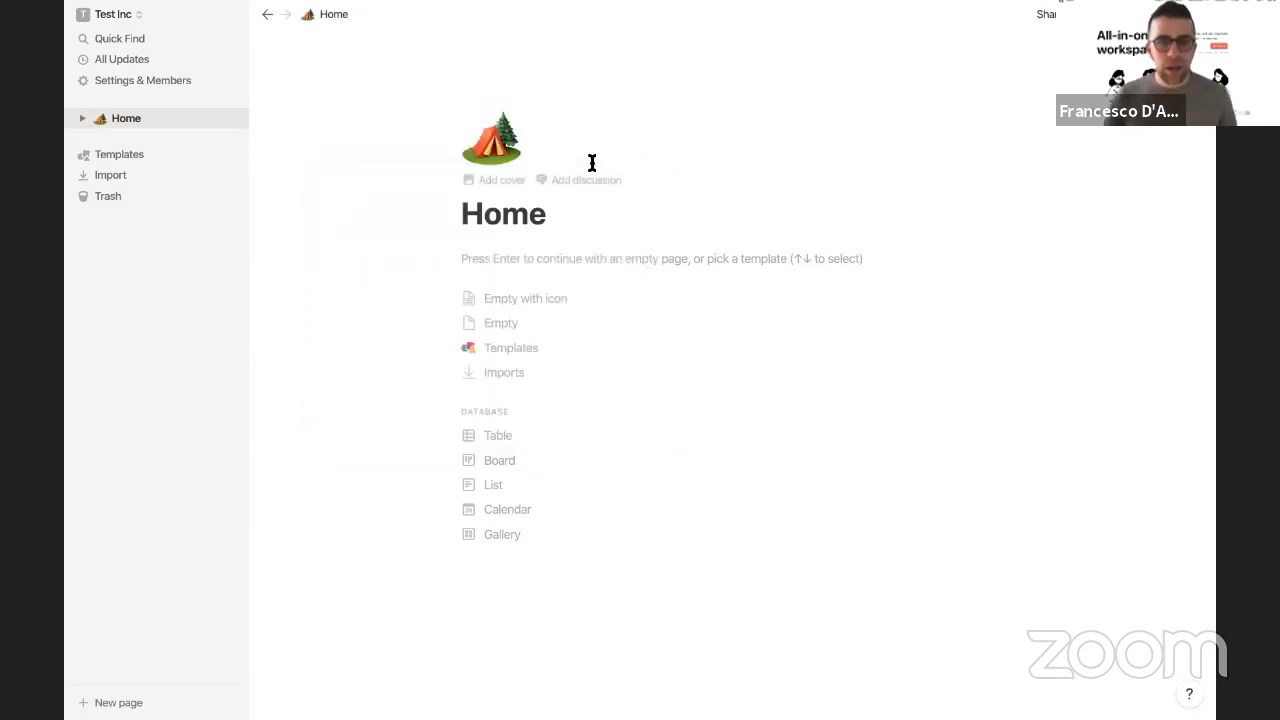
Step: Add a cover to the Home page, using the Unsplash aerial photo of a coastal town found with the search "devon"
left_click(516, 181)
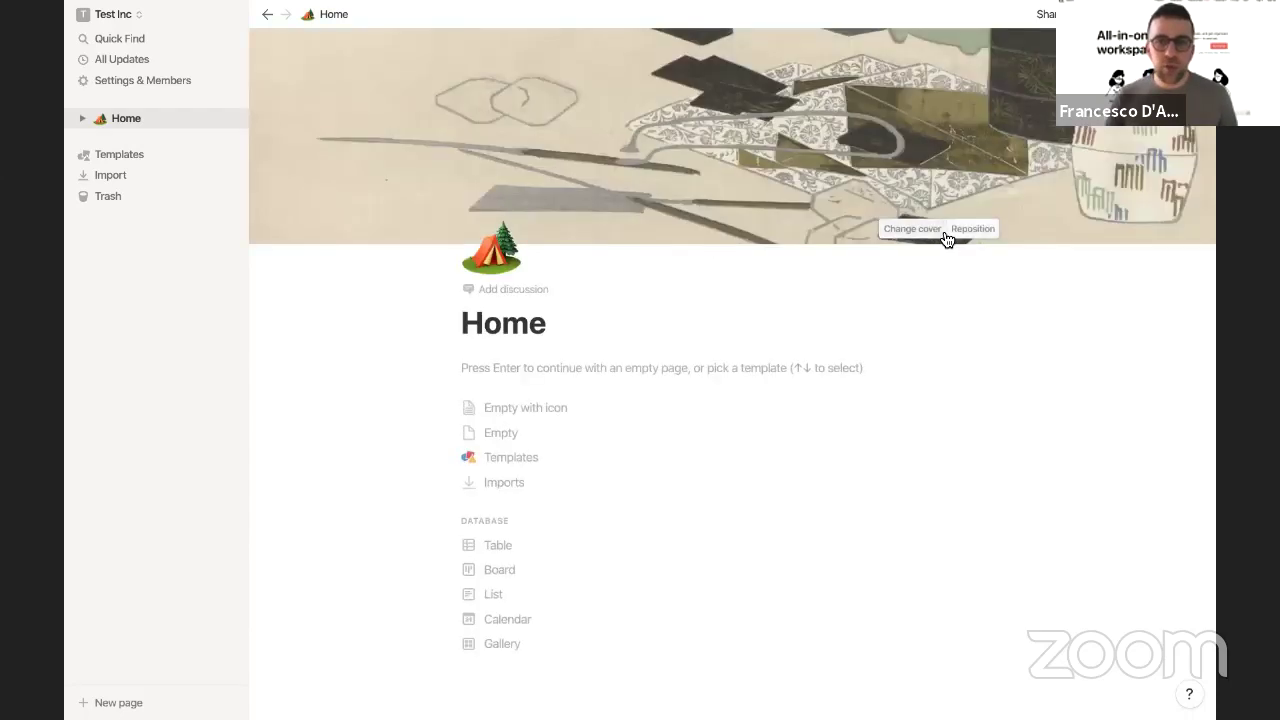
left_click(937, 230)
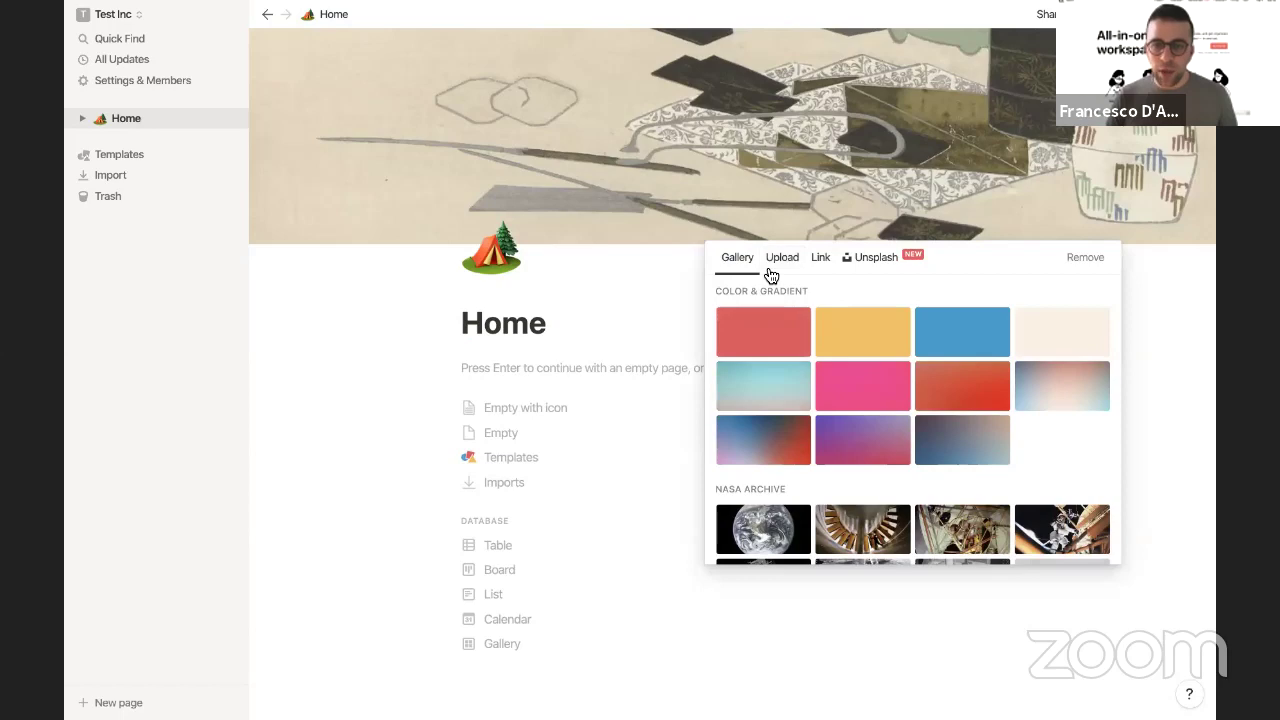
scroll(770, 275, "down", 10)
scroll(770, 275, "up", 10)
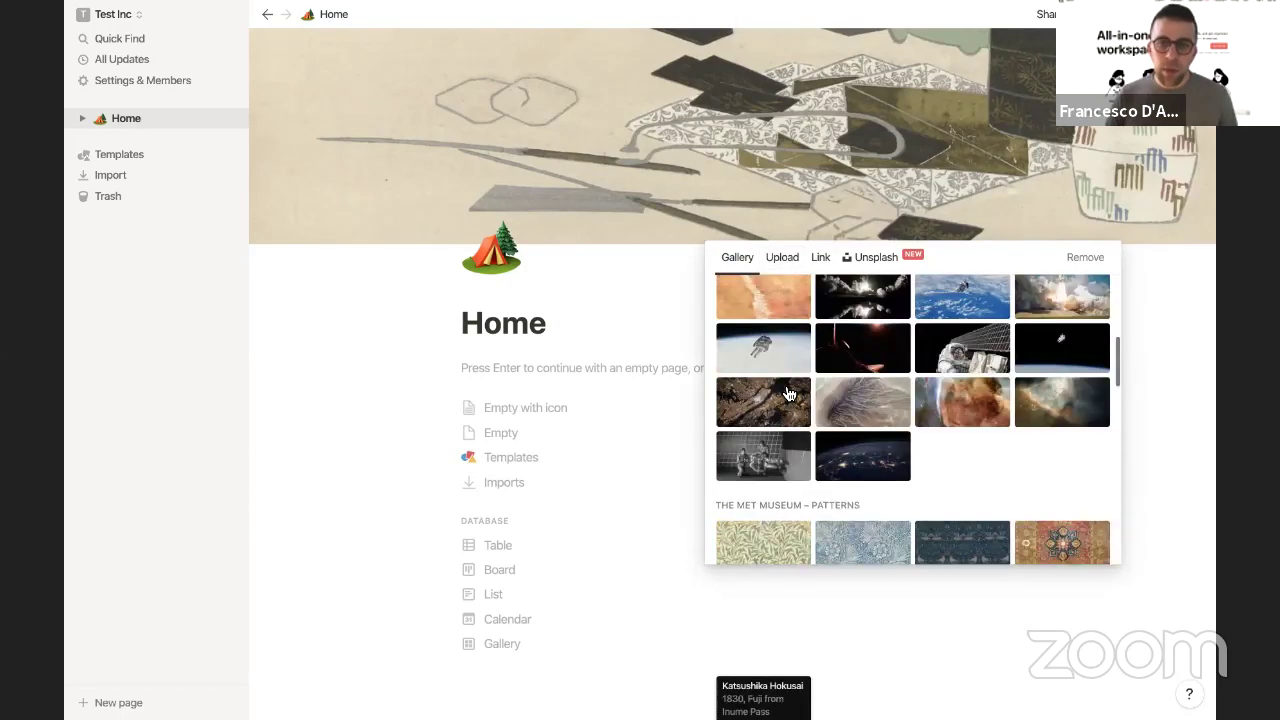
left_click(887, 257)
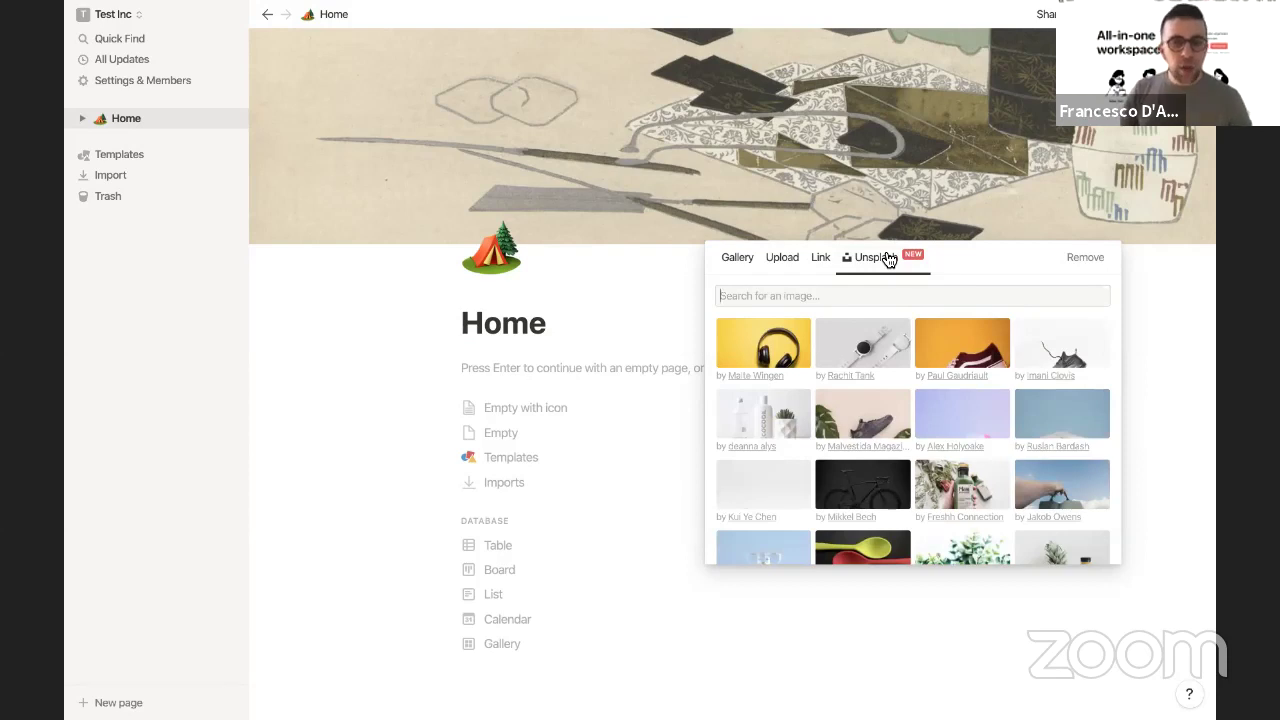
type("devon")
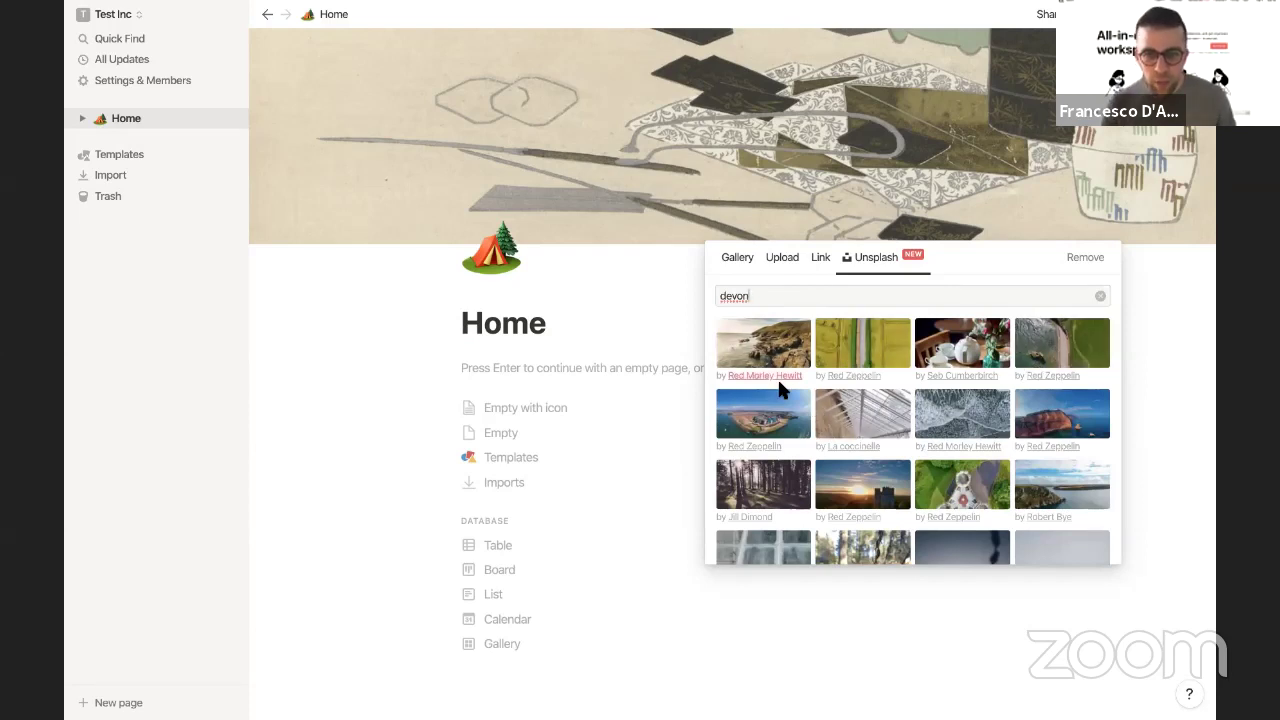
left_click(777, 340)
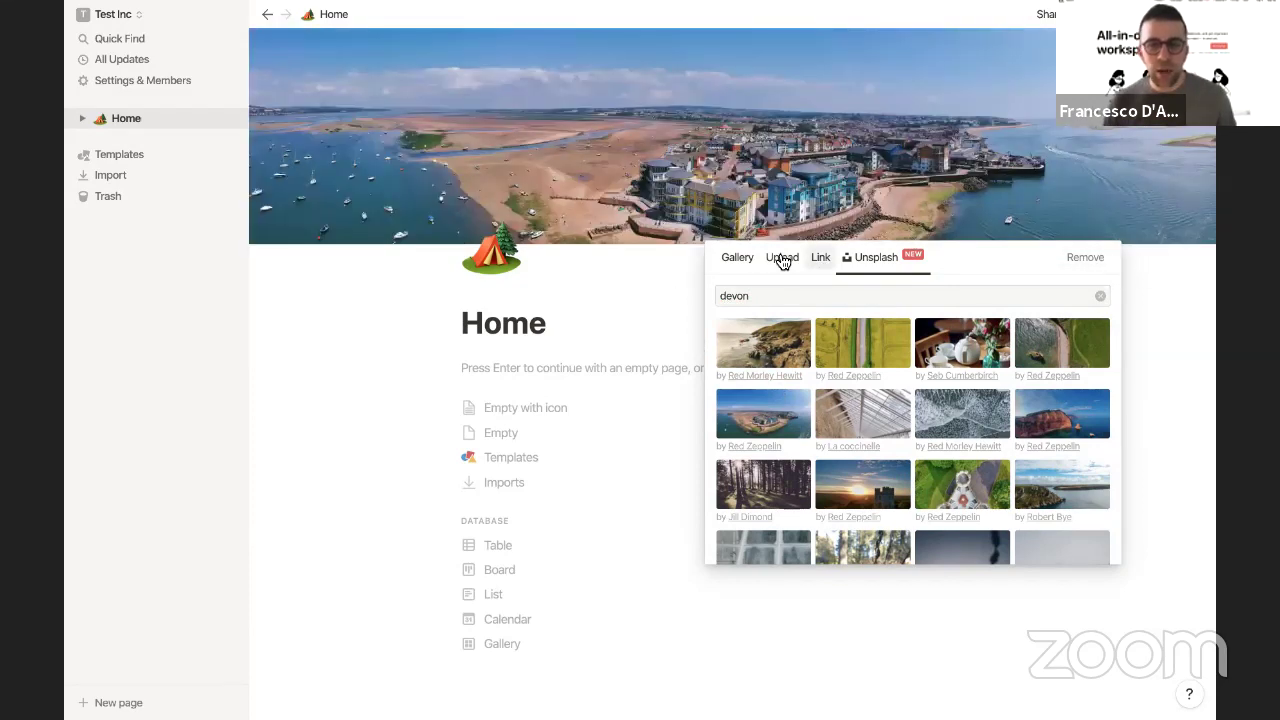
left_click(667, 245)
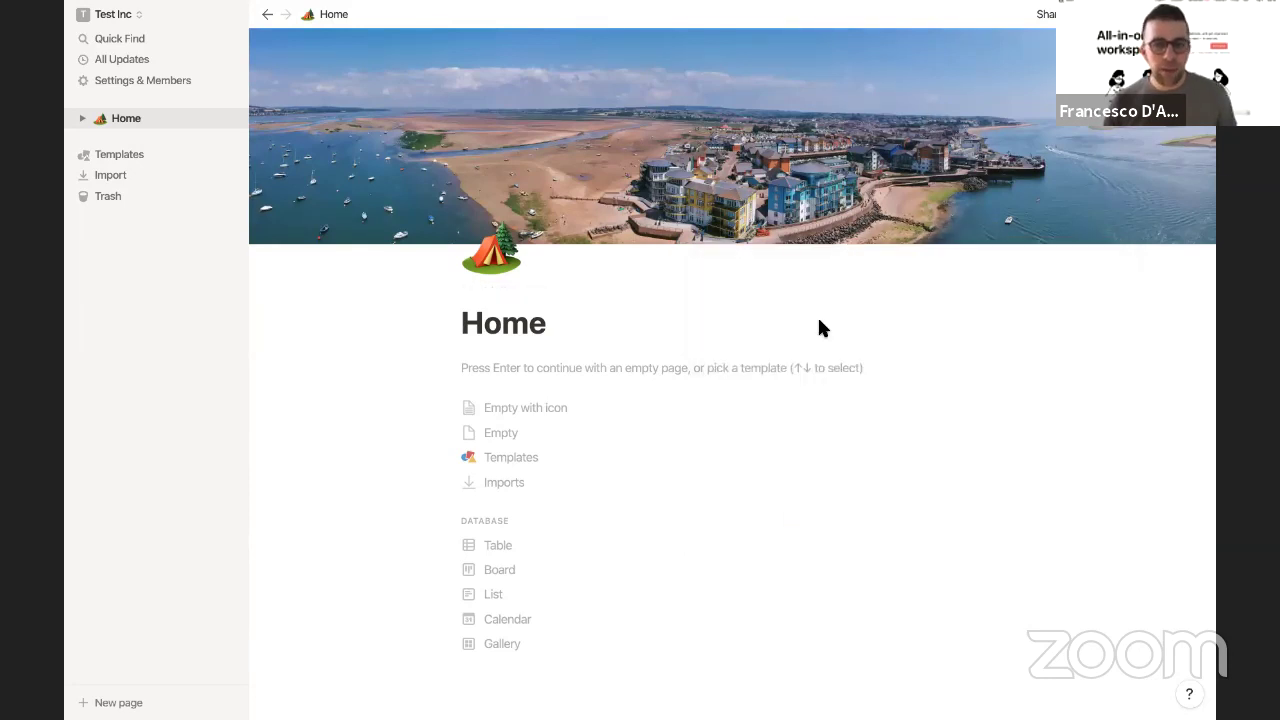
Step: Continue with an empty Home page and turn on its small text and full width options
left_click(733, 367)
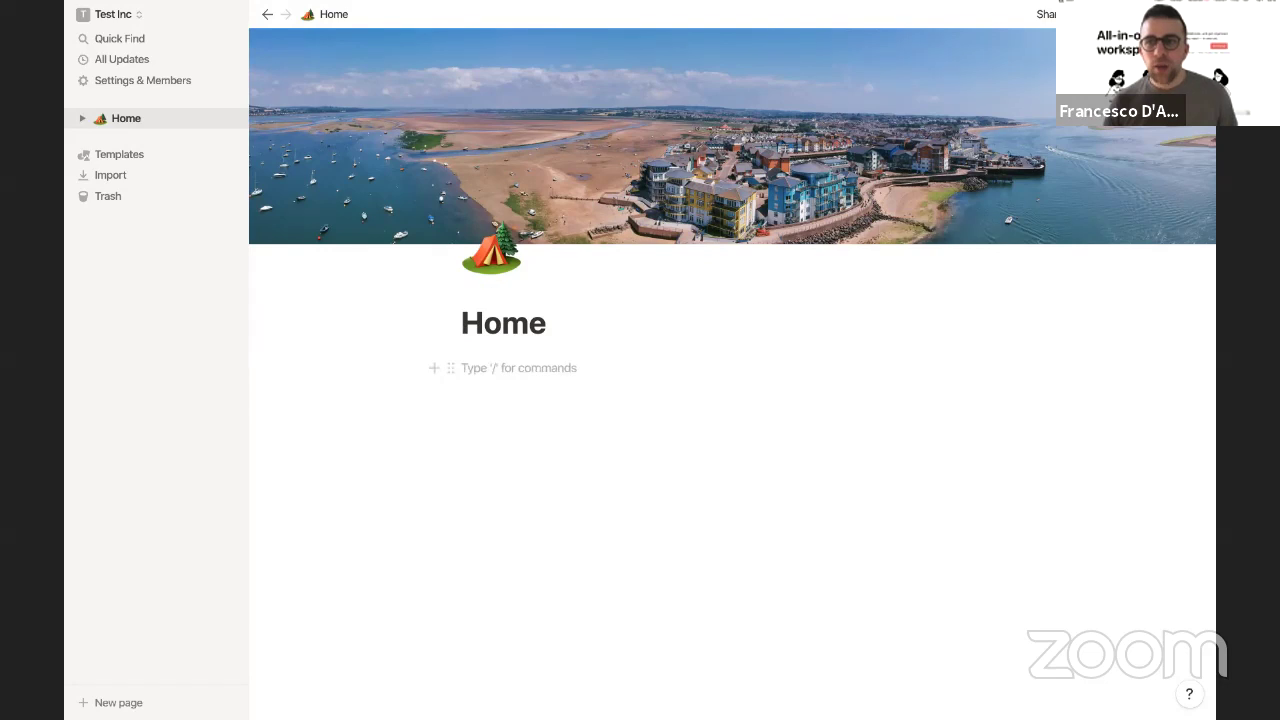
left_click(1196, 14)
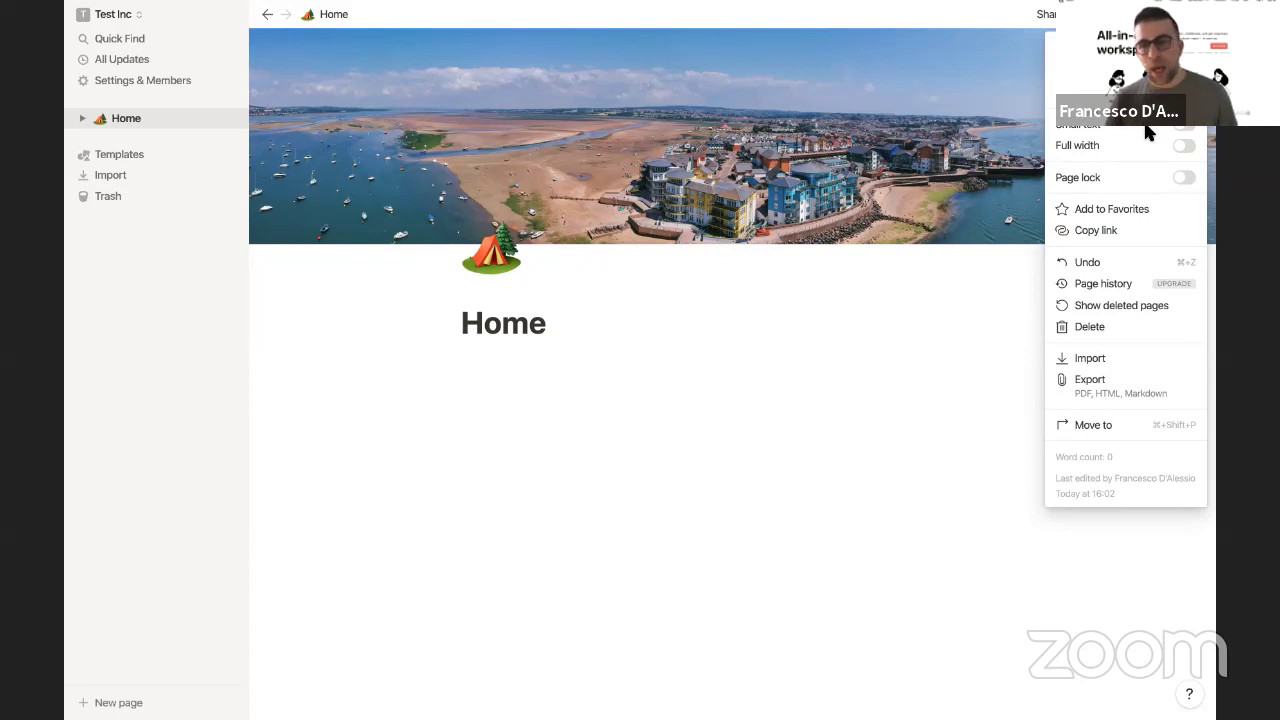
left_click(1186, 132)
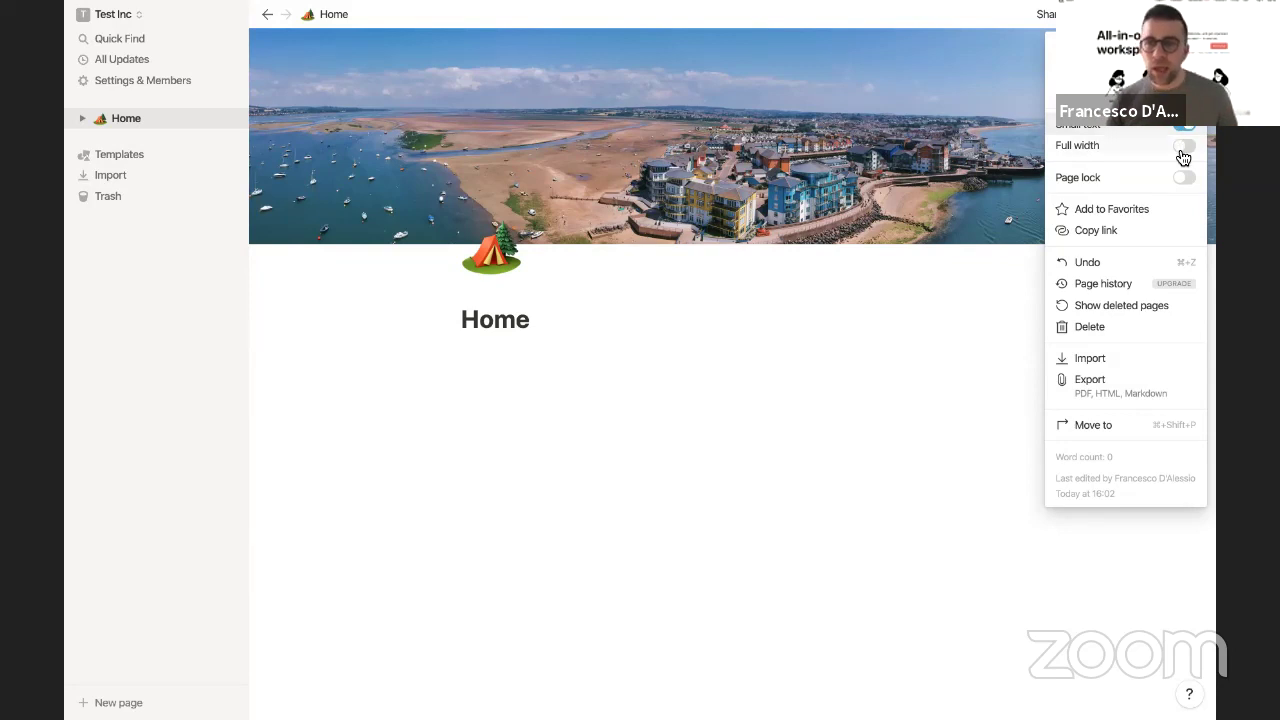
left_click(1183, 150)
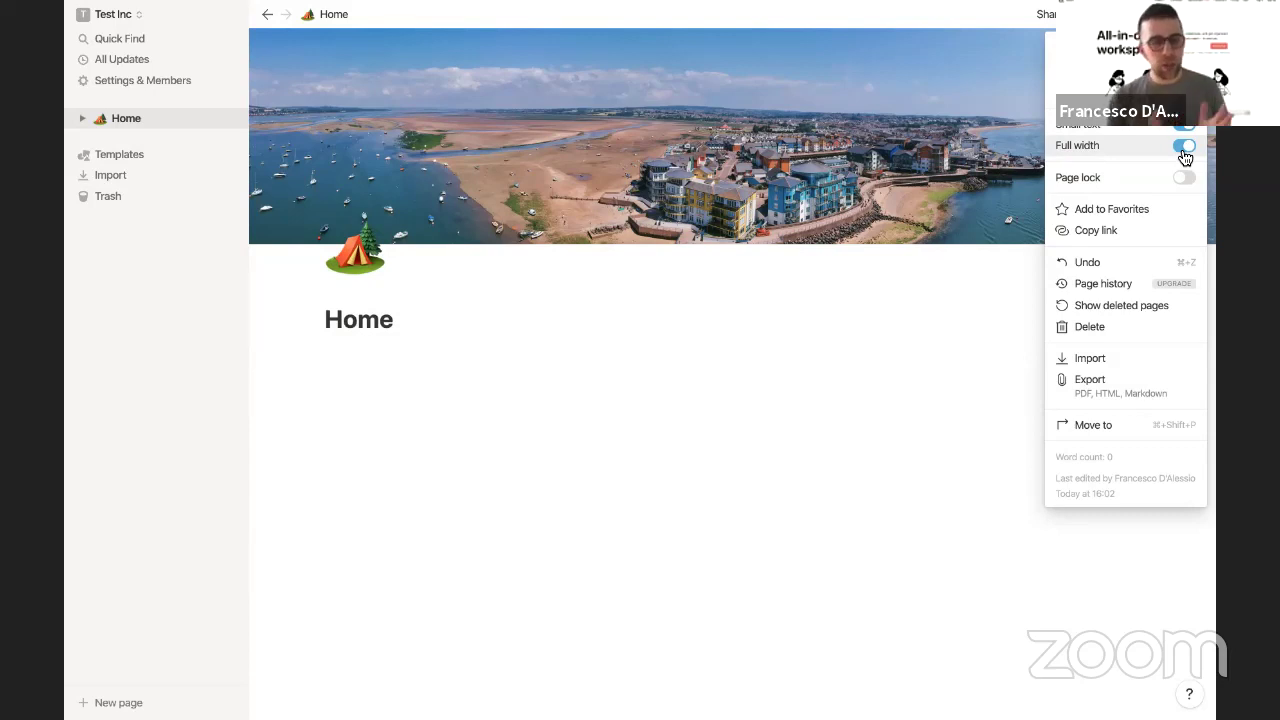
Step: Insert a sub-page block in the body of the Home page
left_click(628, 355)
type("/p")
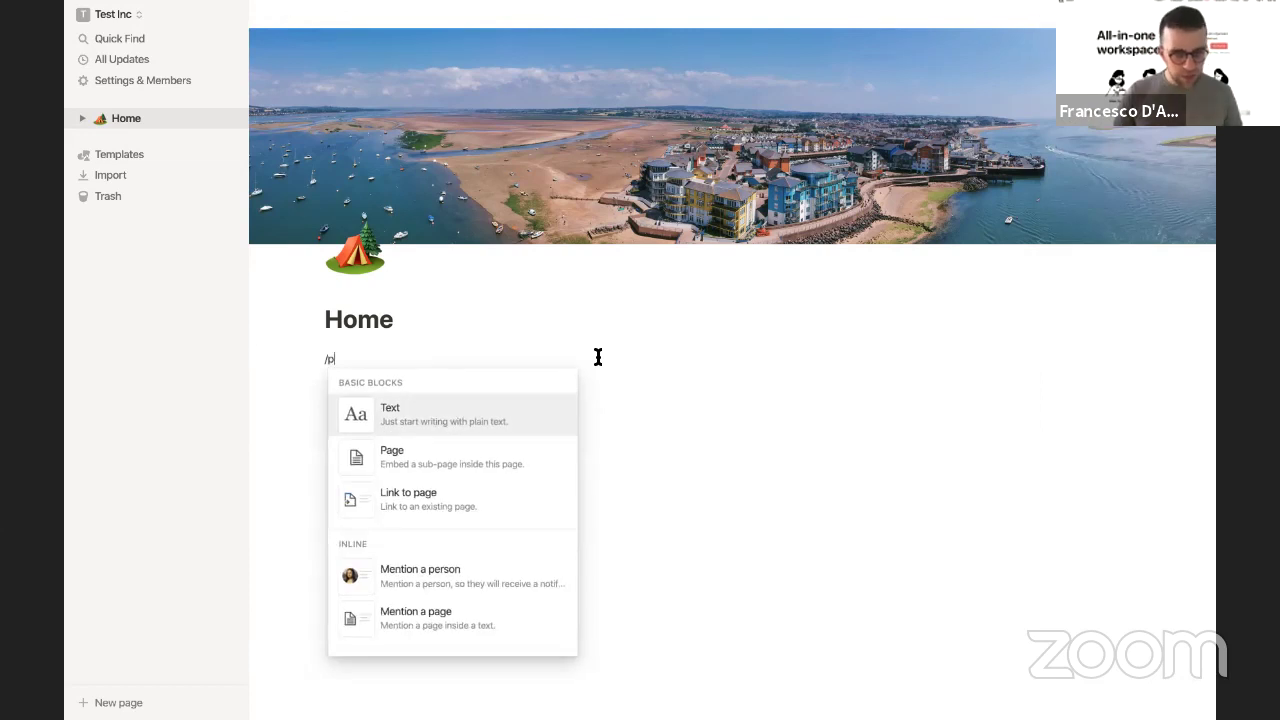
left_click(491, 457)
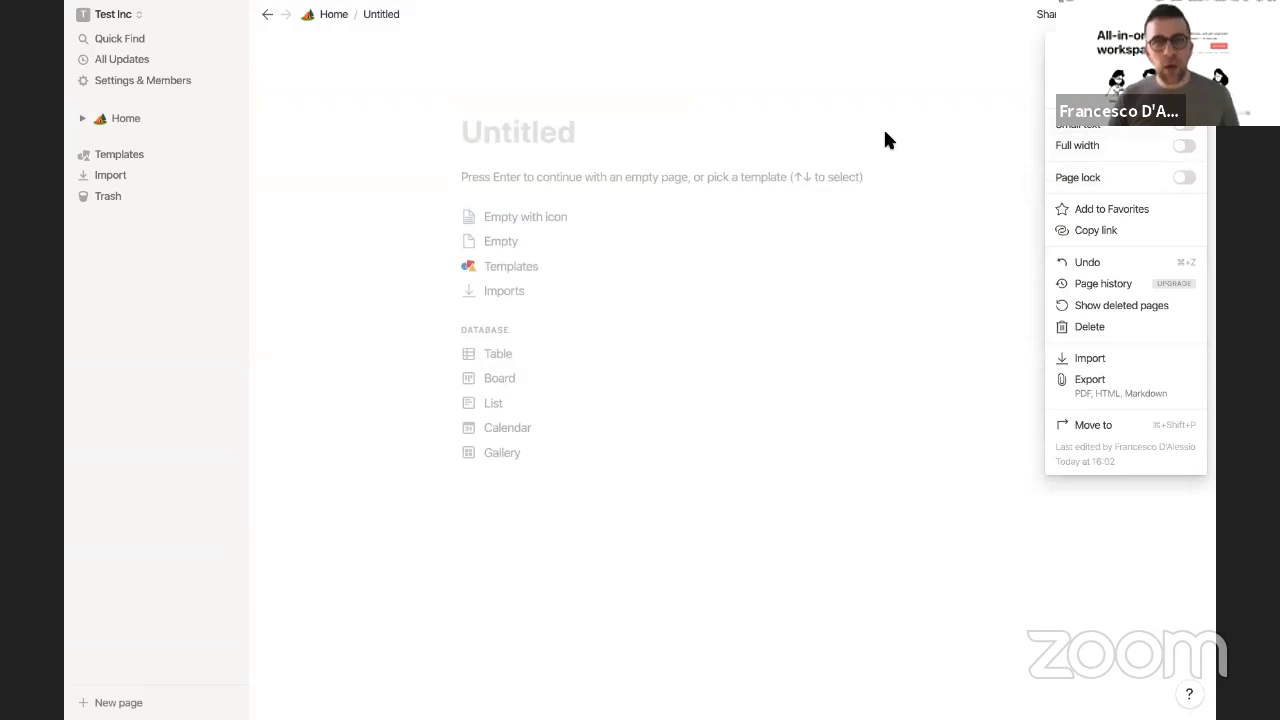
Step: Return to the Home page and delete the untitled sub-page from its body
left_click(336, 17)
left_click(336, 17)
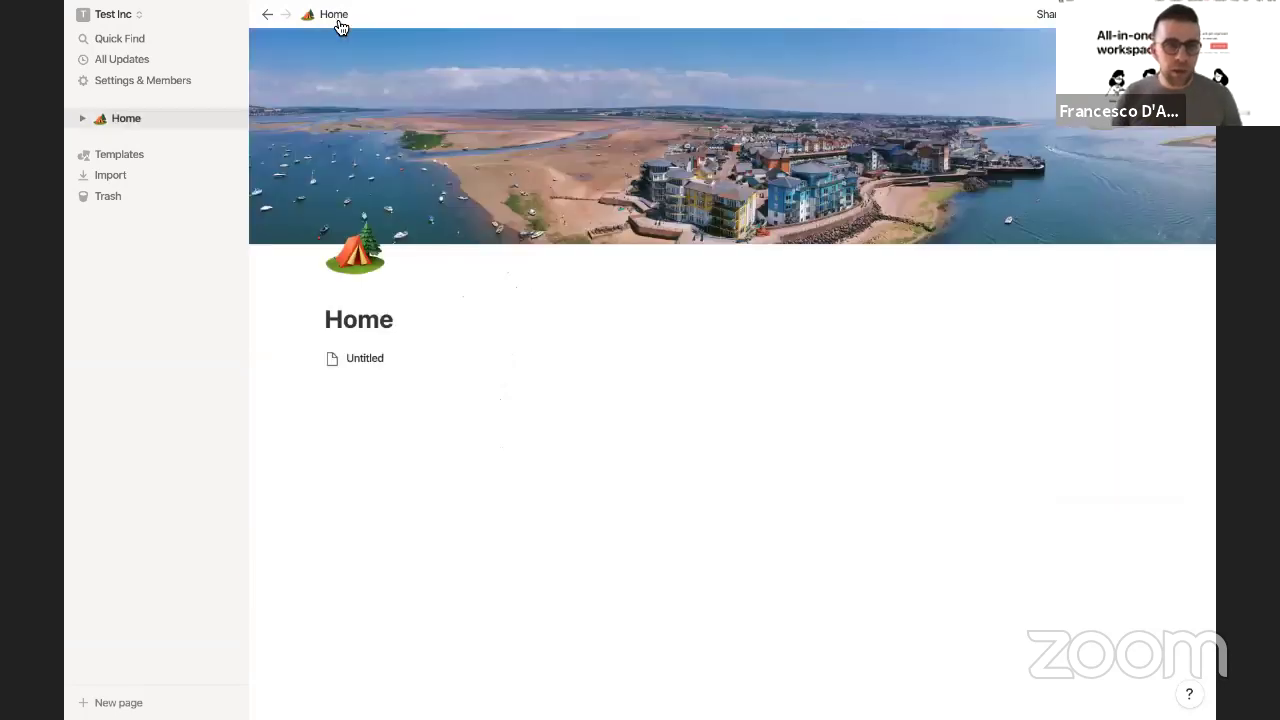
left_click(315, 350)
left_click(272, 291)
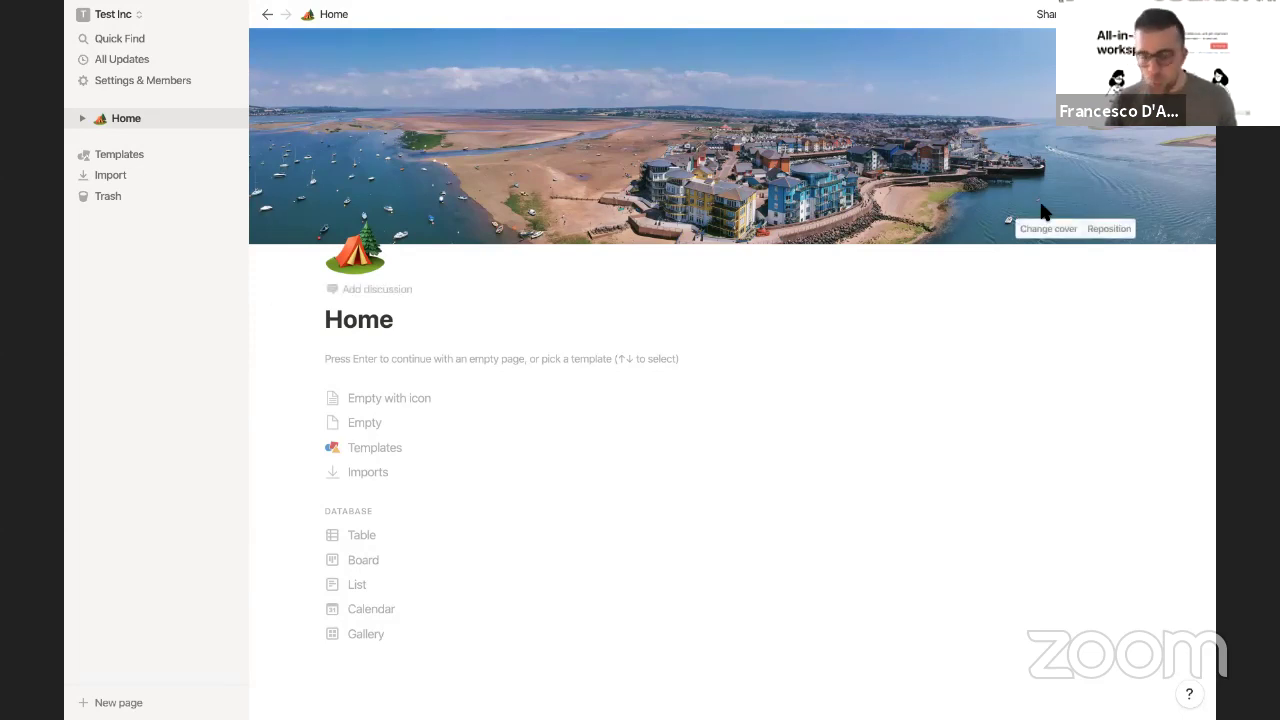
Step: Continue with an empty page body and add a Heading 3 reading "Finance"
left_click(734, 363)
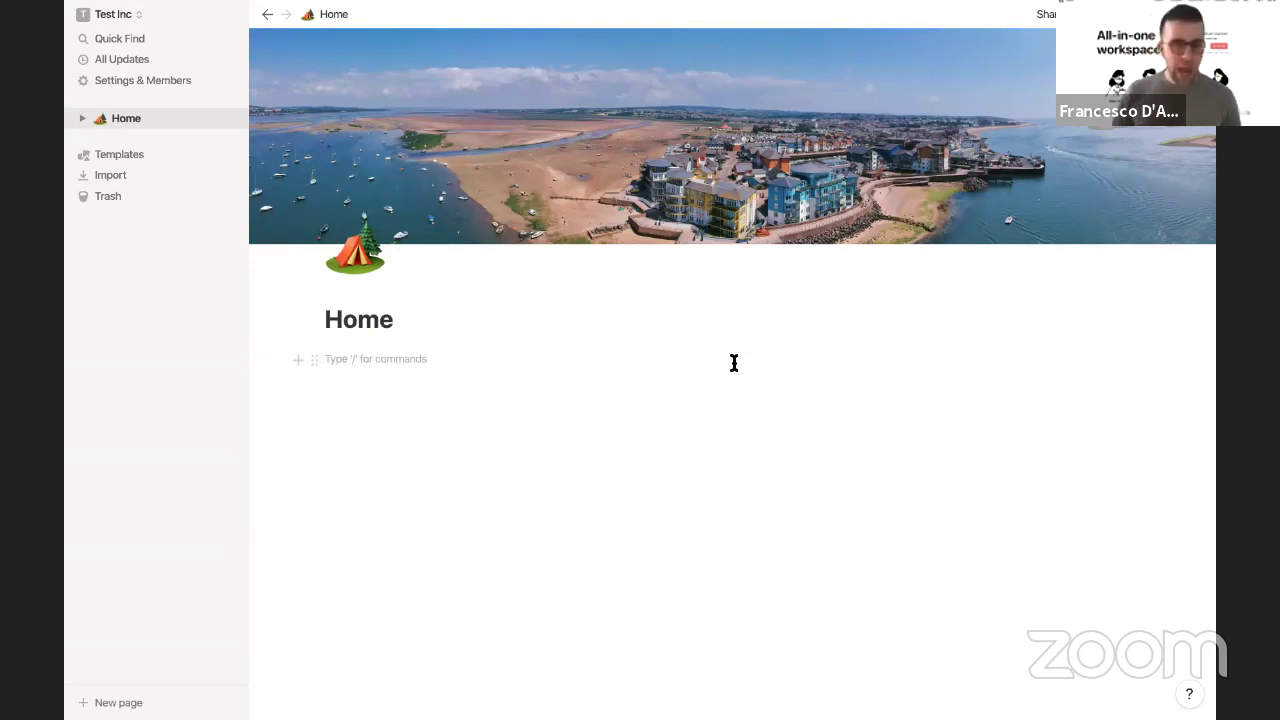
type("/")
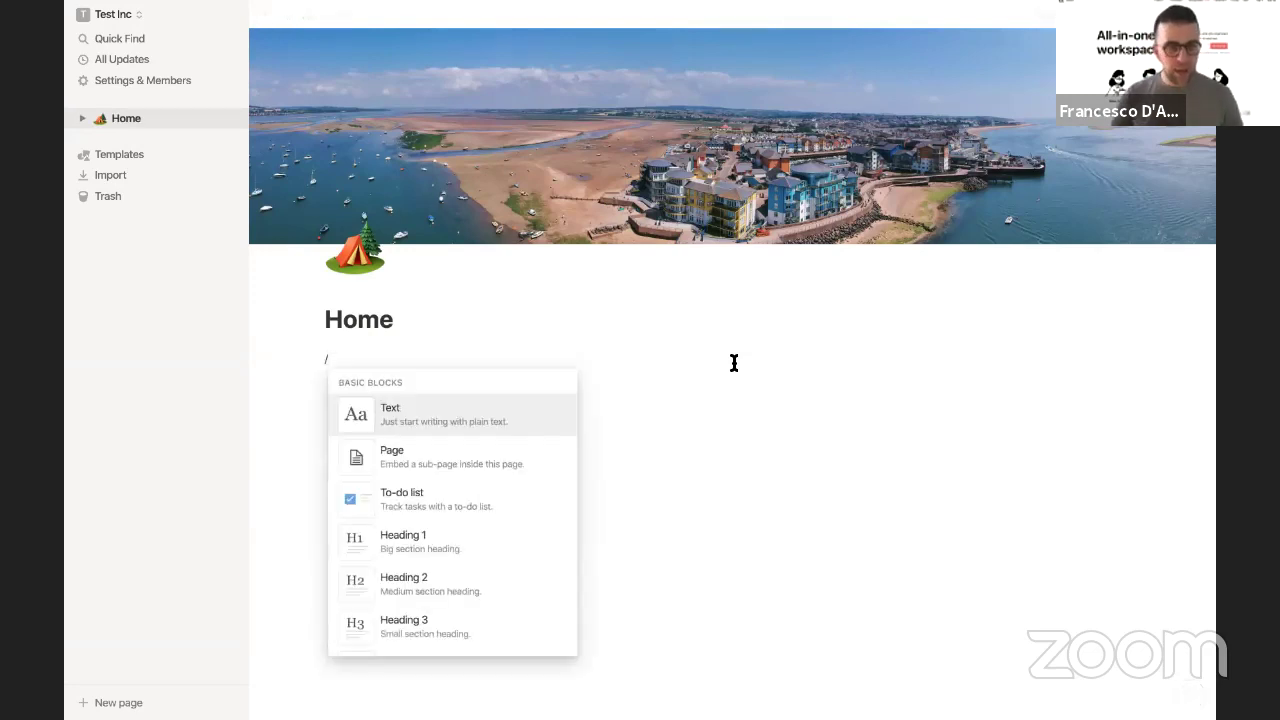
type("SUB")
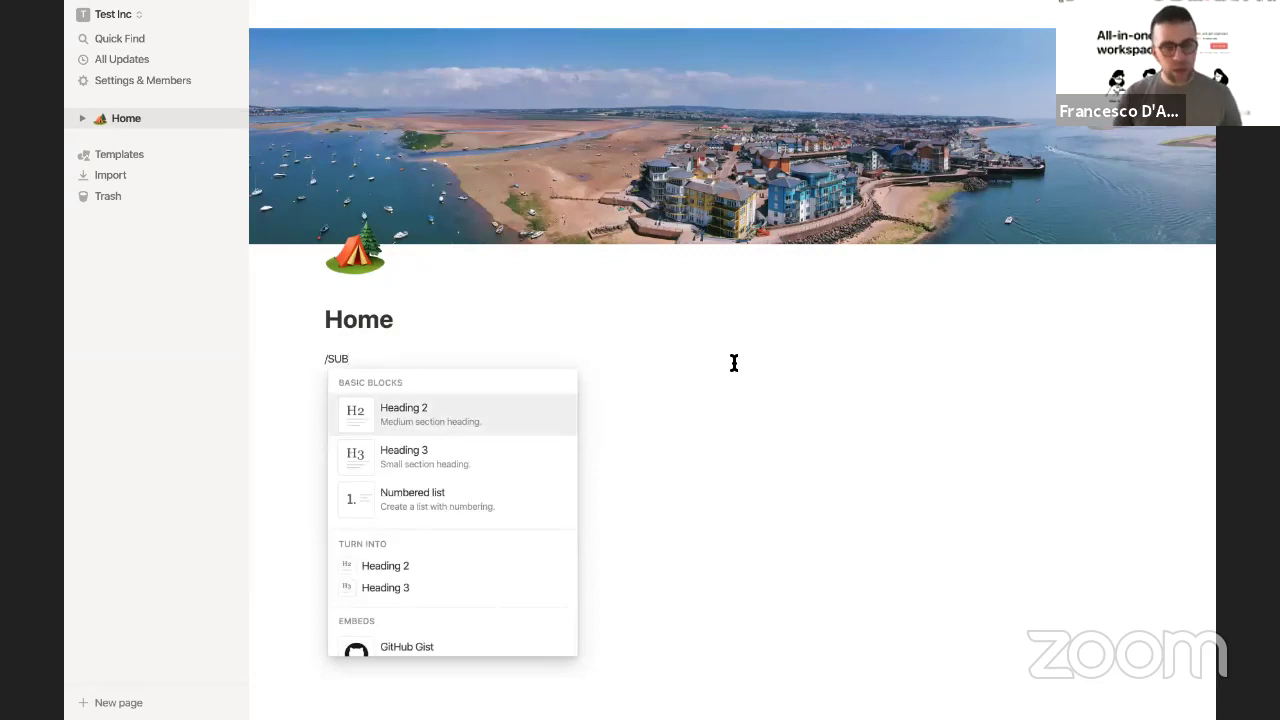
left_click(491, 481)
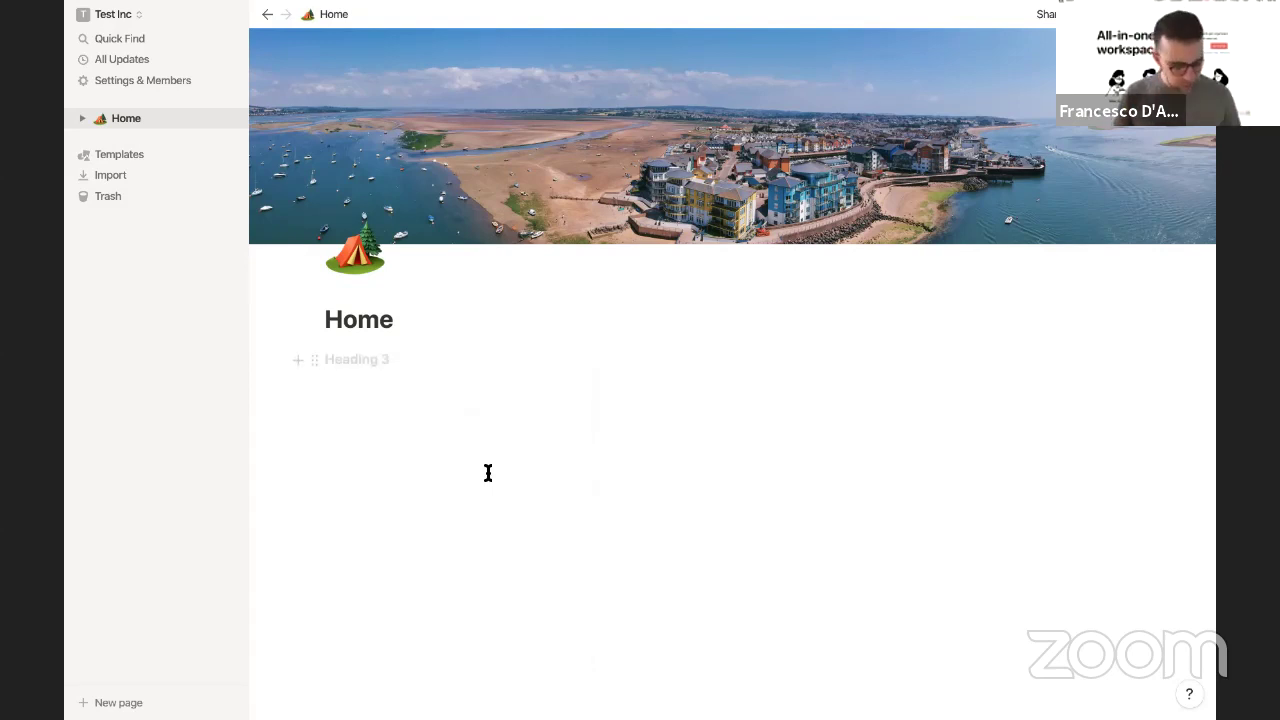
type("Finance")
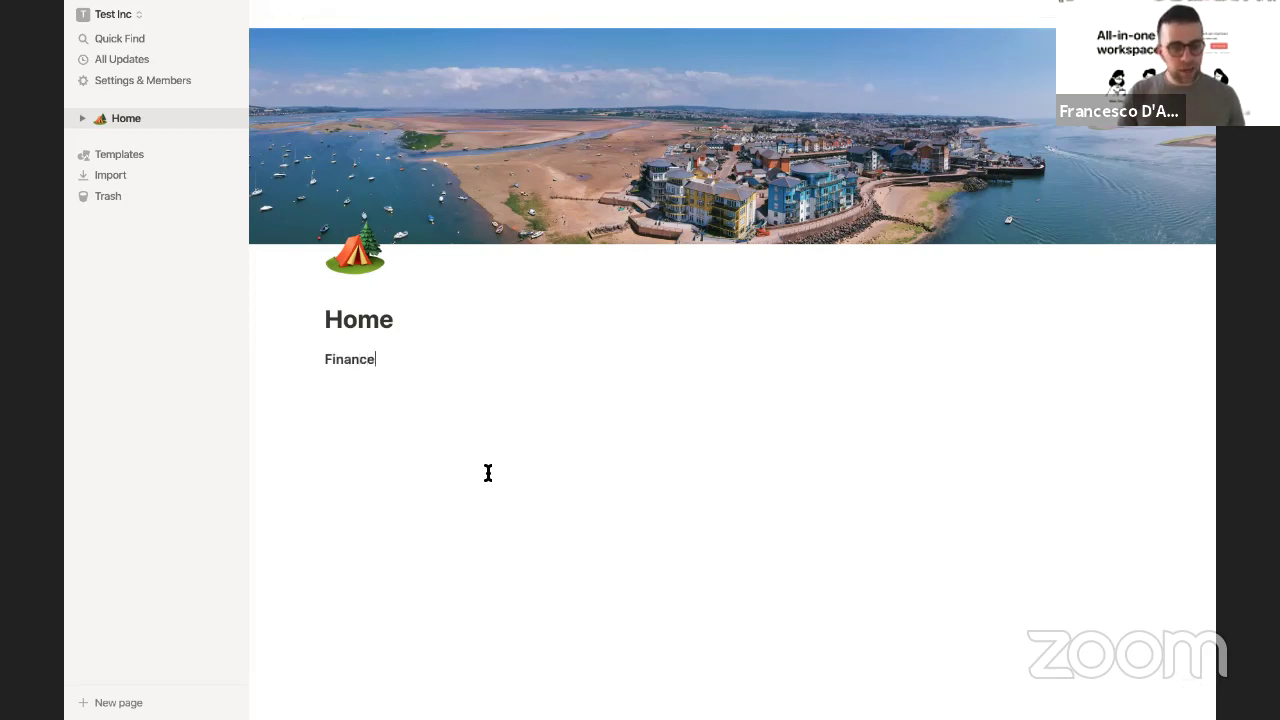
Step: Leave a blank line below Finance and add a Heading 3 reading "Baby"
key("Return")
key("Return")
type("/s")
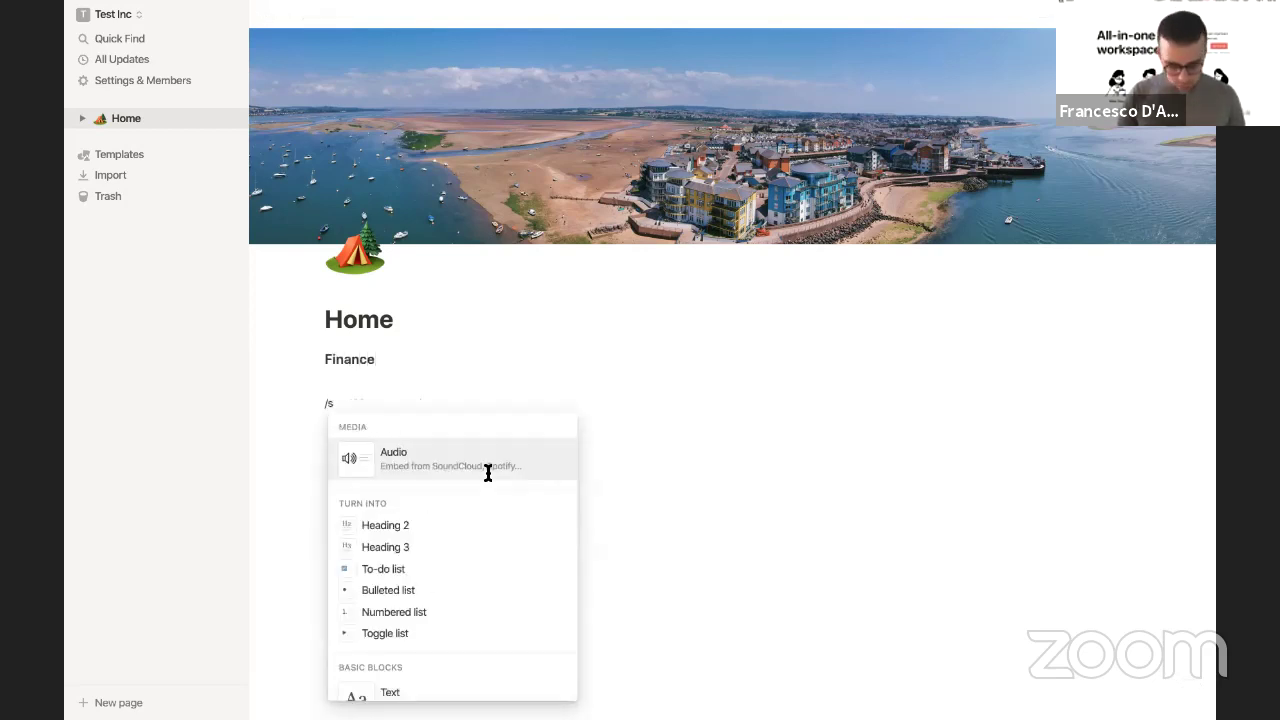
type("ub")
key("Down")
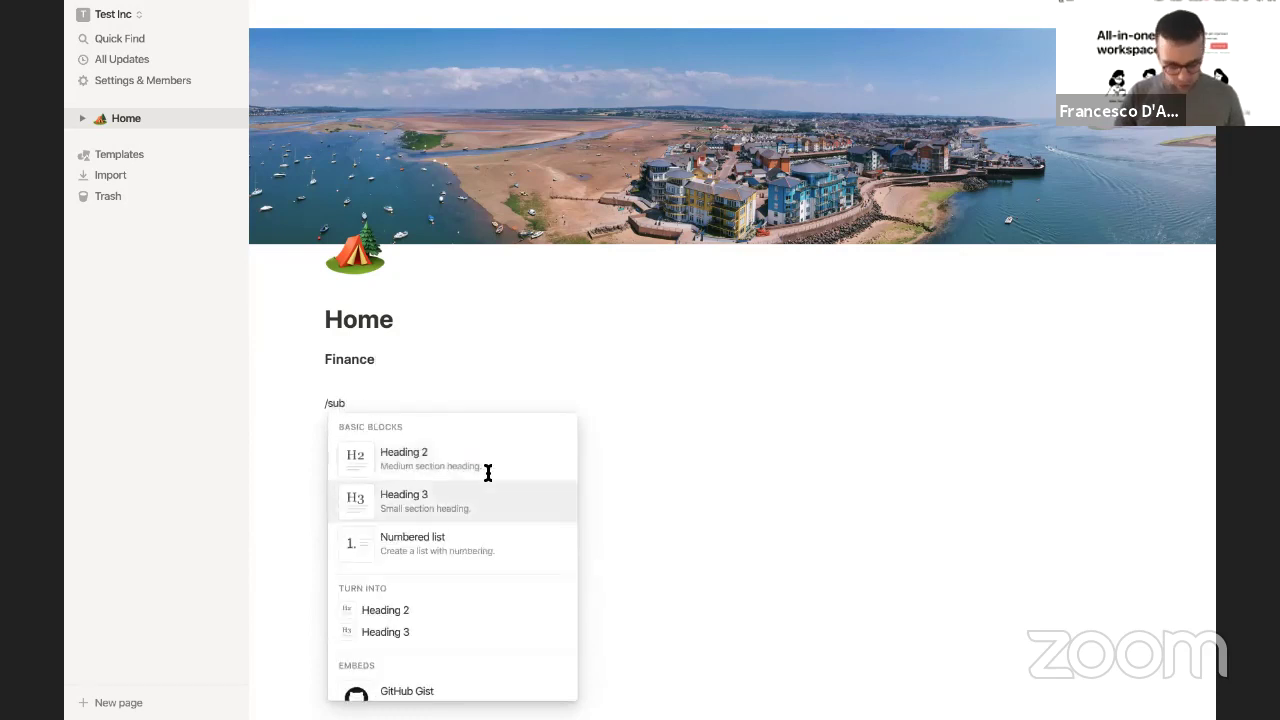
key("Return")
type("Baby")
key("Return")
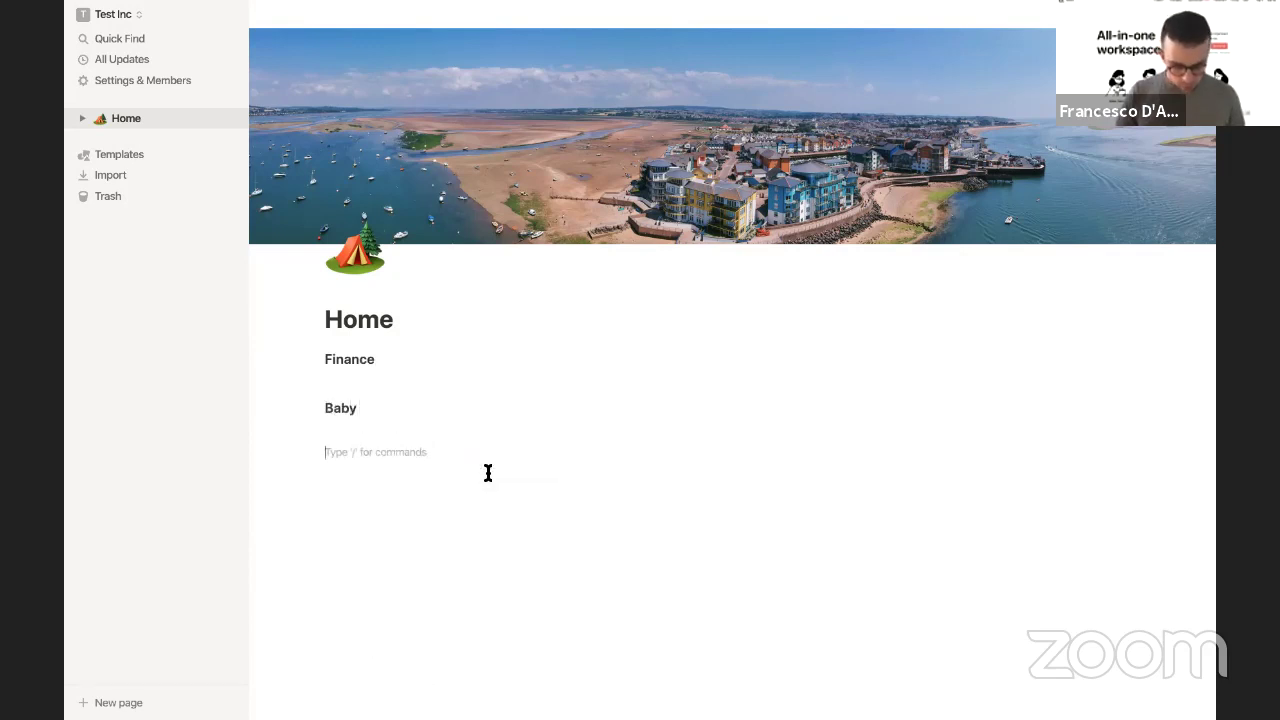
Step: Add a Heading 3 reading "Daily" below Baby and leave a blank line beneath it
type("/sub")
key("Down")
key("Return")
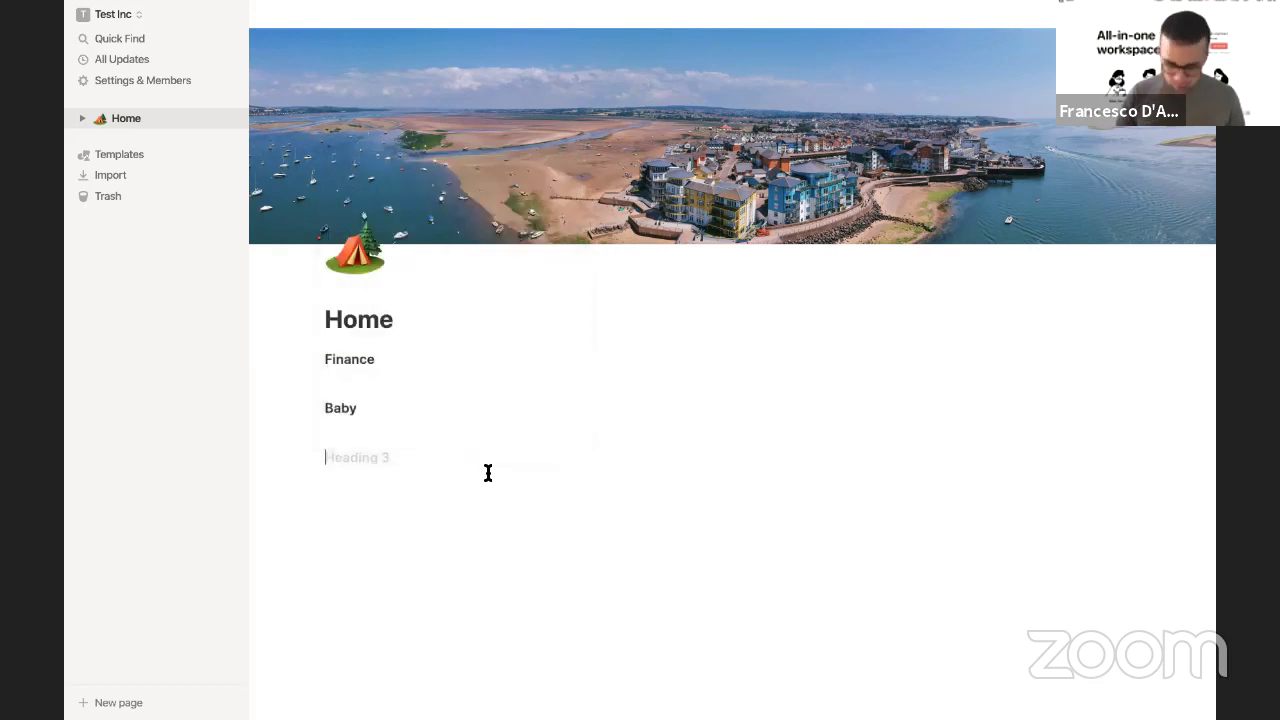
type("Daily")
key("Return")
key("Return")
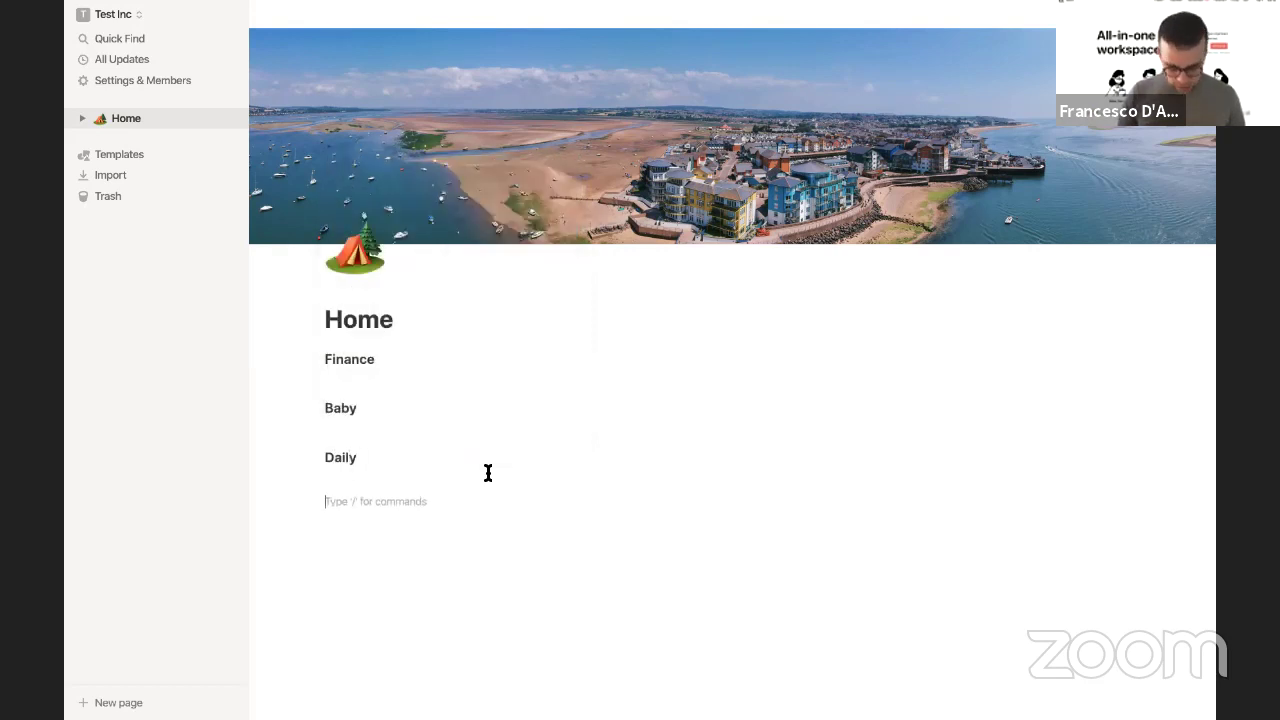
Step: Add a Heading 3 reading "Work" below the Daily heading
type("/sub")
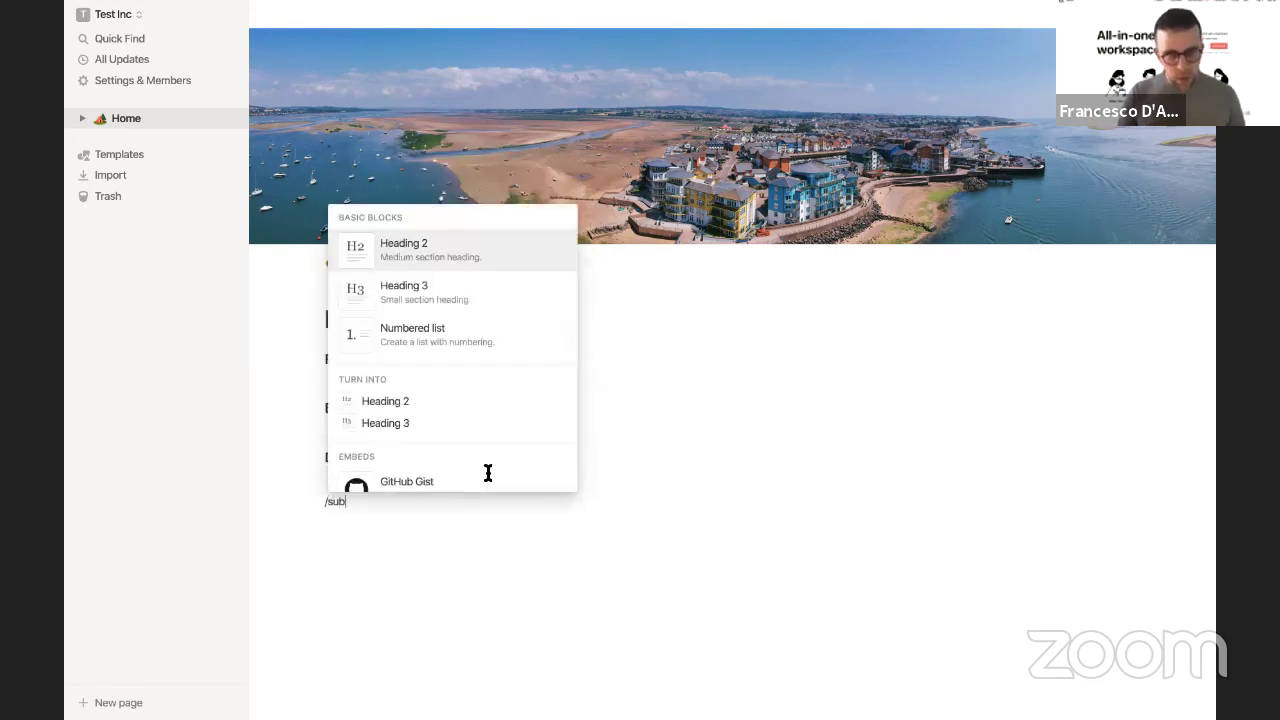
key("Down")
key("Return")
type("Work")
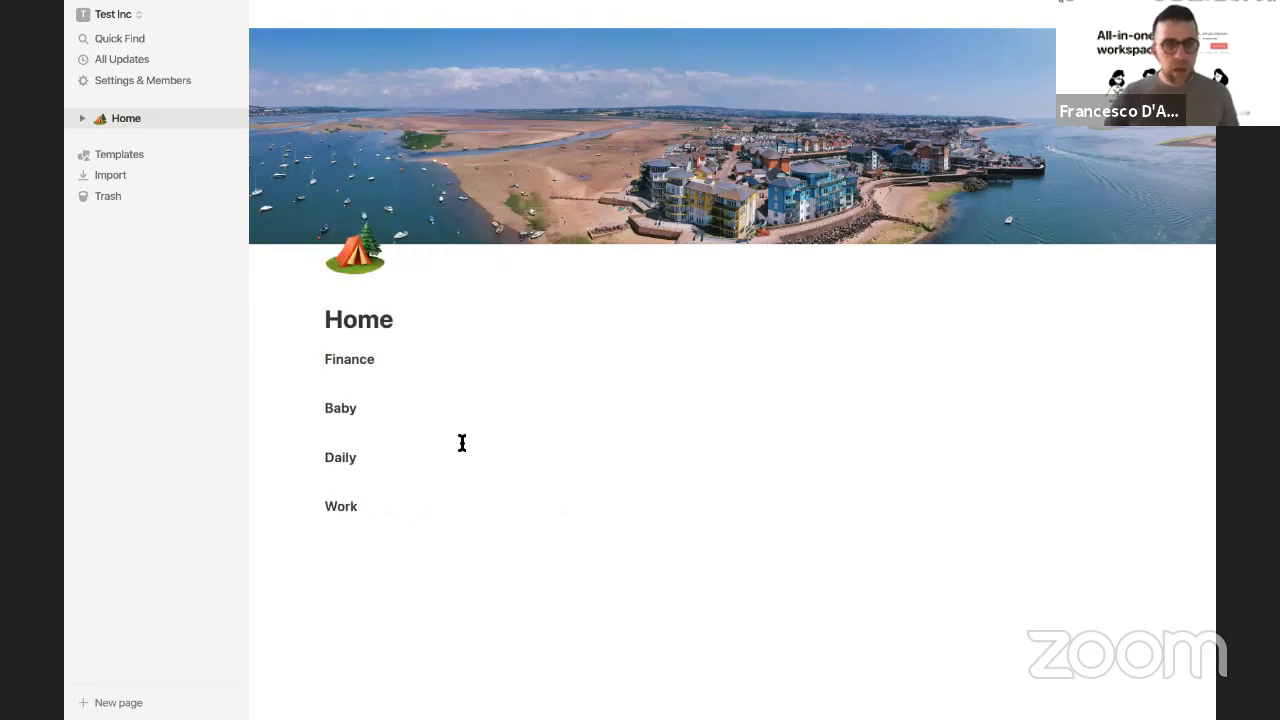
Step: Insert a divider line directly beneath each of the Finance, Baby, Daily and Work headings
left_click(411, 365)
key("Return")
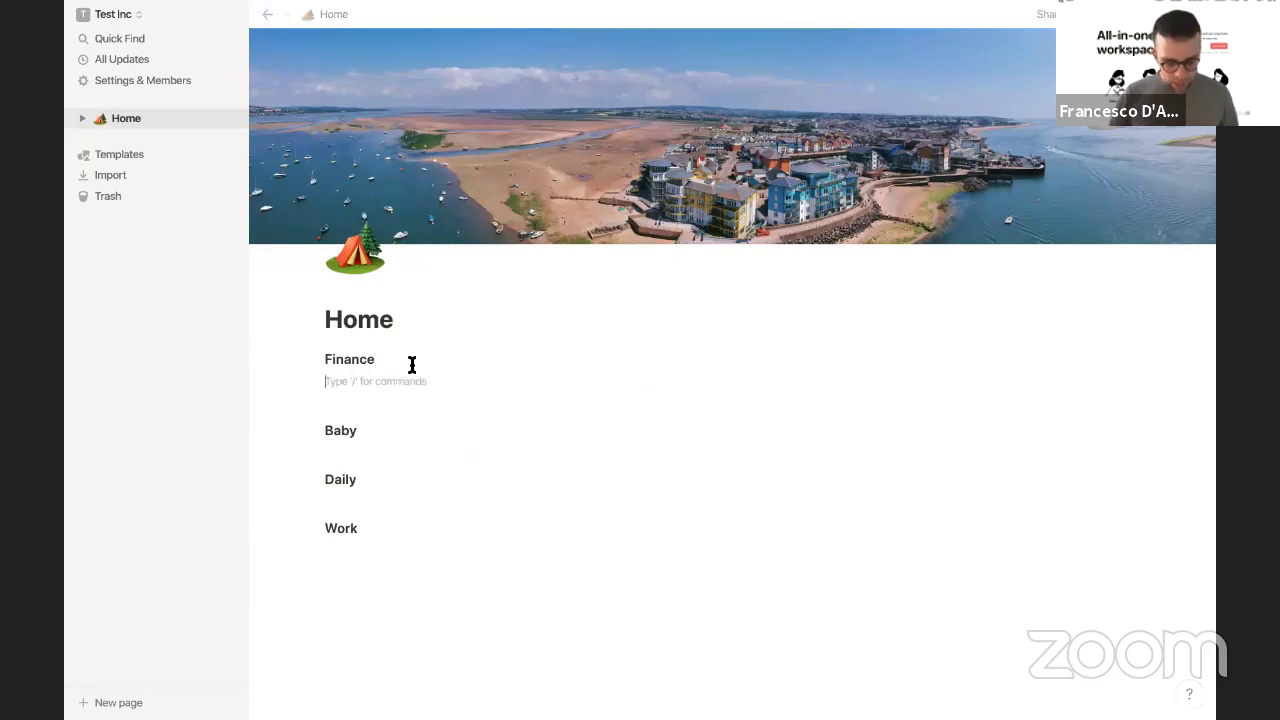
type("/di")
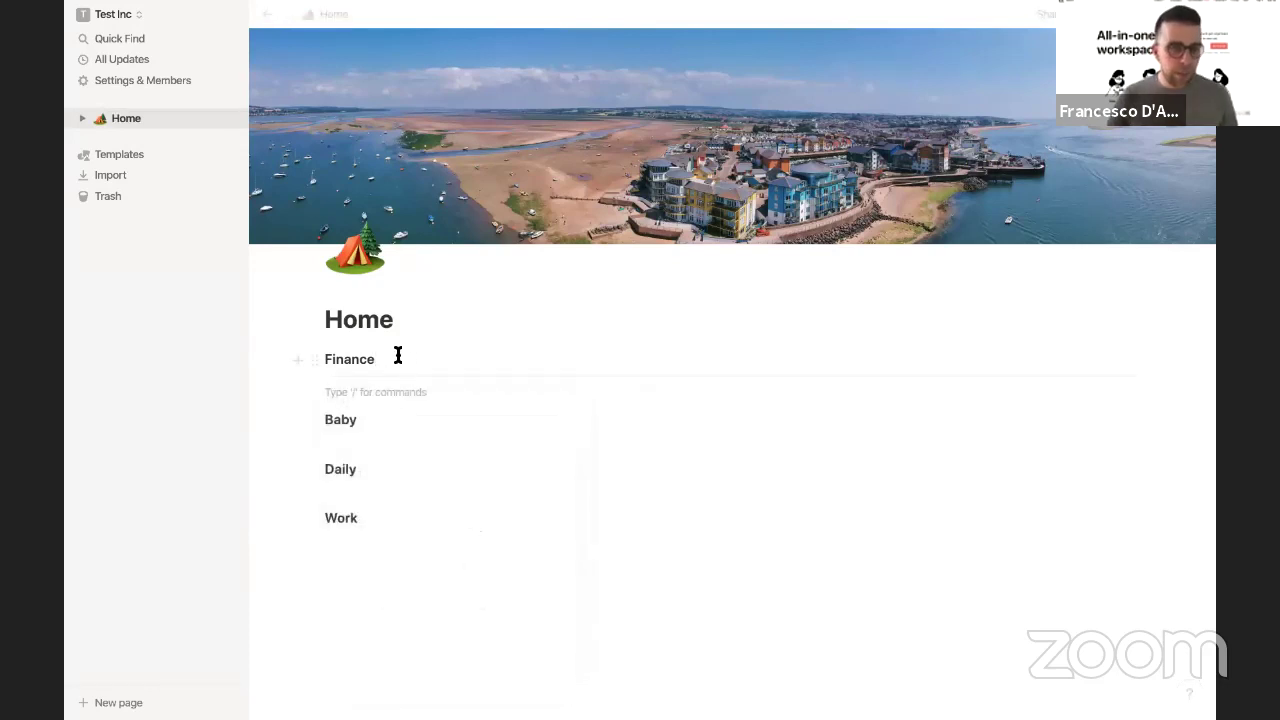
left_click(392, 372)
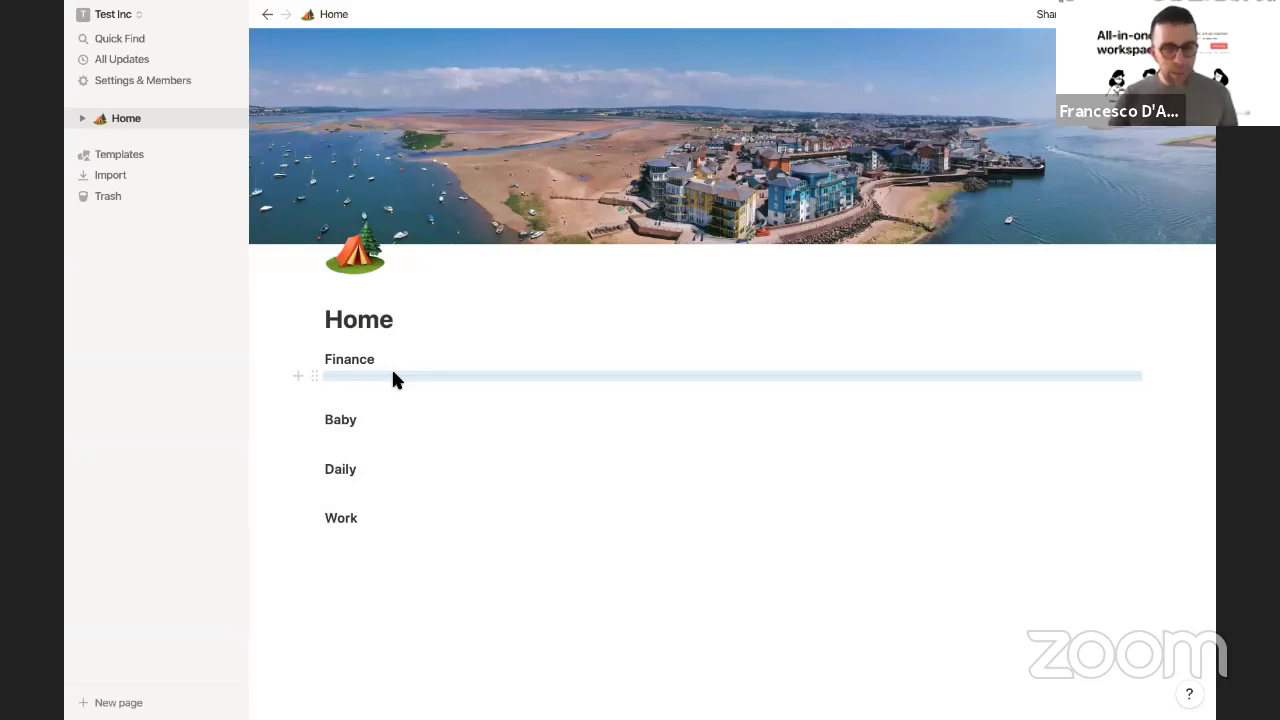
left_click_drag(393, 372, 383, 452)
left_click(372, 494)
type("---")
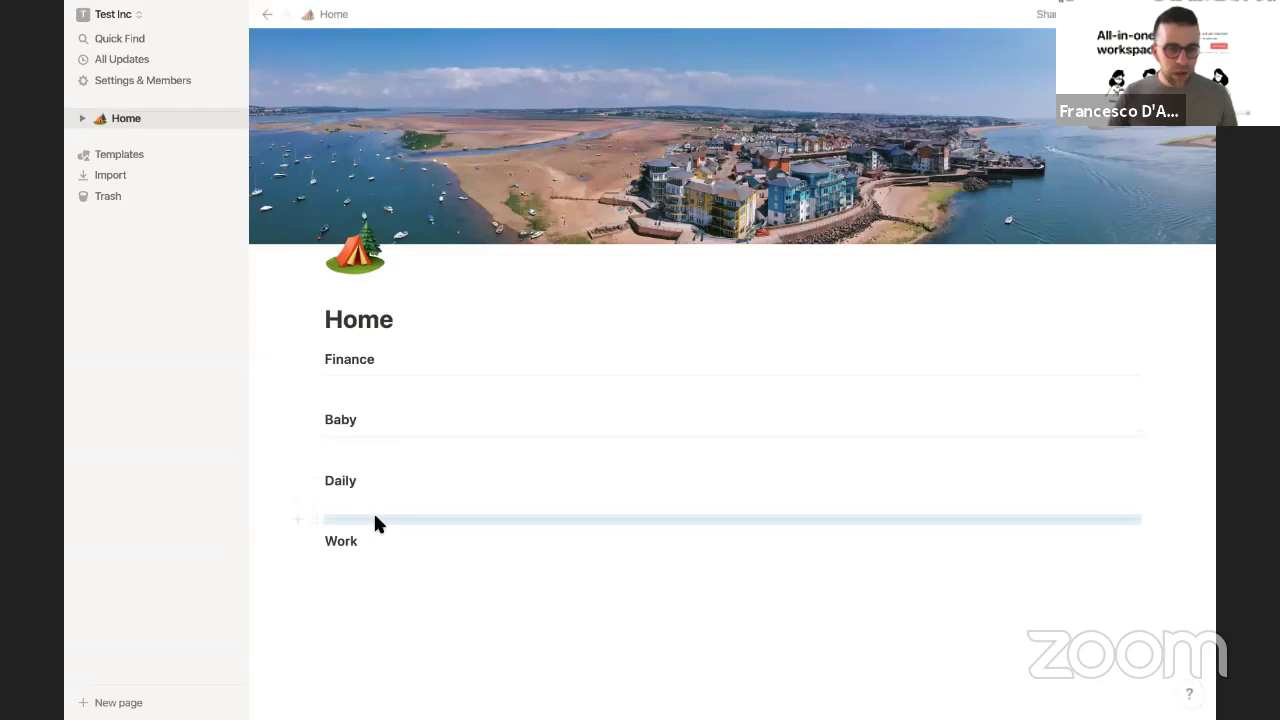
left_click(374, 545)
key("Return")
type("---")
left_click_drag(371, 573, 371, 546)
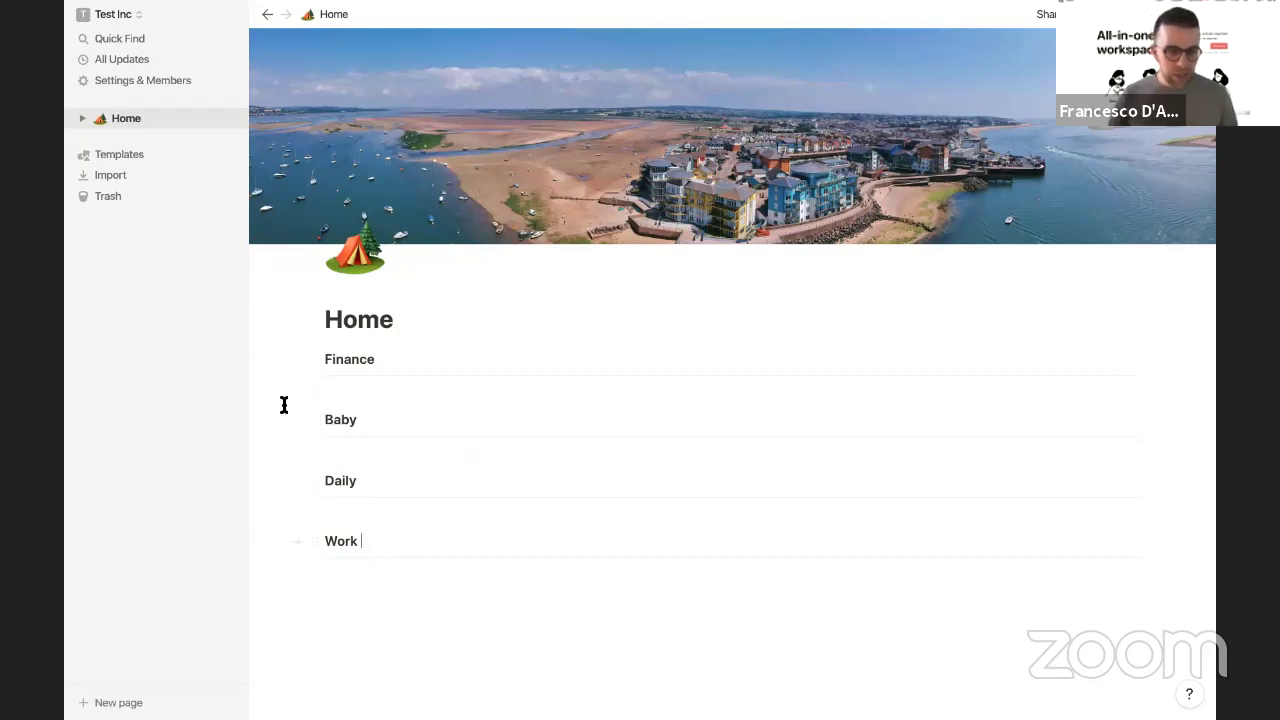
Step: Move the Baby heading and its divider into a second column beside Finance, and narrow the Finance column
left_click_drag(290, 411, 373, 428)
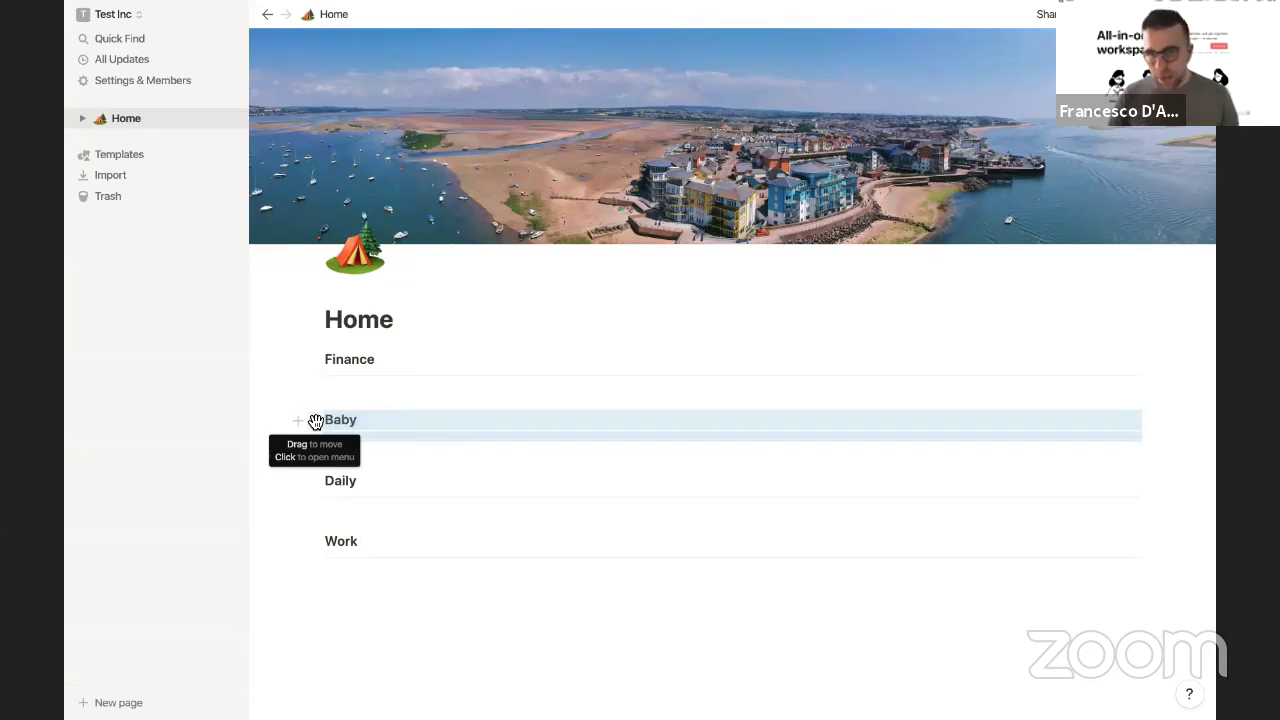
left_click_drag(315, 421, 1150, 361)
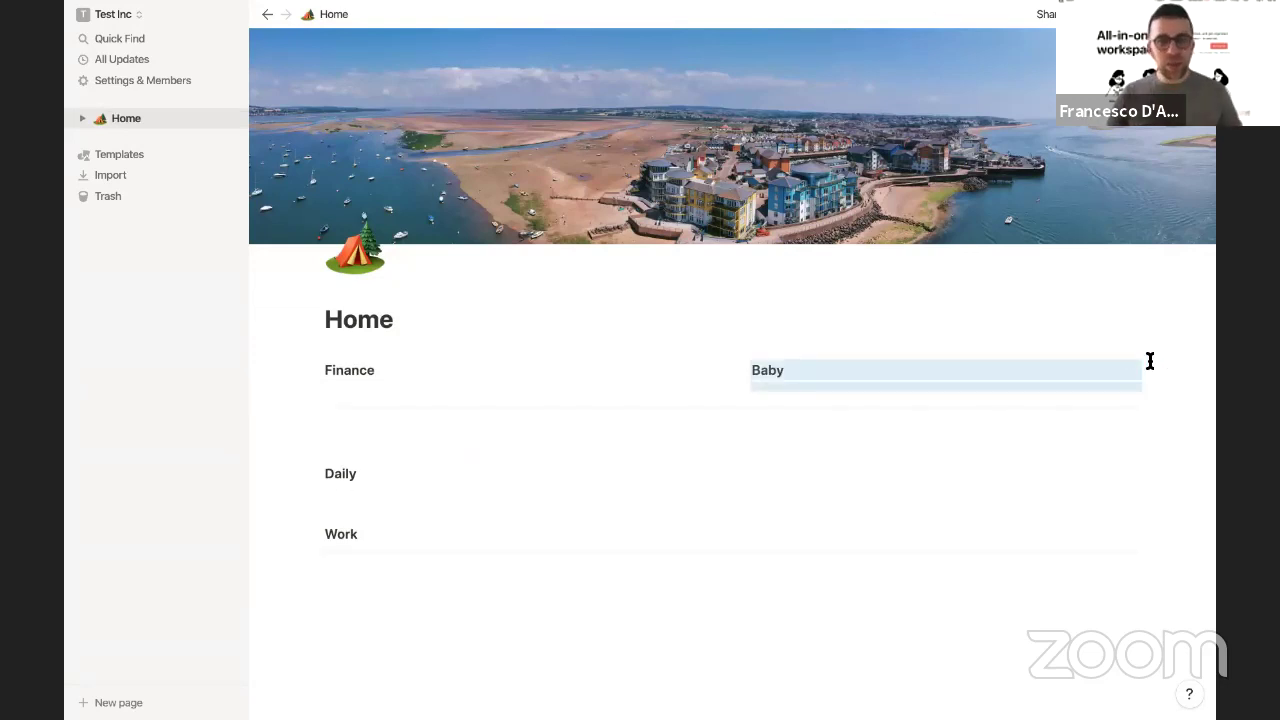
left_click_drag(777, 410, 628, 380)
left_click_drag(726, 381, 483, 380)
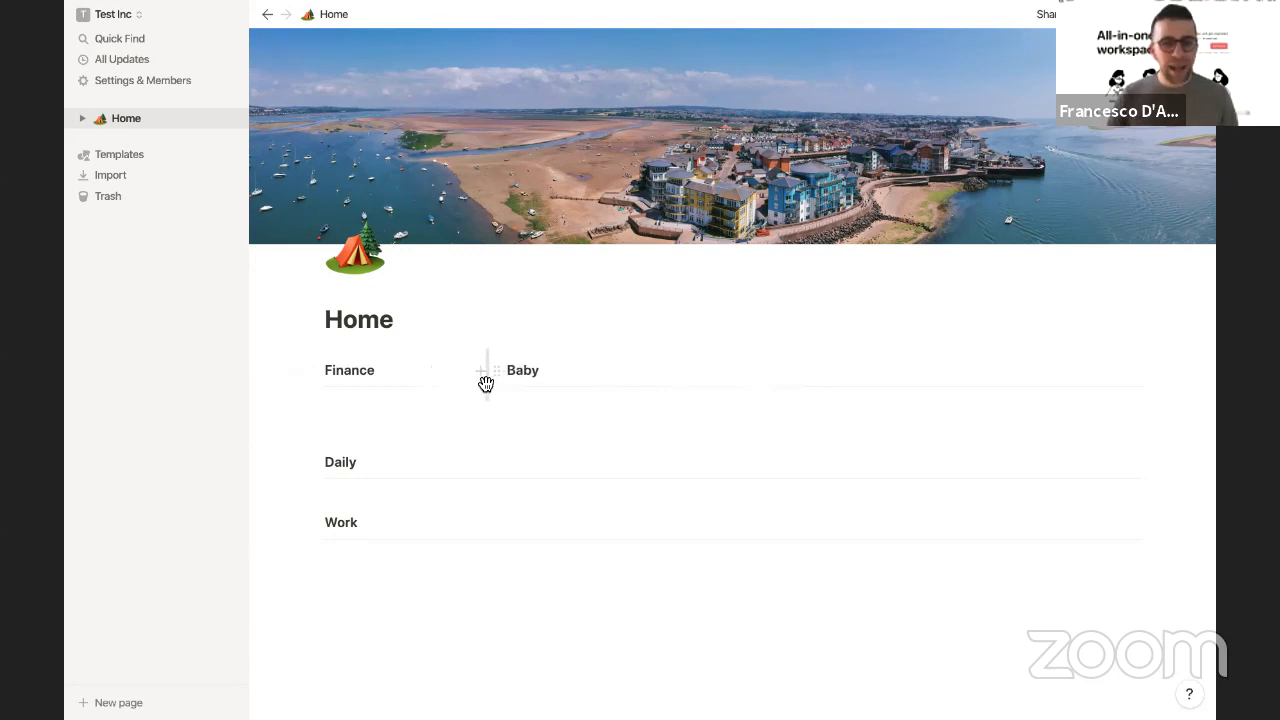
Step: Move the Daily heading and its divider into a third column beside Baby, and narrow the Baby column
left_click_drag(343, 463, 1165, 375)
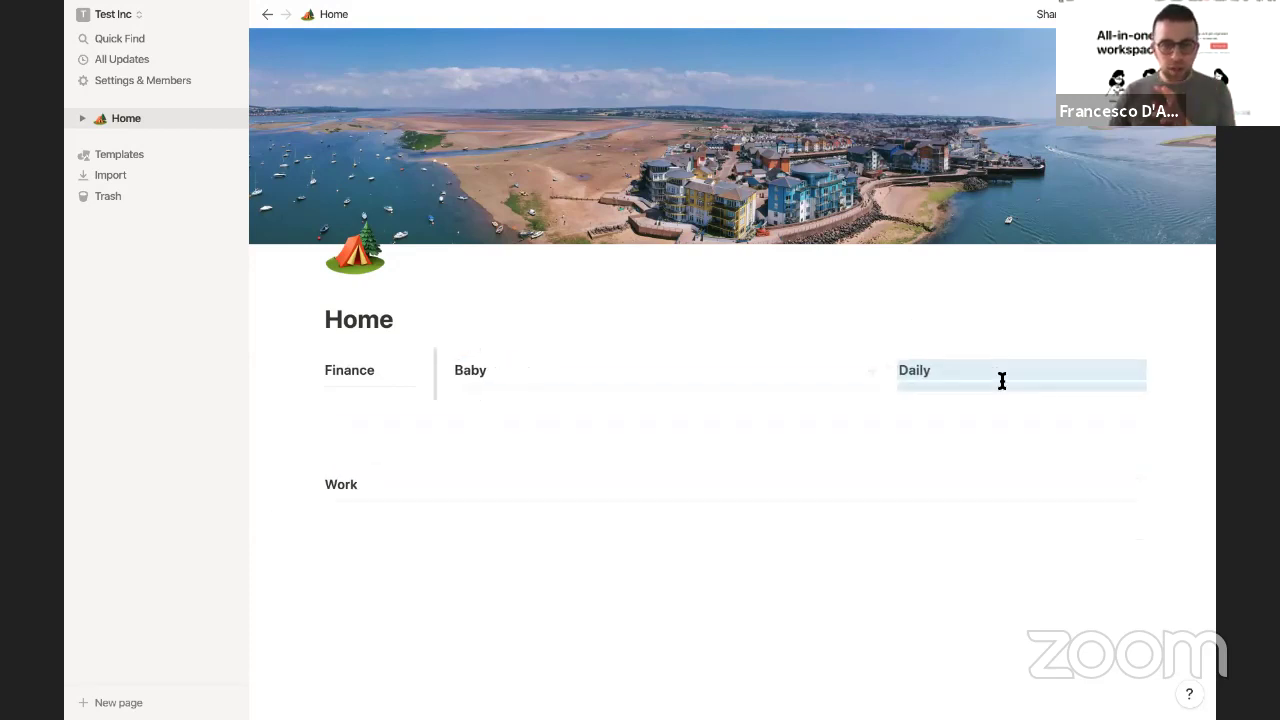
left_click_drag(874, 363, 629, 449)
left_click(629, 449)
Step: Move the Work heading and its divider into a fourth column beside Daily, and narrow the Daily column
left_click_drag(314, 500, 1174, 376)
left_click_drag(962, 365, 821, 363)
left_click(783, 463)
Step: Widen the Finance and Baby columns to even out the spacing of the four sections
left_click_drag(409, 356, 431, 360)
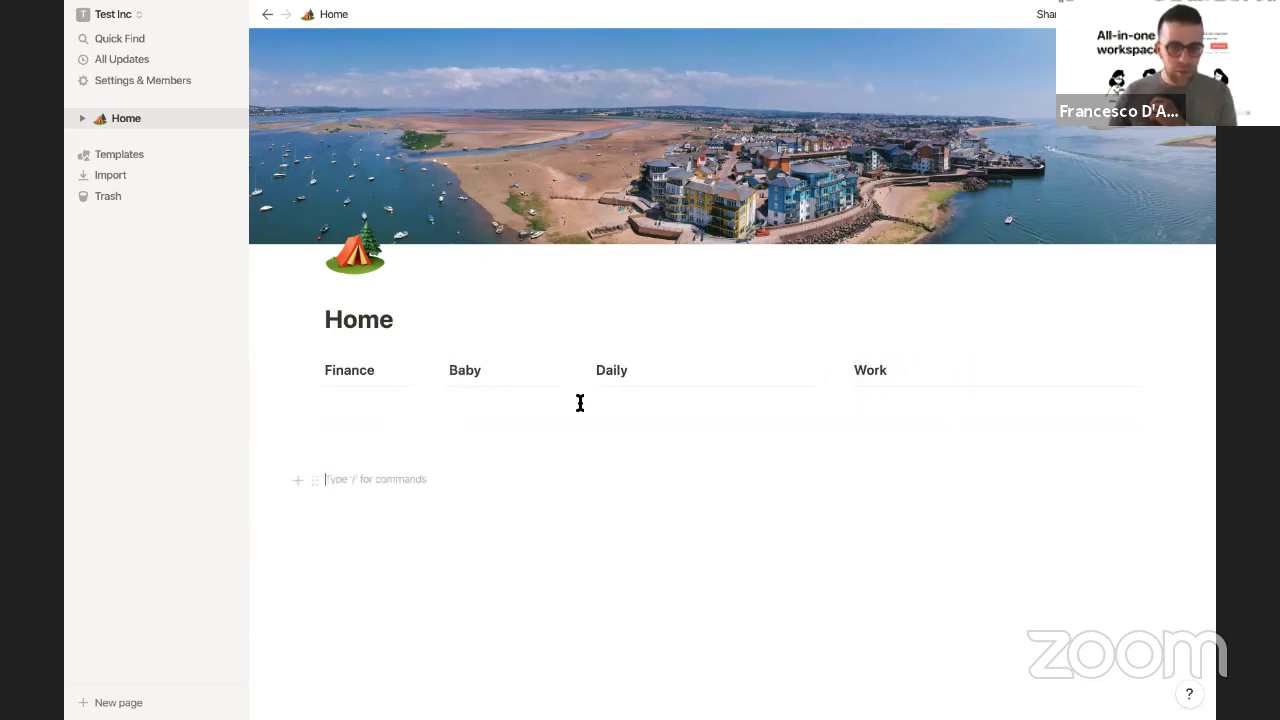
left_click_drag(588, 366, 618, 360)
mouse_move(430, 362)
left_mouse_down()
mouse_move(463, 363)
mouse_move(452, 363)
left_mouse_up()
left_click(525, 480)
Step: Apply a yellow background to the Finance, Baby, Daily and Work headings together
left_click_drag(274, 369, 900, 371)
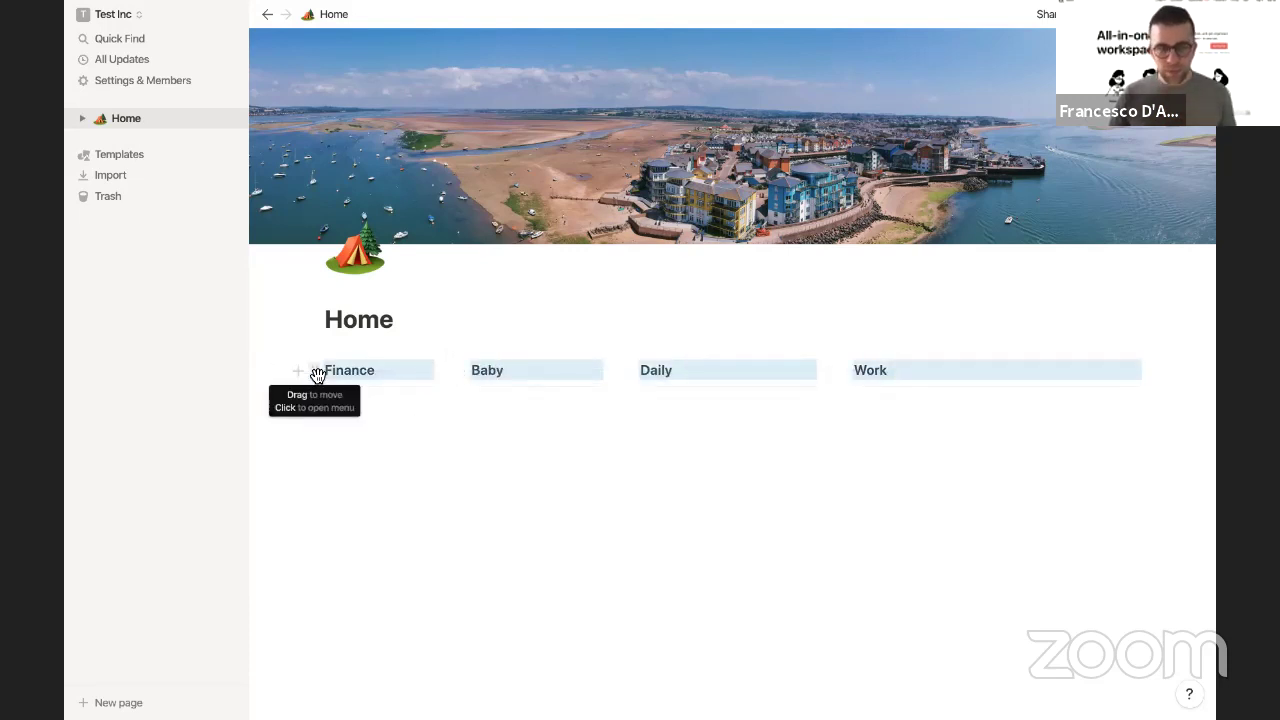
left_click(315, 371)
mouse_move(289, 375)
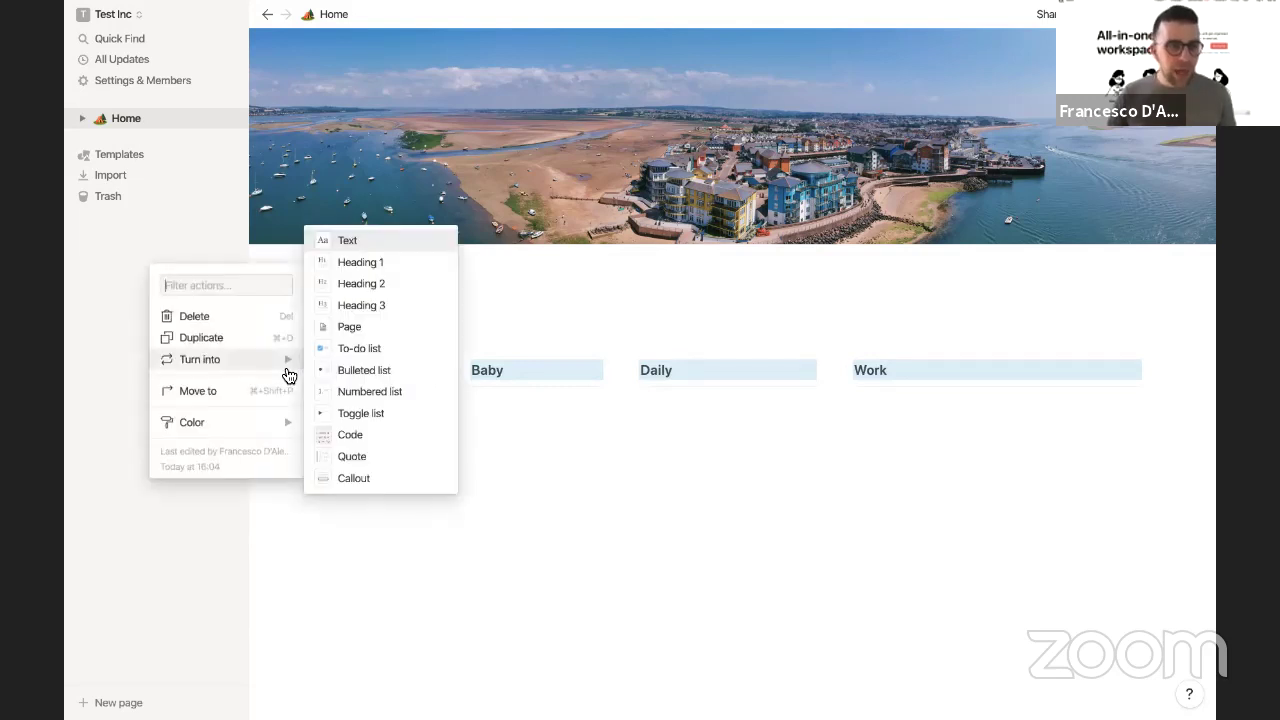
mouse_move(268, 424)
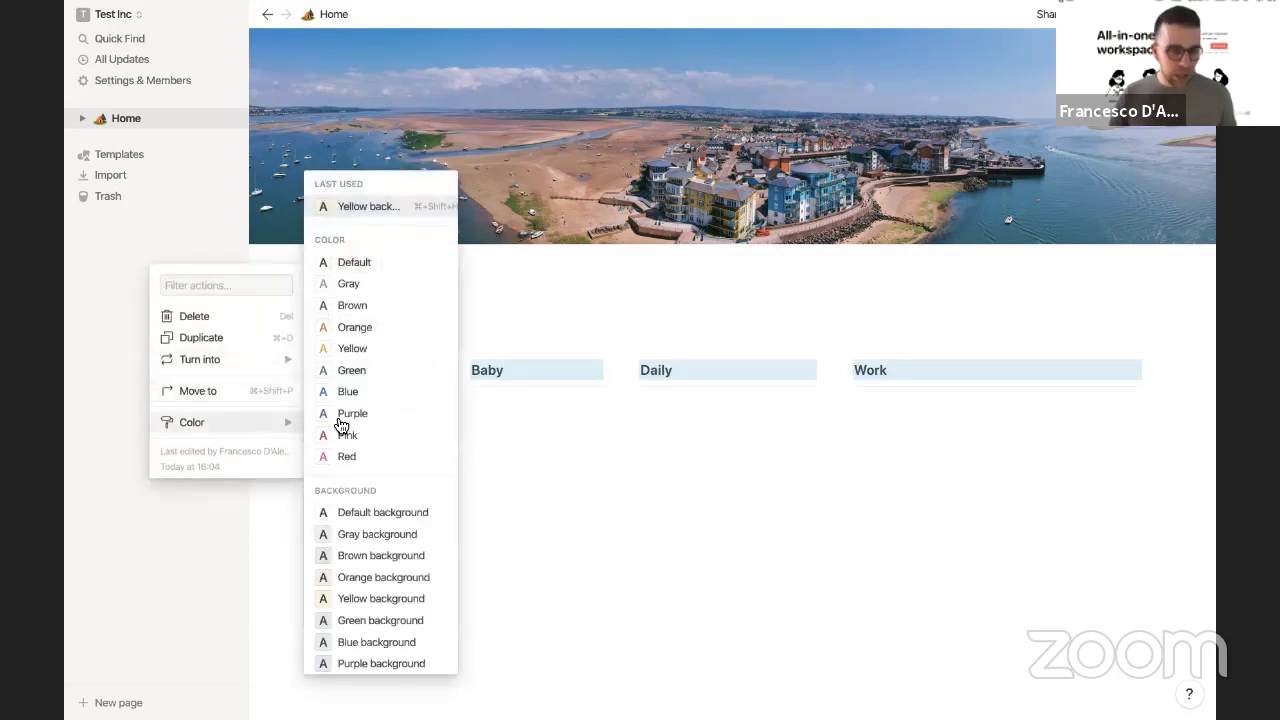
scroll(367, 504, "down", 1)
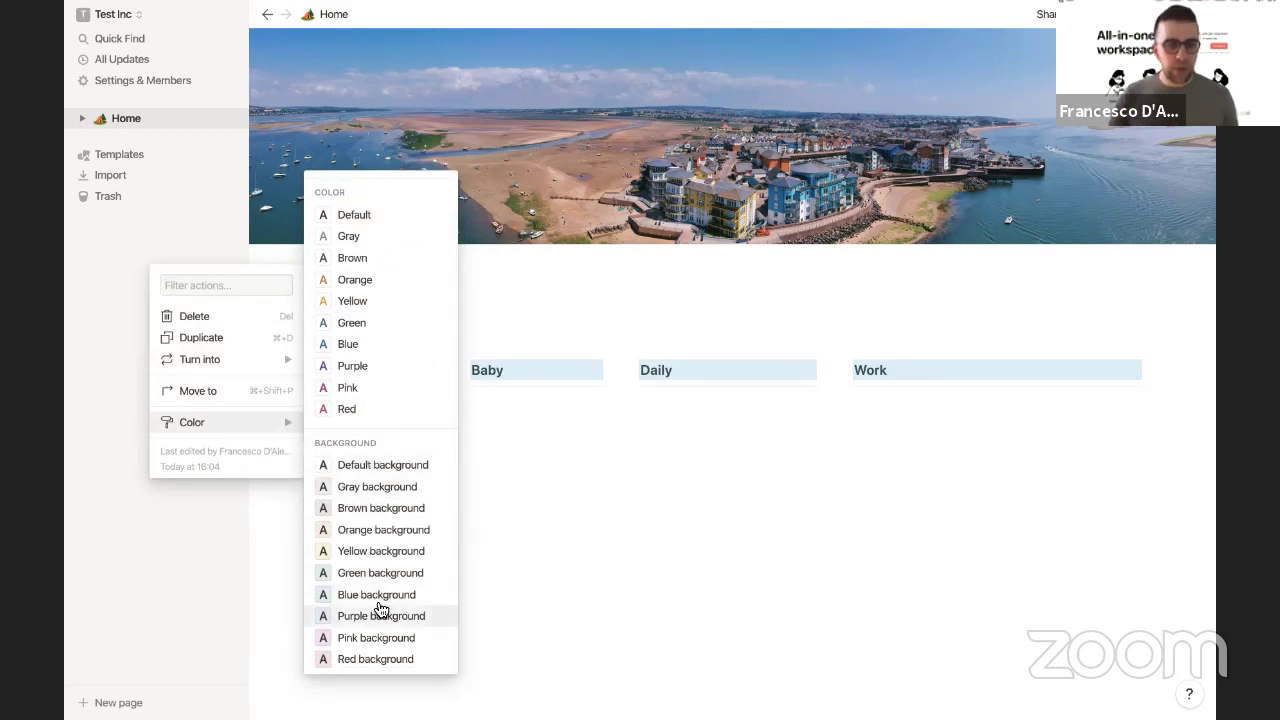
left_click(380, 553)
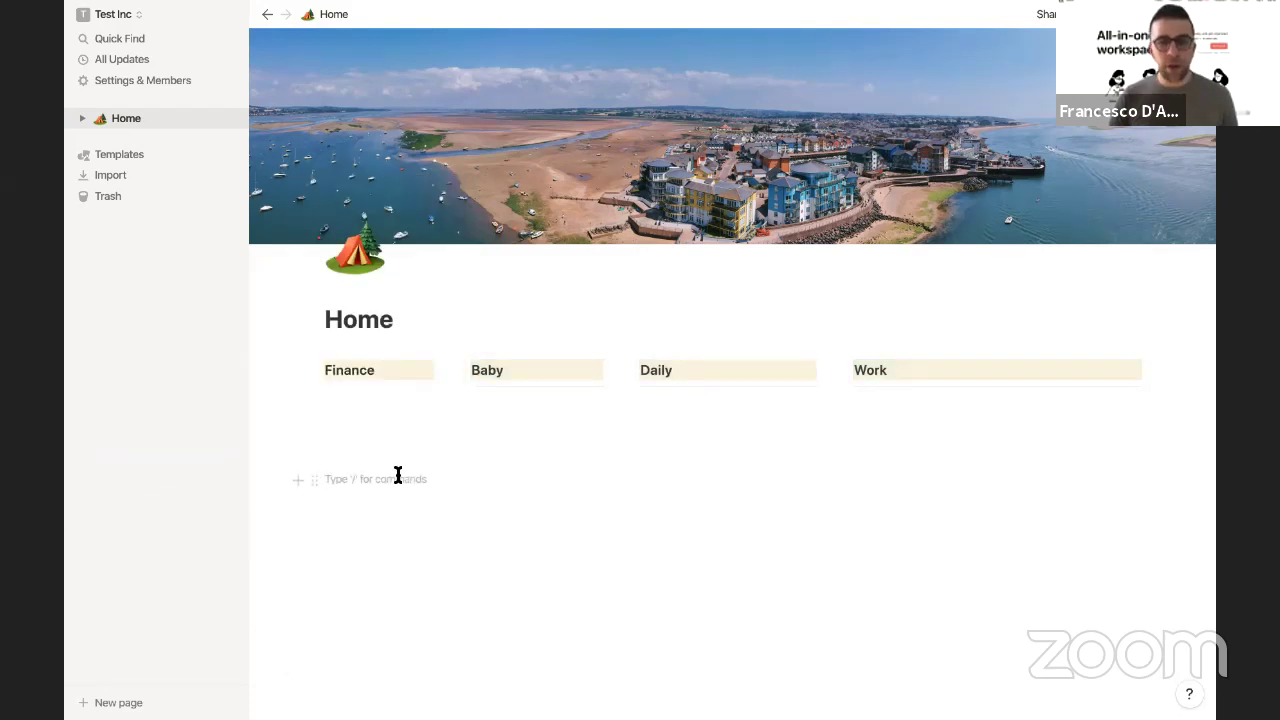
Step: Place the cursor on the empty line below the Finance divider and collapse the sidebar
left_click(380, 393)
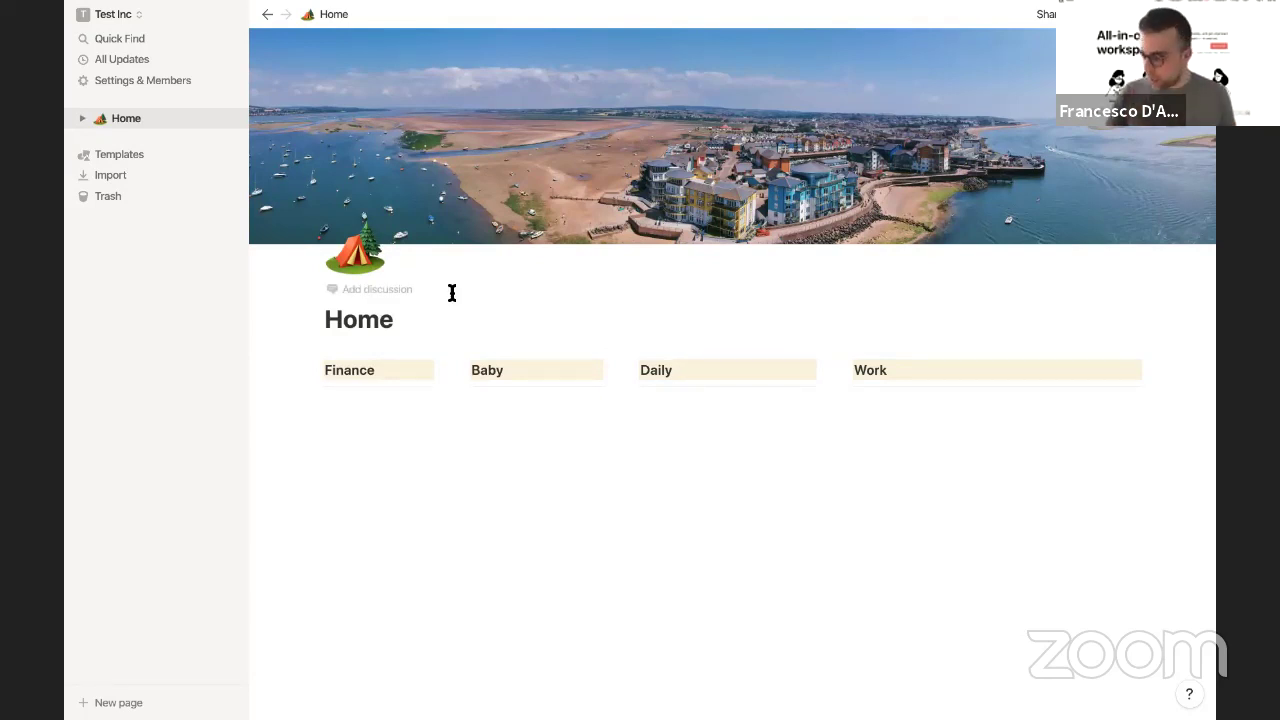
left_click(358, 399)
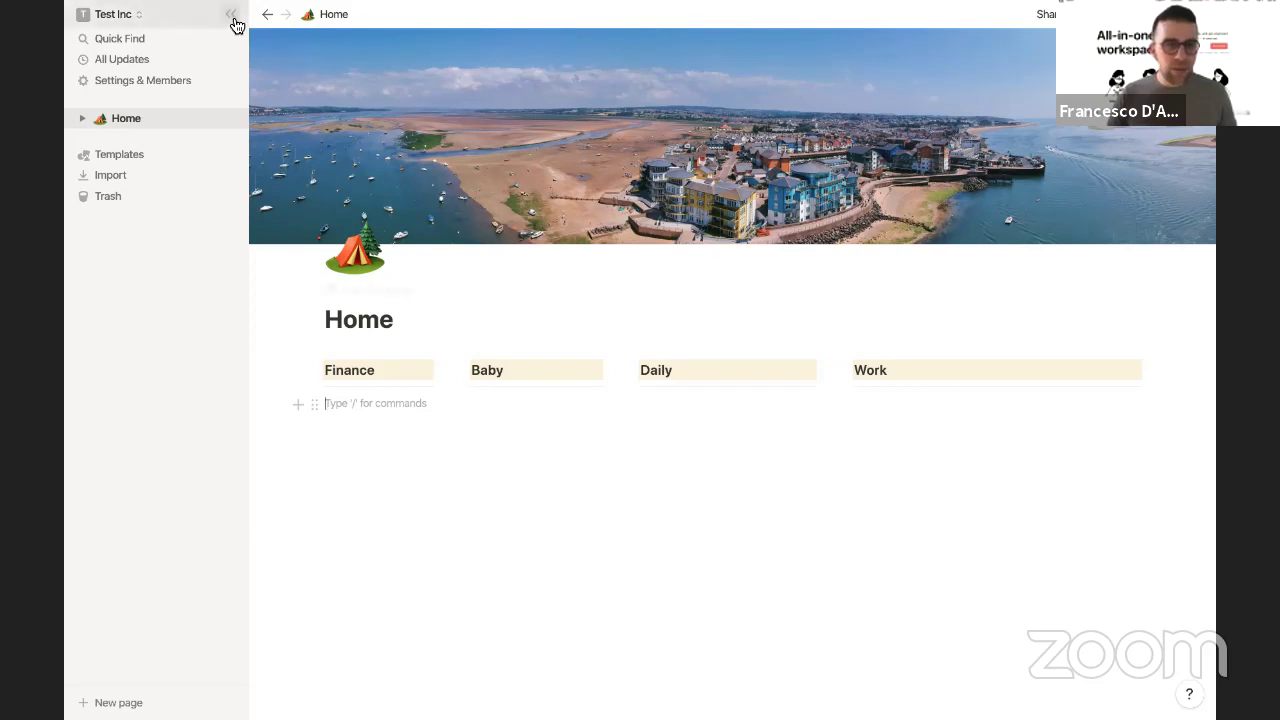
left_click(233, 22)
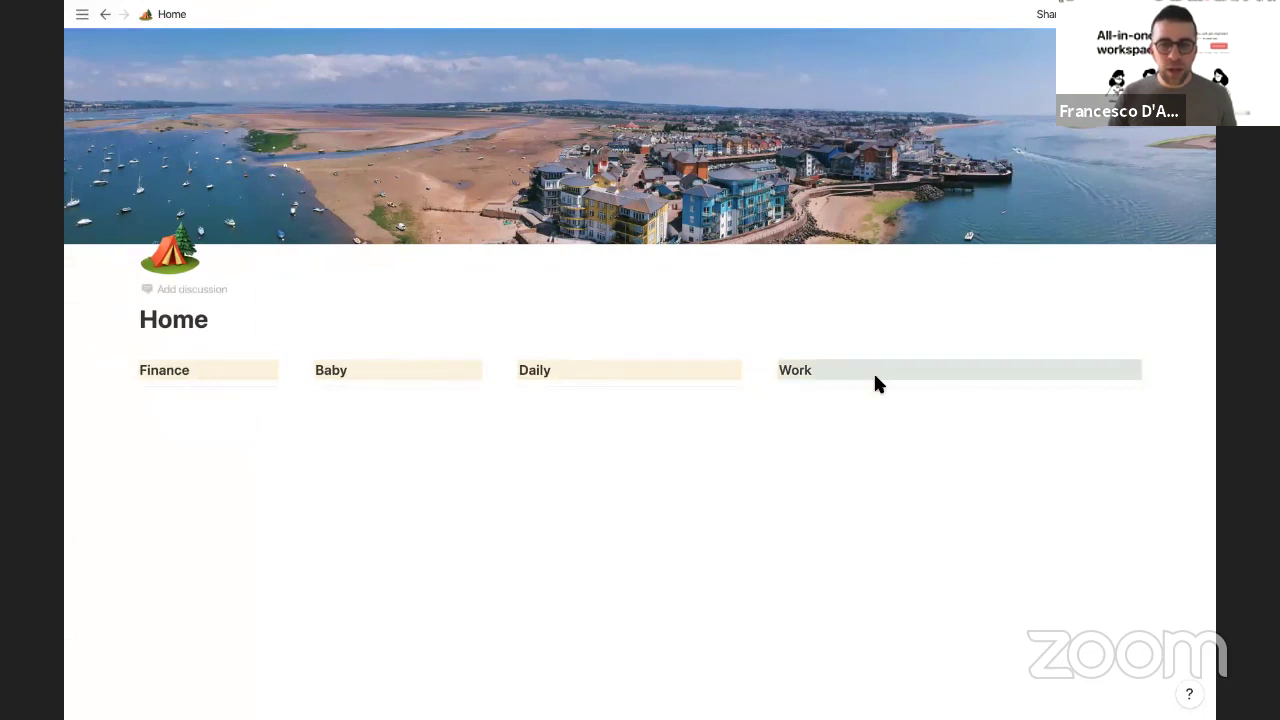
Step: Move the Work heading and its divider out of the columns to a full-width section below them
left_click_drag(767, 371, 310, 506)
left_click(672, 458)
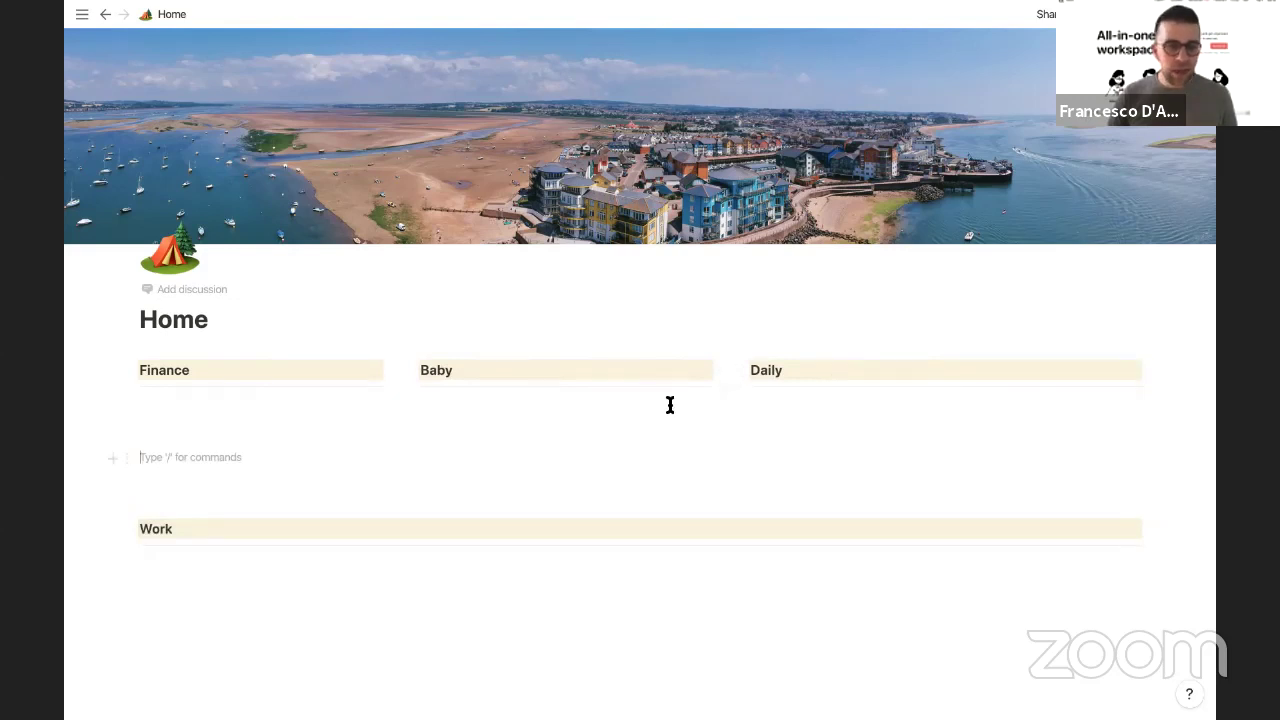
Step: Embed a sub-page titled "Projects" below the Work divider
left_click(325, 558)
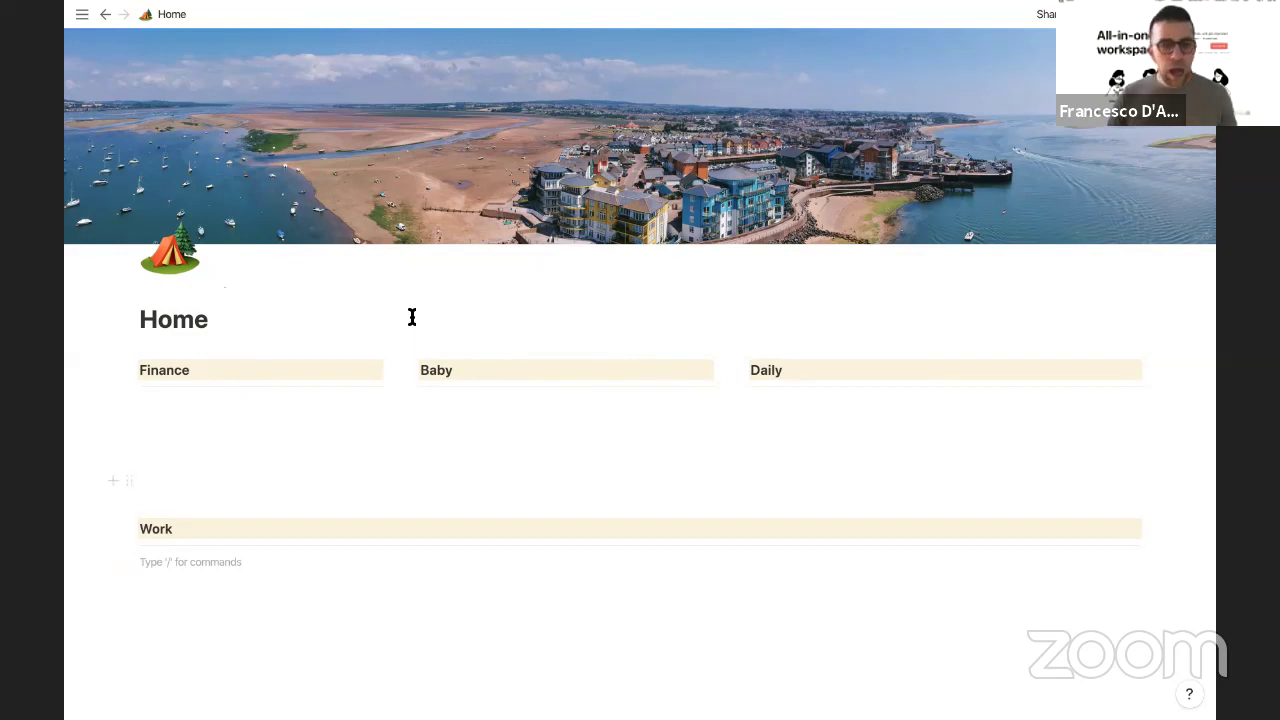
type("/")
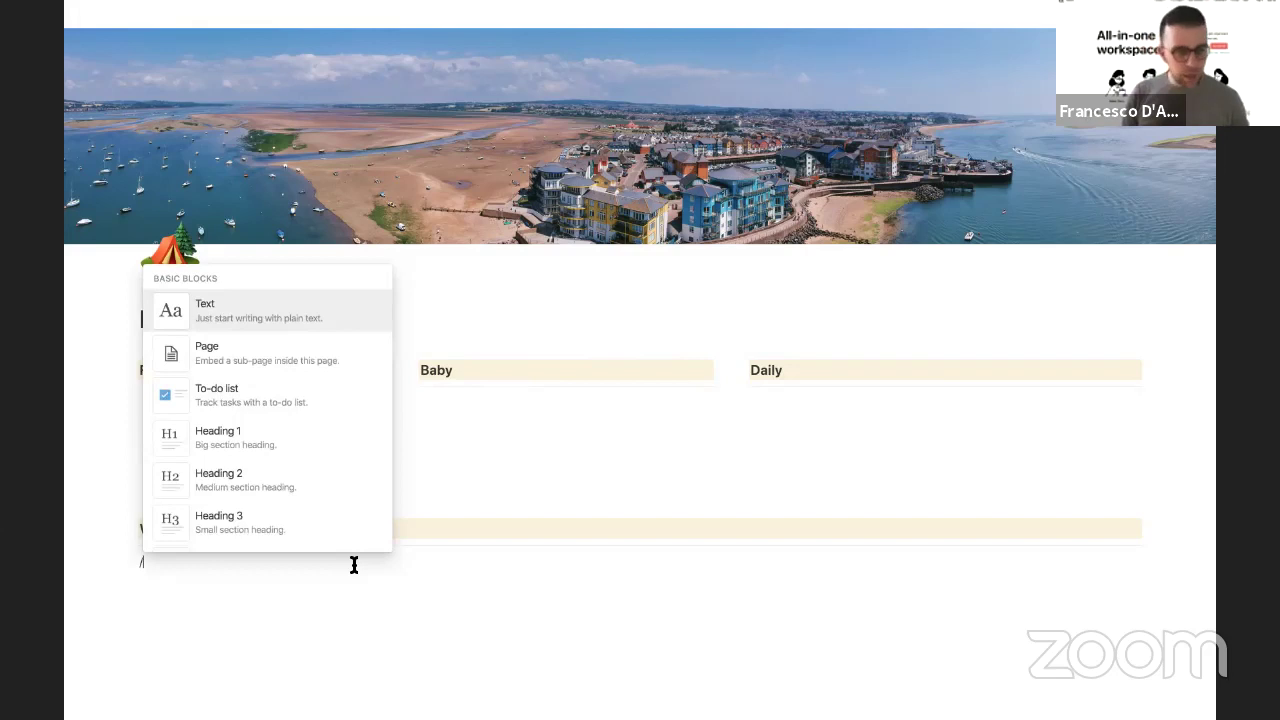
type("page")
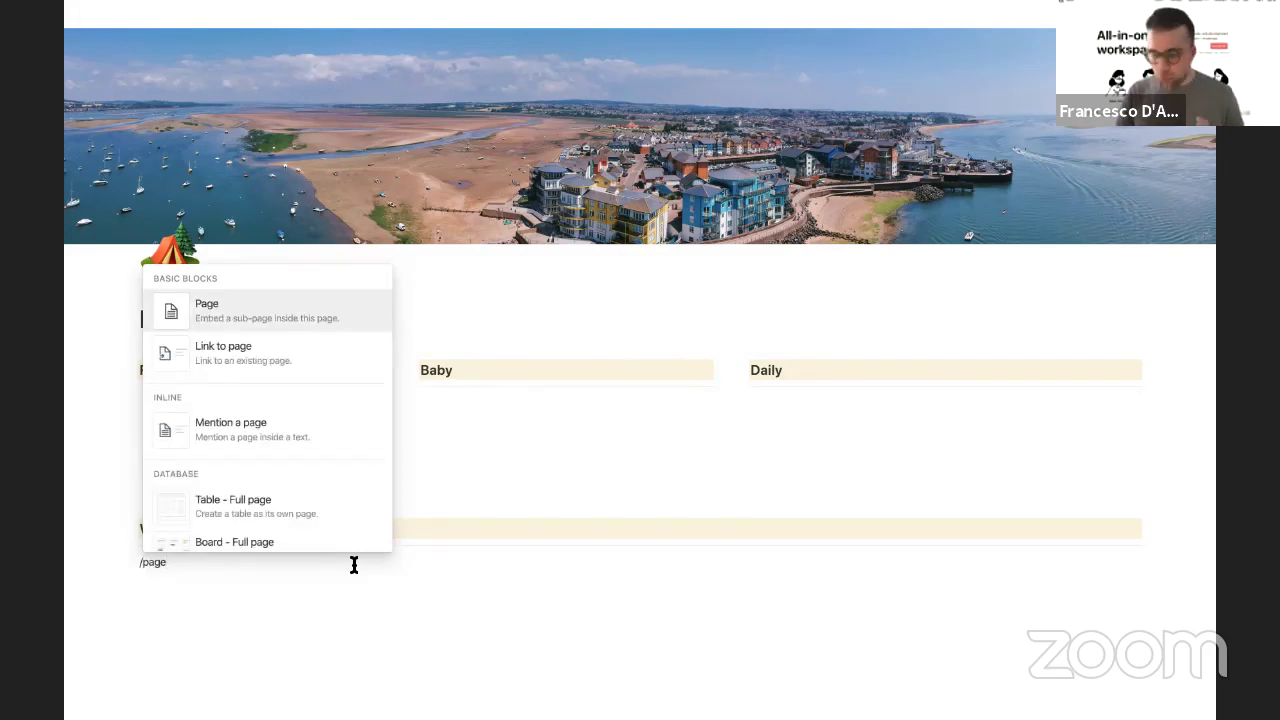
key("Return")
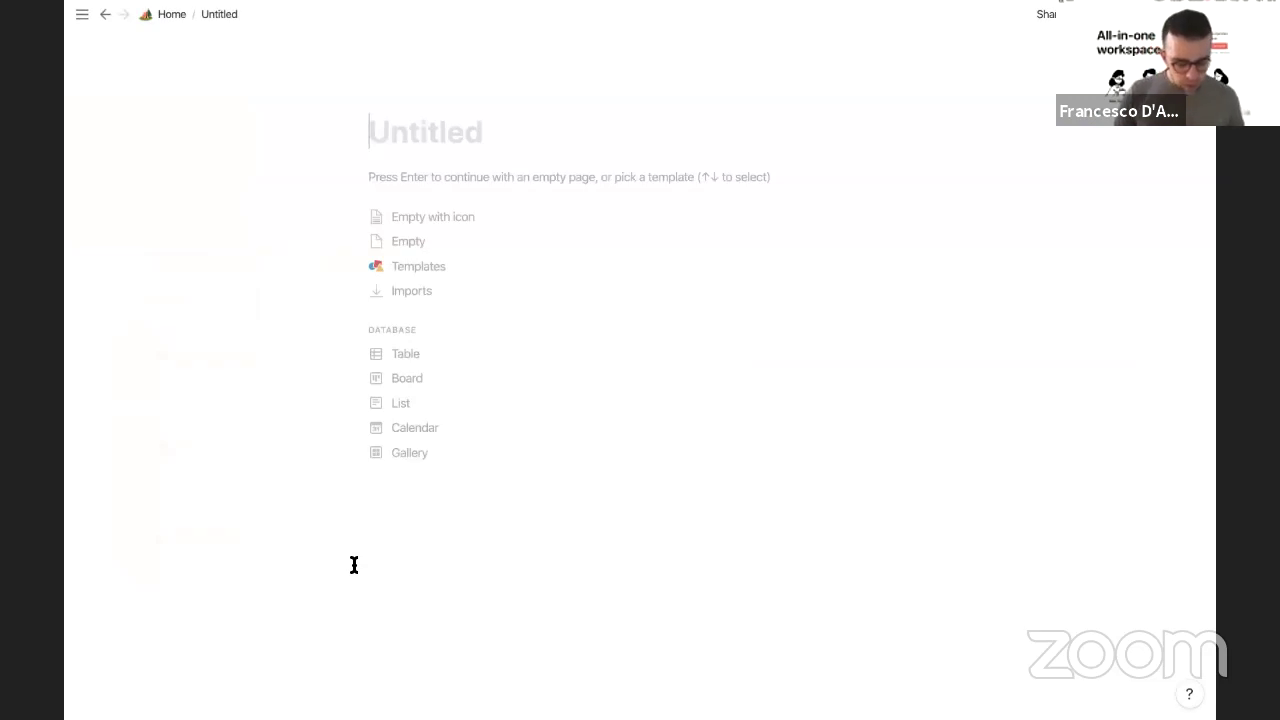
type("Projects")
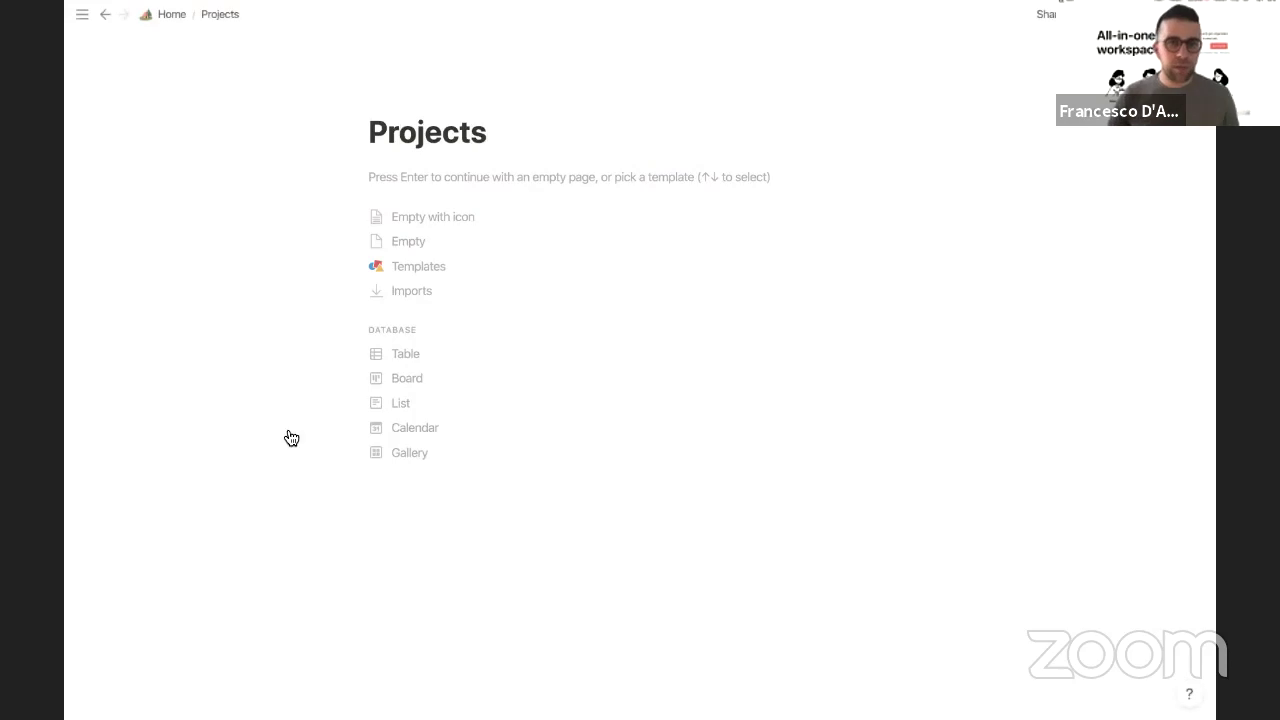
Step: Give the Projects page the green check mark emoji as its icon and make it a Board database
left_click(405, 98)
left_click(410, 133)
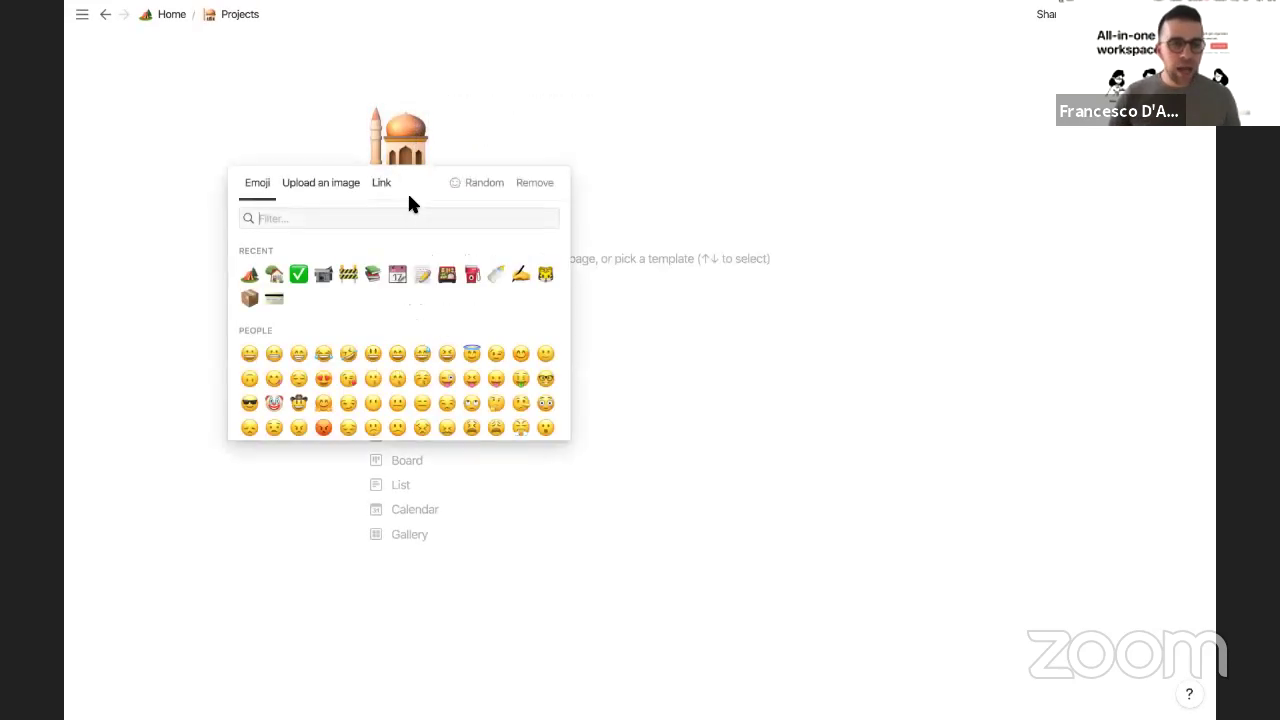
left_click(299, 275)
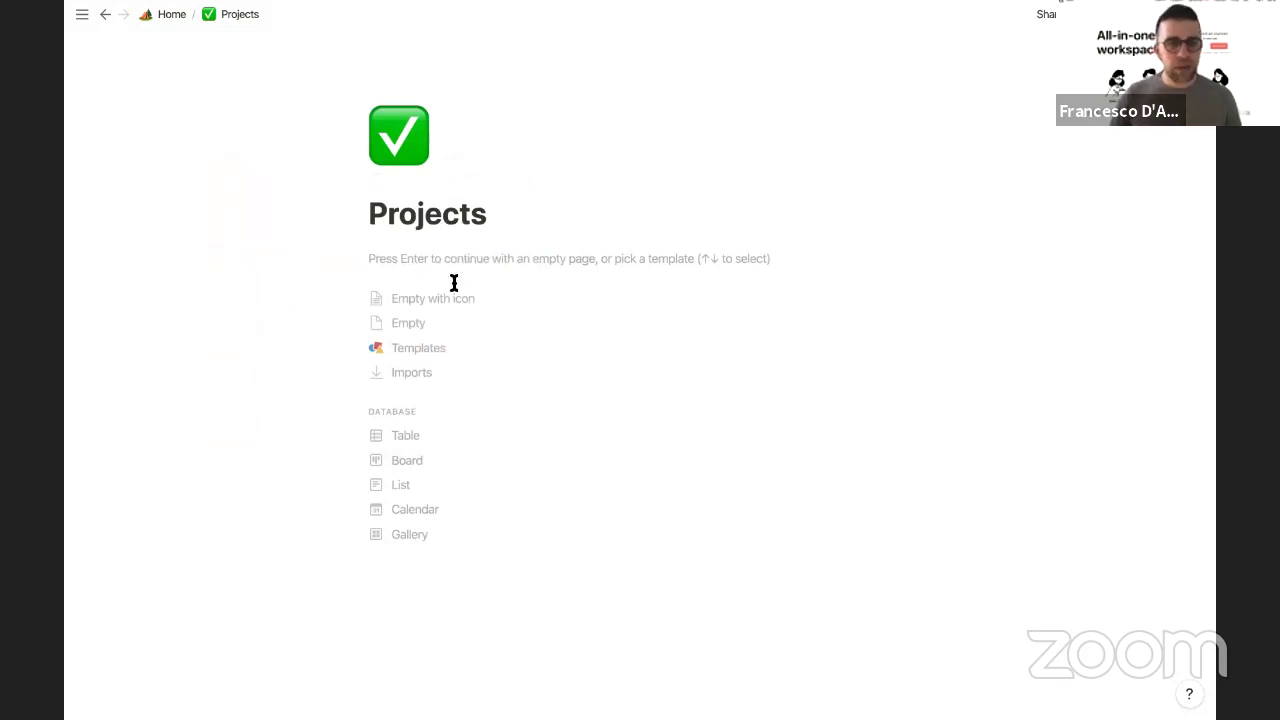
left_click(453, 466)
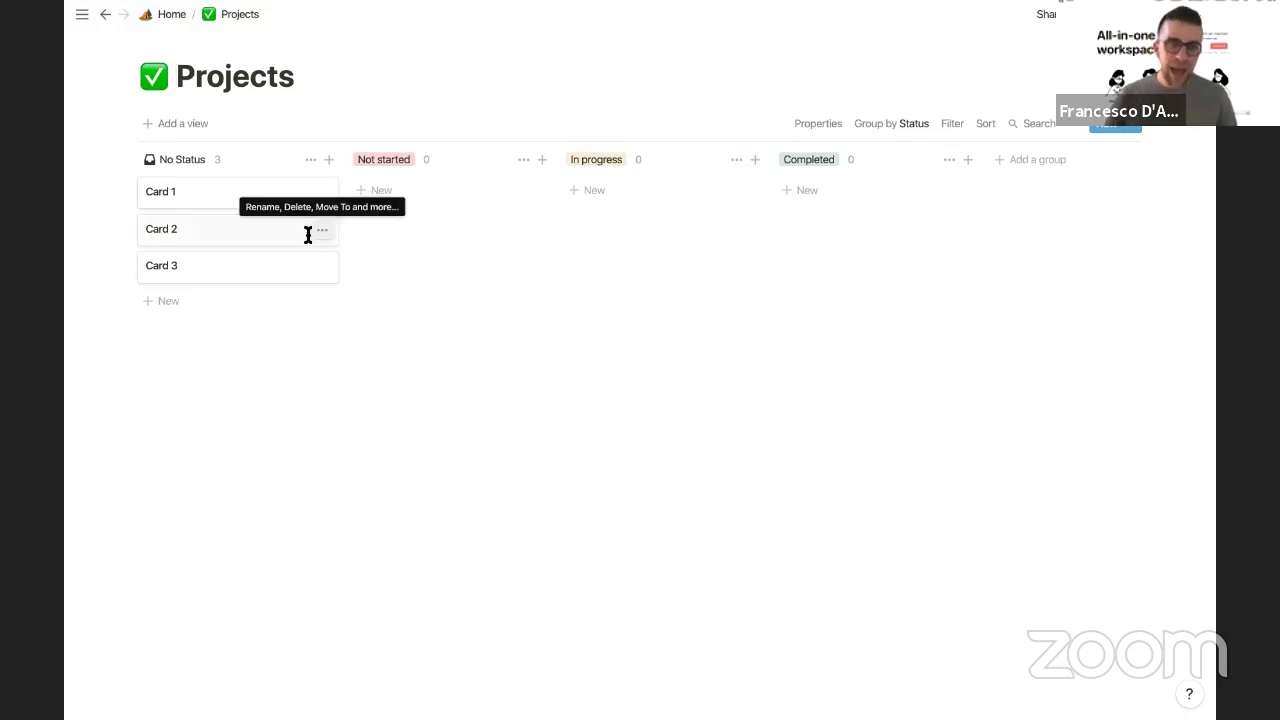
Step: View the Projects link on the Home page, reopen the board and look at the No Status group's options
left_click(160, 16)
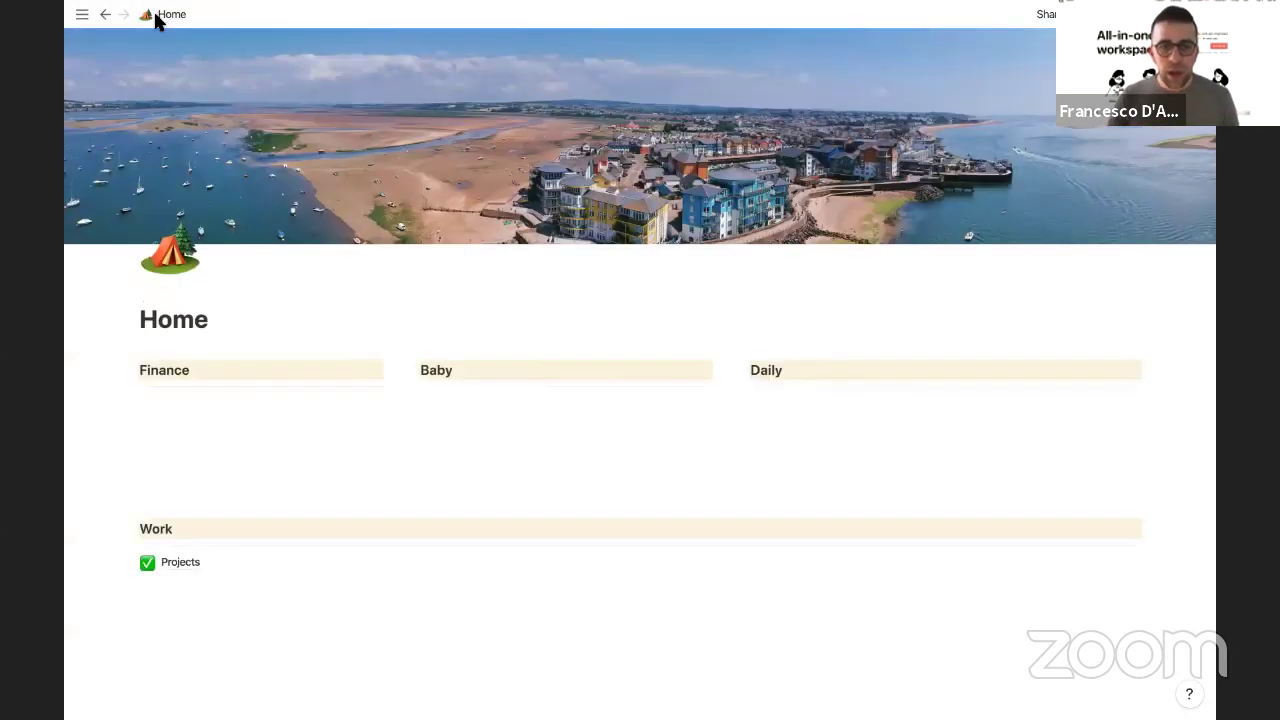
left_click(190, 571)
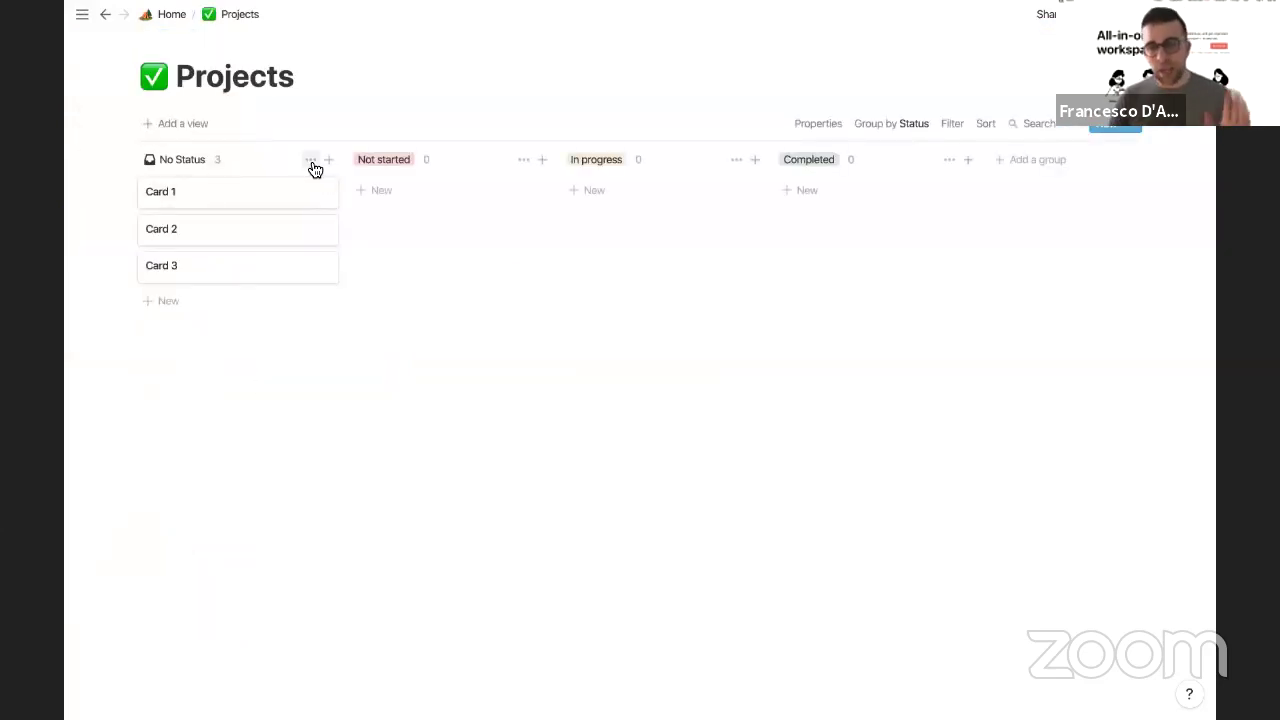
left_click(310, 161)
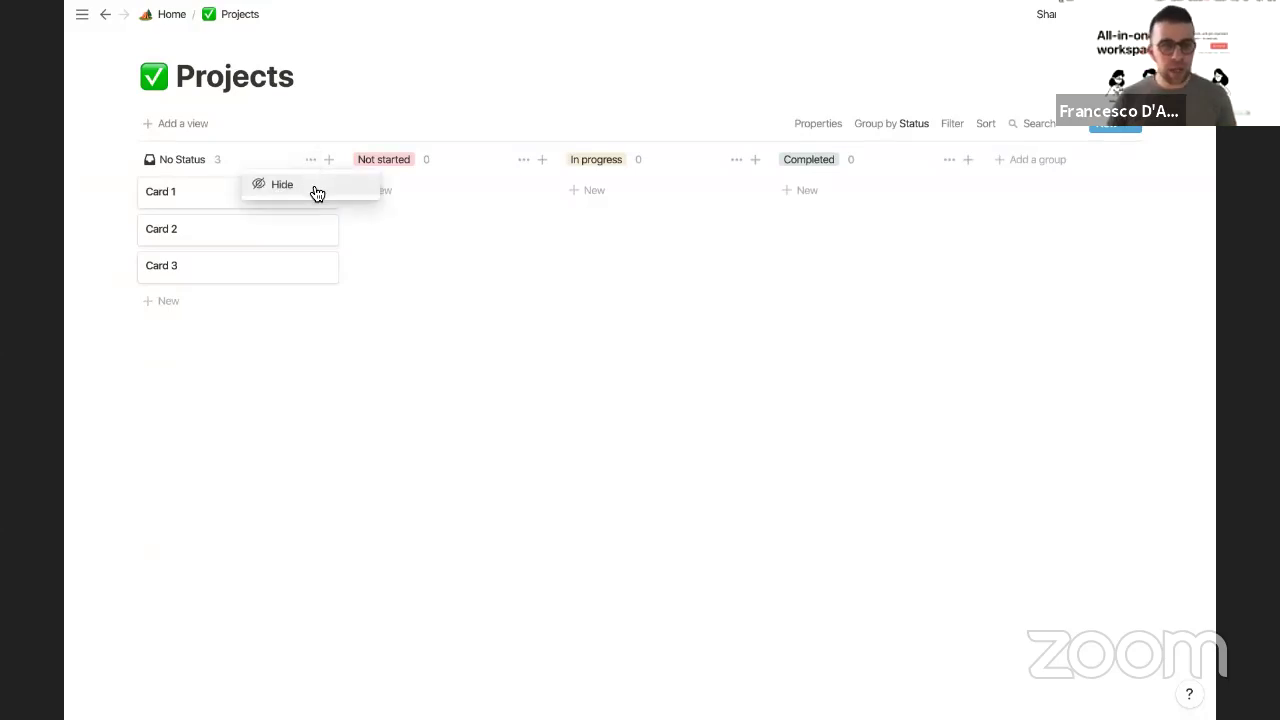
left_click(192, 162)
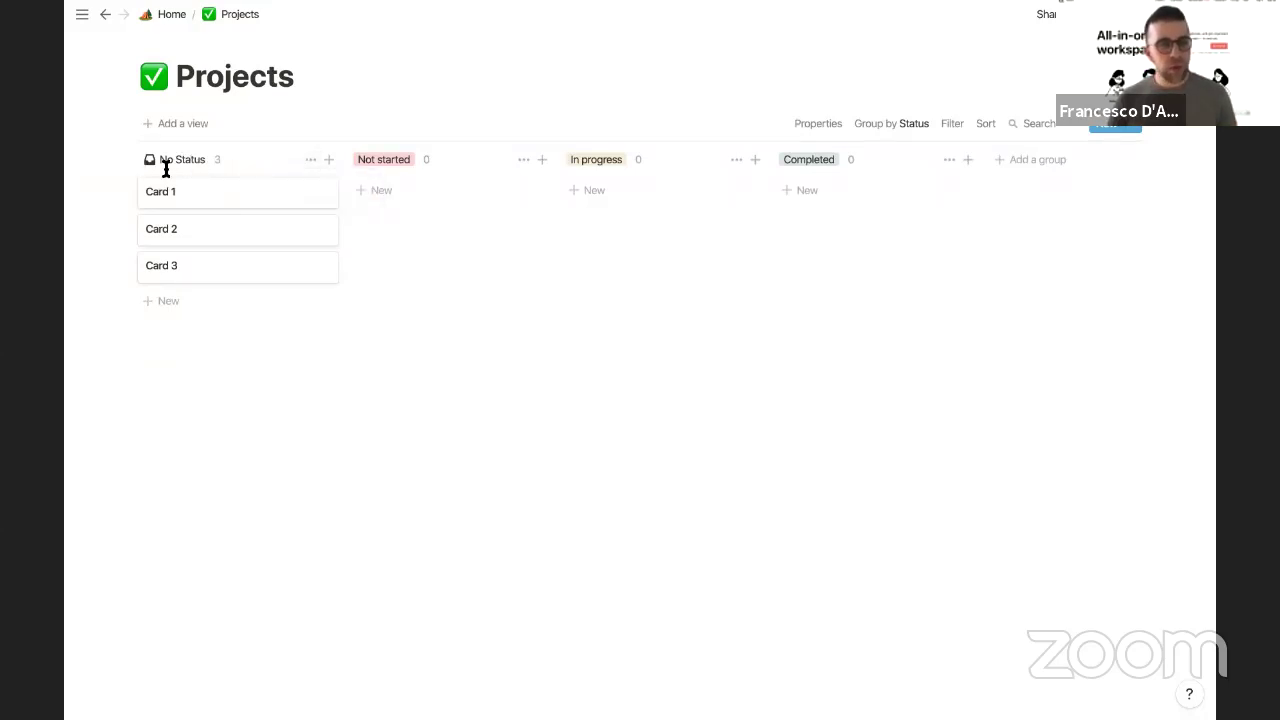
Step: Delete the three sample cards from the No Status group and hide that group
left_click_drag(290, 325, 283, 209)
key("Delete")
left_click(310, 162)
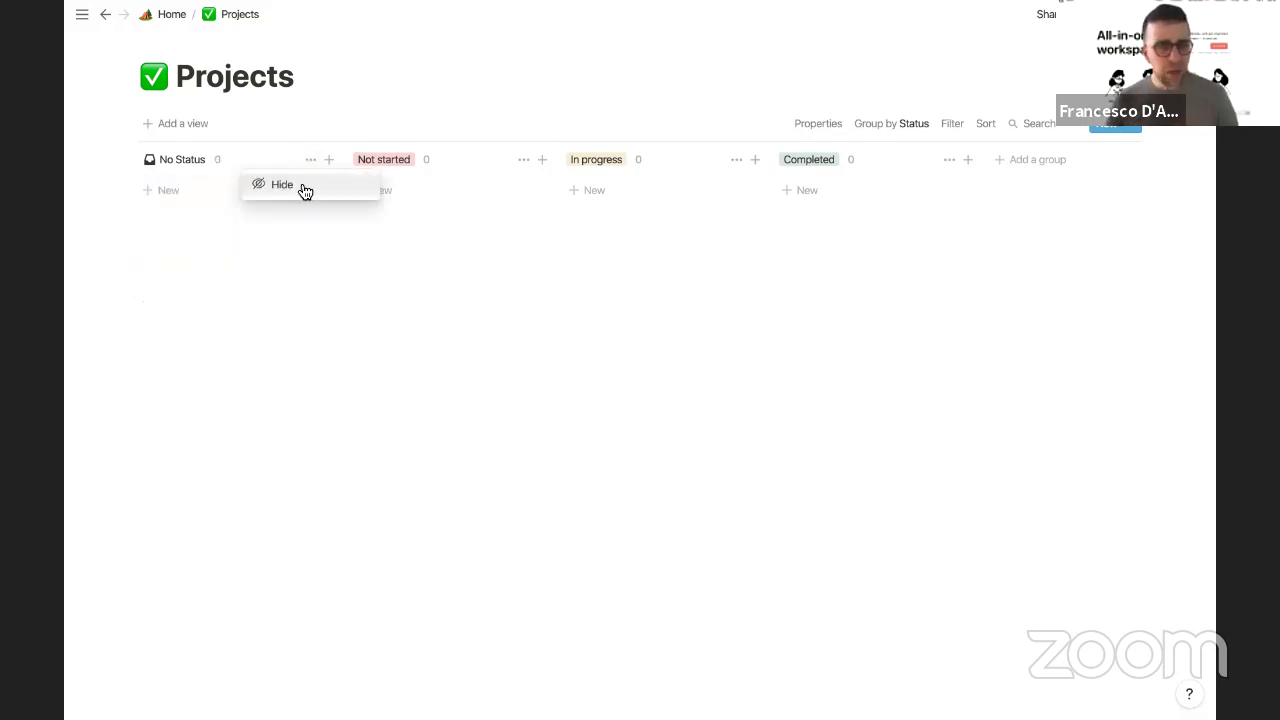
left_click(283, 185)
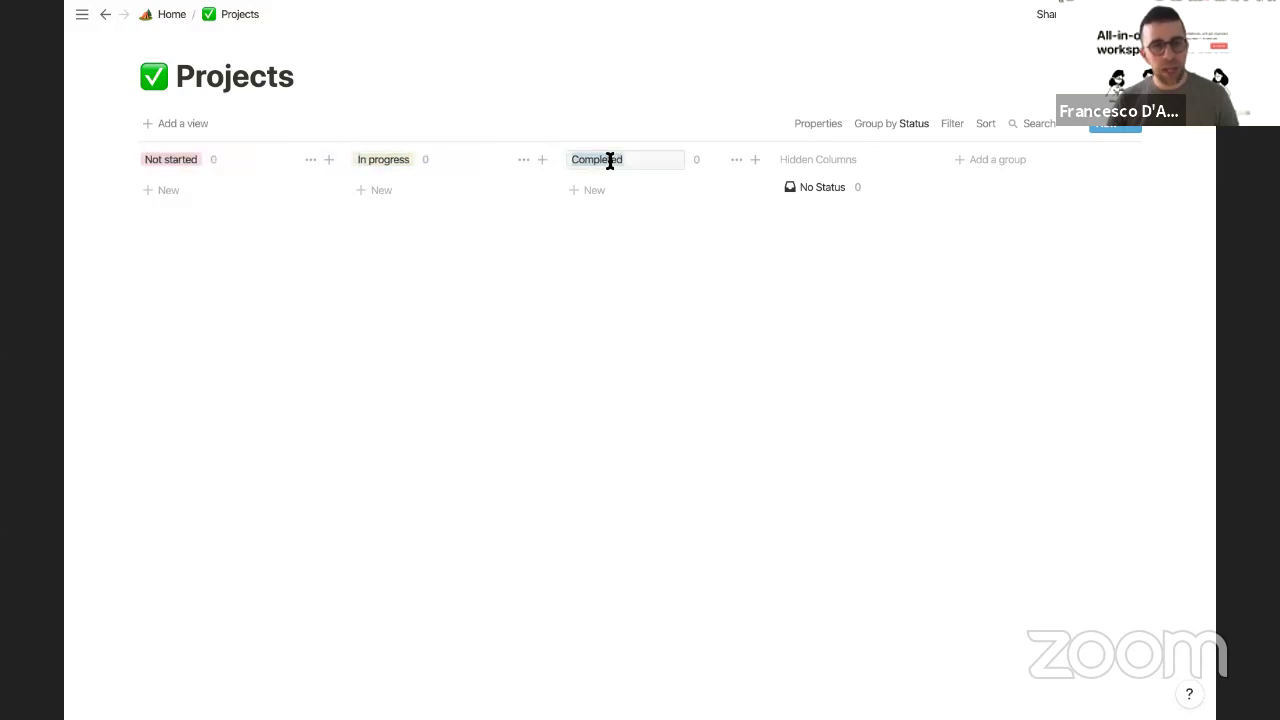
Step: Add a card named "Edit Woven Course" to the Not started group
left_click(176, 195)
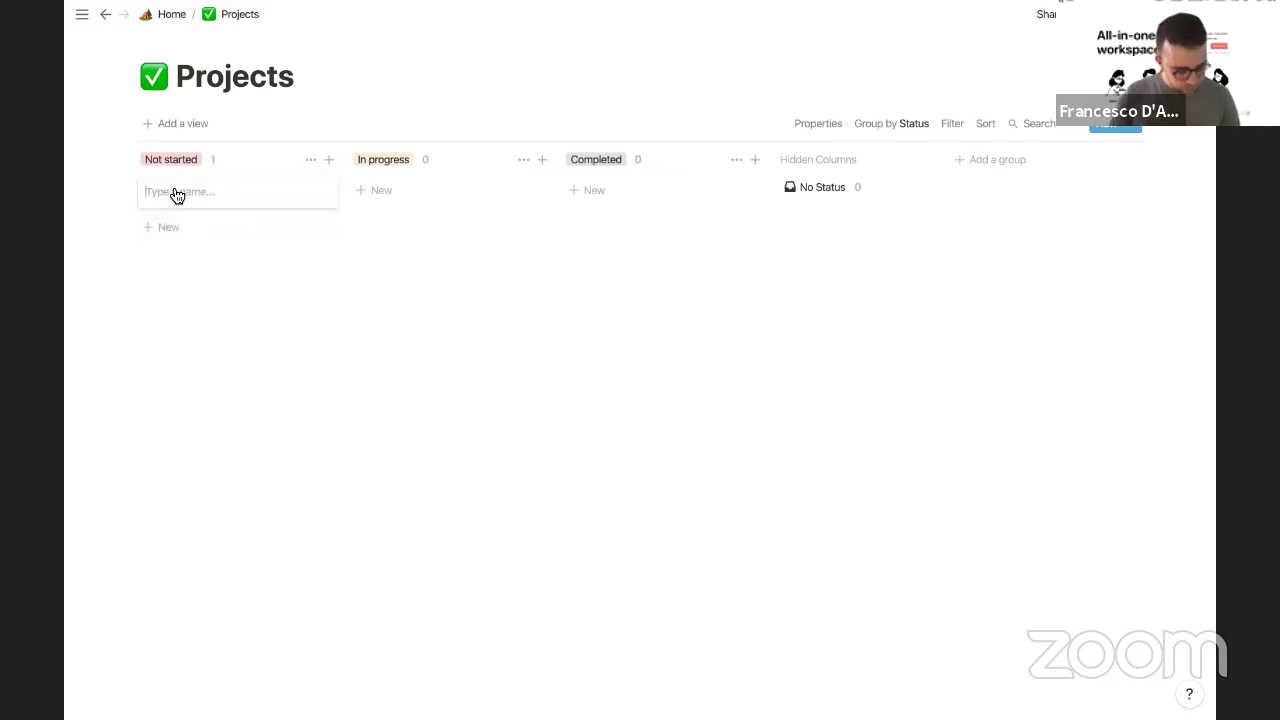
type("Ed")
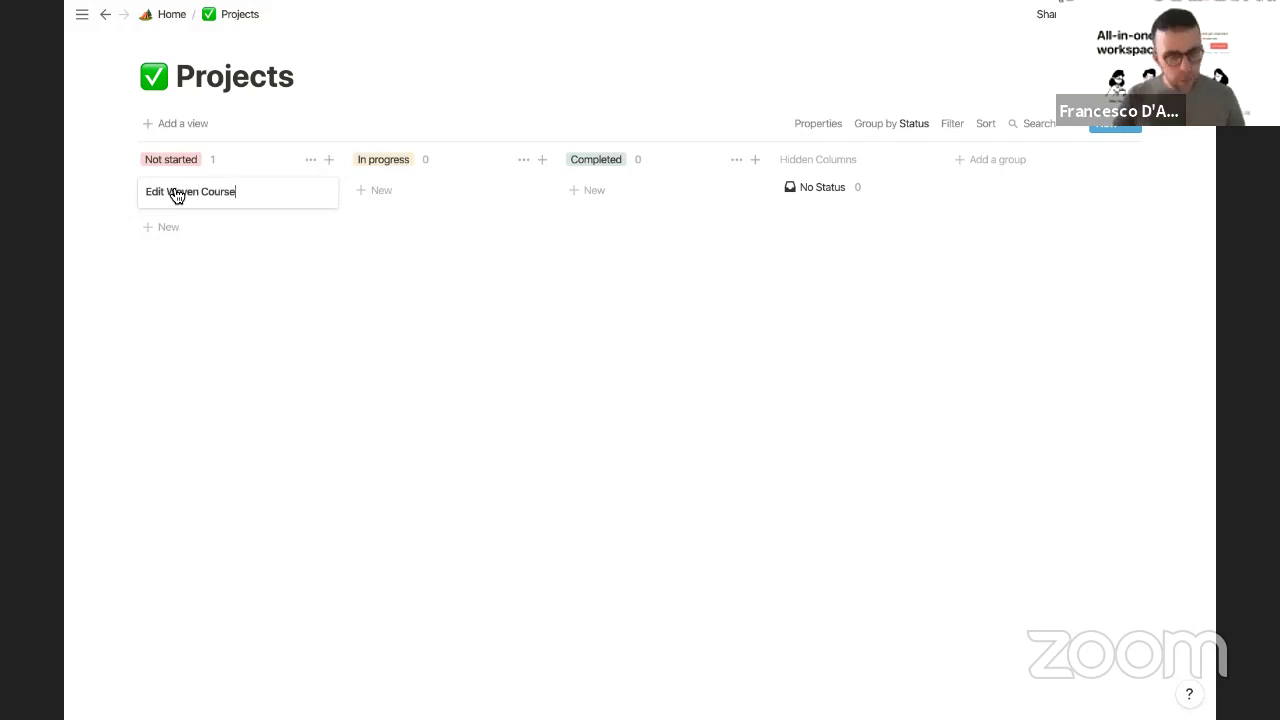
type("it Woven Course")
key("Escape")
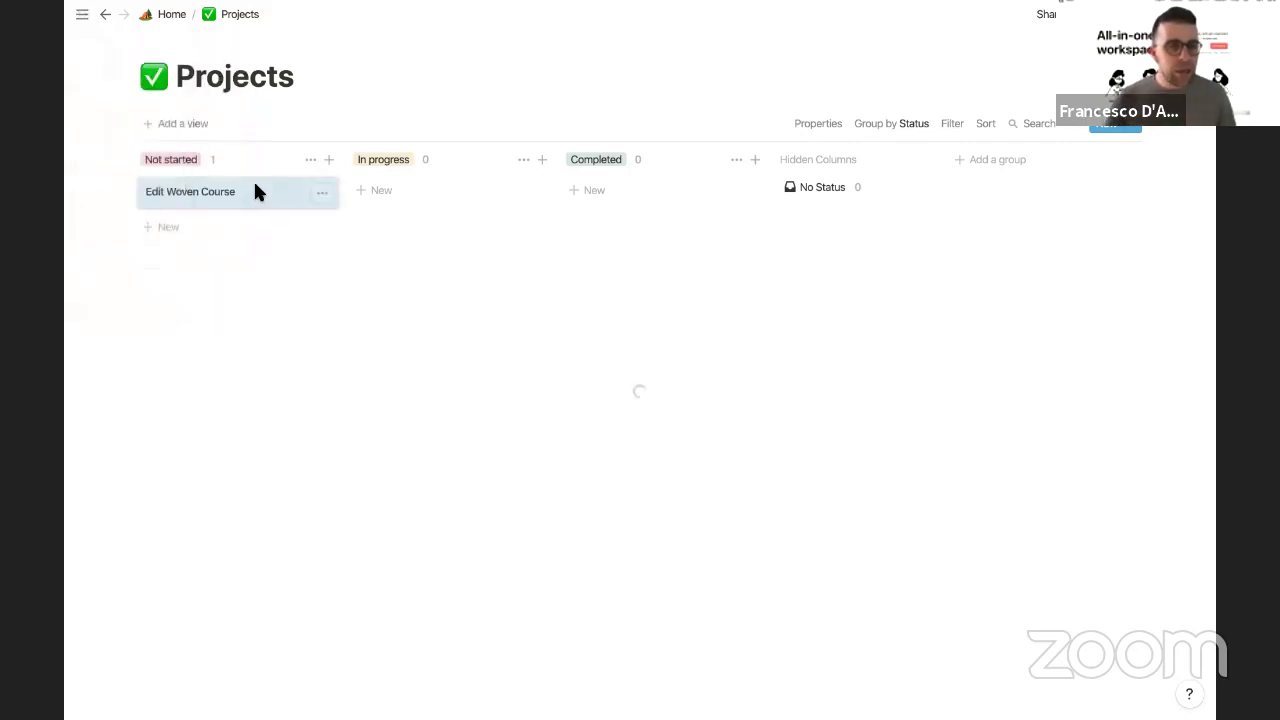
Step: Open the Edit Woven Course card and assign it to the listed workspace member
left_click(255, 191)
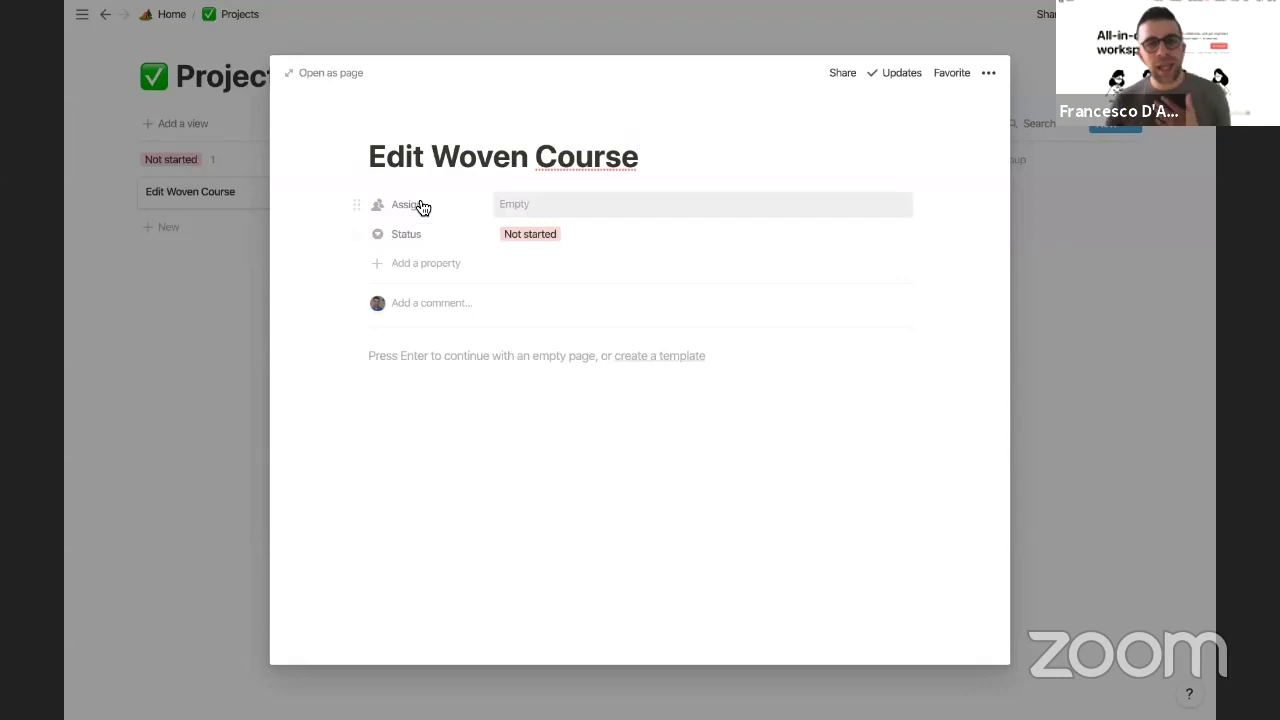
left_click(582, 205)
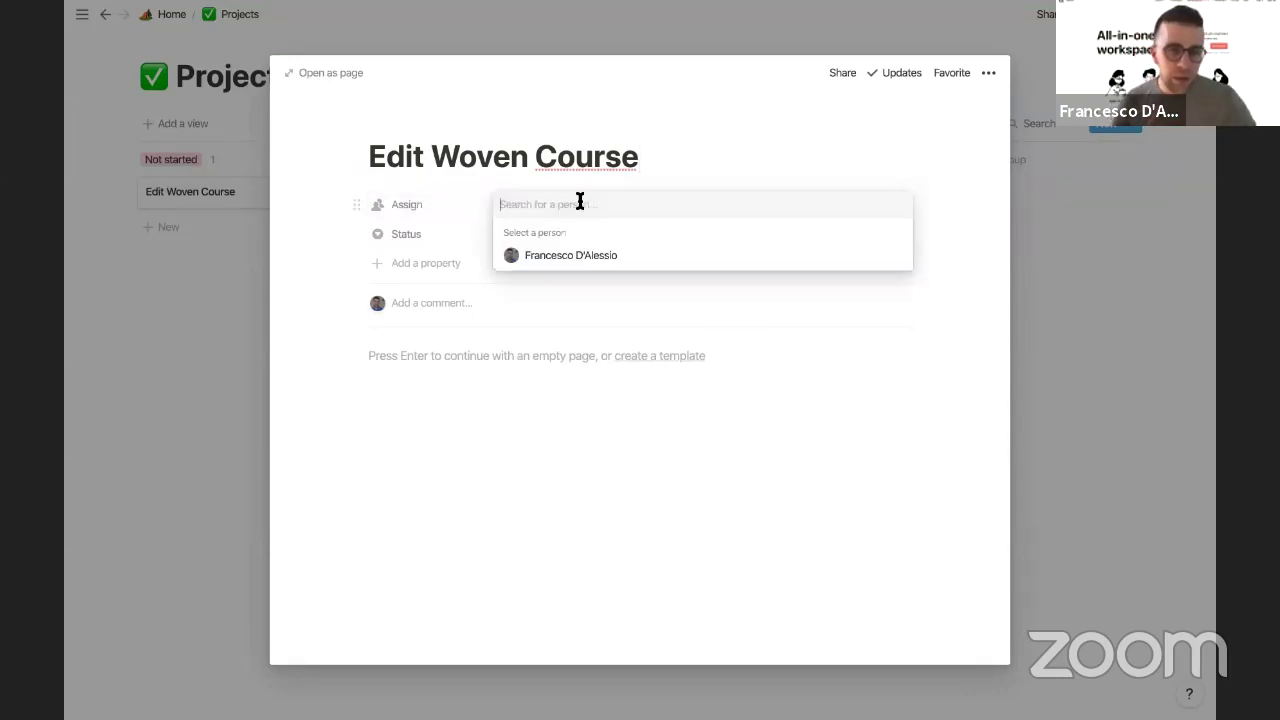
left_click(457, 245)
Step: Add a Number property named "% Complete" to the card, leaving its value empty
left_click(473, 260)
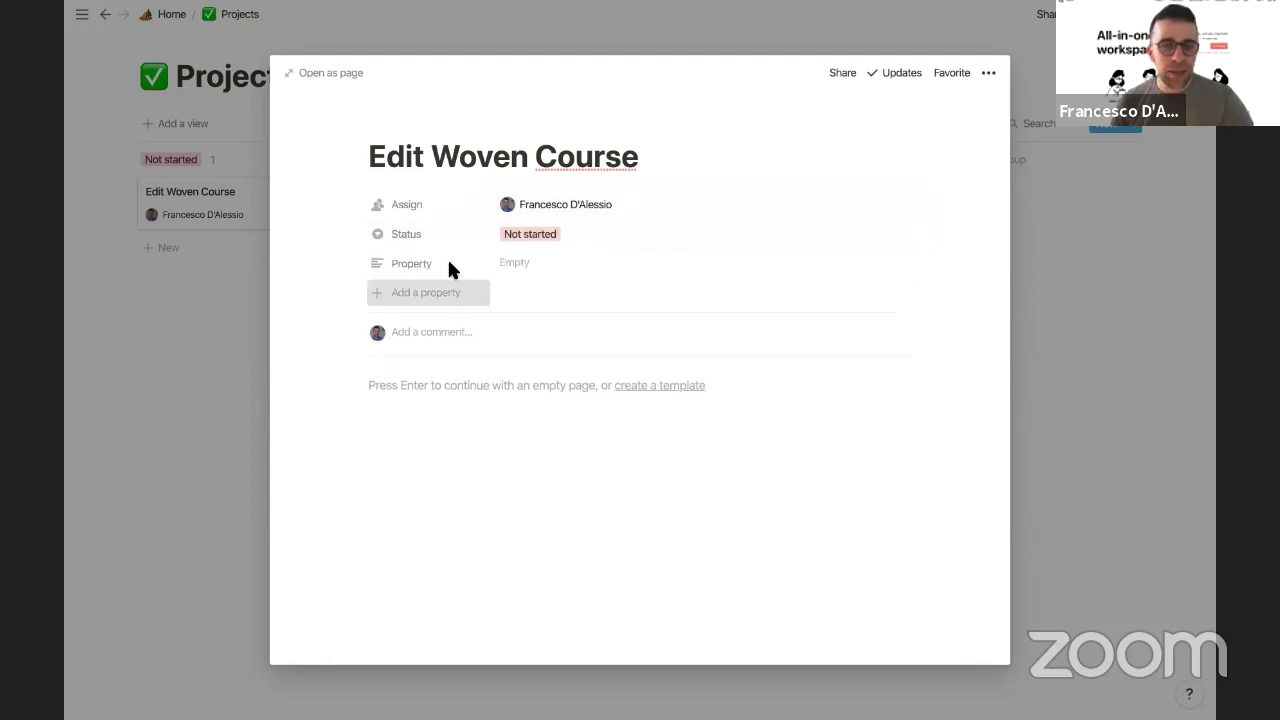
left_click(455, 347)
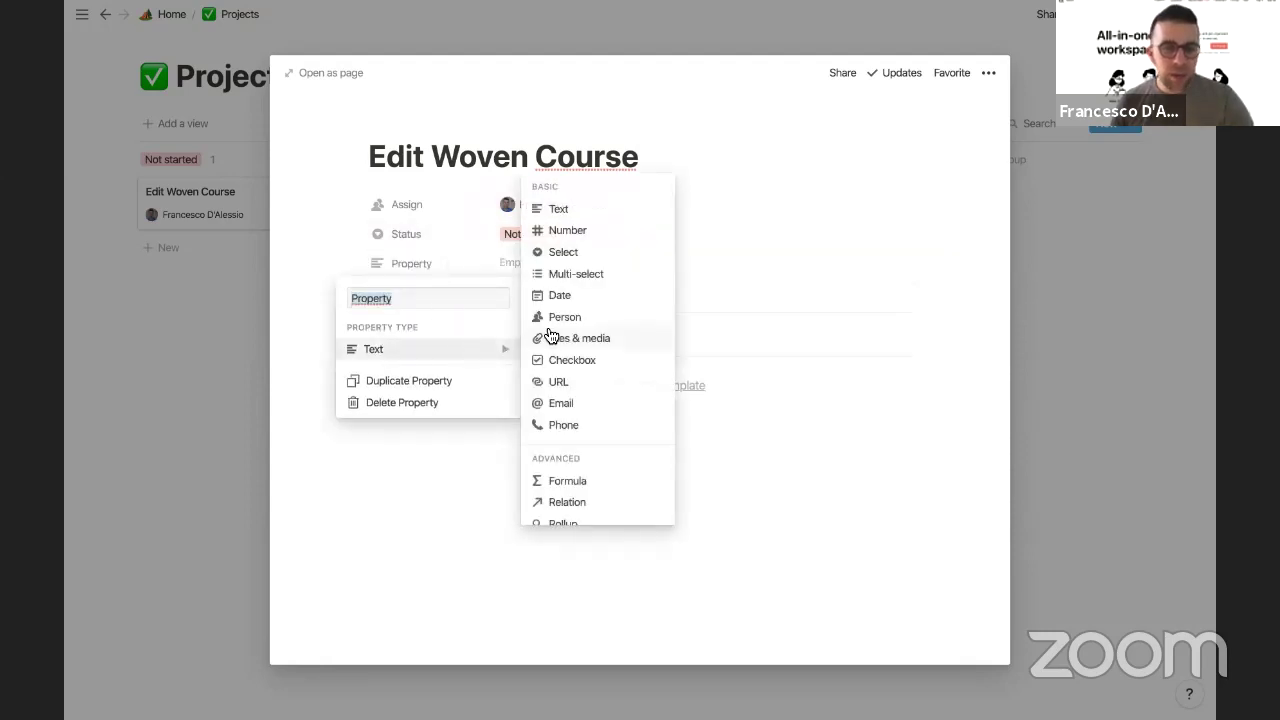
left_click(581, 232)
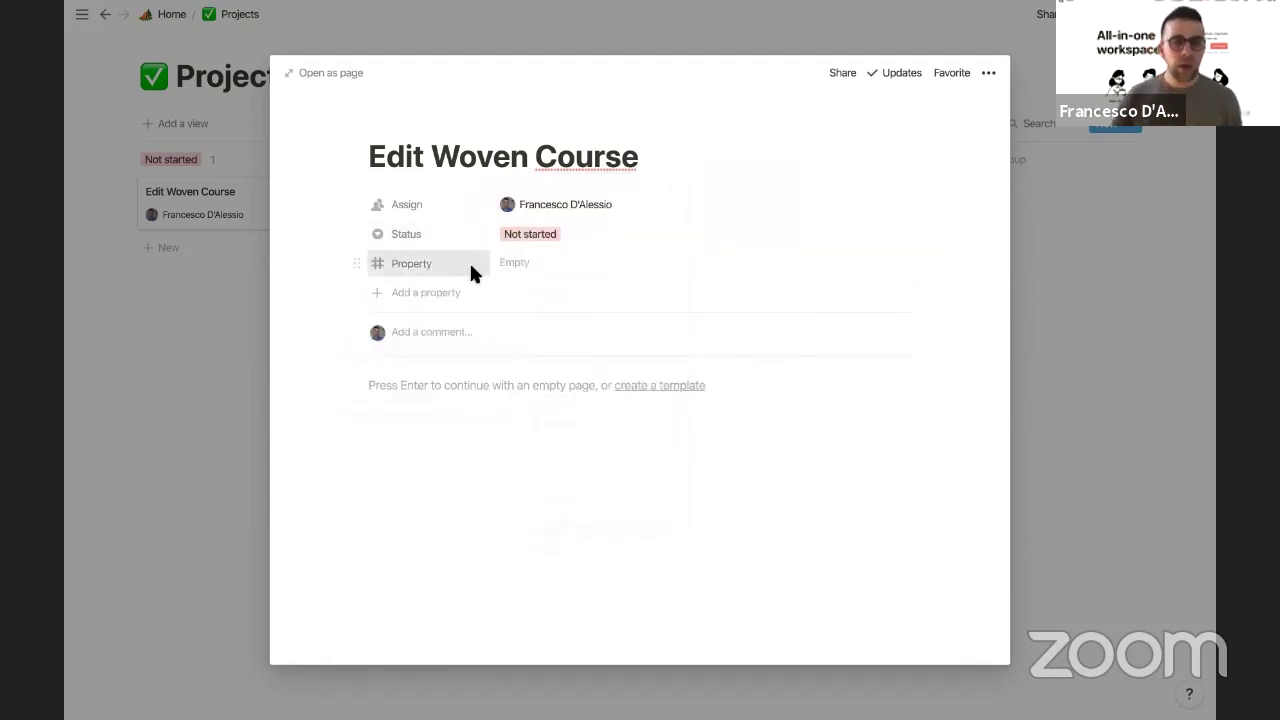
left_click(469, 262)
type("% Complete")
key("Return")
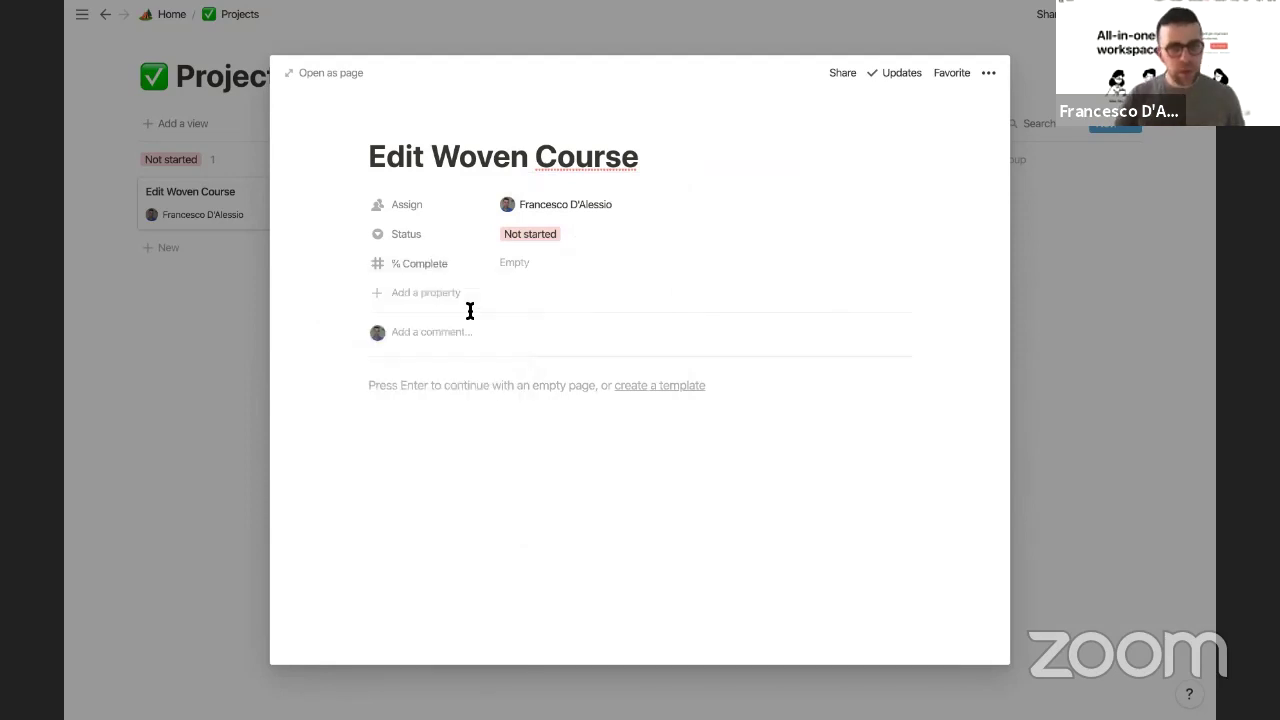
left_click(526, 263)
key("Escape")
Step: Add a Date property named "Deadline" to the card
left_click(430, 292)
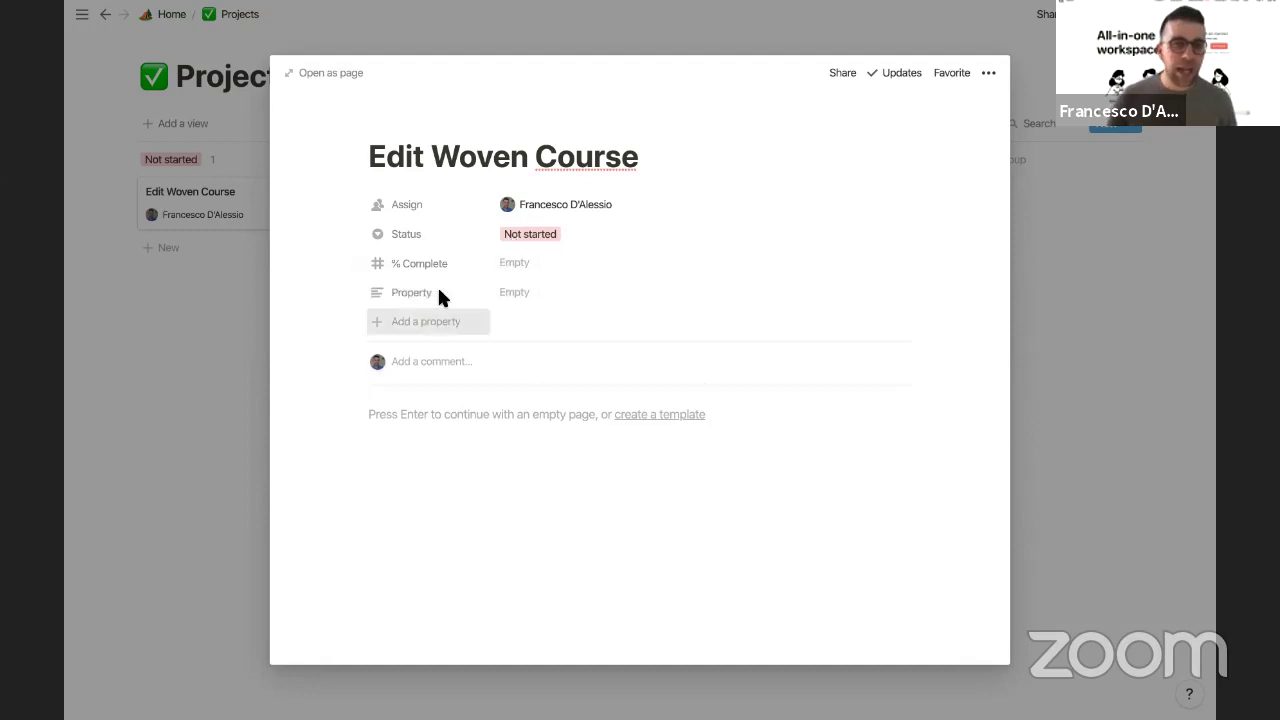
mouse_move(427, 389)
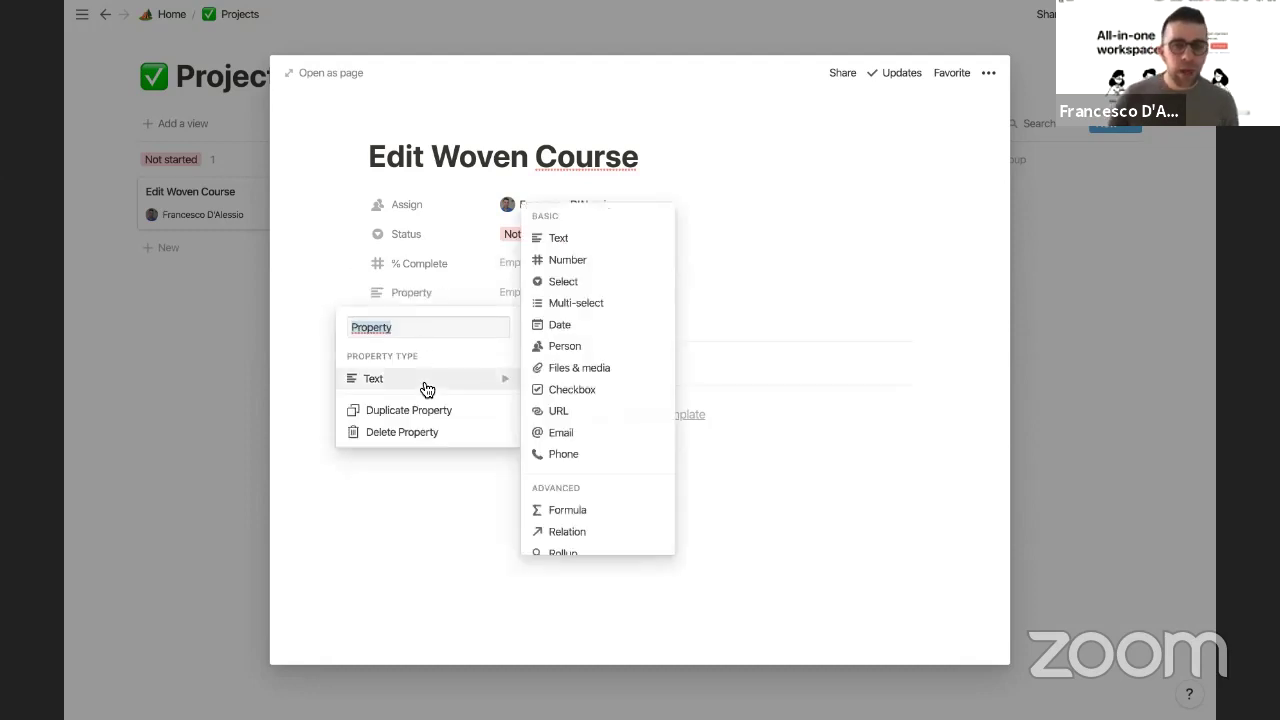
left_click(588, 325)
left_click(424, 300)
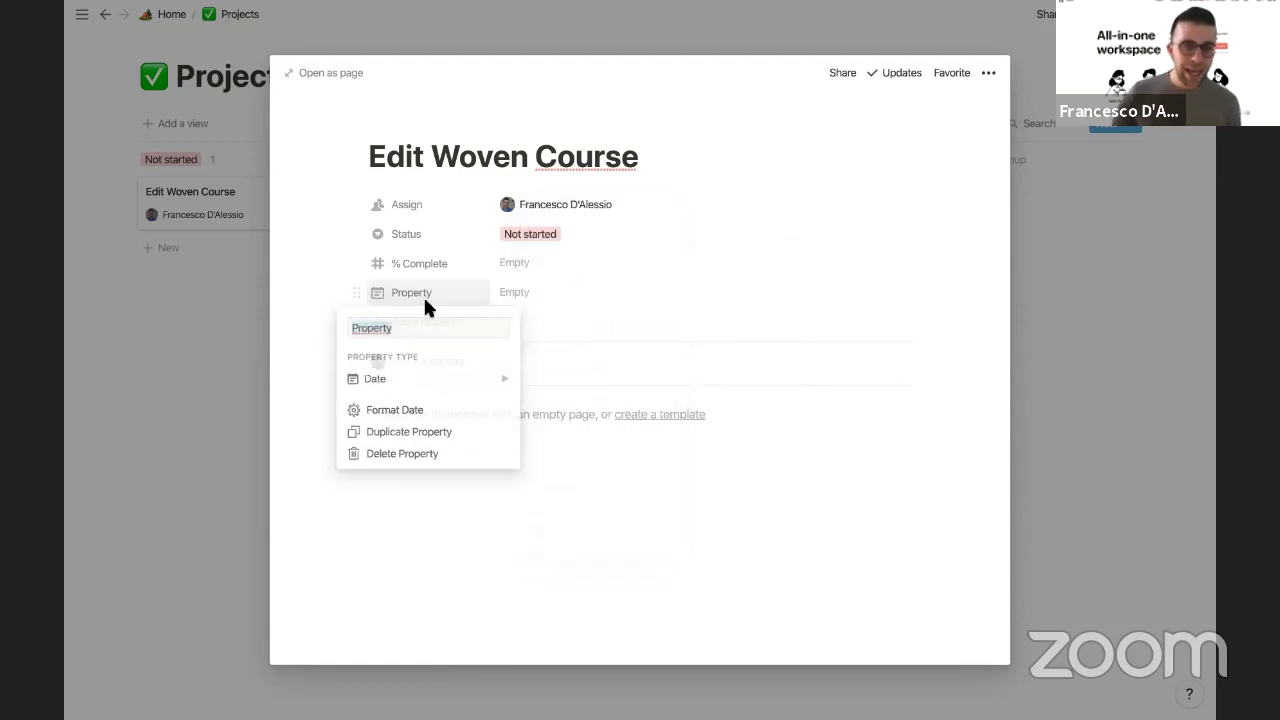
type("Deadline")
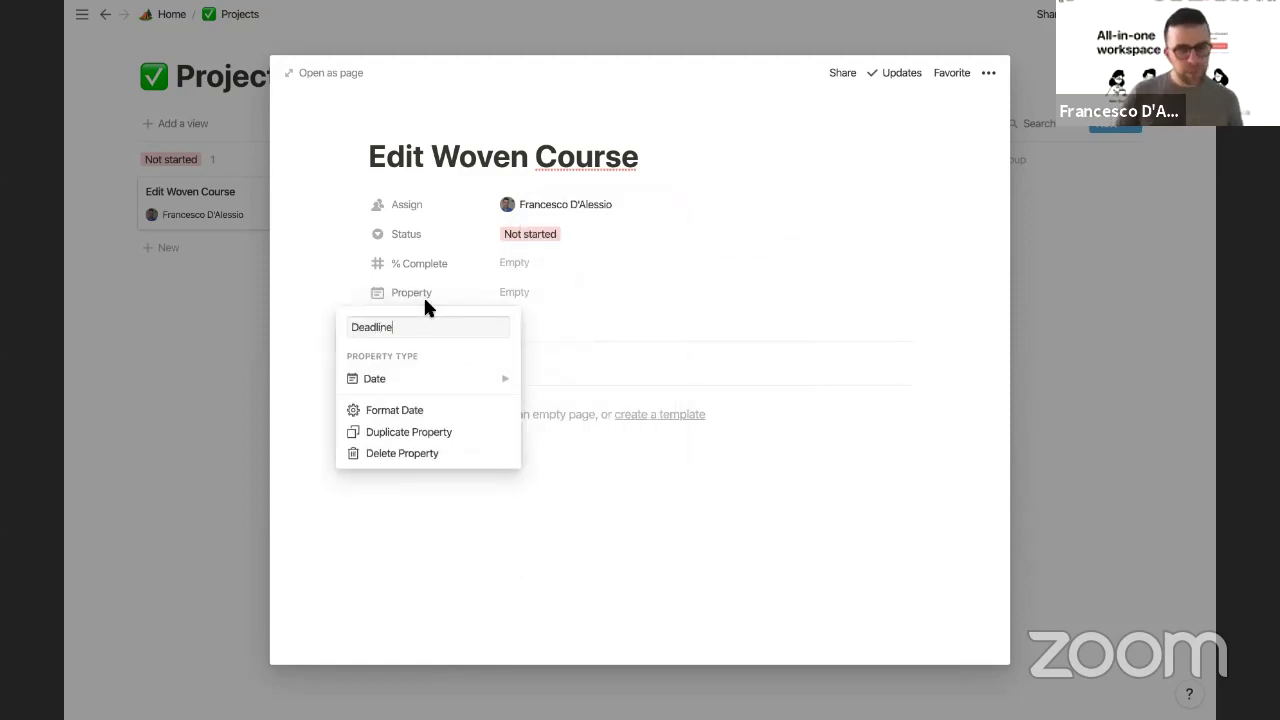
Step: Set the card's Deadline to Mar 27, 2020 and move the property directly below Assign
left_click(533, 293)
left_click(530, 293)
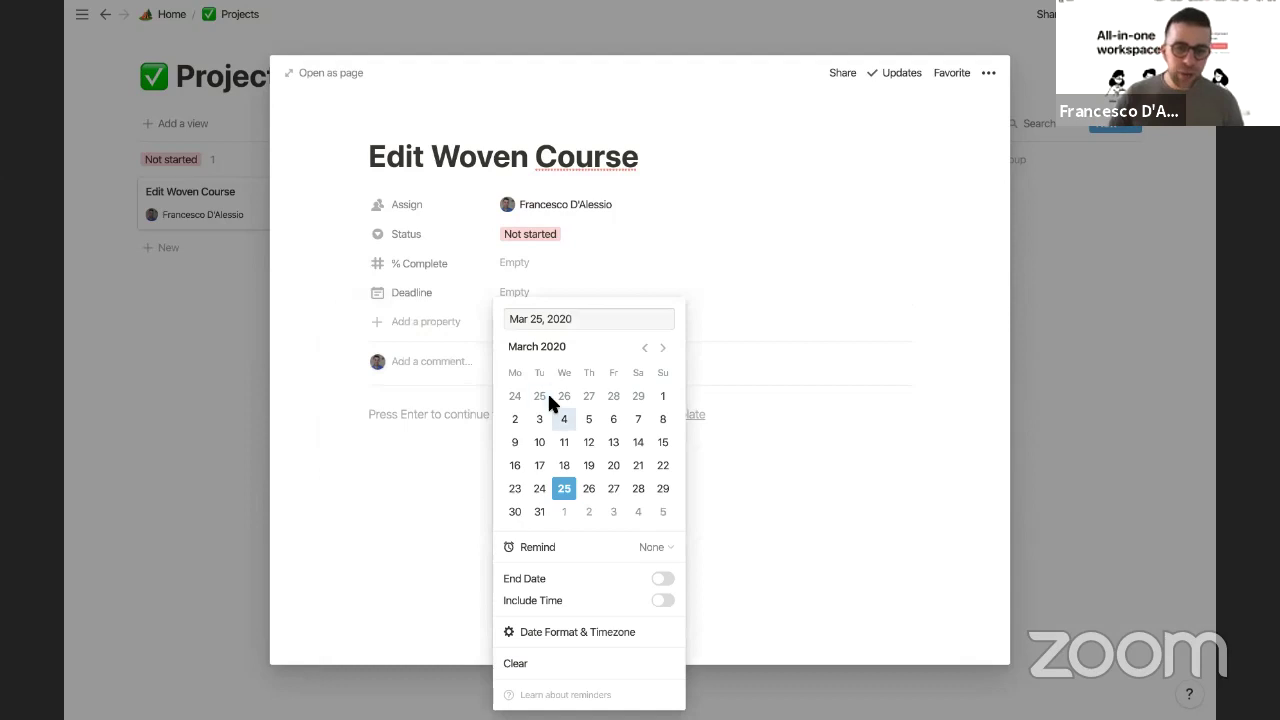
left_click(613, 488)
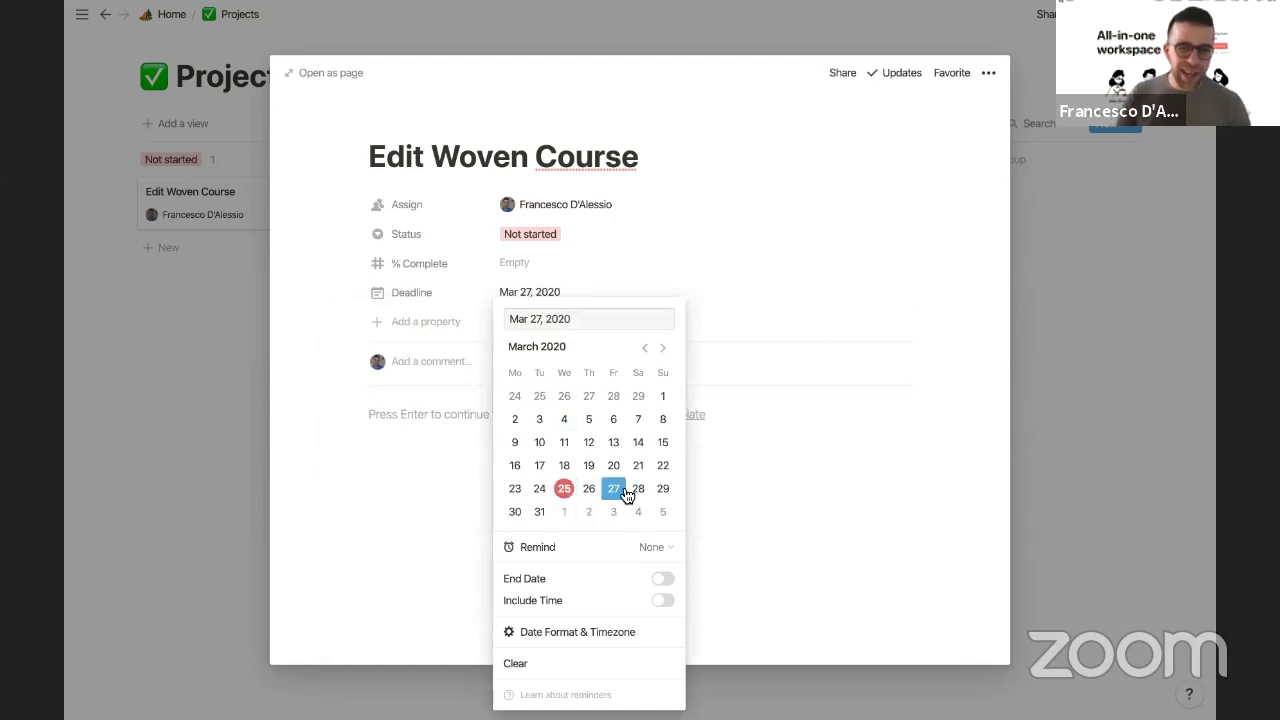
left_click(473, 399)
left_click_drag(363, 294, 363, 219)
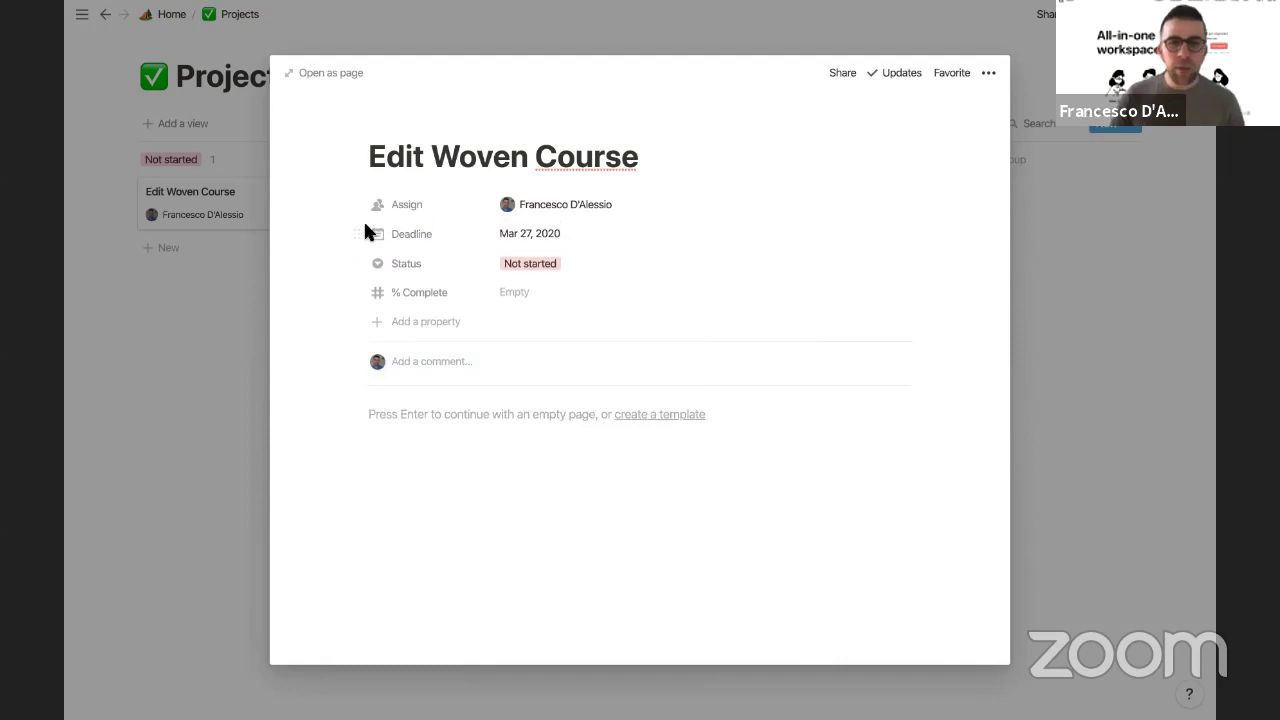
Step: Give the Edit Woven Course card the calendar emoji as its icon and open it as a full page
left_click(402, 130)
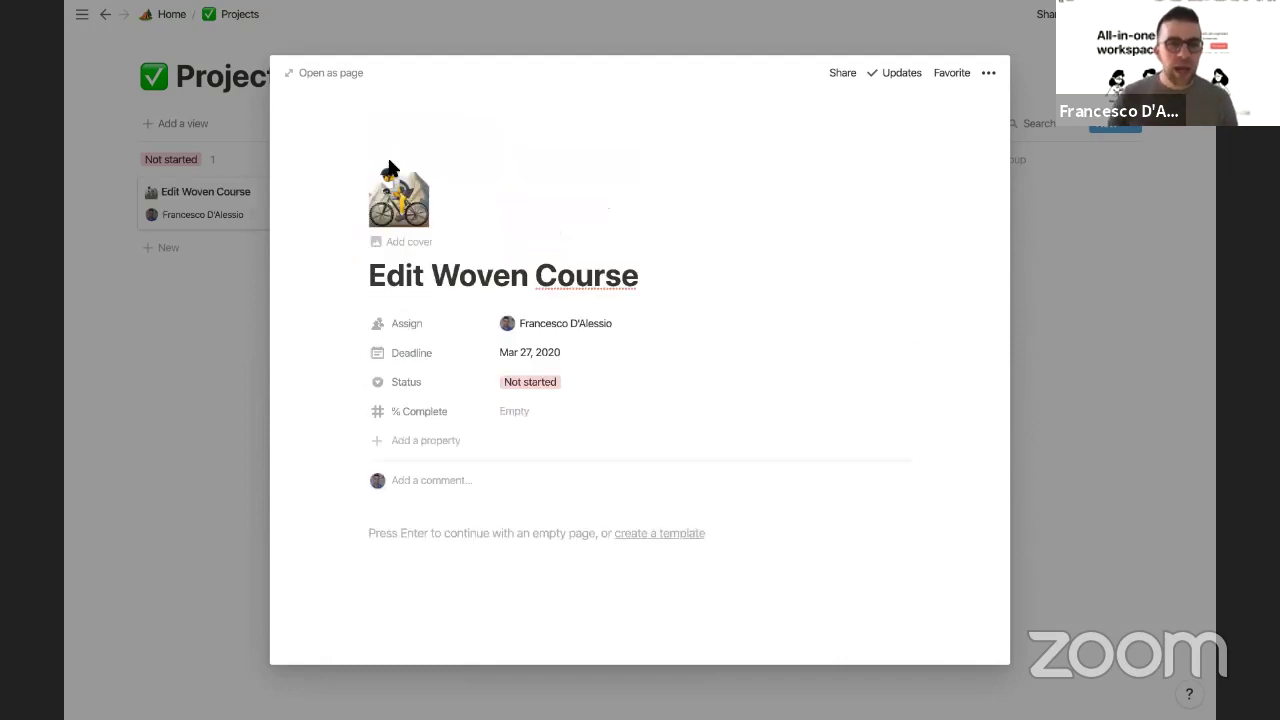
left_click(399, 197)
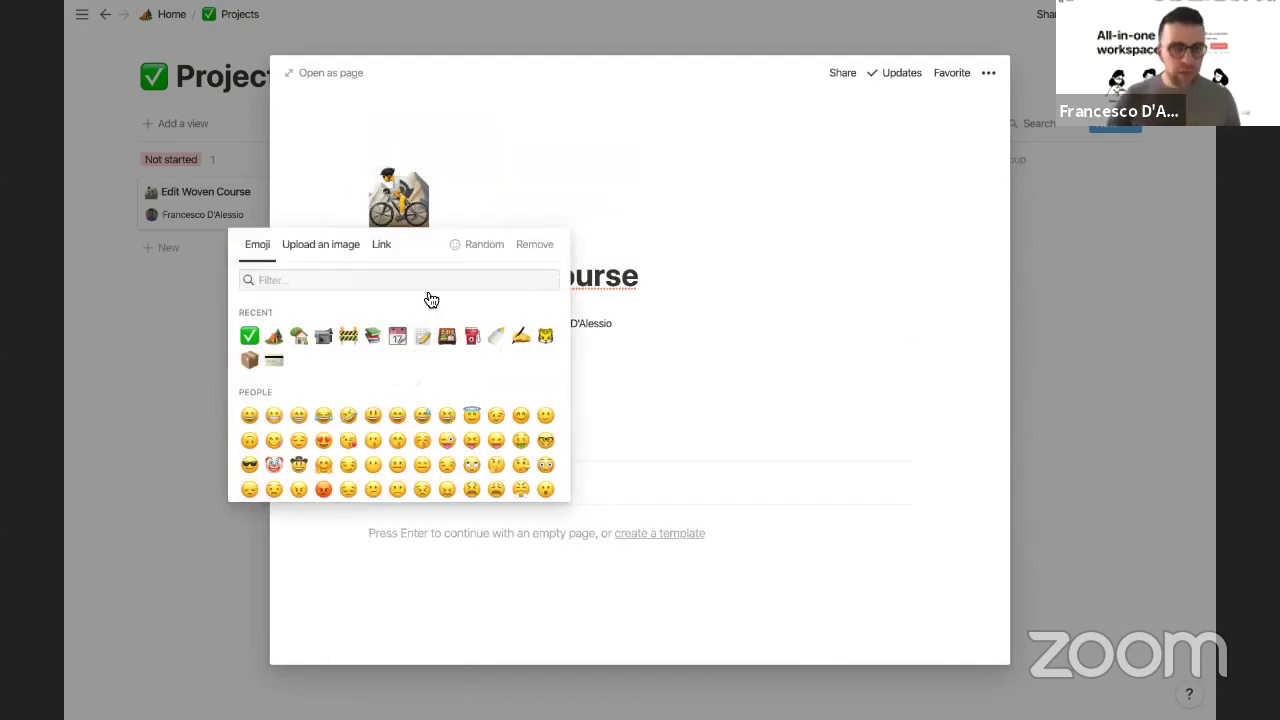
left_click(399, 337)
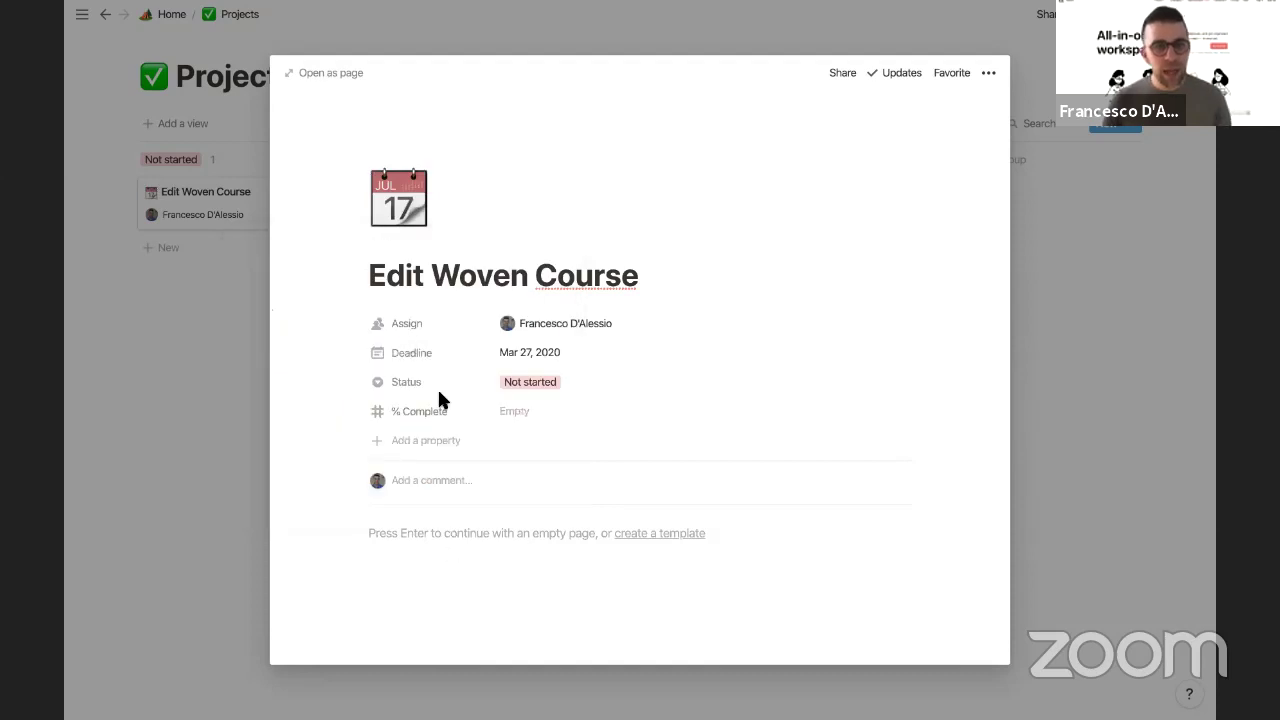
left_click(334, 76)
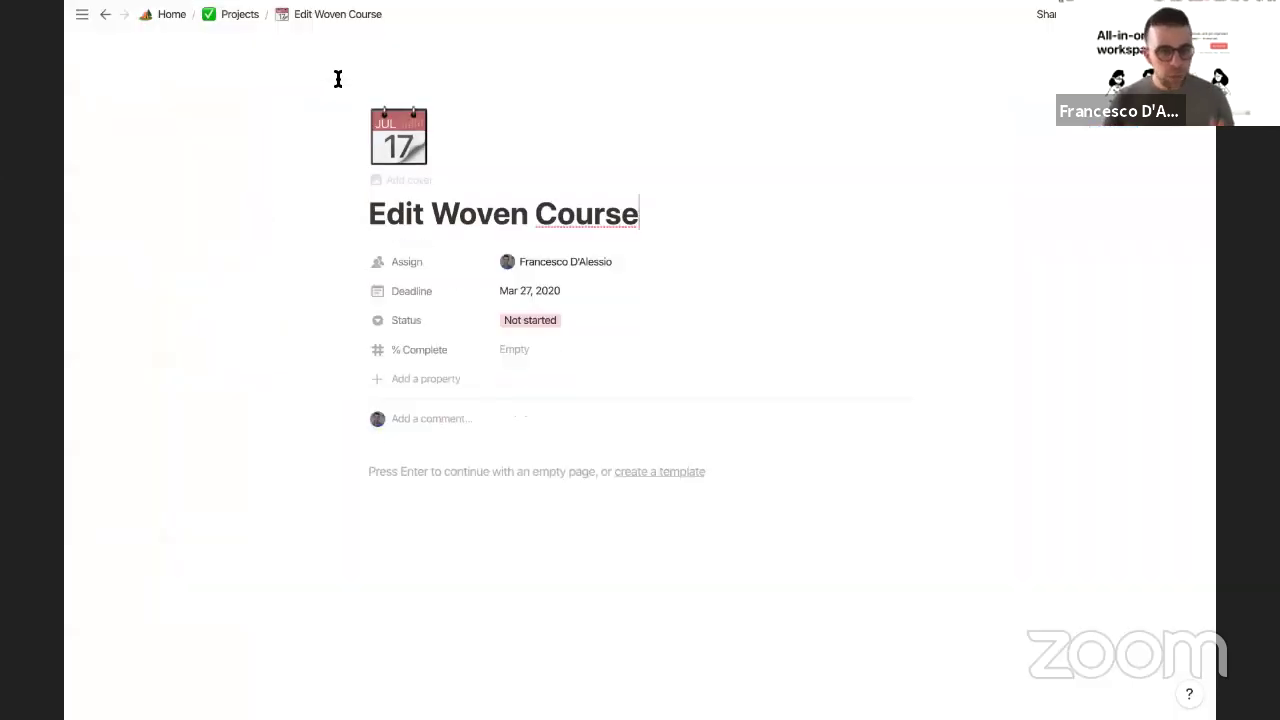
Step: Return to the Projects board and show the Deadline property on its cards, keeping Status hidden
left_click(246, 23)
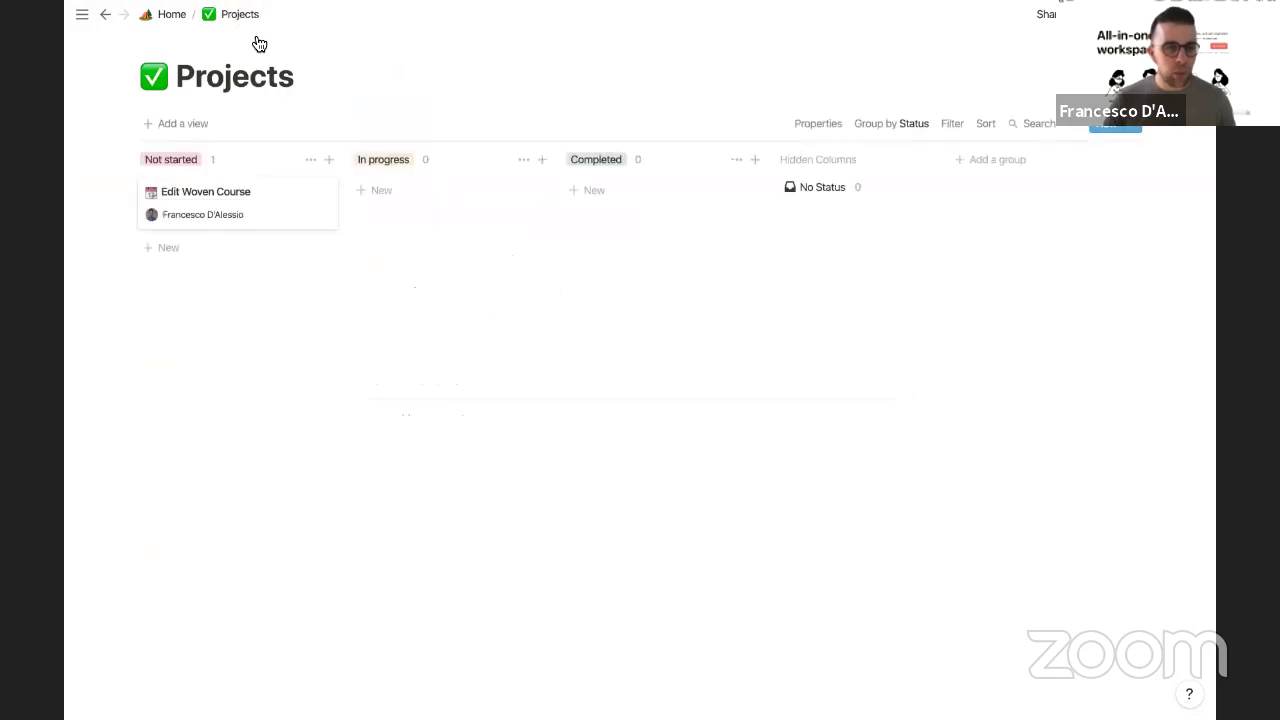
left_click(812, 128)
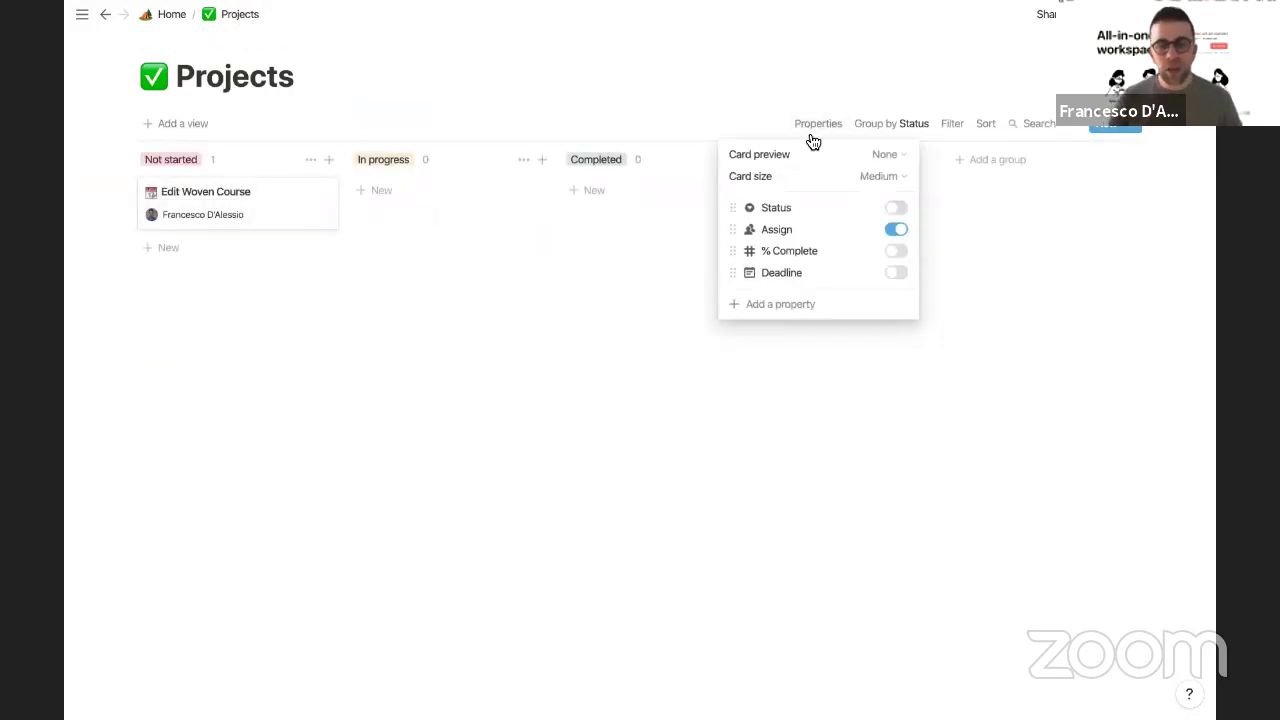
left_click(896, 274)
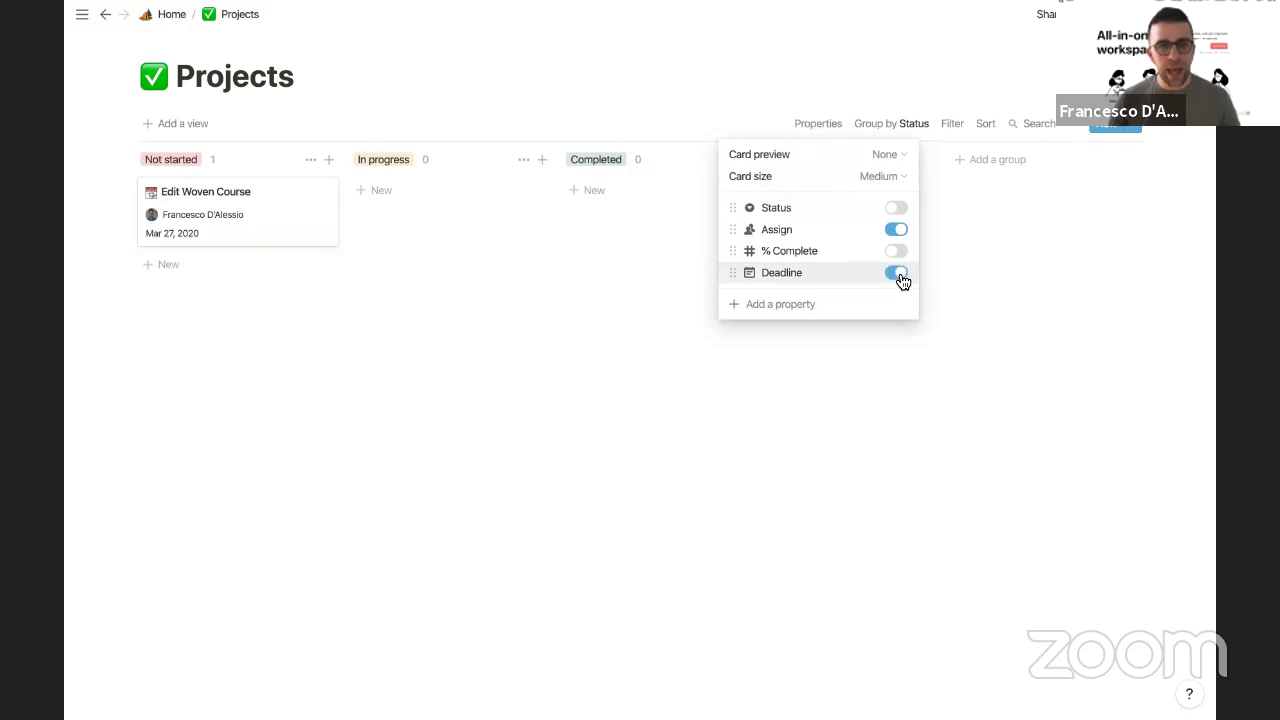
left_click(897, 210)
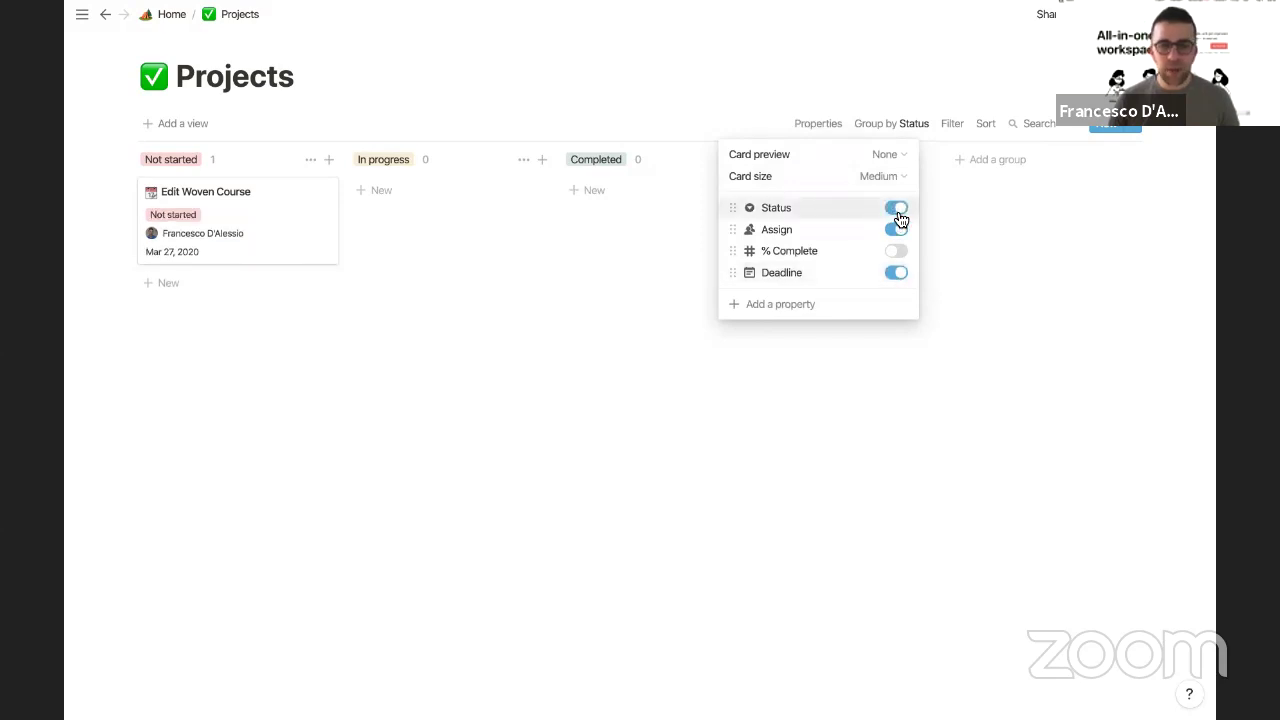
left_click(897, 210)
left_click(825, 127)
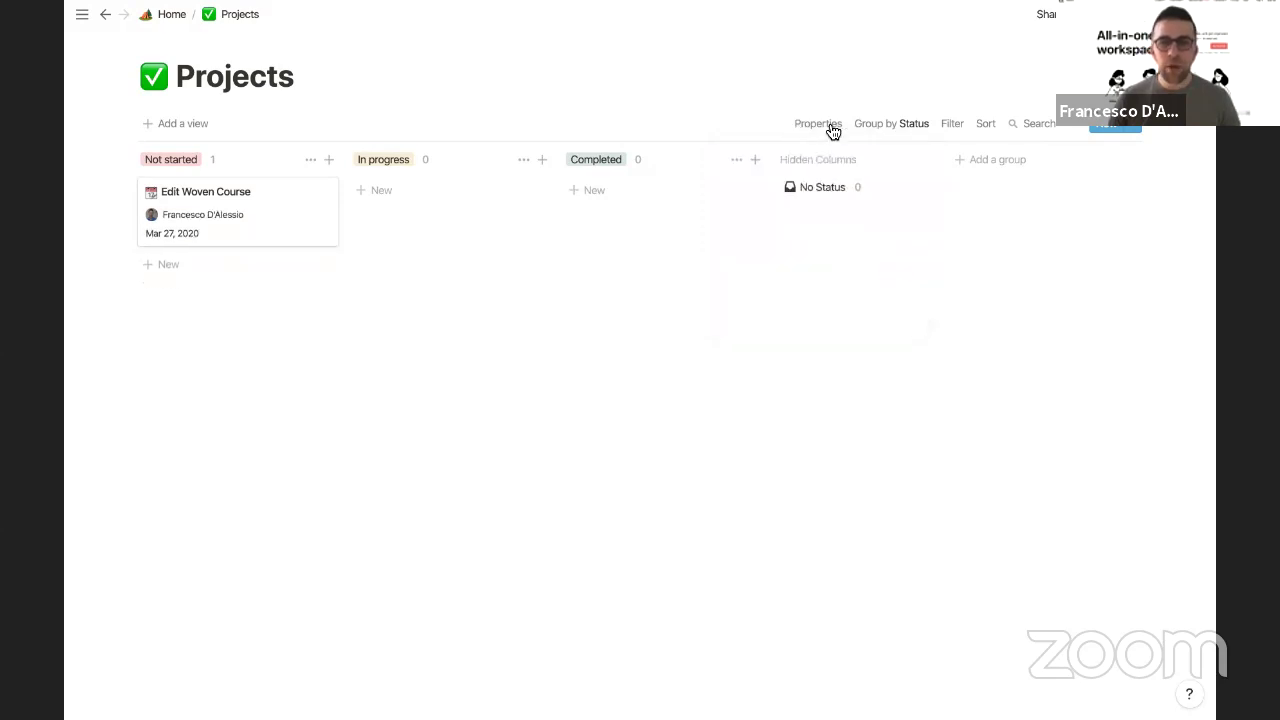
Step: Try grouping the board by Assign and switch the grouping back to Status
left_click(865, 123)
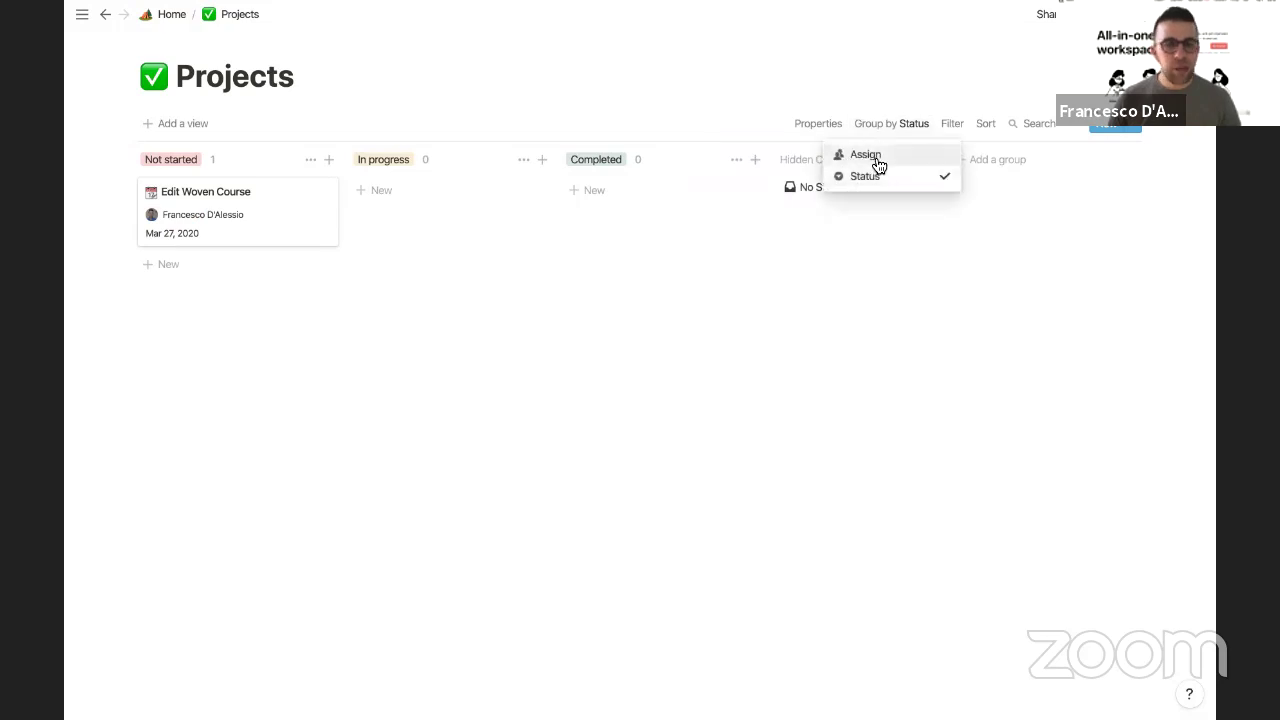
left_click(866, 156)
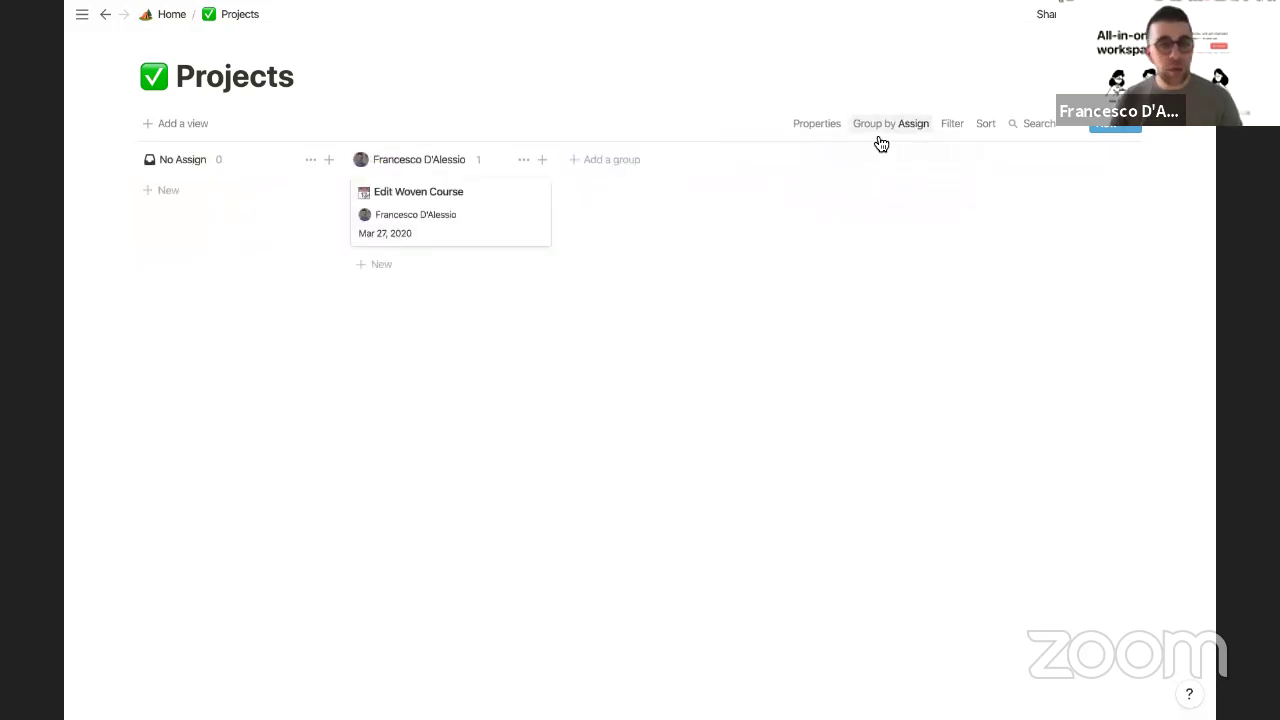
left_click(880, 132)
left_click(880, 180)
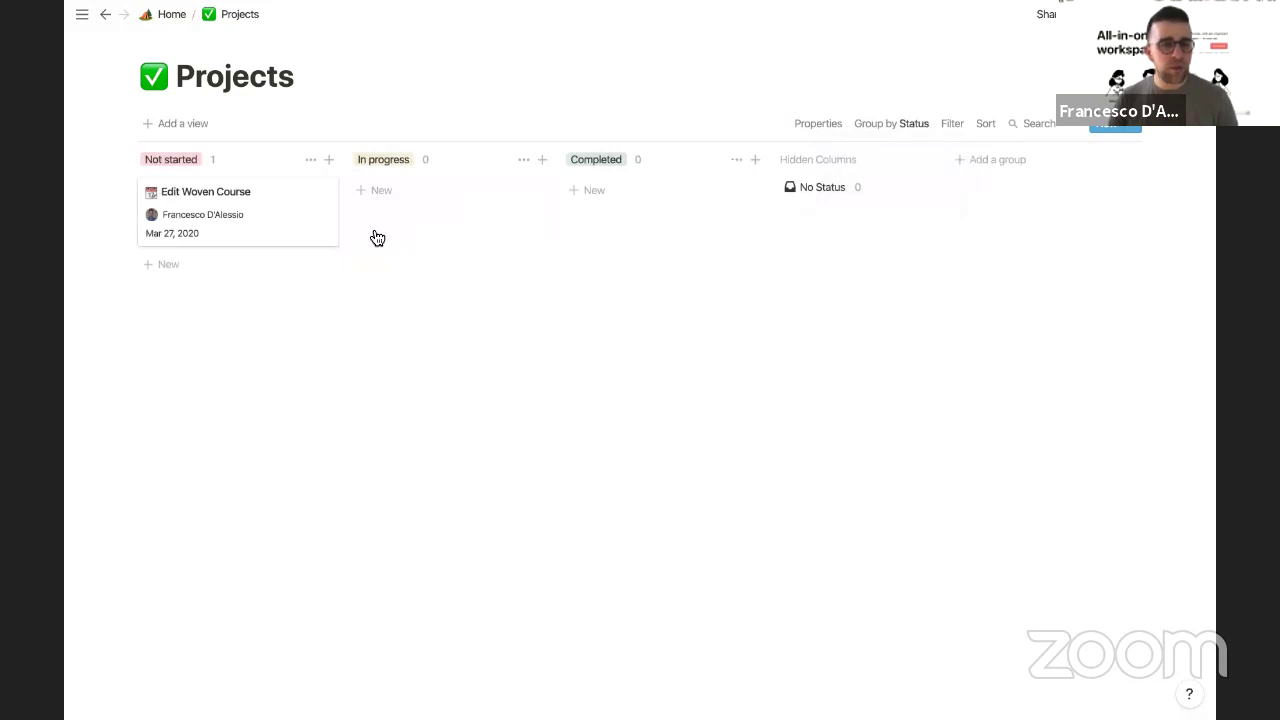
Step: Add a Multi-select property named "Type" to the Edit Woven Course card and move it above Assign
left_click(263, 190)
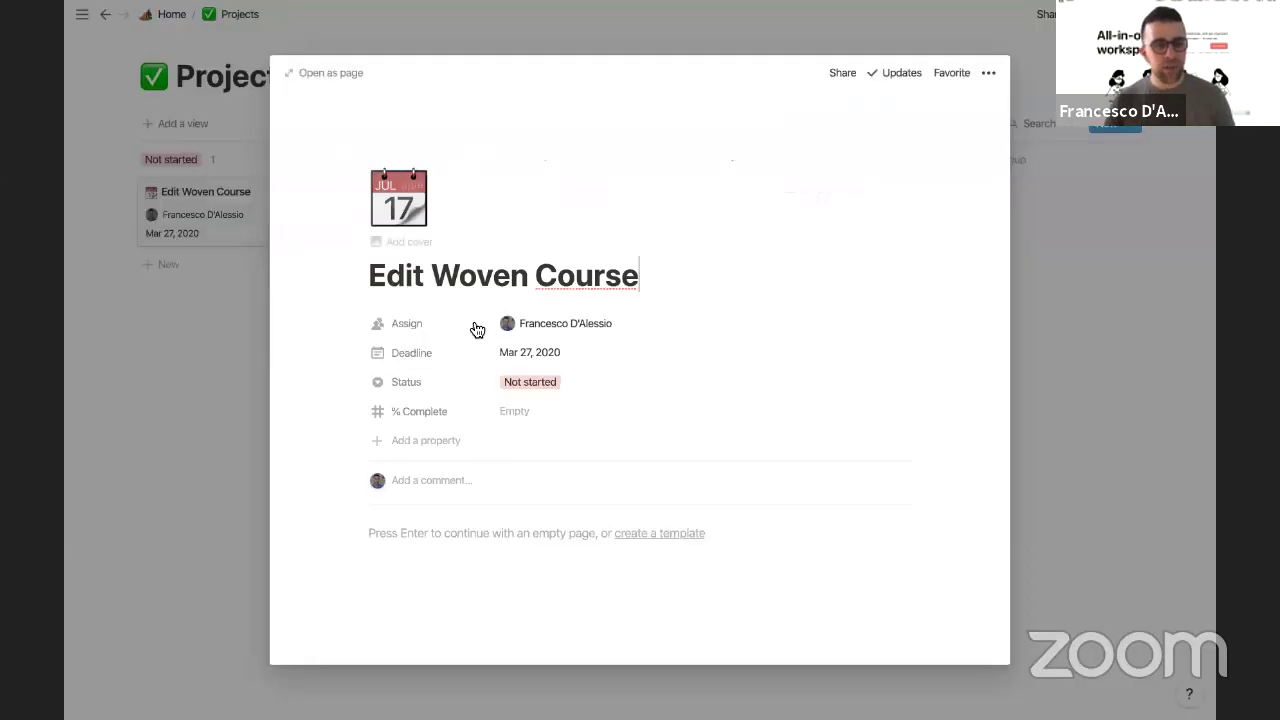
left_click(422, 440)
mouse_move(460, 526)
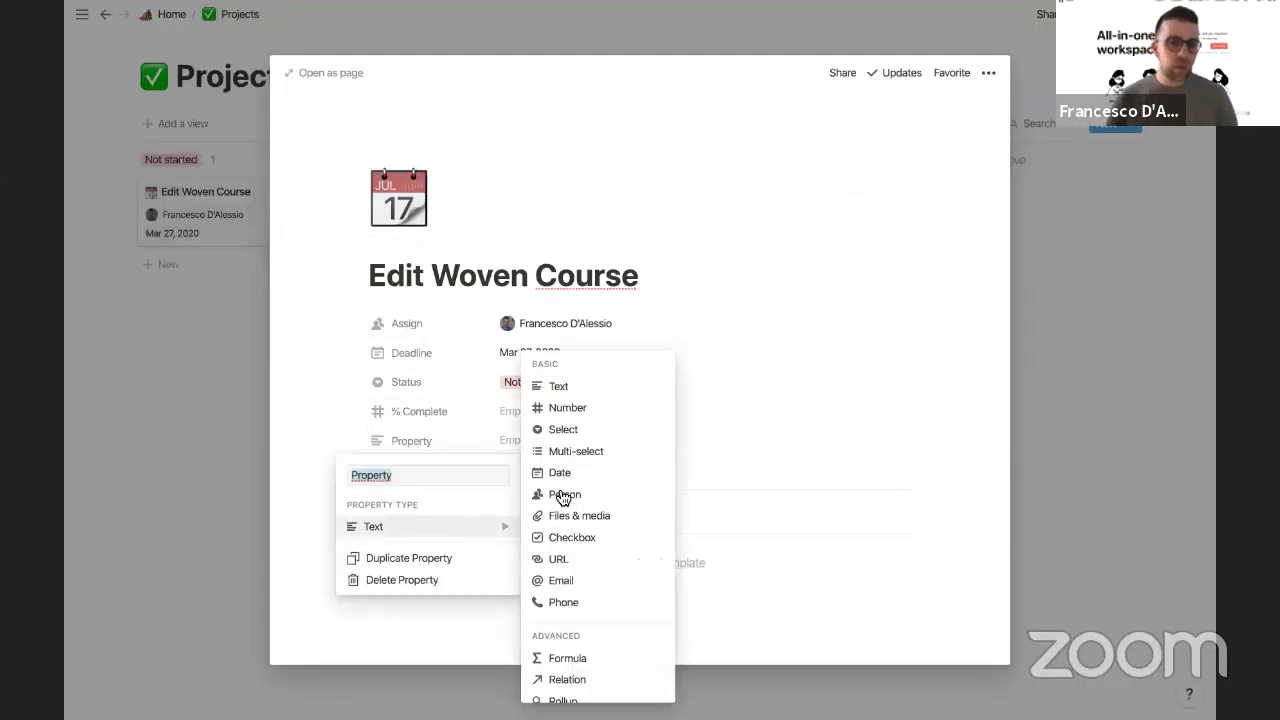
left_click(578, 451)
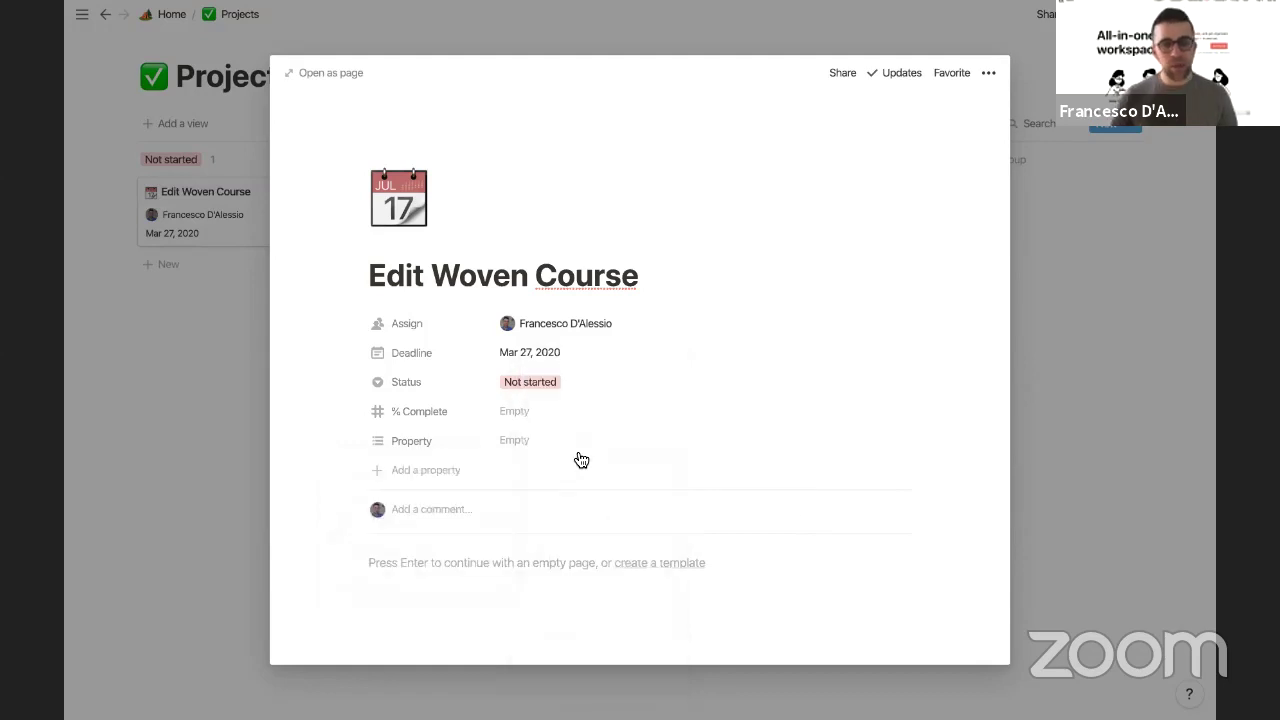
left_click(449, 441)
type("Type")
key("Return")
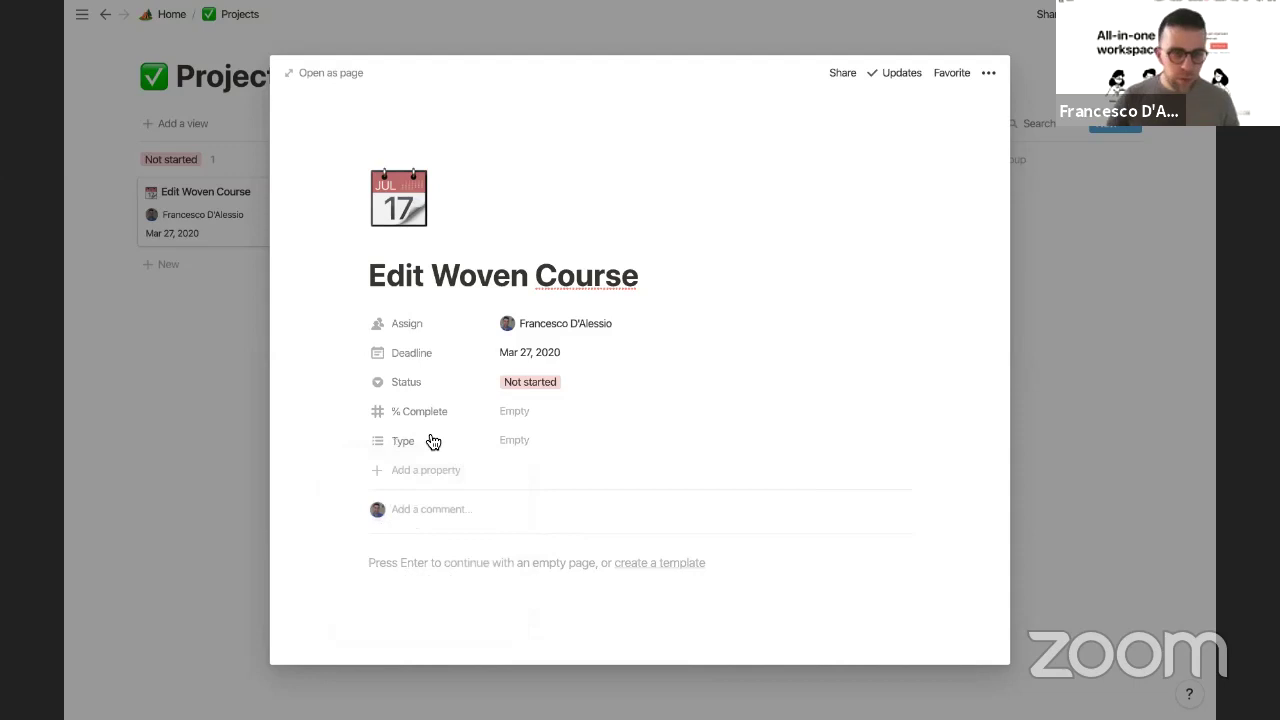
left_click_drag(360, 443, 362, 328)
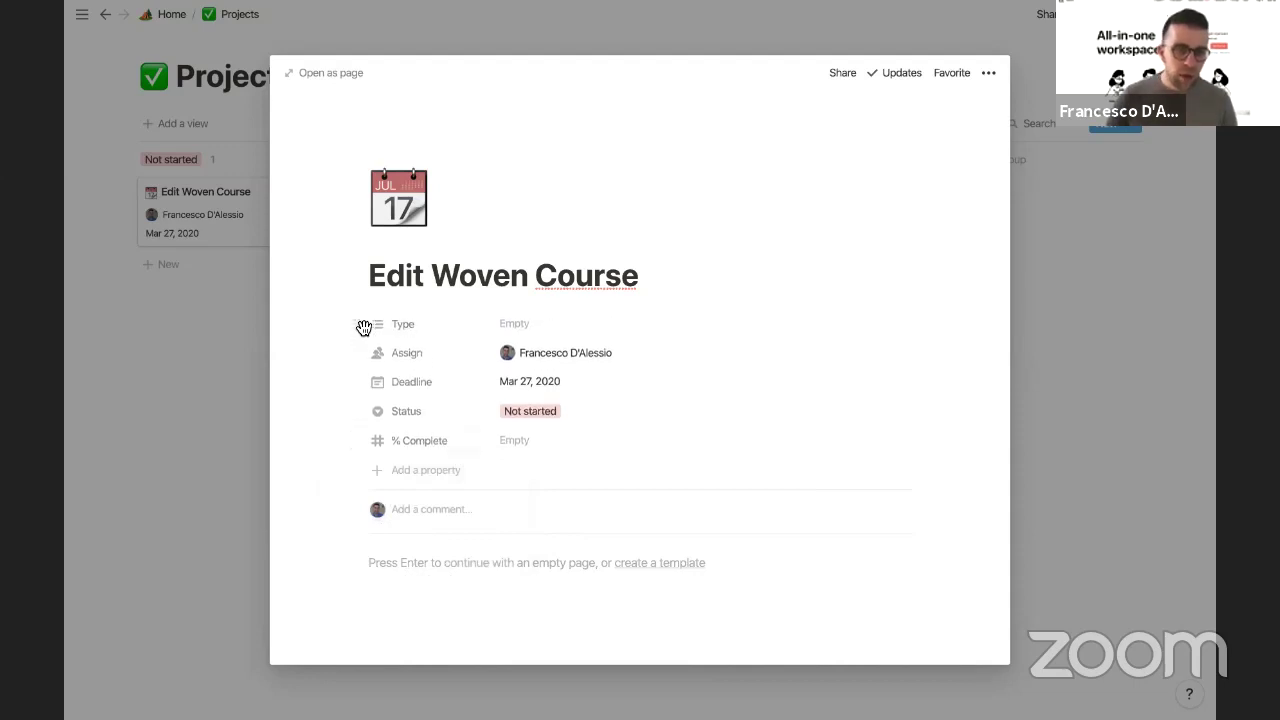
Step: Set the Edit Woven Course card's Type to a new option named "Active Project" and return to the board
left_click(532, 327)
type("Active Project")
key("Return")
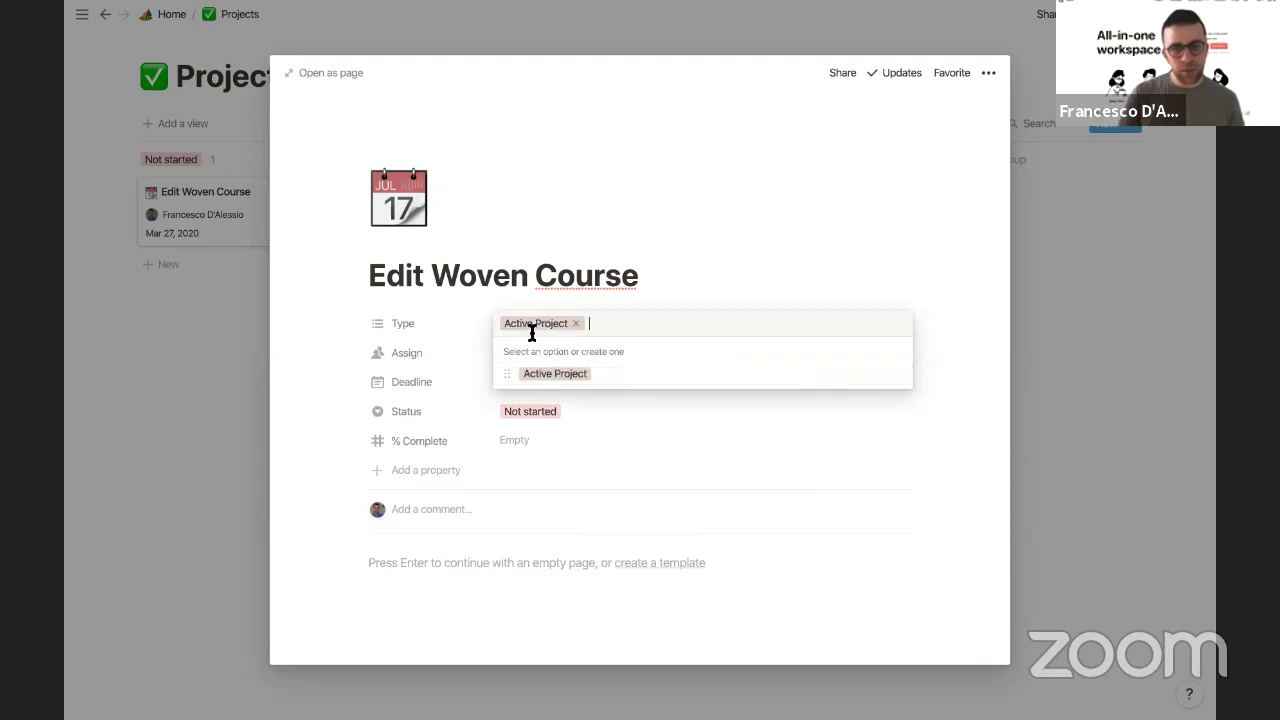
left_click(409, 329)
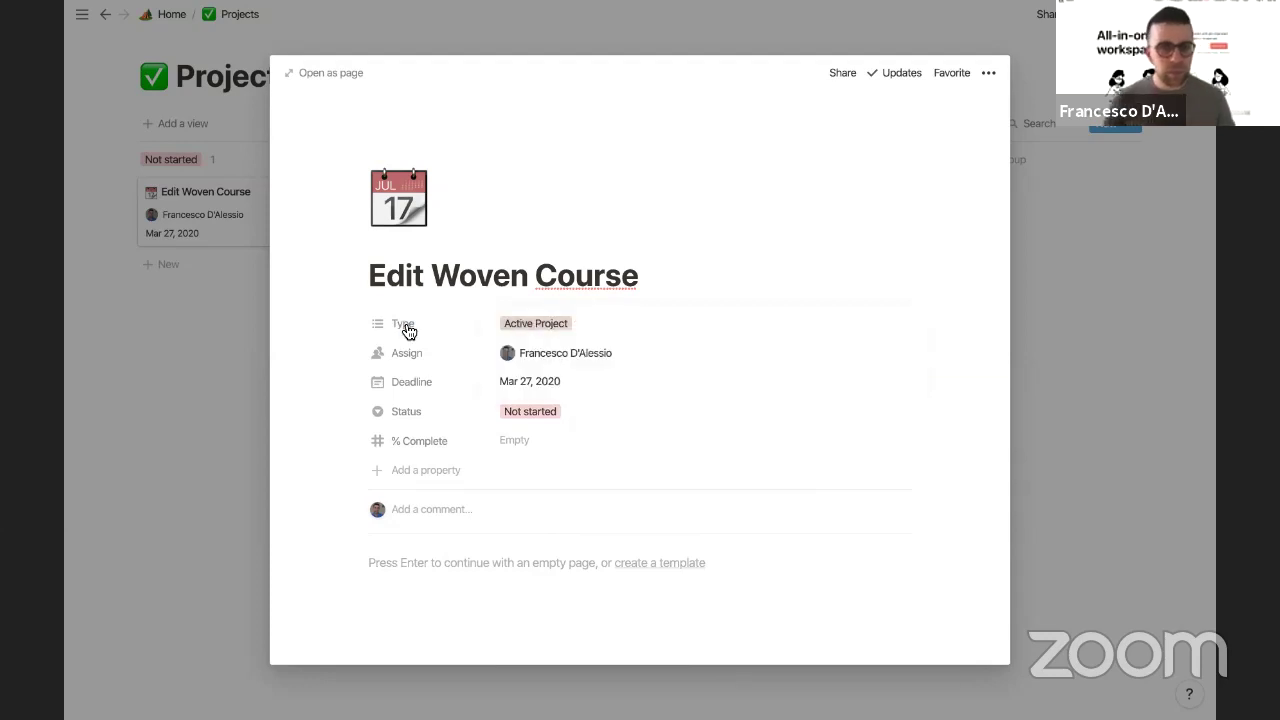
left_click(214, 290)
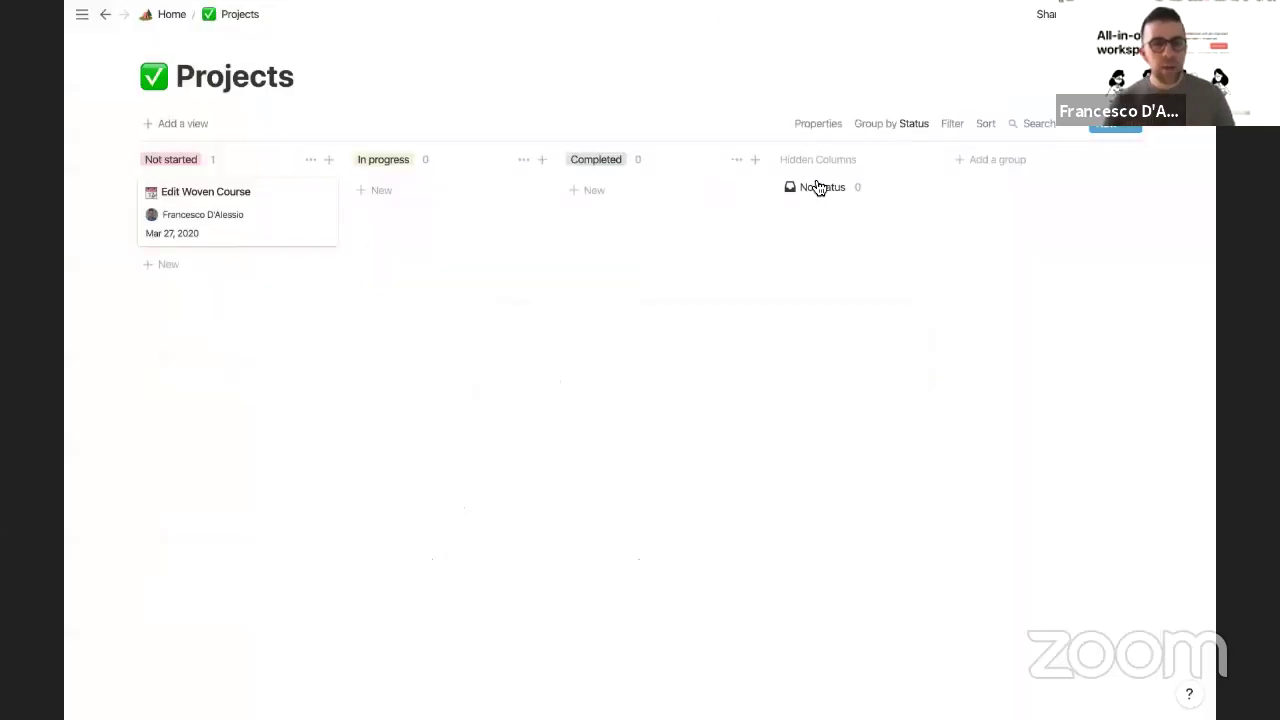
Step: Group the Projects board by Type and add a new group named "Career Plans"
left_click(869, 128)
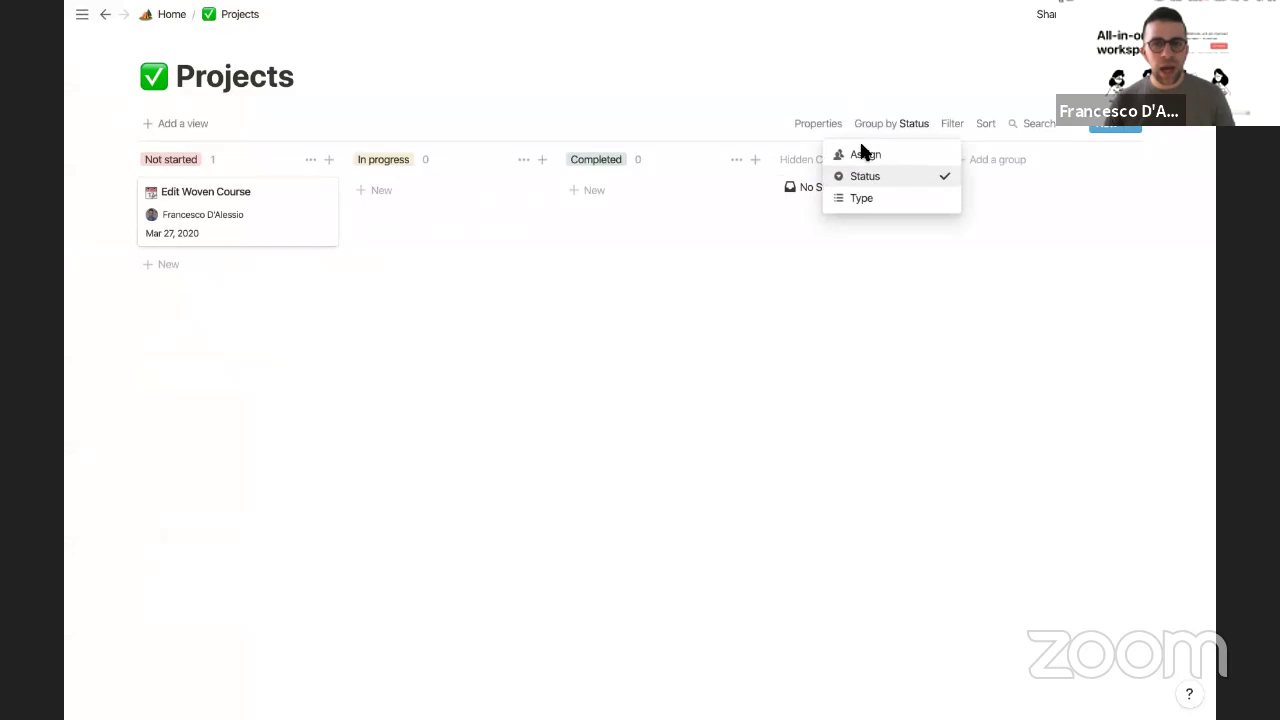
left_click(862, 199)
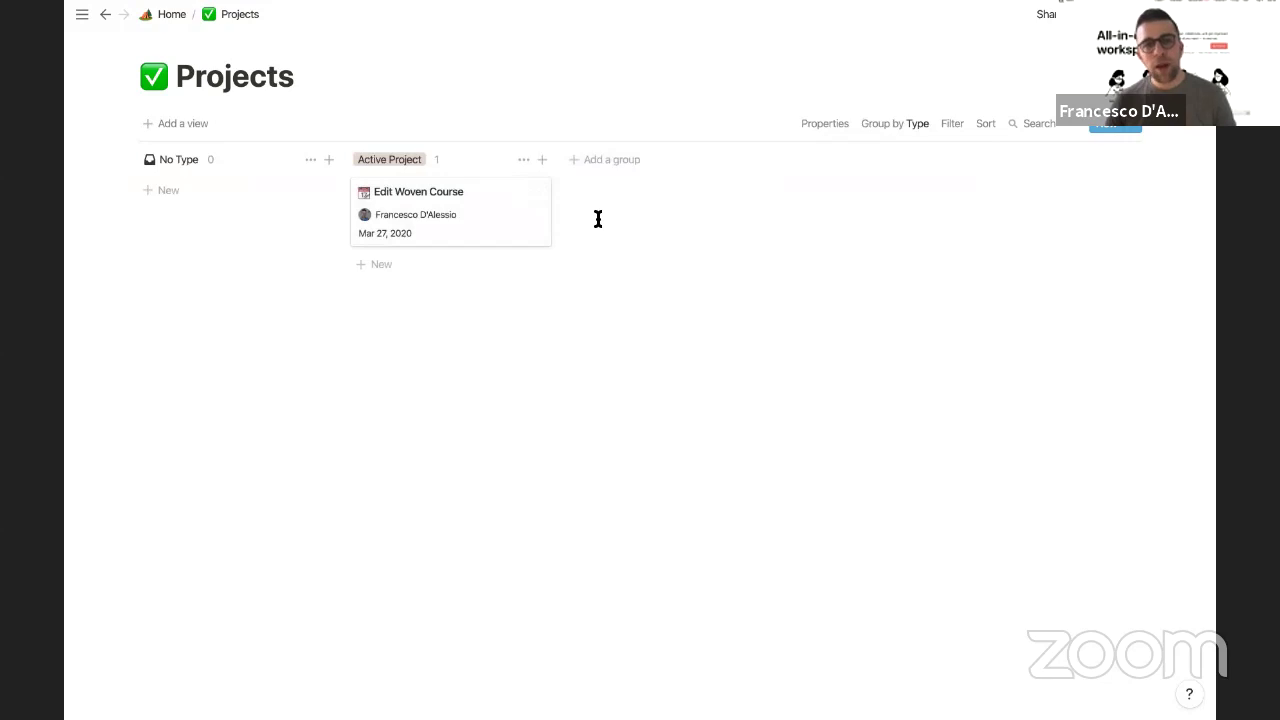
left_click(605, 162)
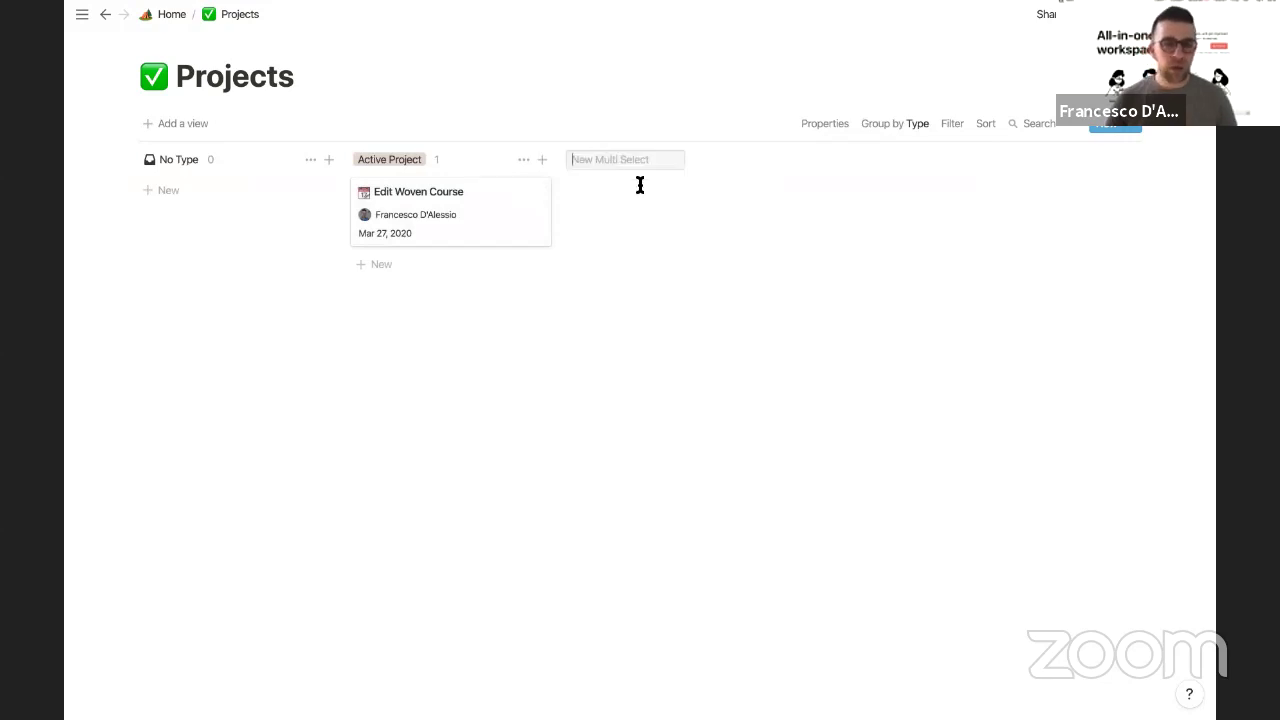
type("Career Plans")
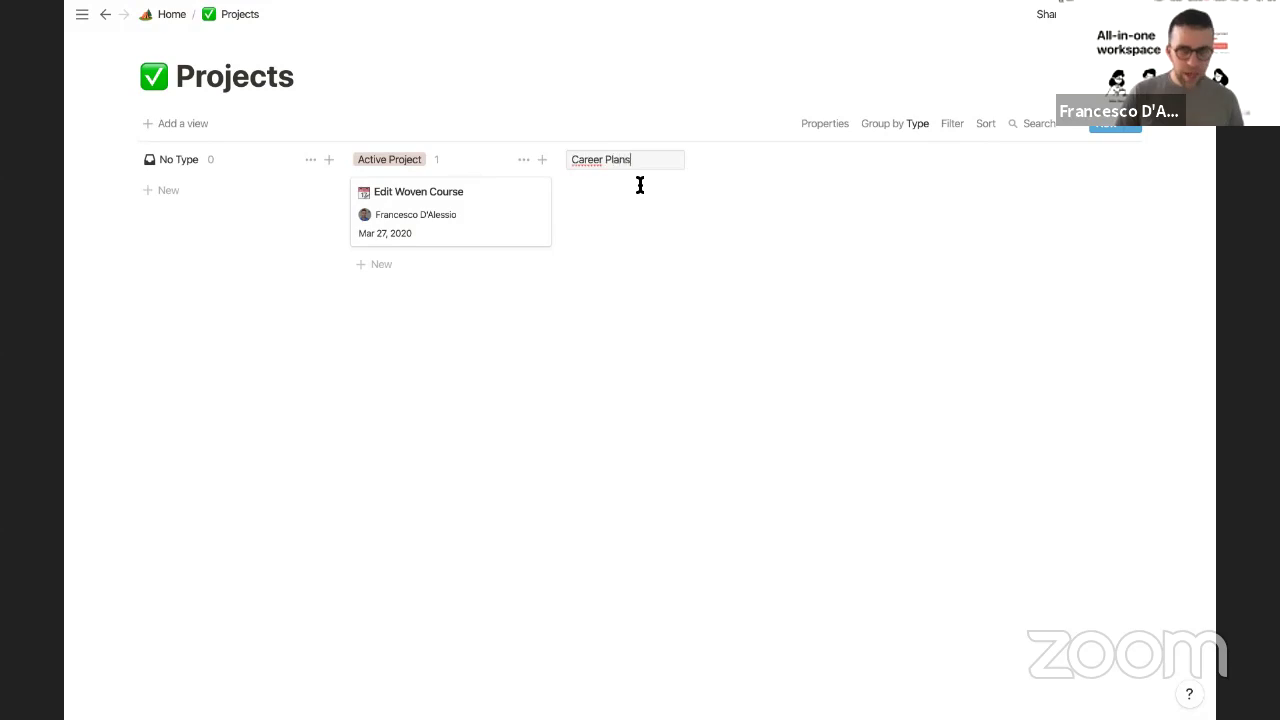
key("Return")
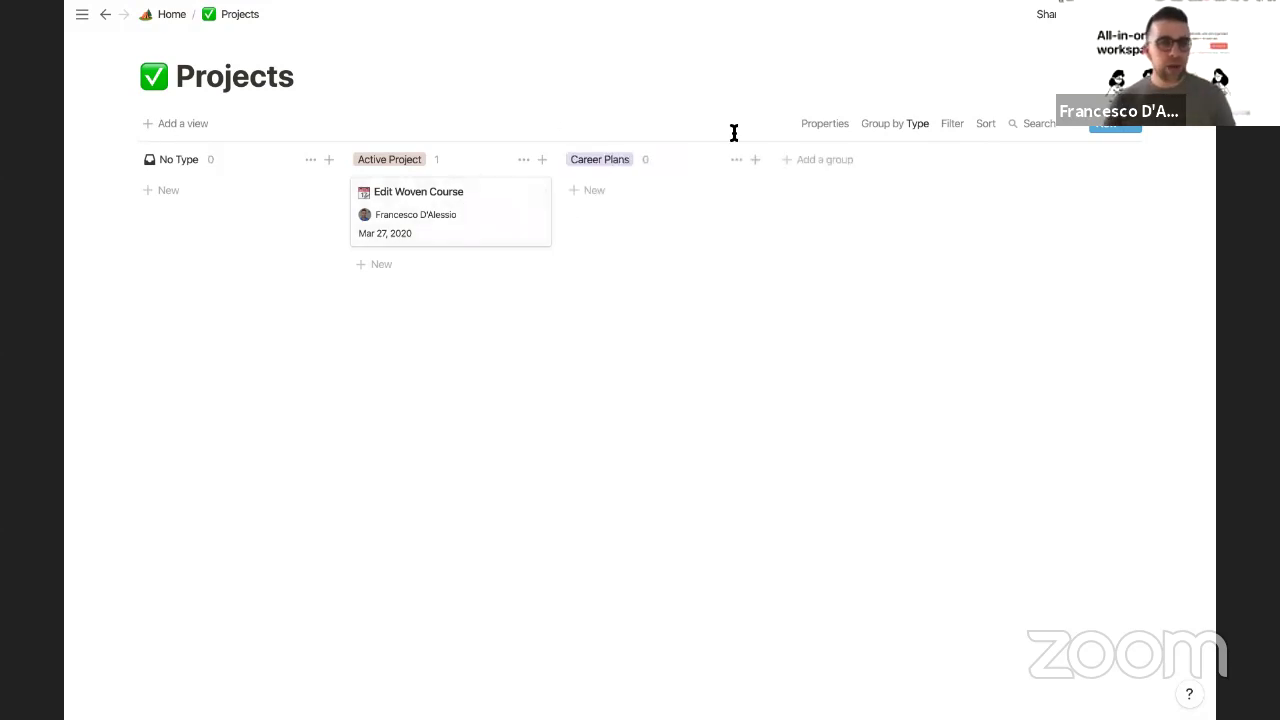
Step: Group the board by Status again and add a card titled "End of 2020 Goals" under No Status
left_click(886, 130)
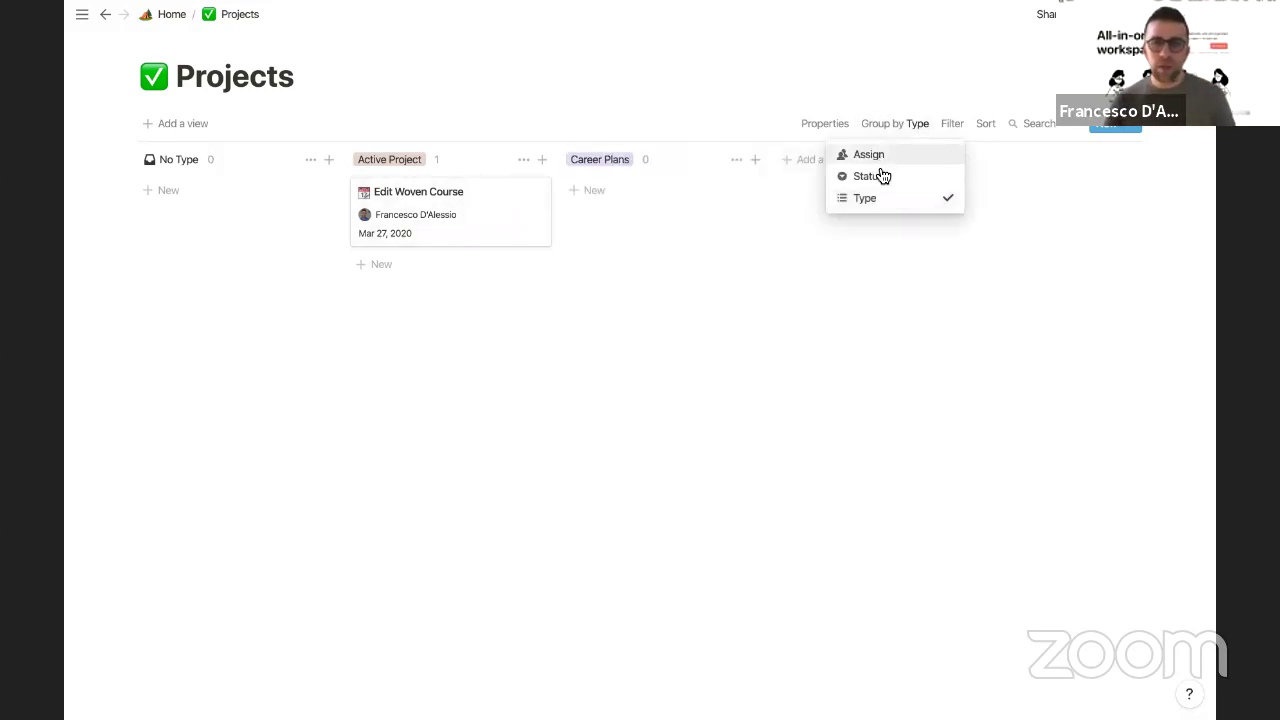
left_click(877, 175)
left_click(200, 191)
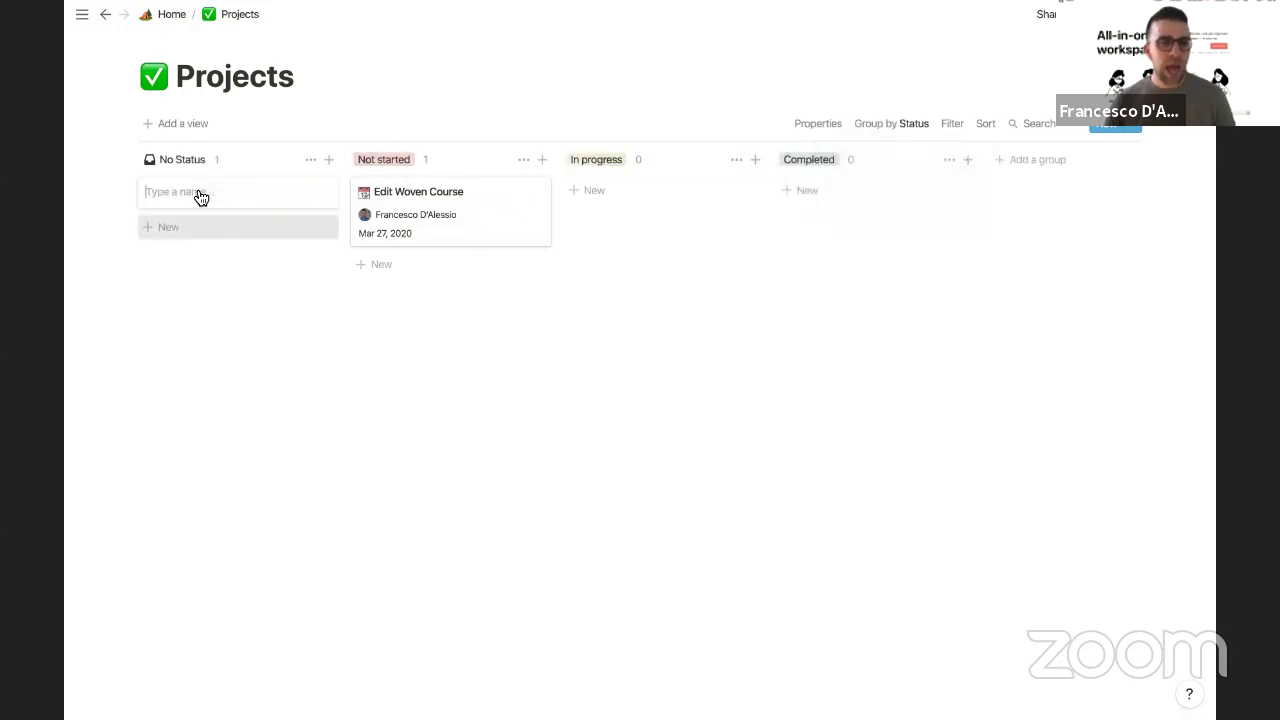
left_click(188, 299)
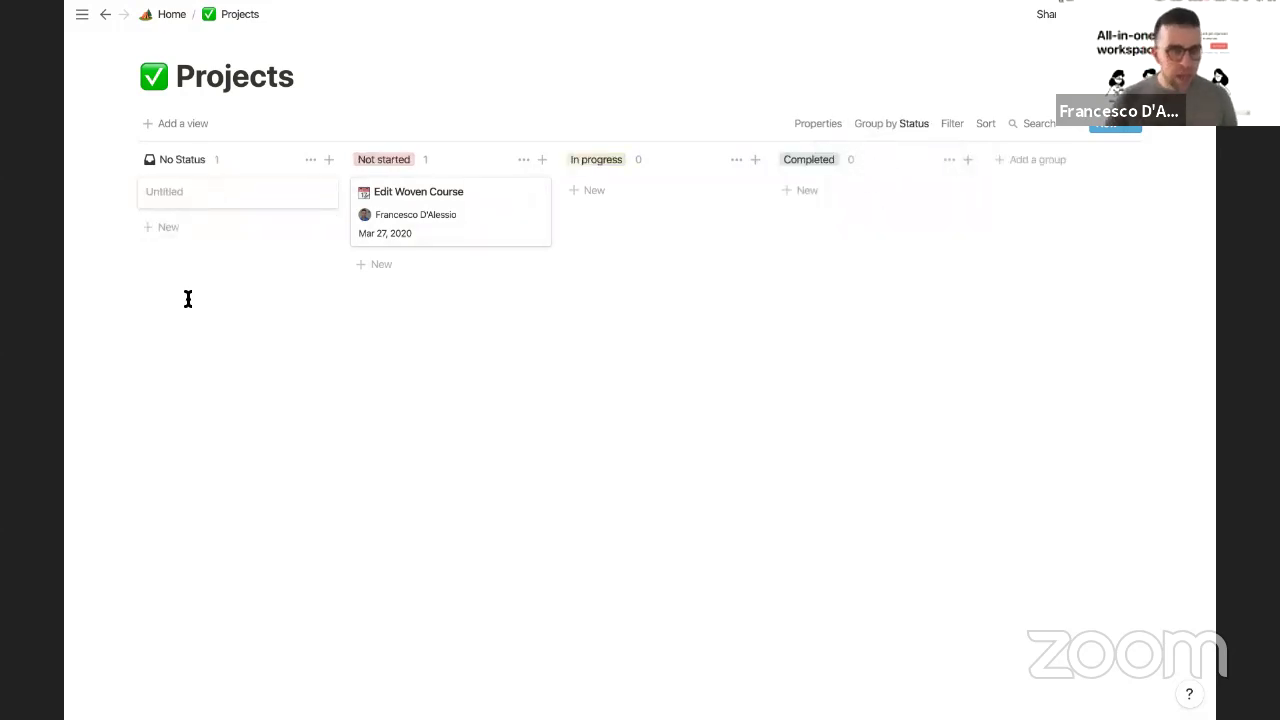
left_click(233, 192)
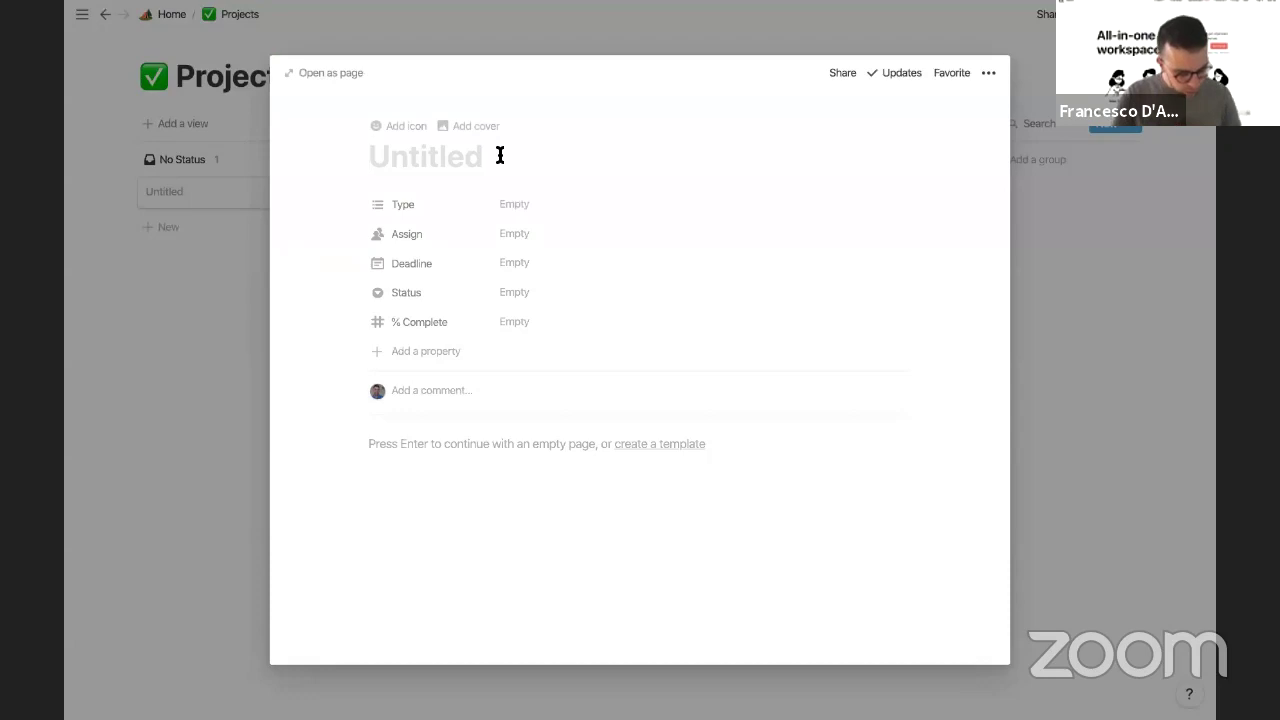
type("End o")
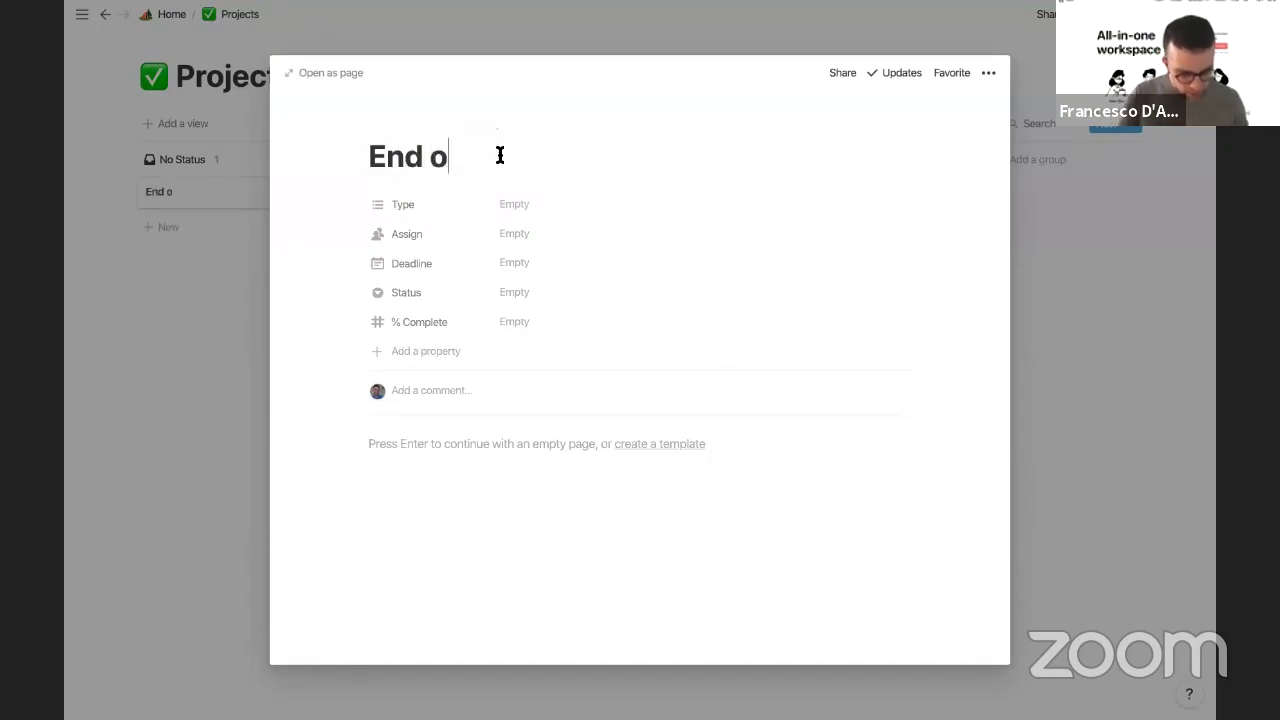
type("f 2020 Goals")
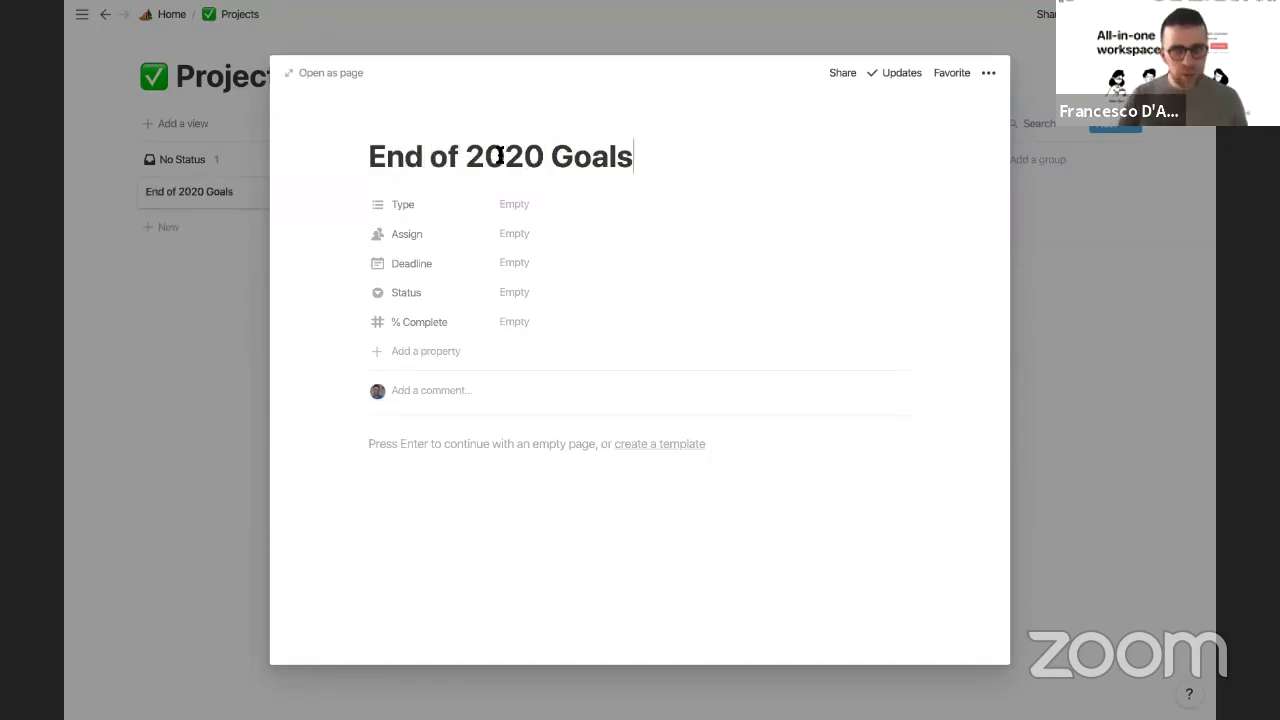
Step: Give the End of 2020 Goals card the classical building emoji as its icon
left_click(407, 122)
left_click(408, 215)
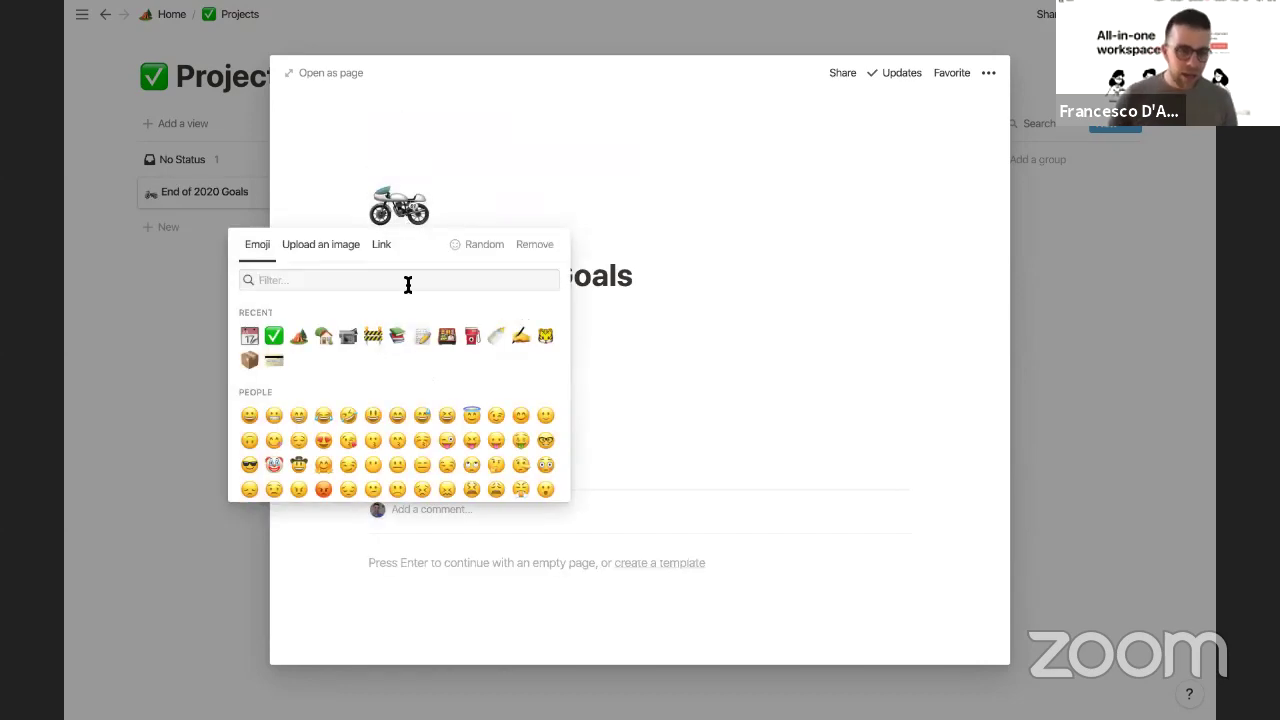
type("d")
key("BackSpace")
type("dire")
type("tare")
key("BackSpace")
type("get")
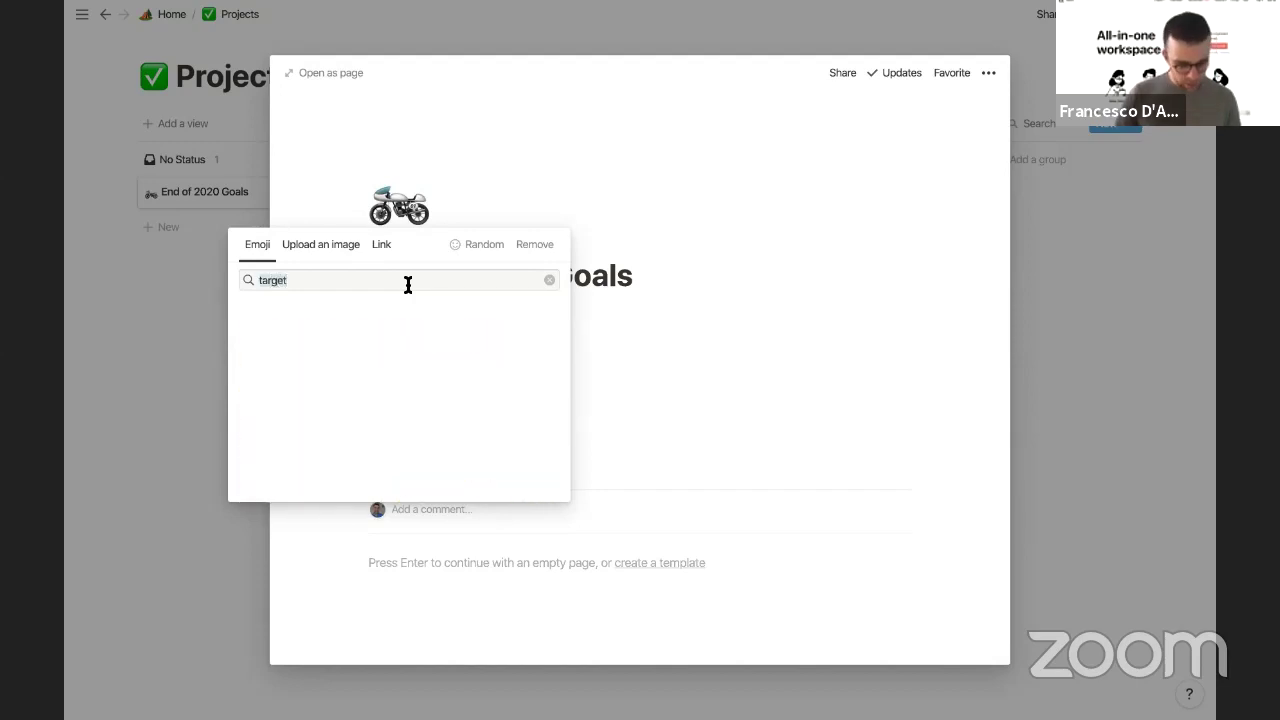
key("BackSpace")
type("bull")
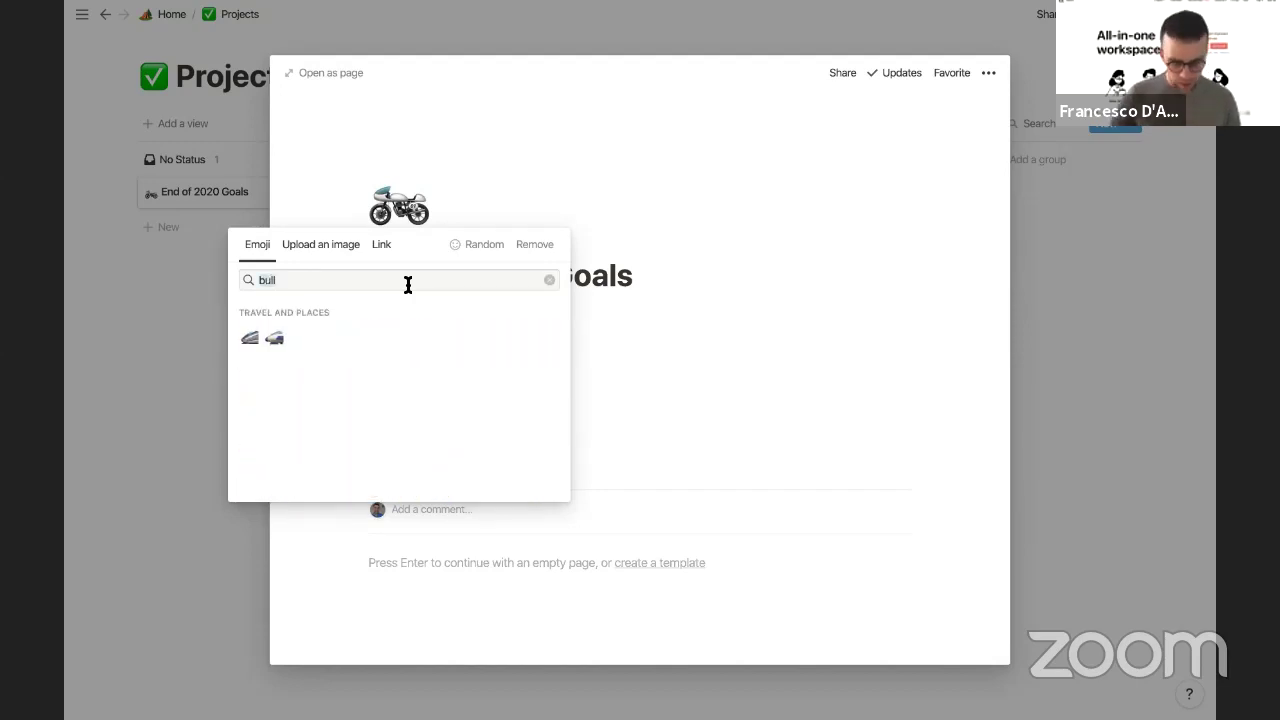
key("BackSpace")
scroll(435, 348, "down", 15)
scroll(435, 348, "down", 10)
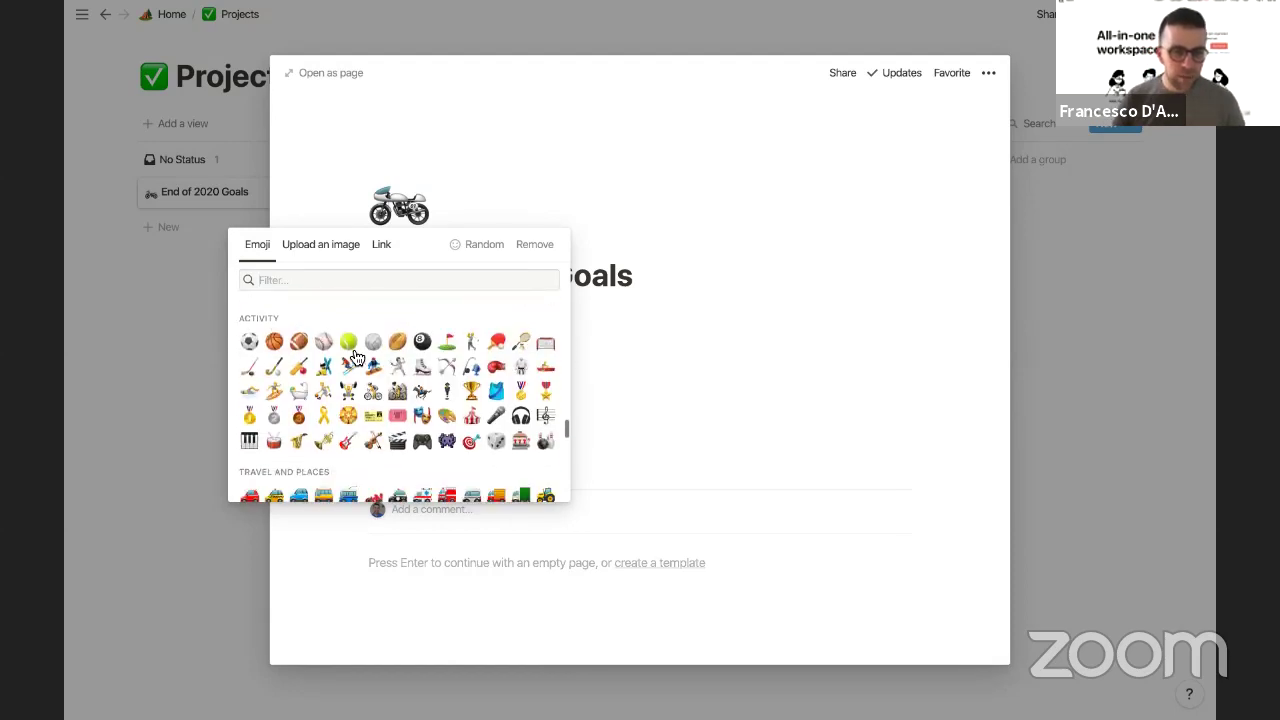
scroll(371, 437, "down", 8)
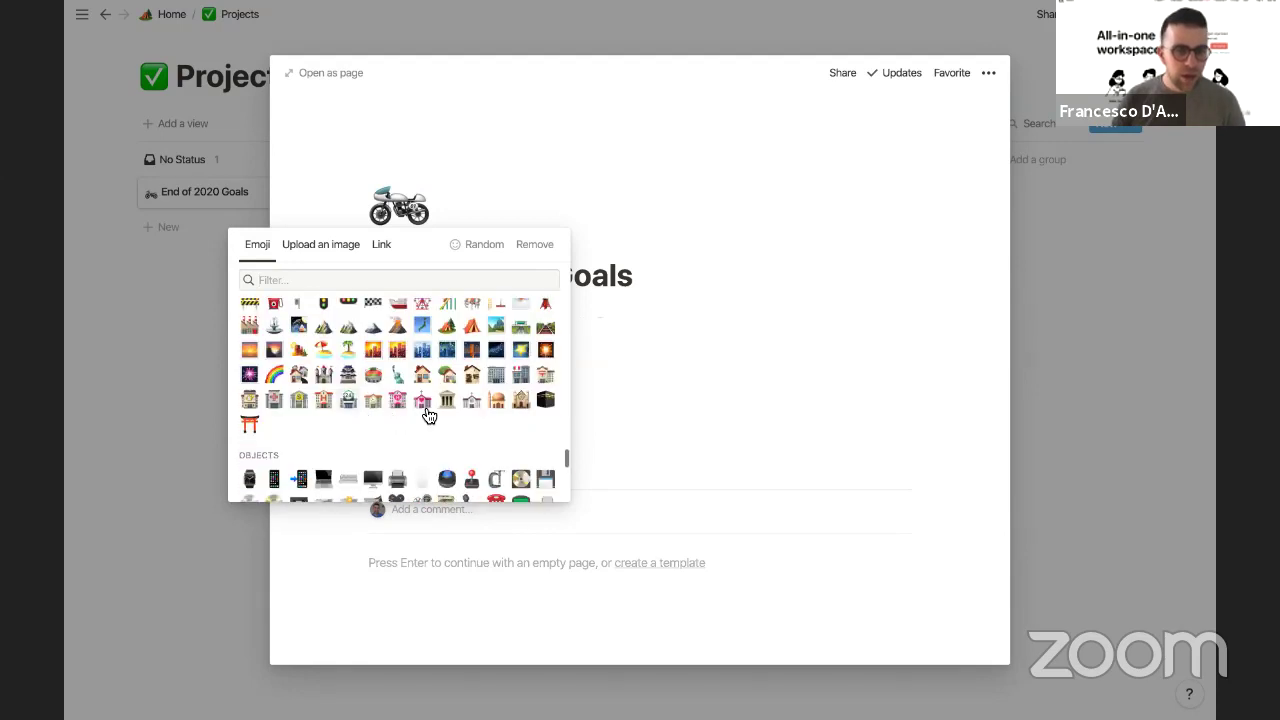
left_click(447, 400)
Step: Set the End of 2020 Goals card's Type to Career Plans and assign the card to the workspace owner
left_click(515, 324)
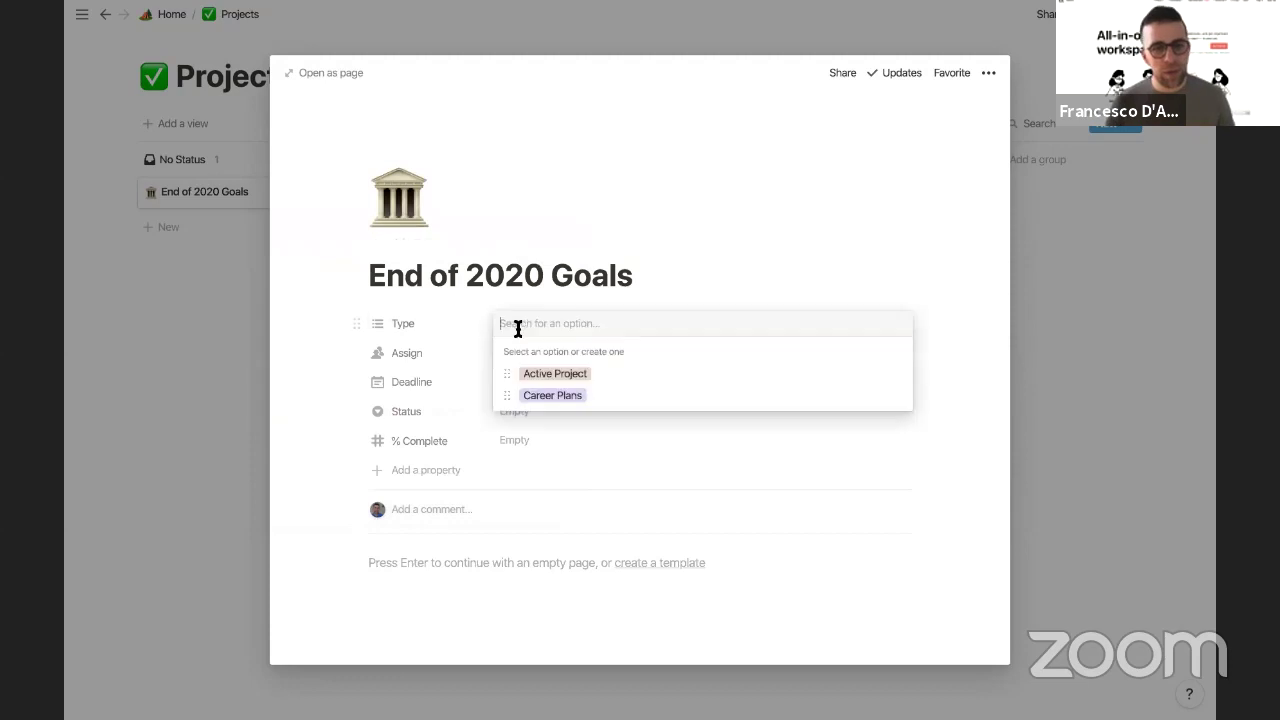
left_click(545, 396)
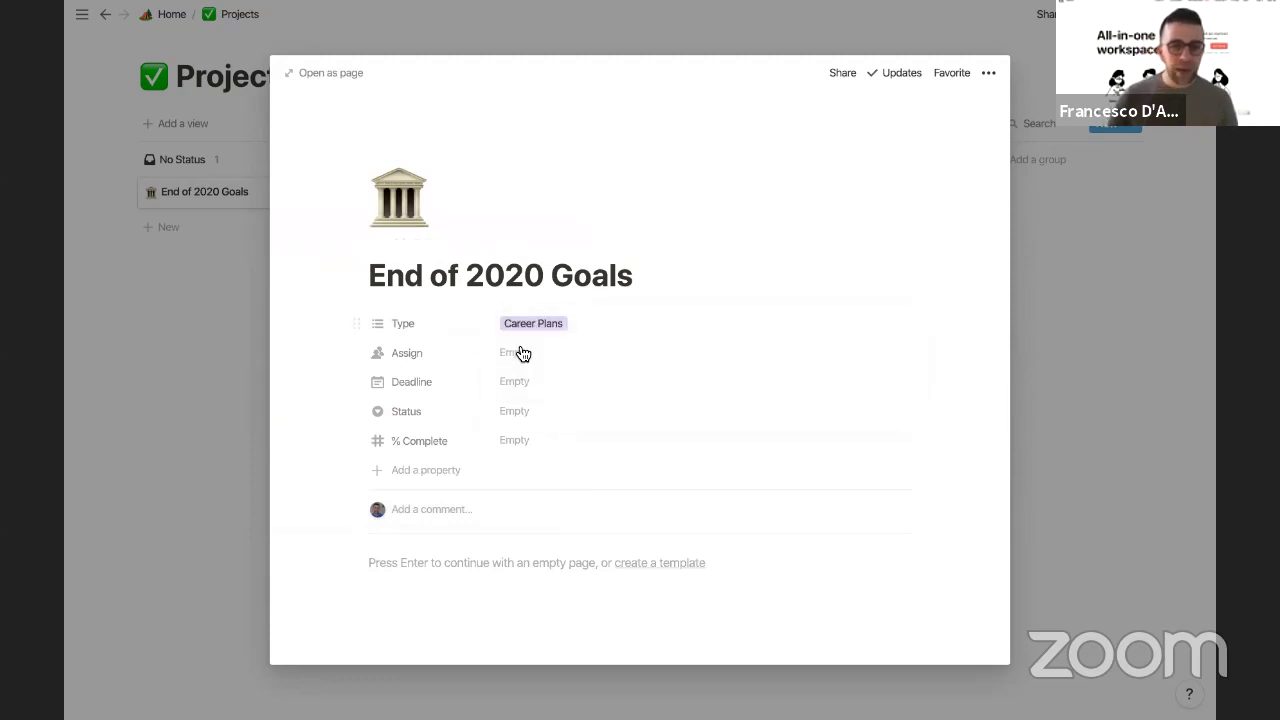
left_click(522, 365)
left_click(537, 404)
Step: Set the End of 2020 Goals card's Deadline to Dec 31, 2020
left_click(517, 386)
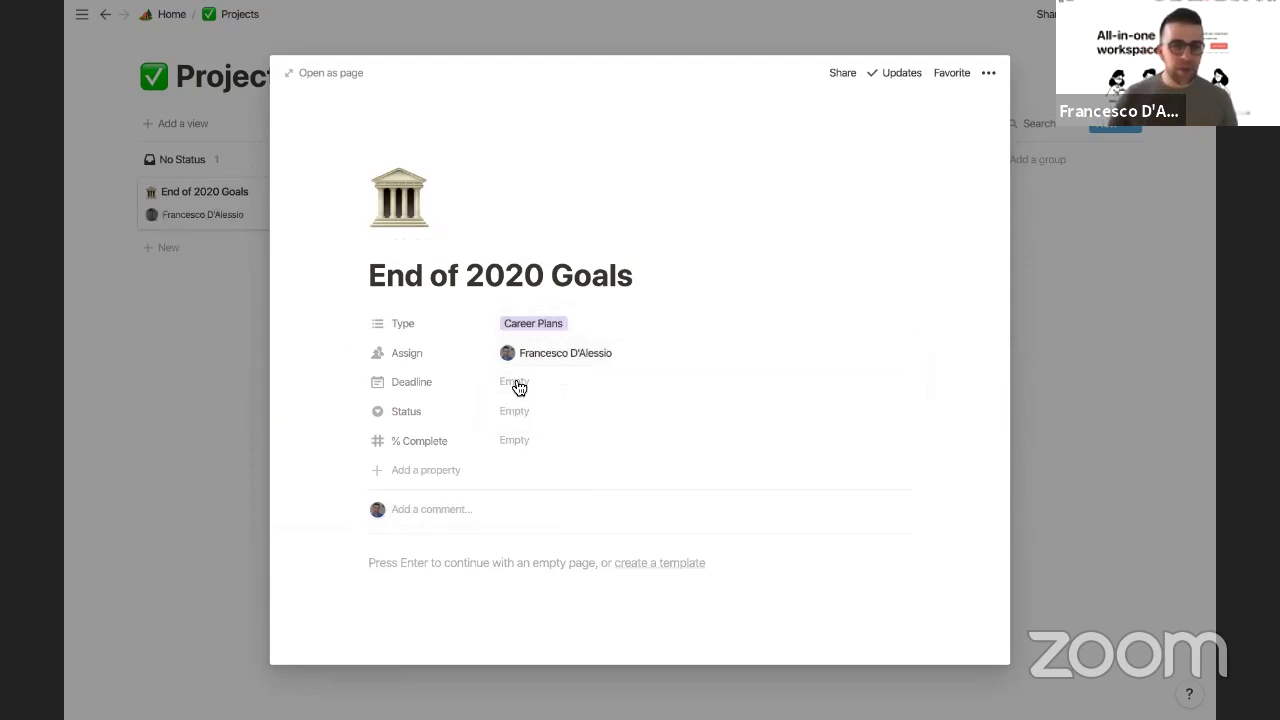
left_click(517, 386)
double_click(668, 349)
triple_click(668, 349)
double_click(668, 349)
double_click(665, 348)
left_click(589, 488)
left_click(438, 365)
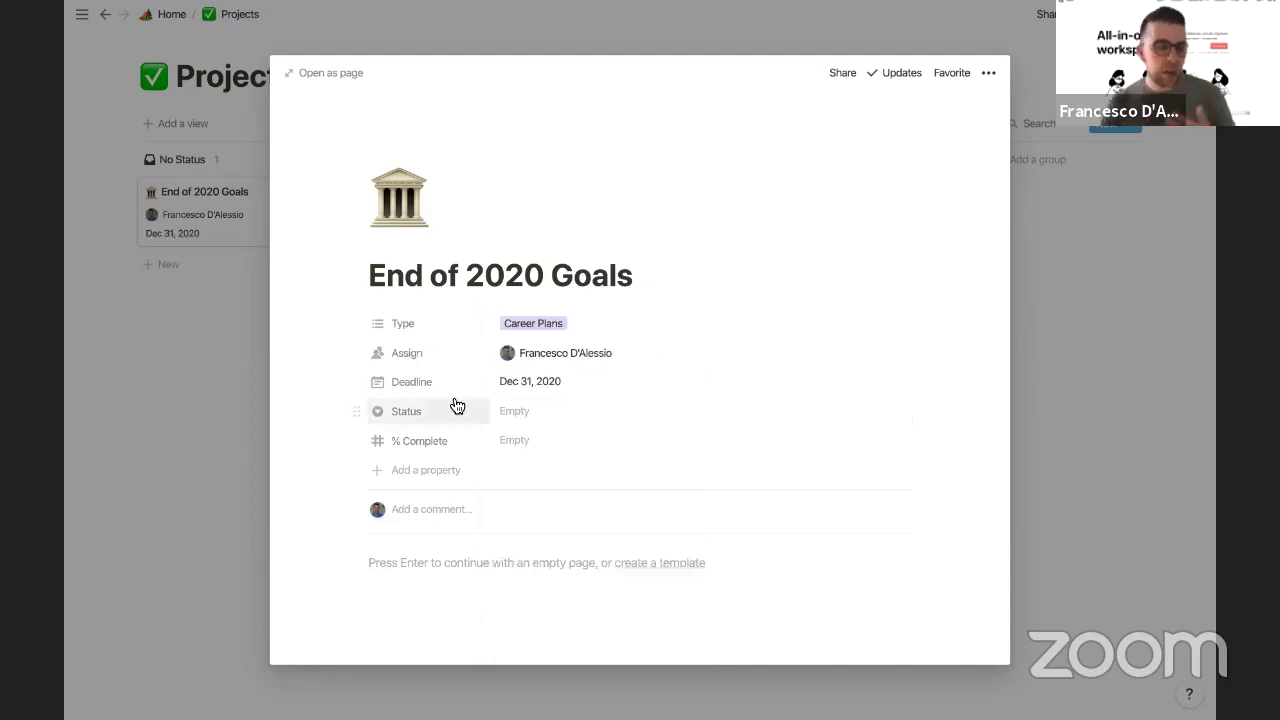
Step: Set the End of 2020 Goals card's Status to In progress and group the Projects board by Type
left_click(523, 414)
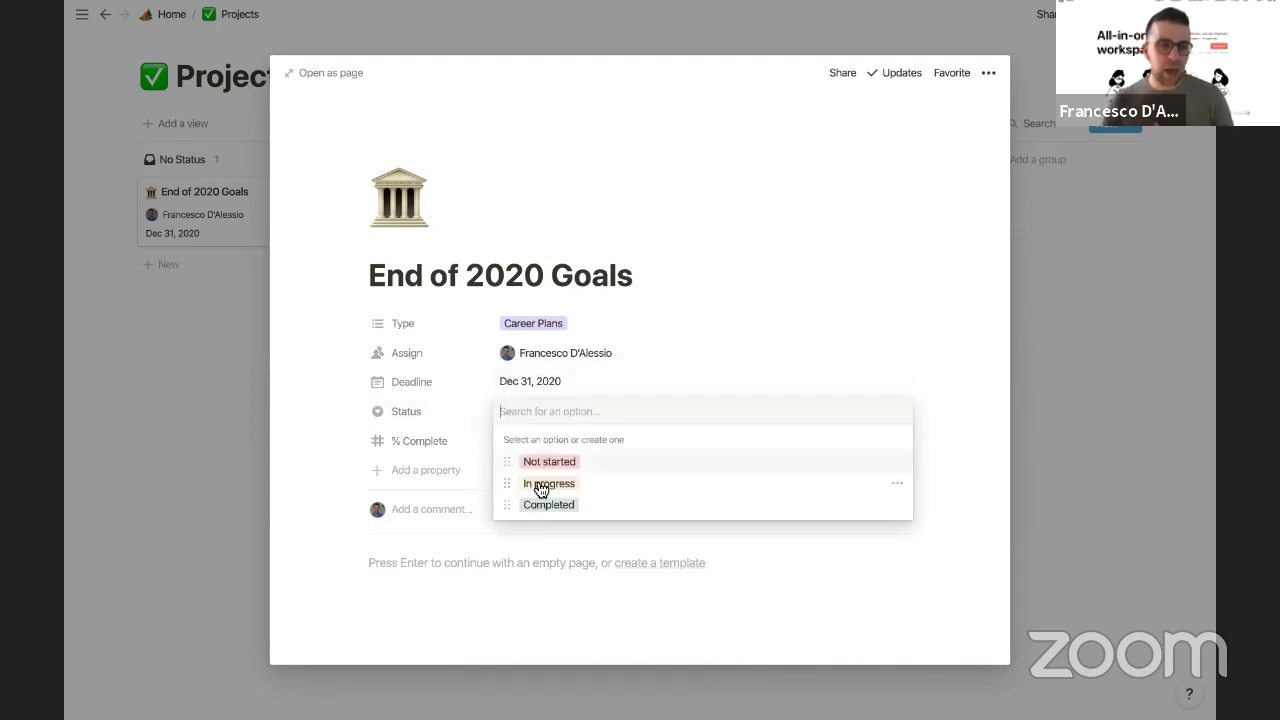
left_click(542, 490)
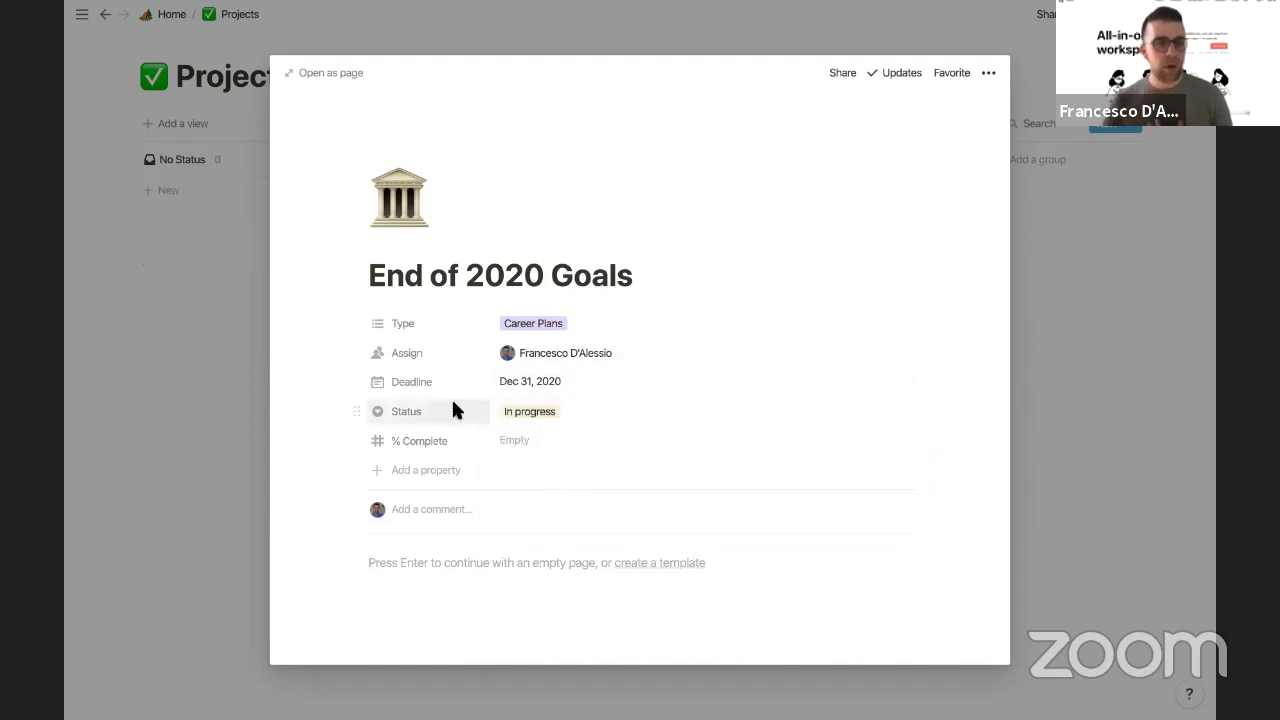
left_click(232, 262)
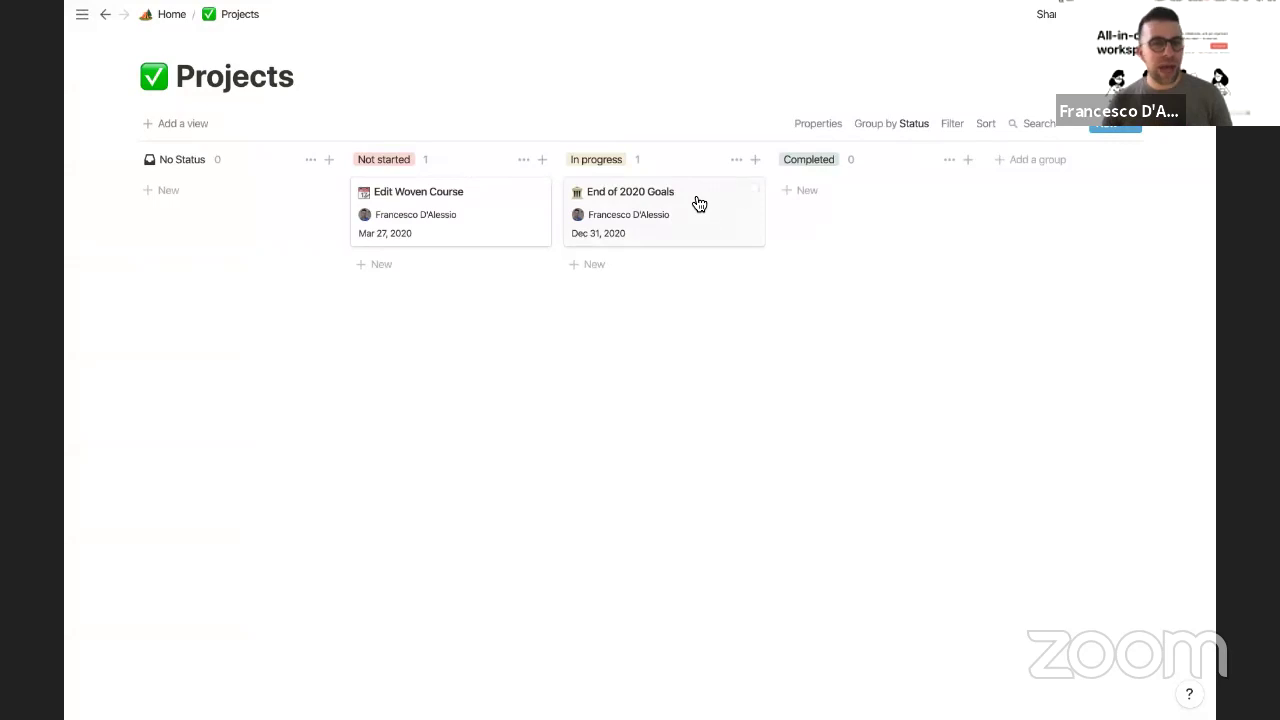
left_click(873, 130)
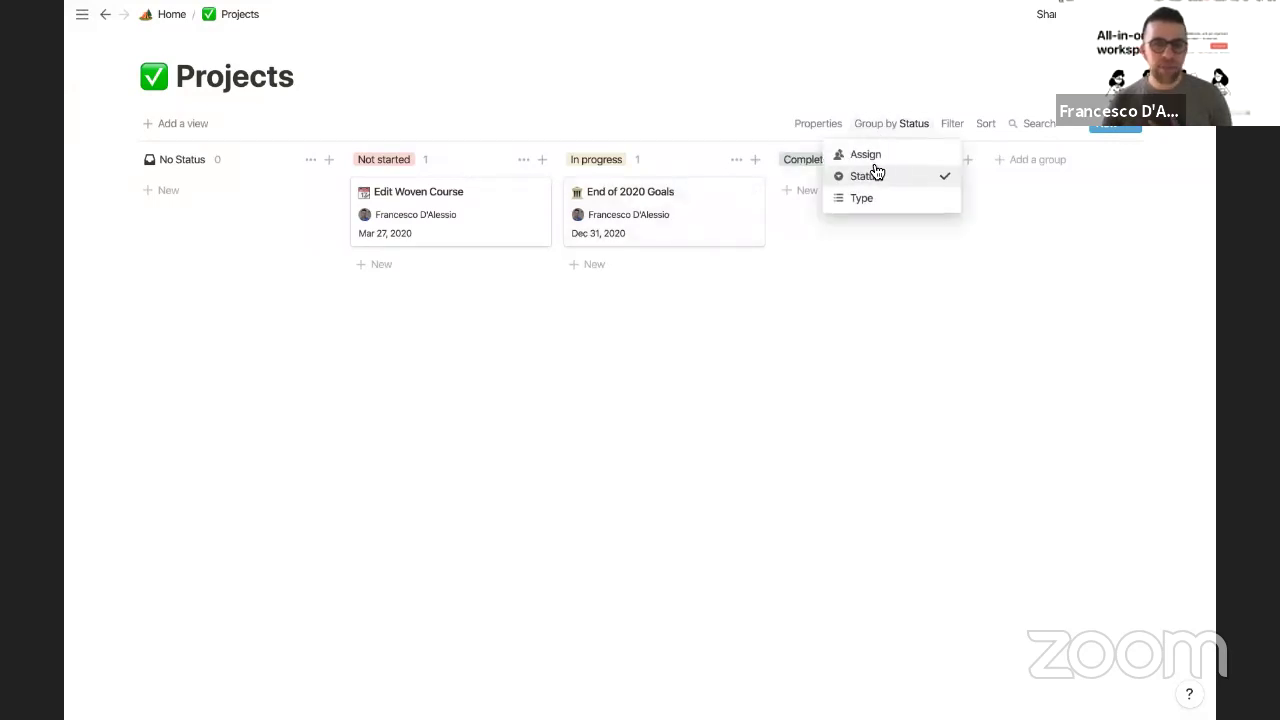
left_click(874, 201)
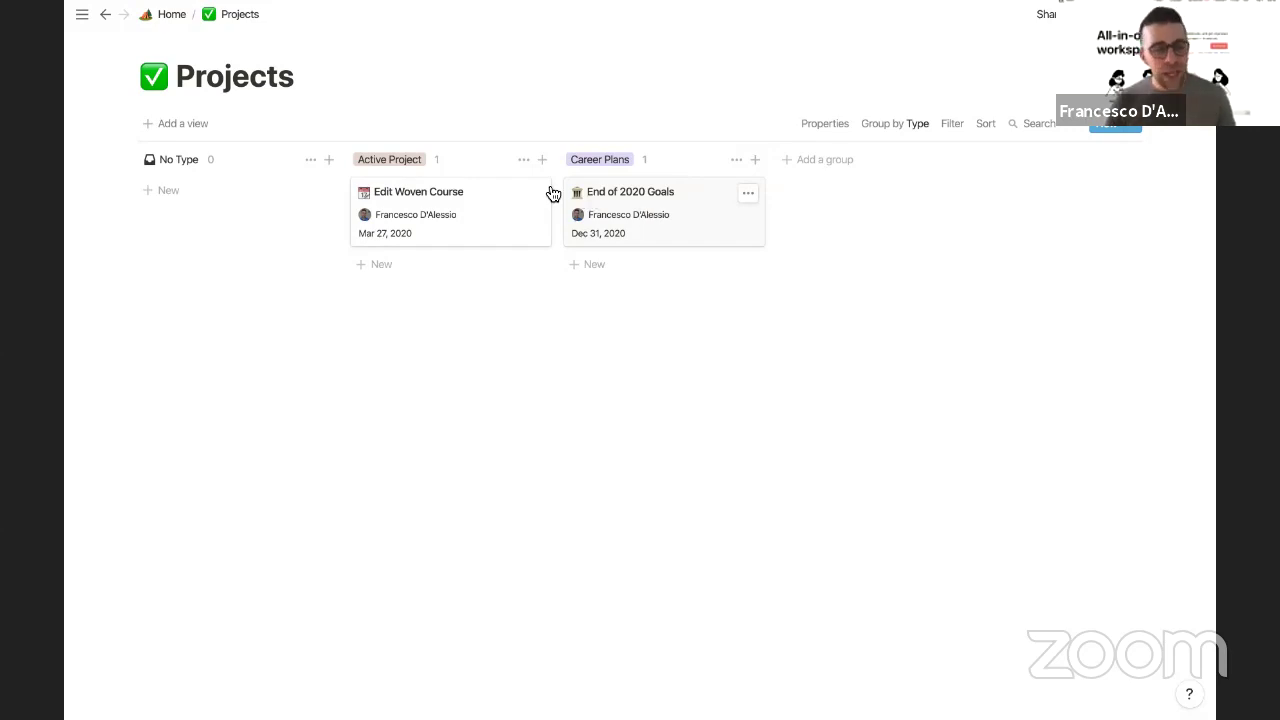
Step: On the Home page, create a linked database of Projects above the Work section and move it into the Daily column, above its heading
left_click(185, 27)
left_click(672, 447)
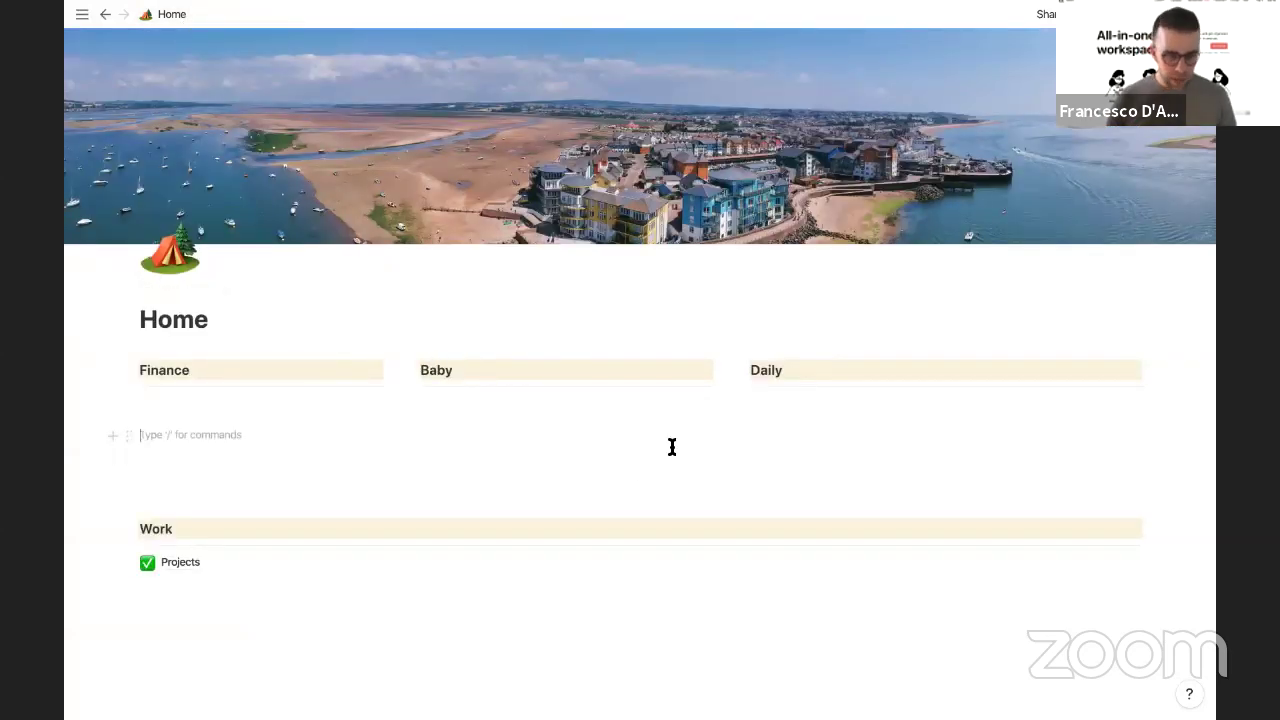
key("Return")
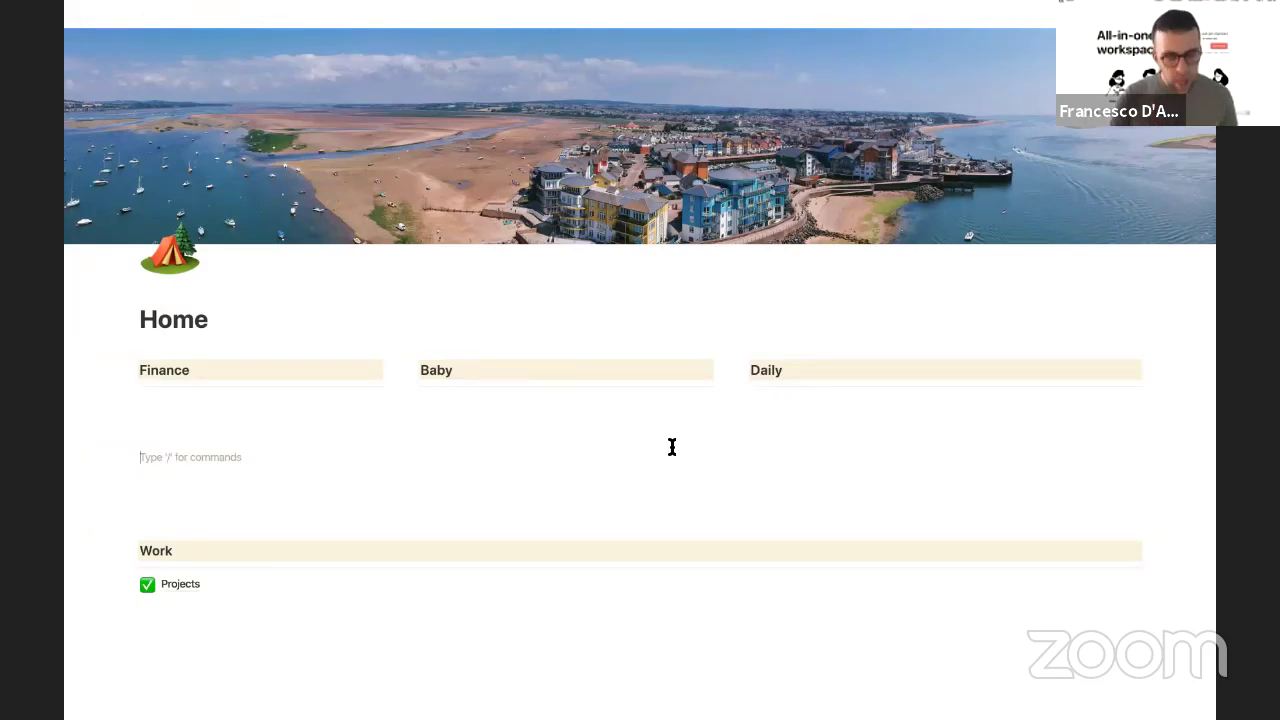
type("/link")
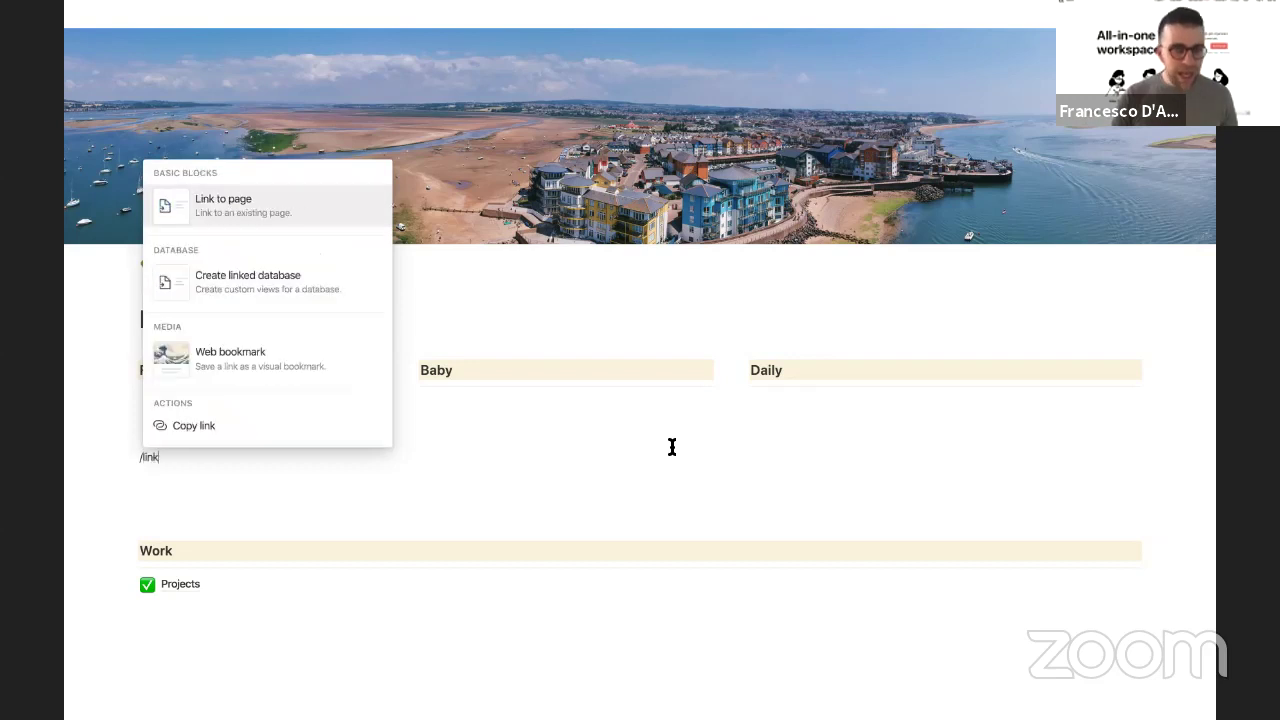
key("Down")
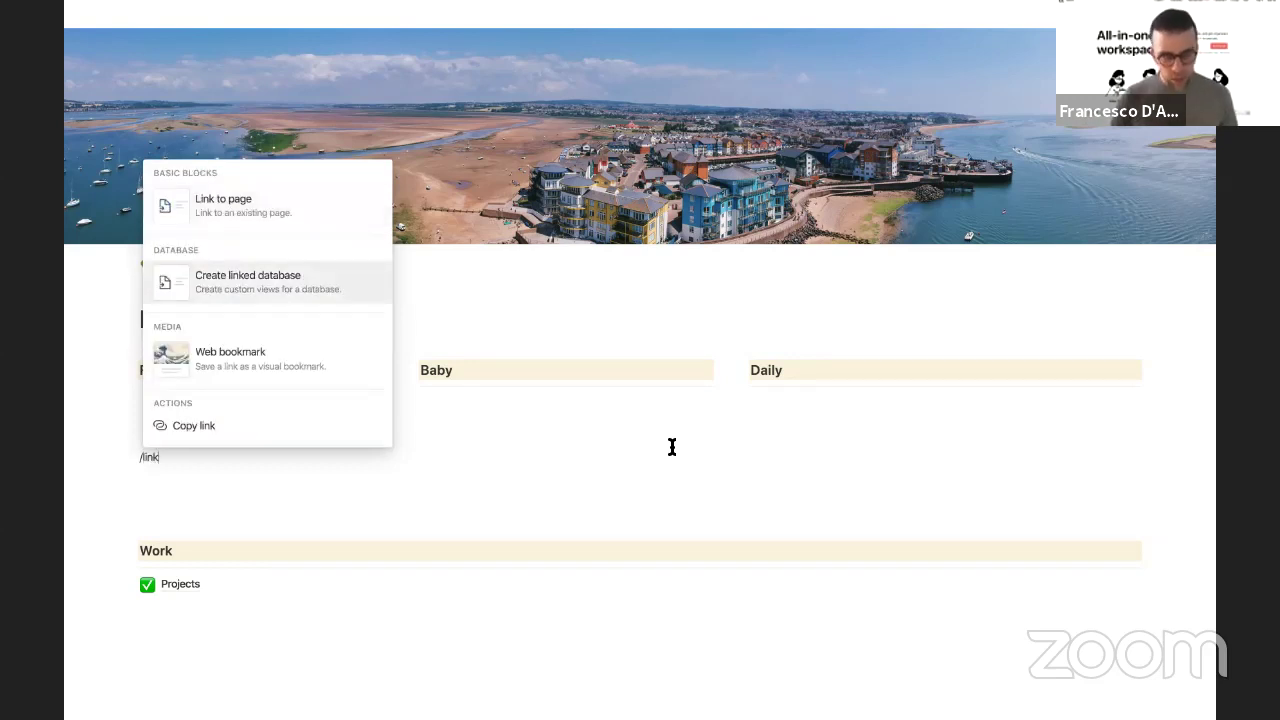
key("Return")
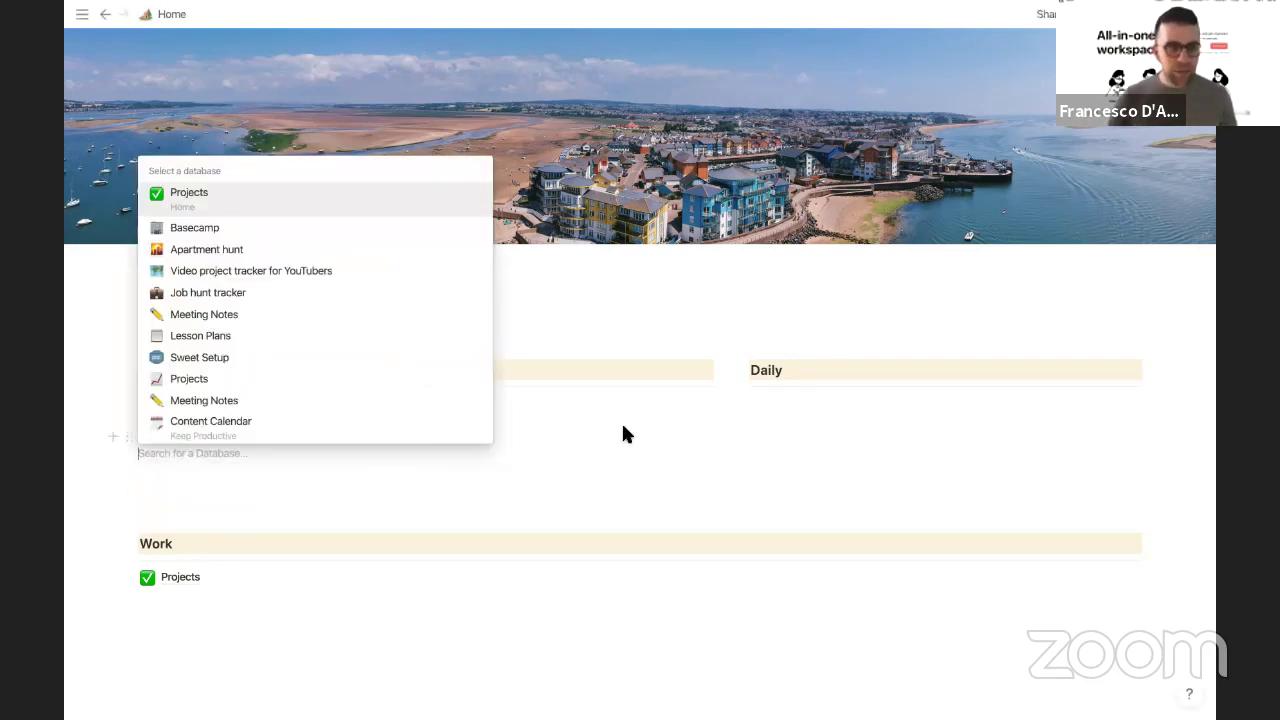
left_click(267, 199)
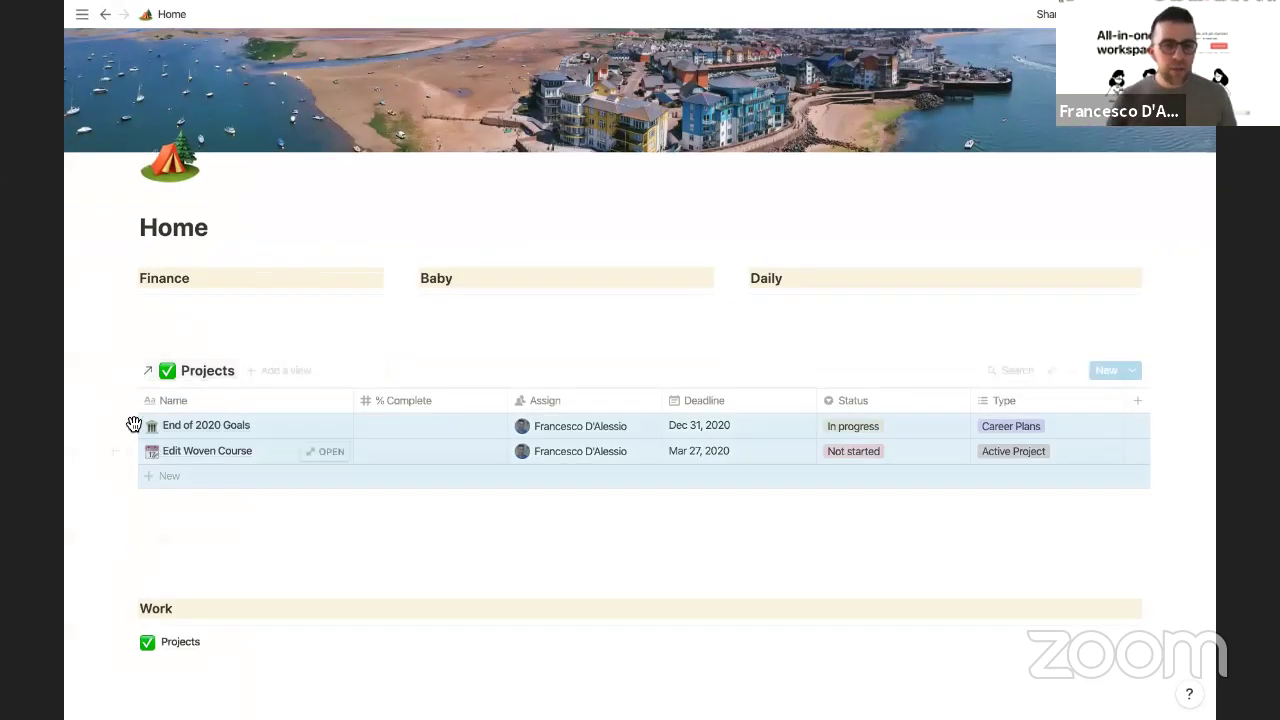
left_click_drag(131, 377, 757, 280)
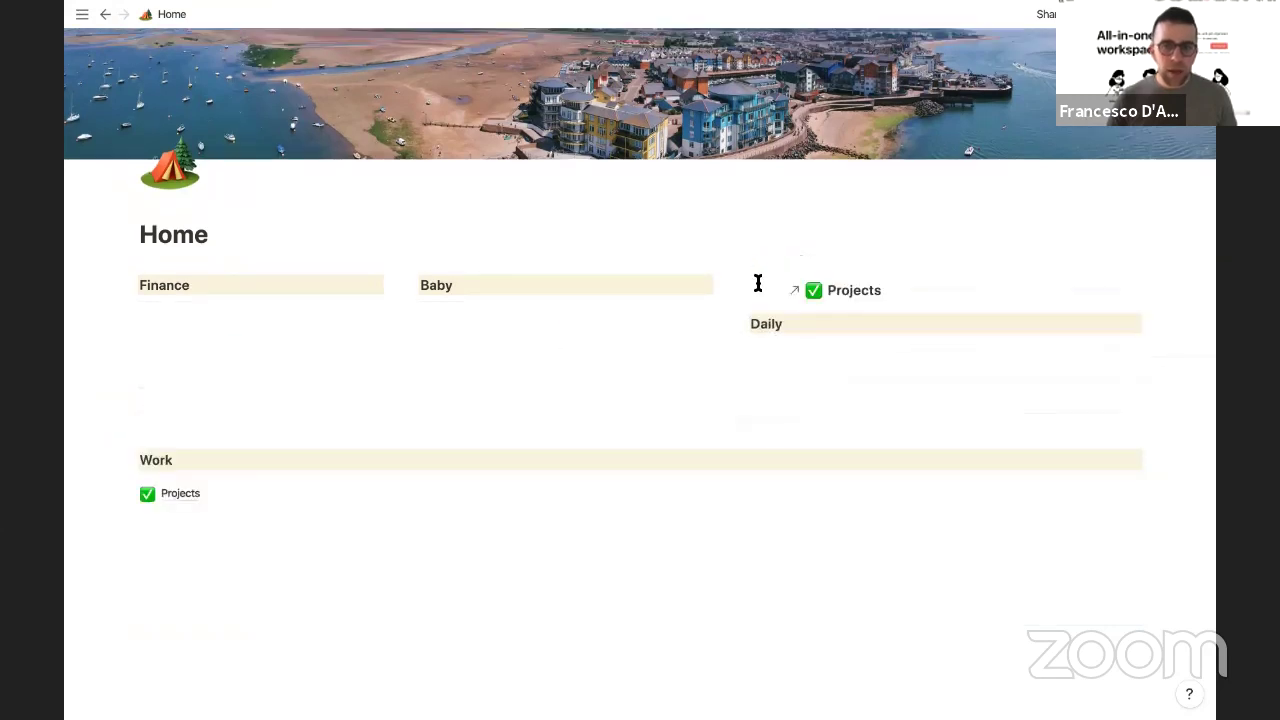
Step: Place the linked Projects view in its own column beside Daily, and narrow the Finance, Baby and Daily columns
left_click(638, 457)
left_click_drag(703, 446, 735, 450)
left_click(614, 337)
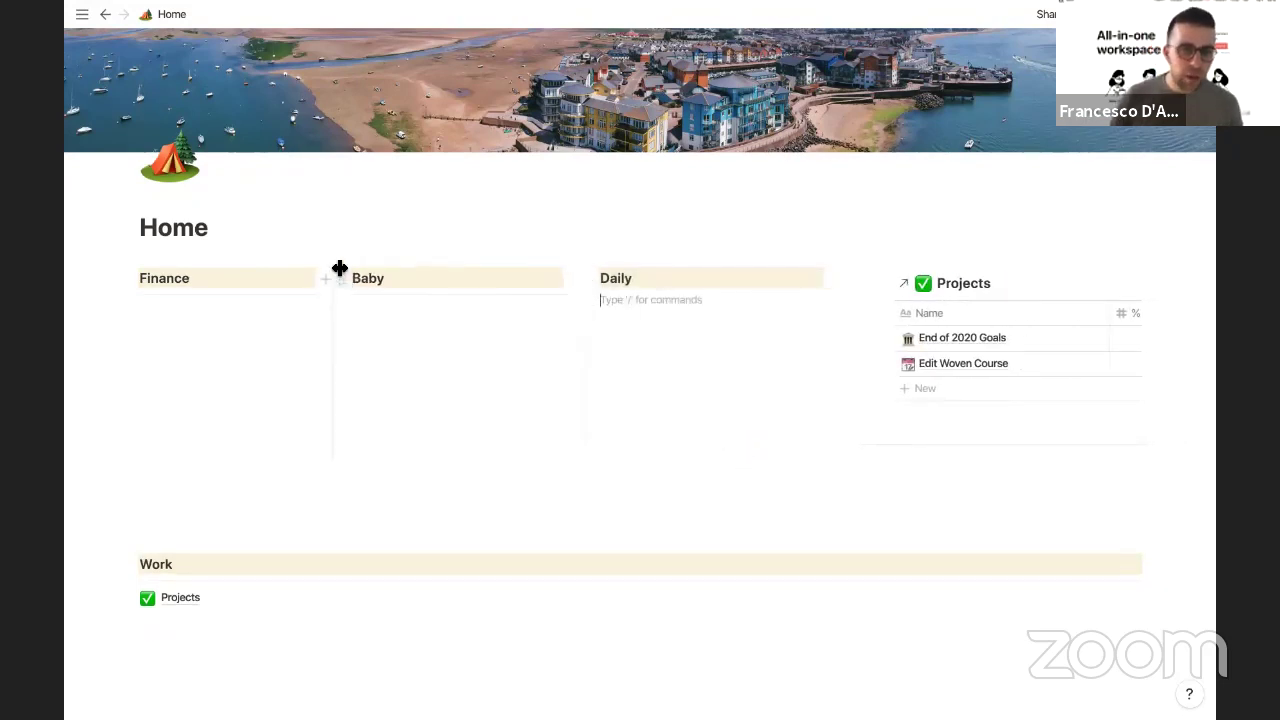
left_click_drag(334, 262, 240, 268)
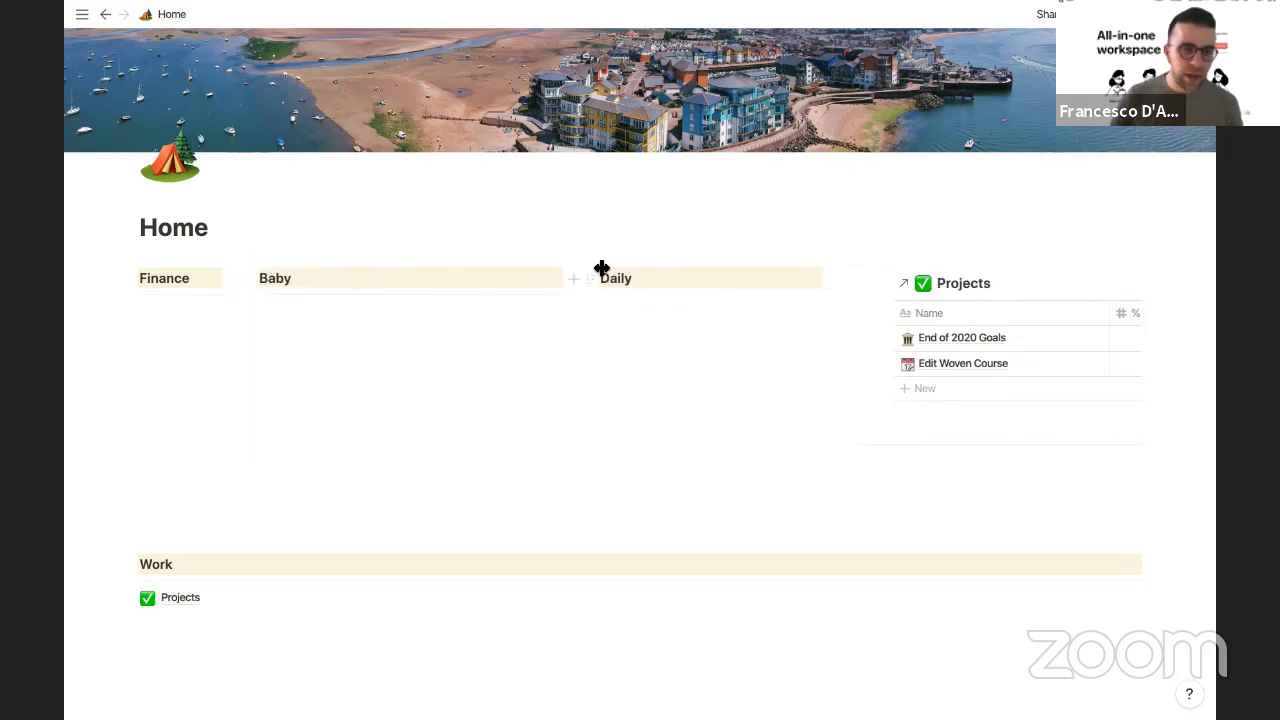
left_click_drag(571, 266, 401, 270)
left_click_drag(829, 263, 531, 266)
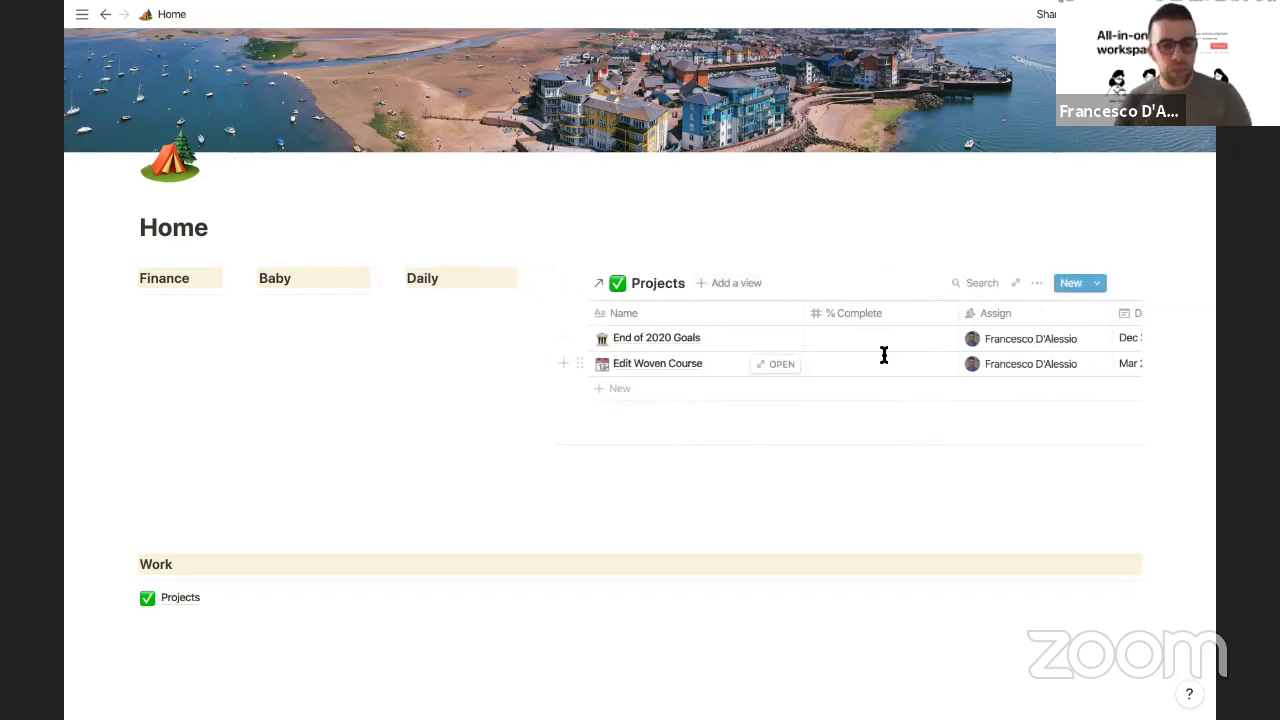
Step: Remove the surplus empty line above the Work heading
left_click(662, 507)
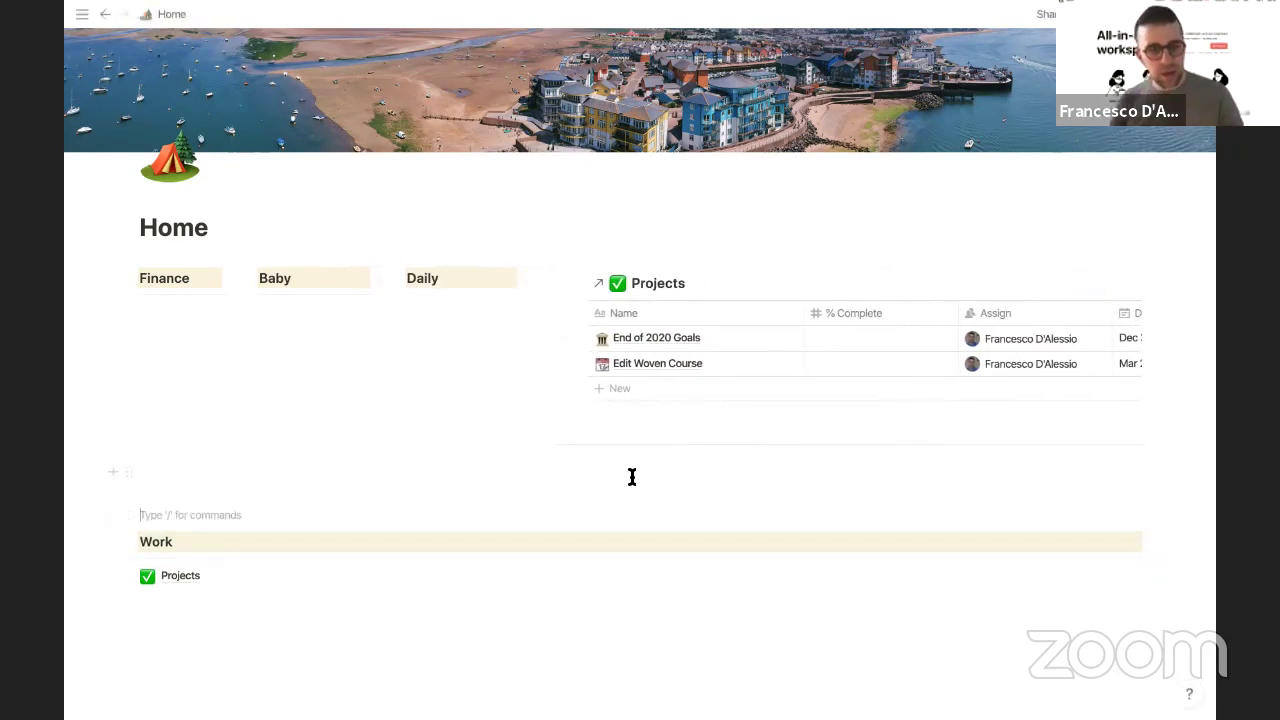
key("Delete")
key("ctrl+z")
key("Up")
key("BackSpace")
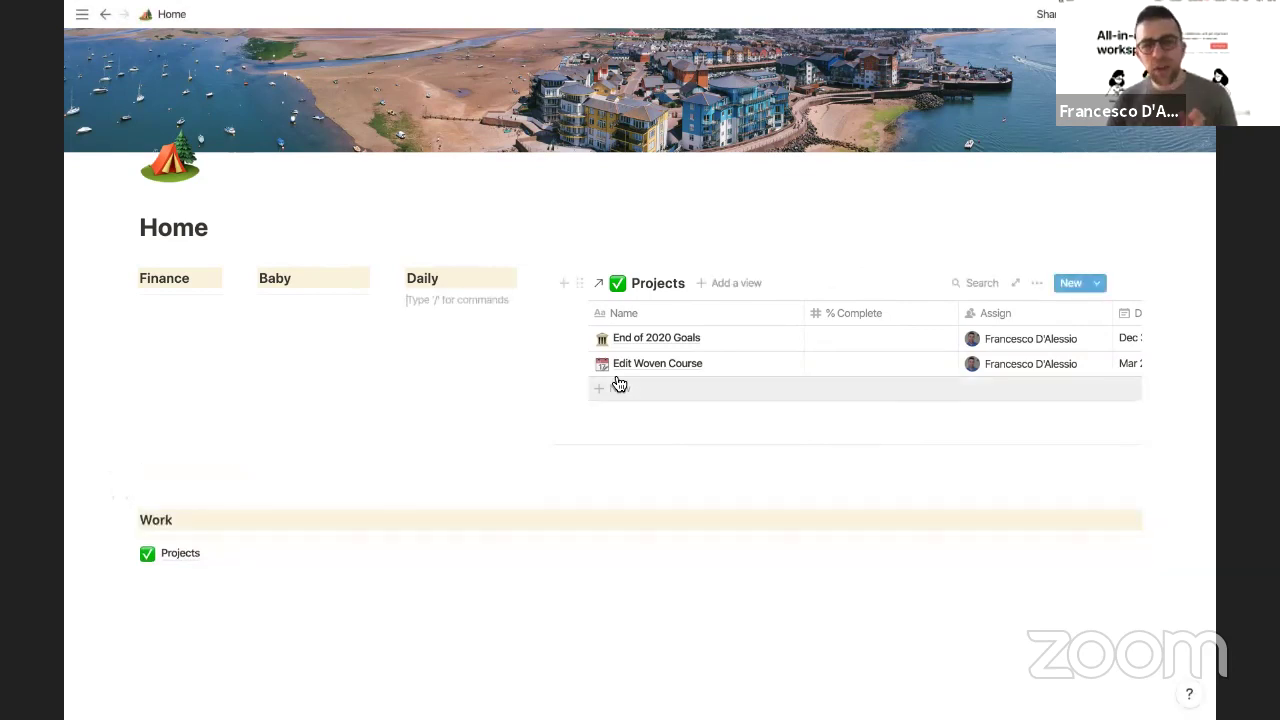
Step: In the linked Projects table, narrow the Name column and hide the % Complete, Assign and Type properties
mouse_move(758, 352)
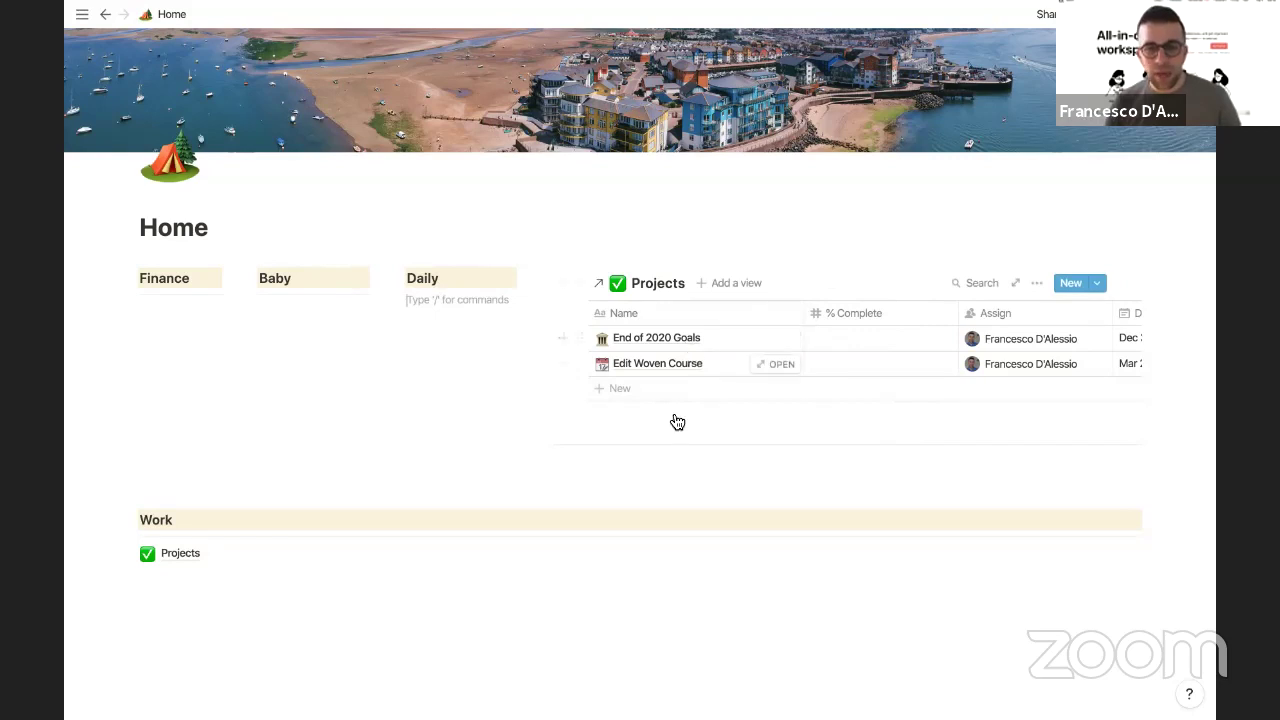
left_click_drag(806, 312, 719, 317)
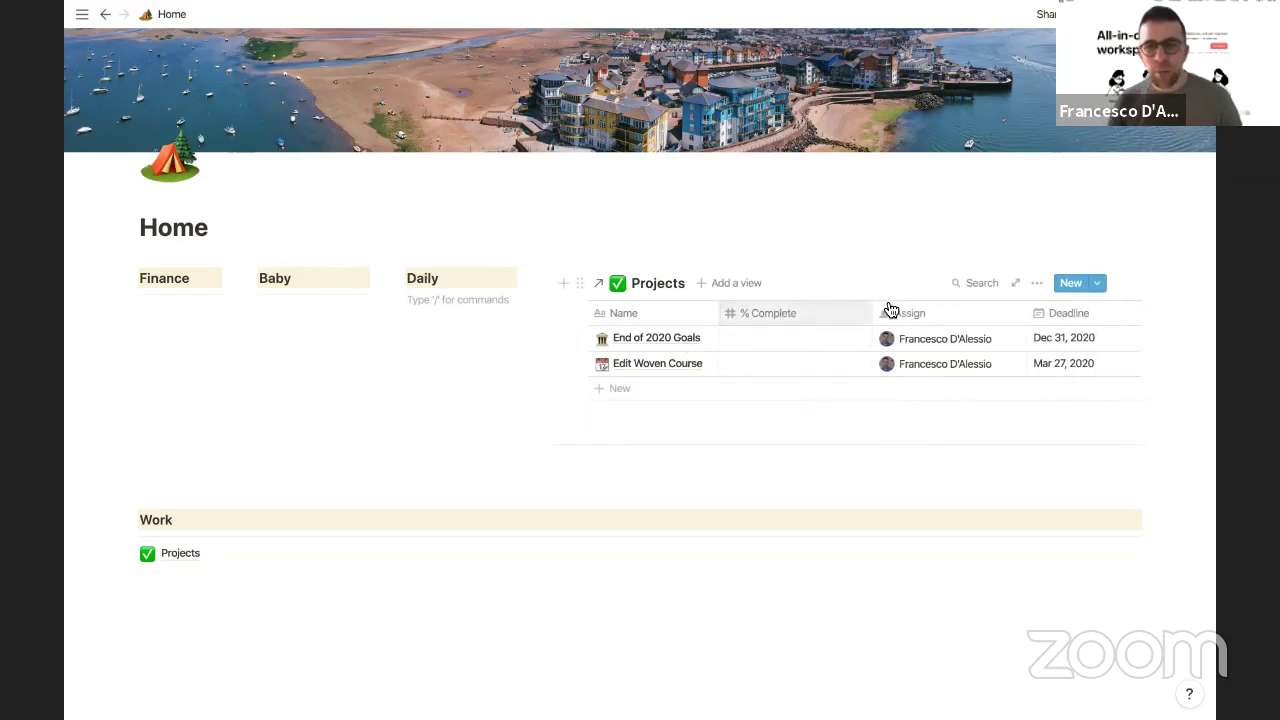
left_click(1037, 284)
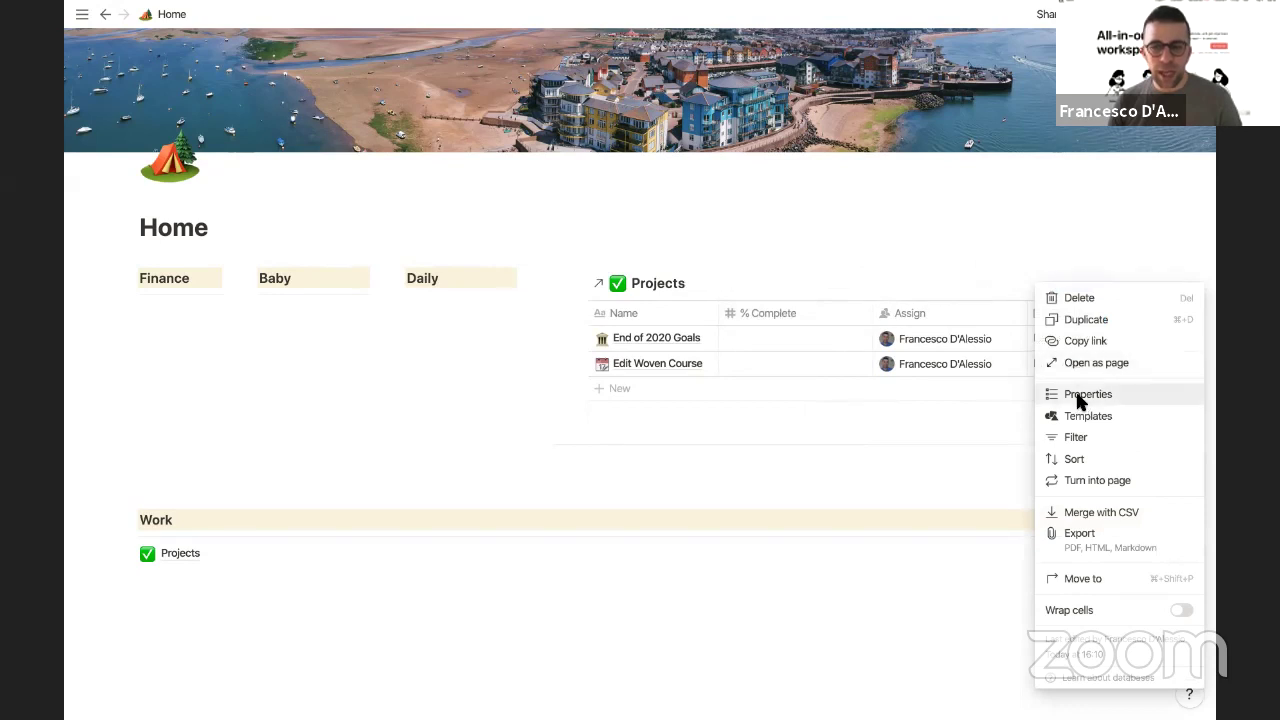
left_click(1074, 393)
left_click(999, 338)
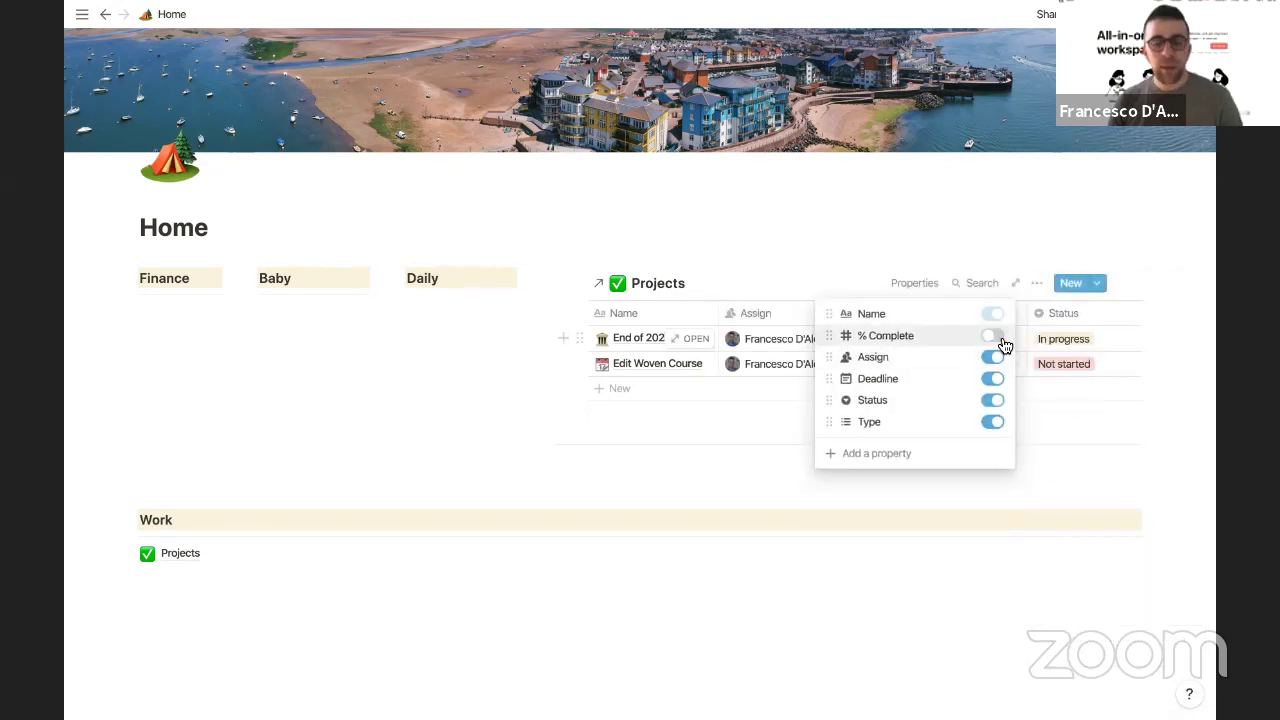
left_click(995, 358)
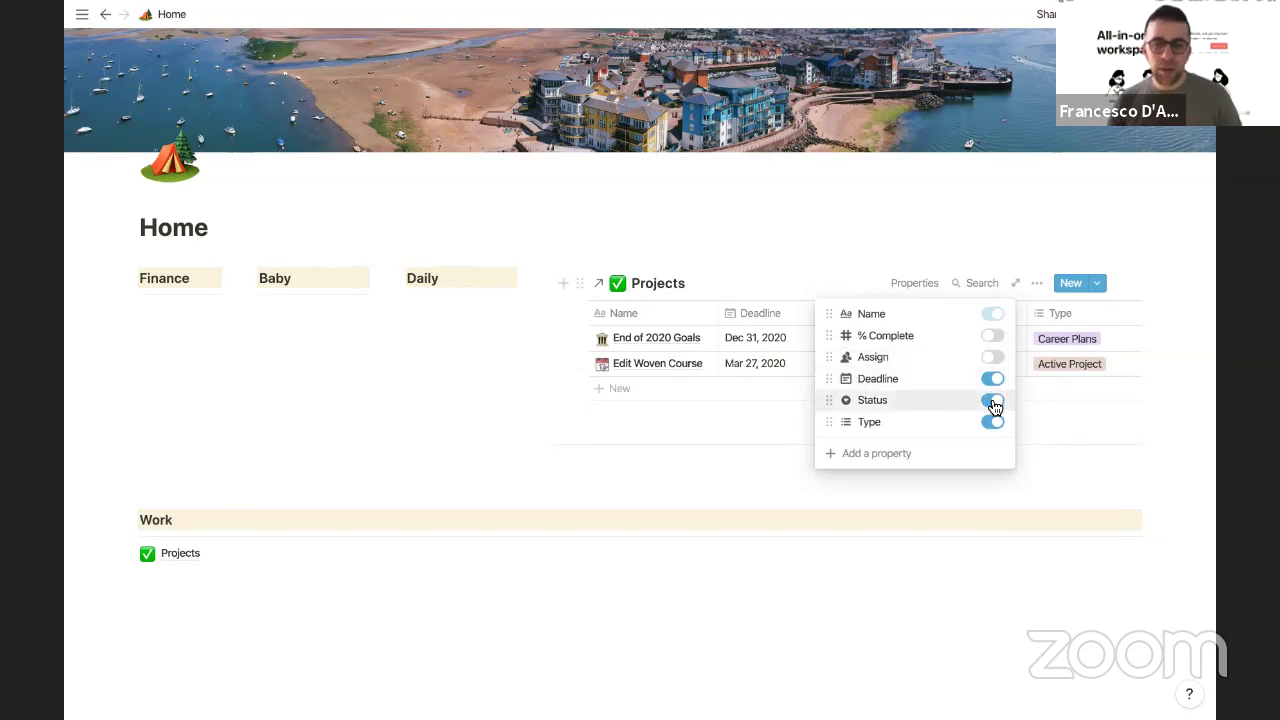
left_click(993, 401)
left_click(993, 401)
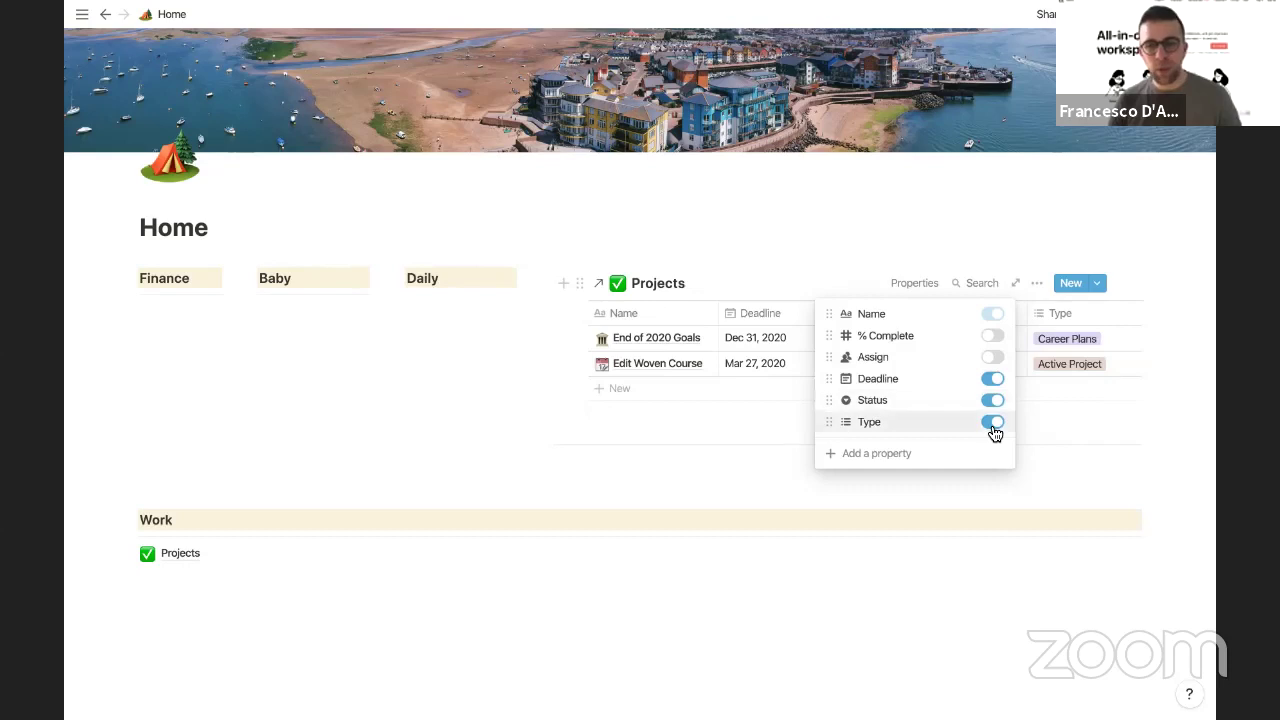
left_click(993, 425)
left_click(1039, 415)
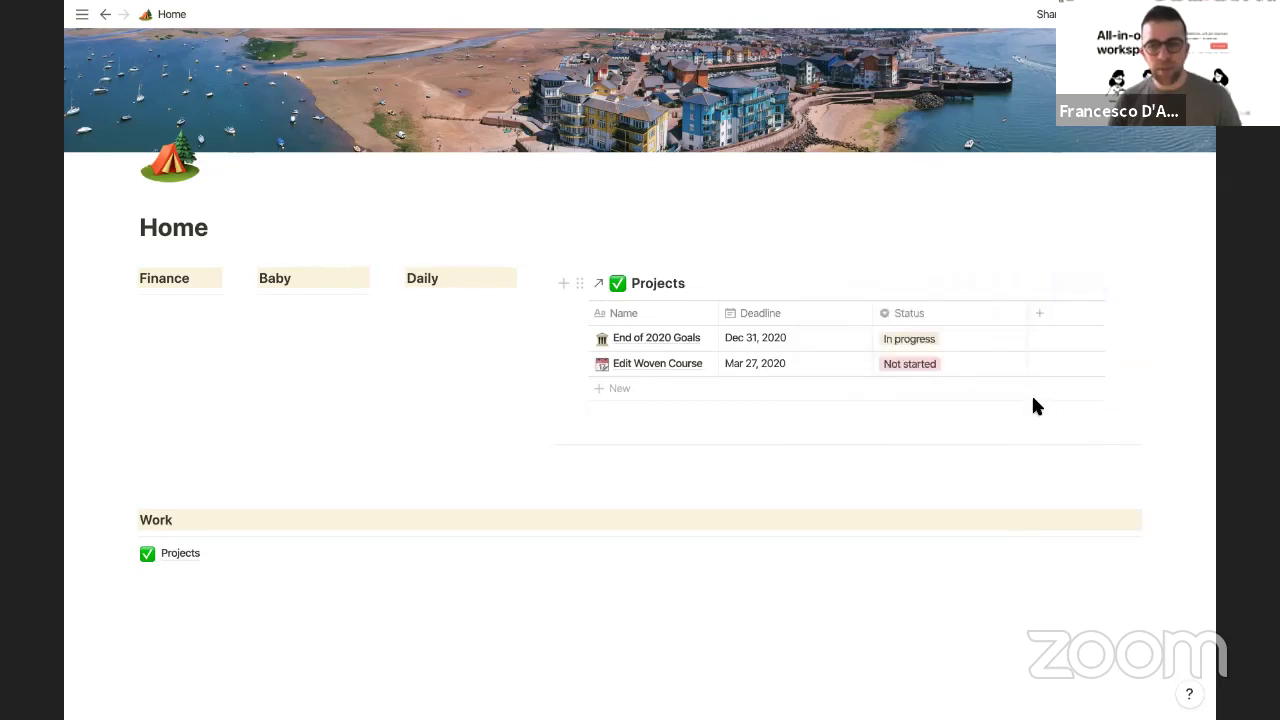
Step: Narrow the Status and Deadline columns of the linked Projects table, and widen the Daily page column beside it
left_click_drag(1033, 317, 957, 314)
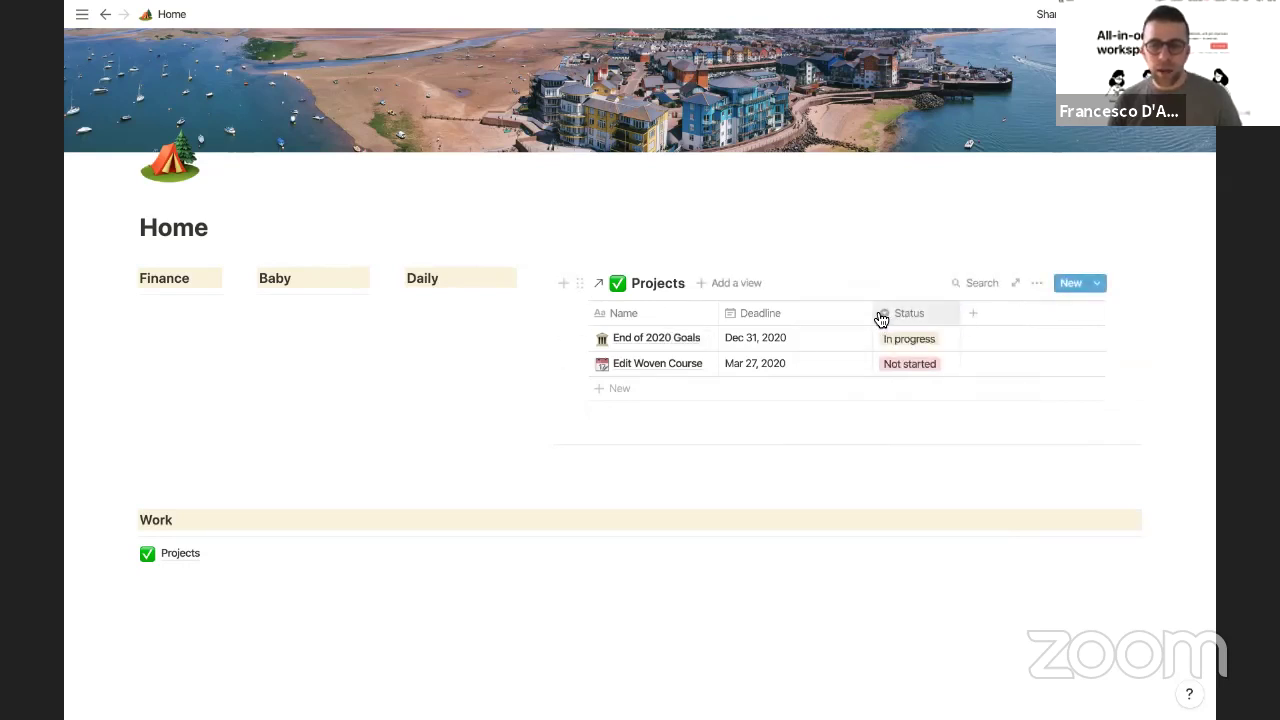
left_click_drag(874, 314, 816, 313)
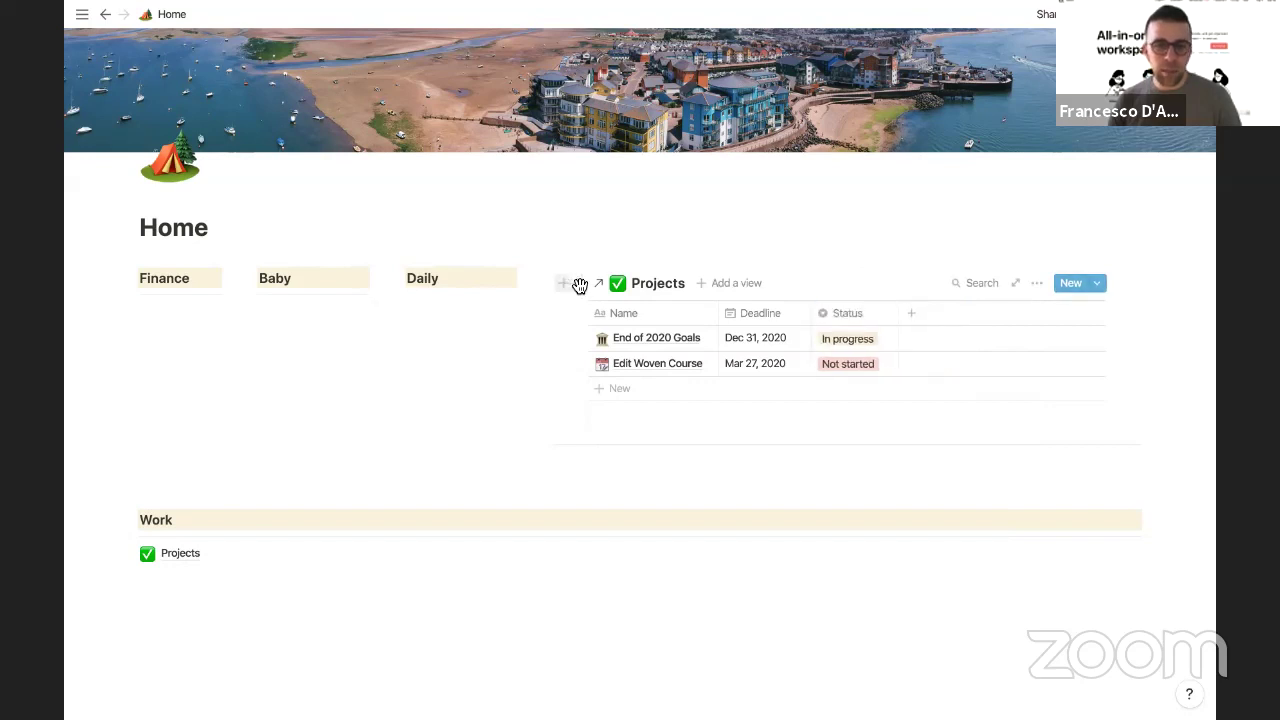
left_click_drag(538, 274, 732, 276)
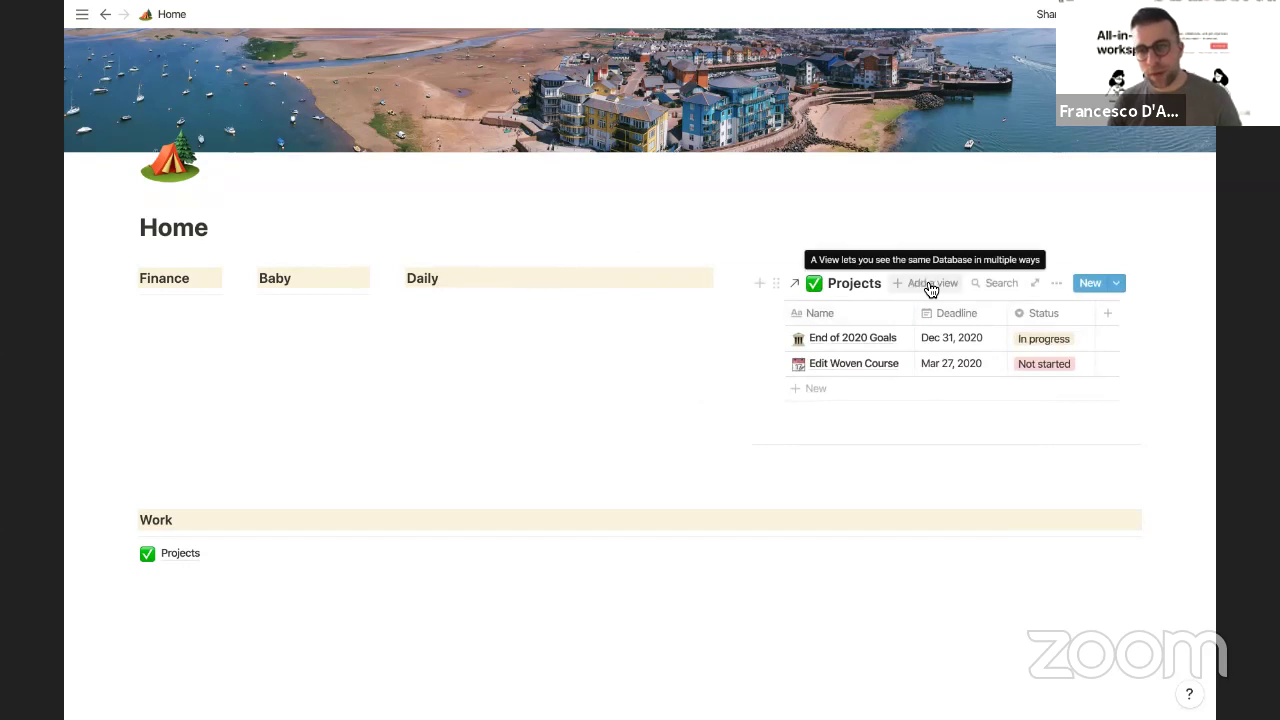
Step: Filter the linked Projects view to entries whose Type contains Active Project
left_click(1054, 285)
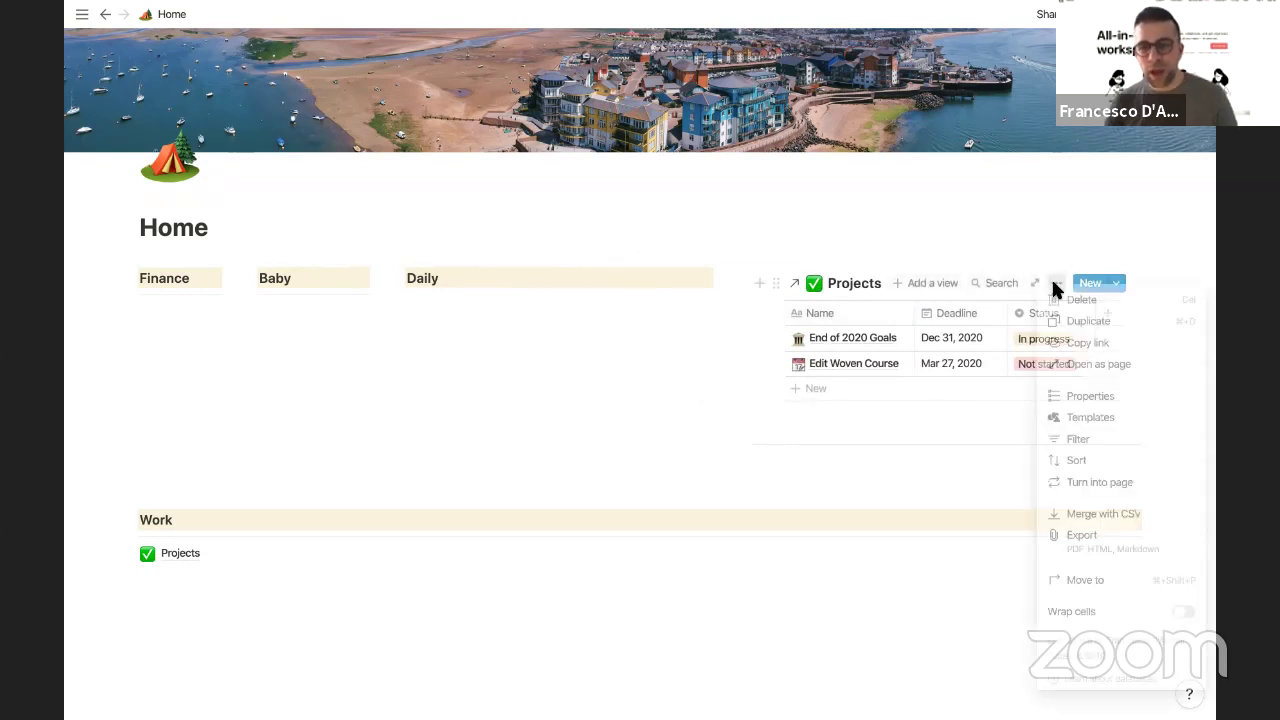
left_click(1067, 439)
left_click(922, 416)
left_click(912, 316)
left_click(886, 490)
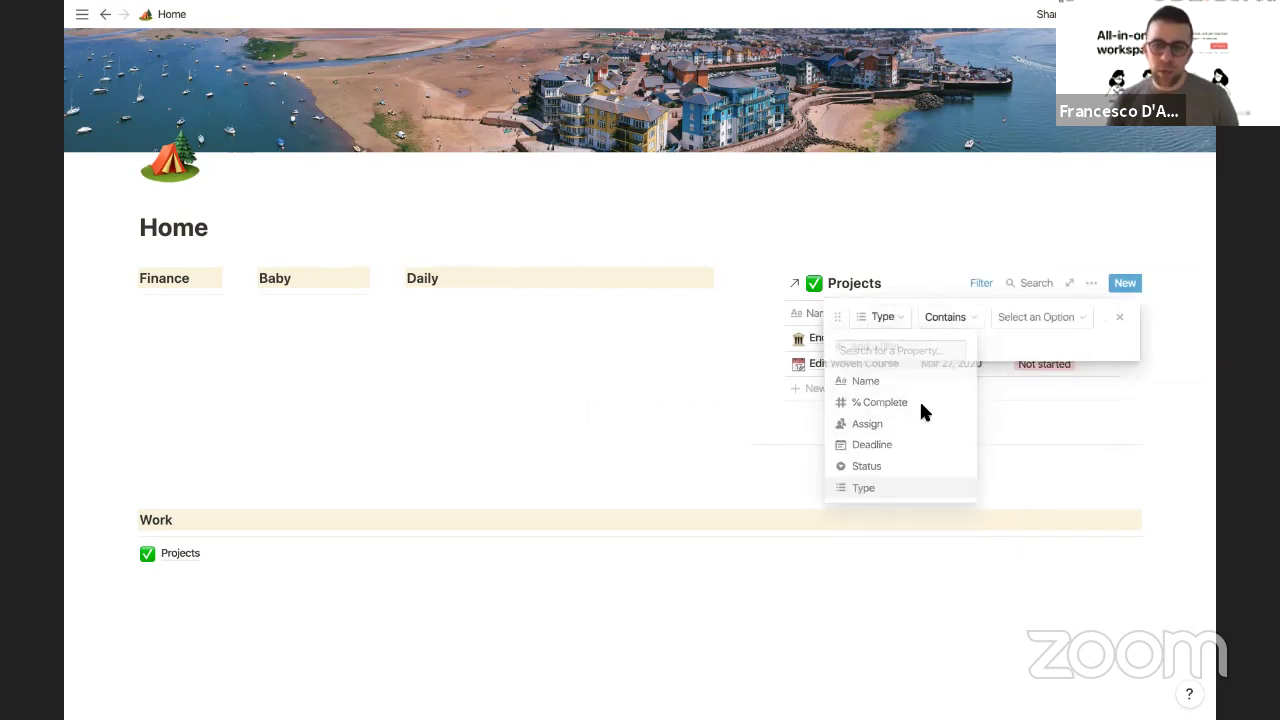
left_click(1025, 318)
left_click(1035, 404)
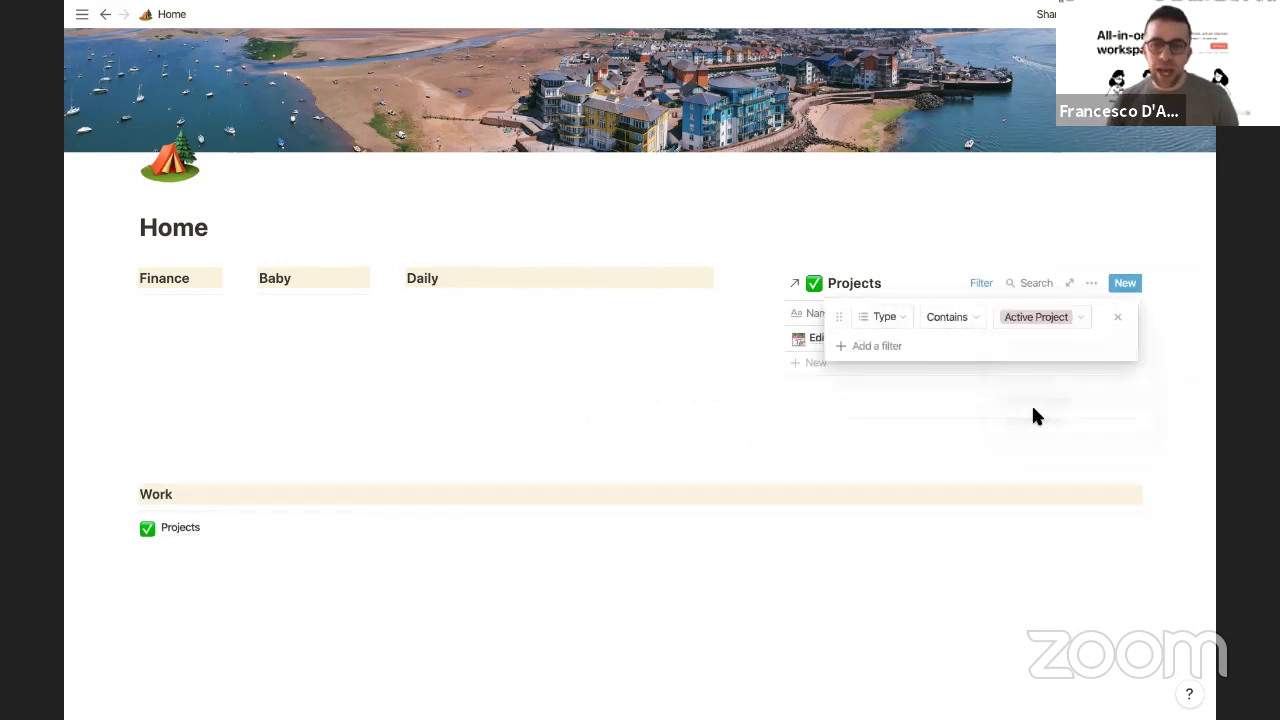
left_click(931, 437)
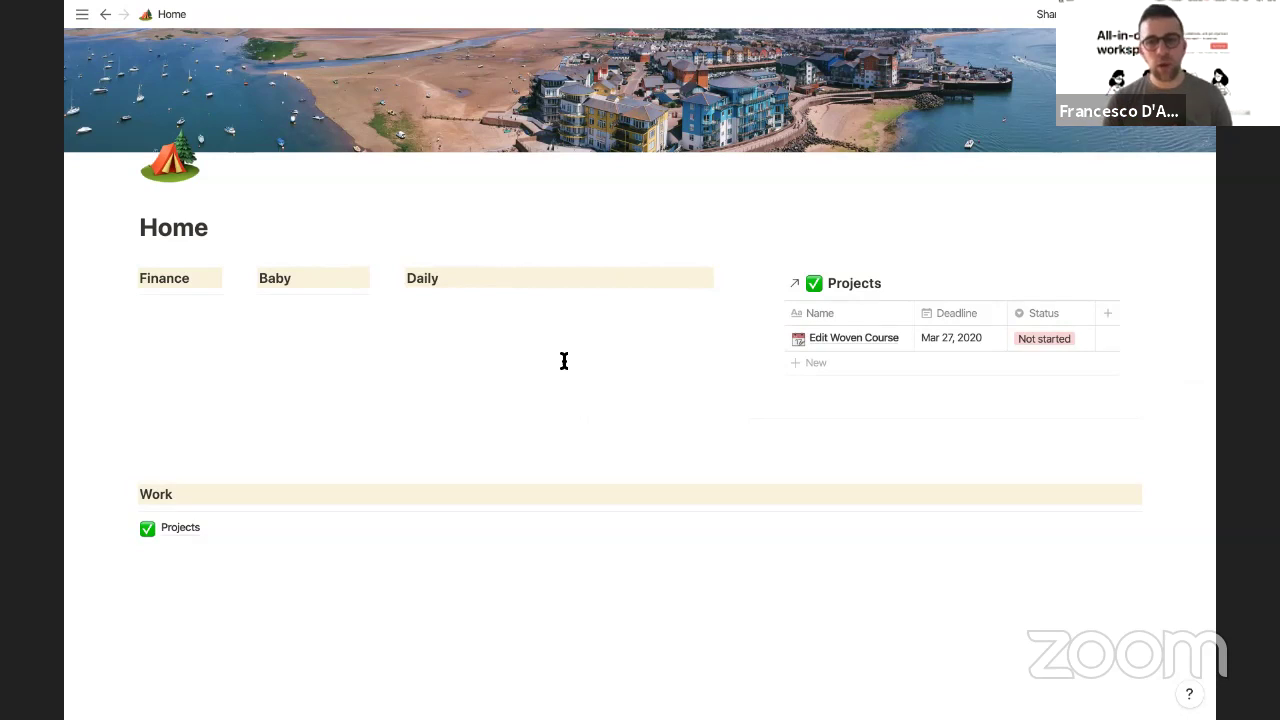
Step: Open the Edit Woven Course entry from the linked Projects view, review its properties and close it
left_click(900, 339)
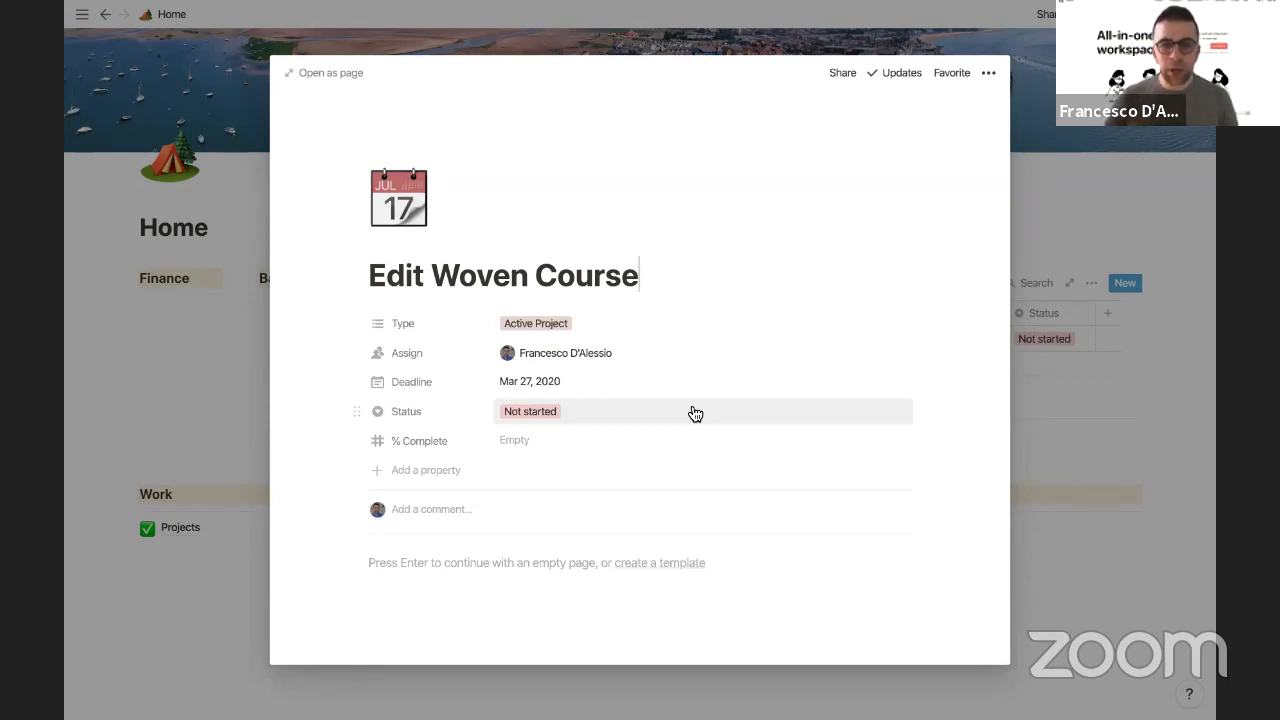
left_click(610, 338)
left_click(651, 274)
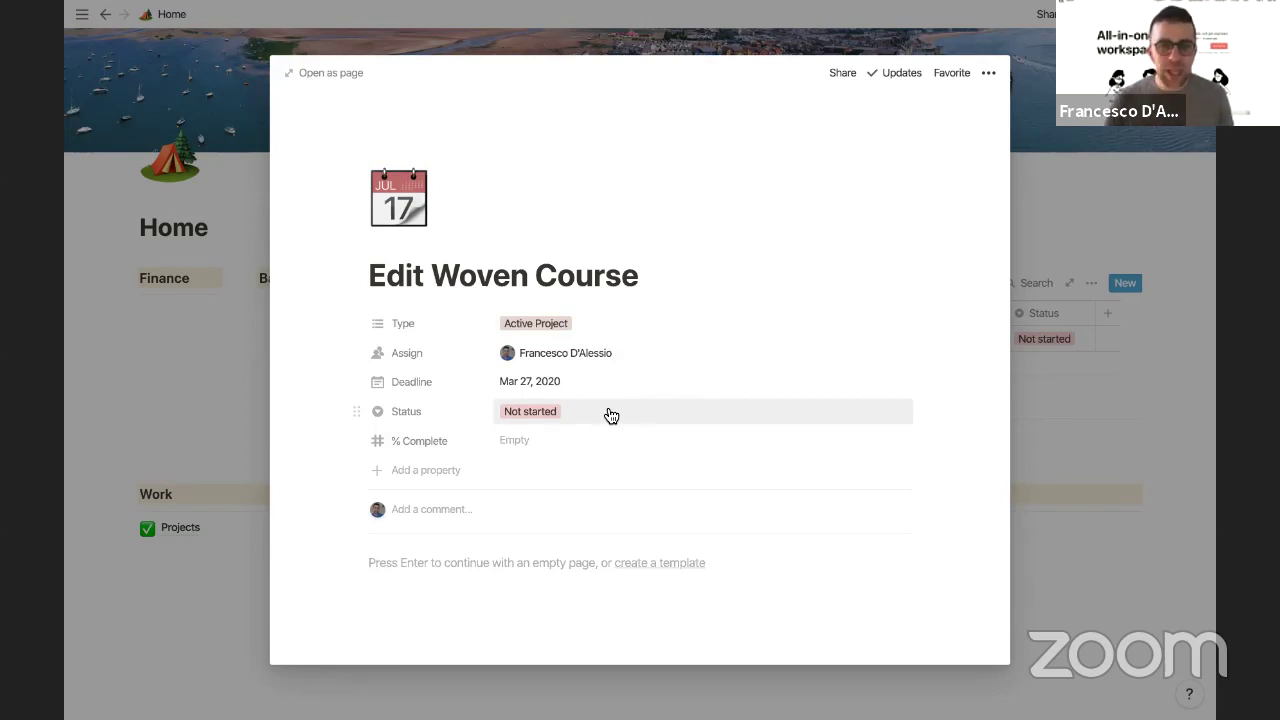
left_click(222, 331)
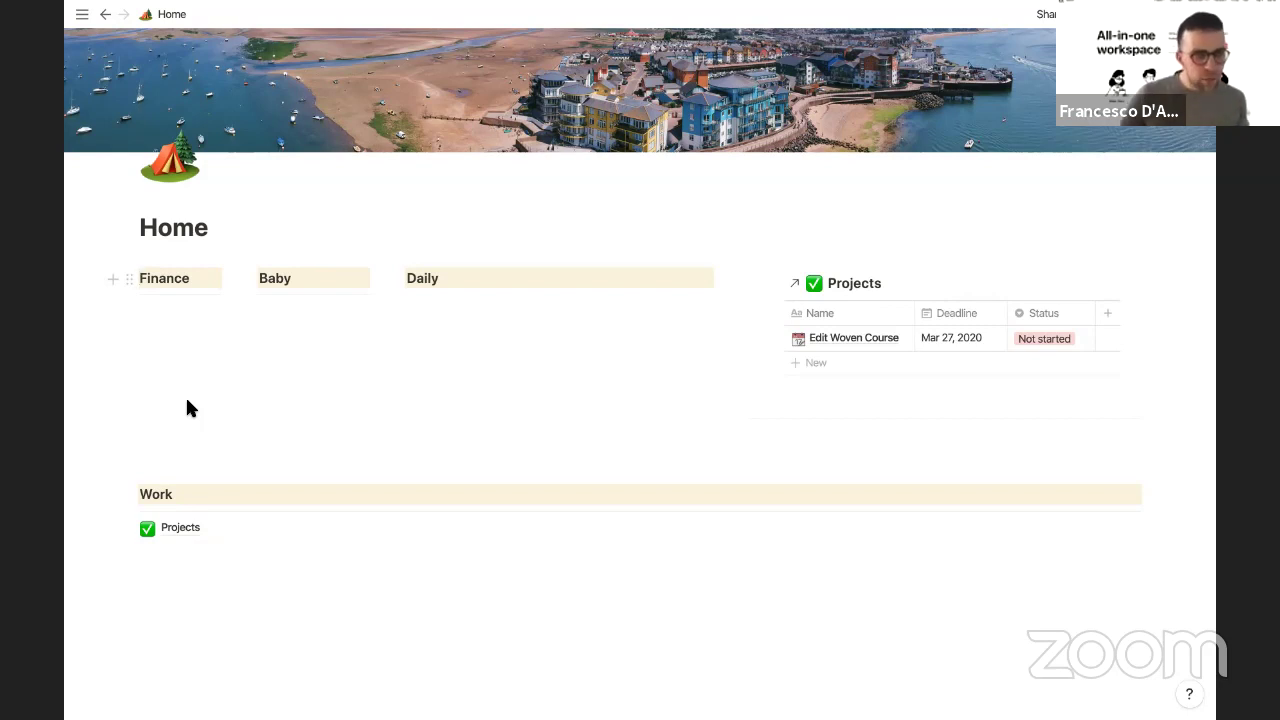
Step: Add emojis before the section headings: banknote for Finance, baby for Baby, stopwatch for Daily and briefcase for Work
type("💵")
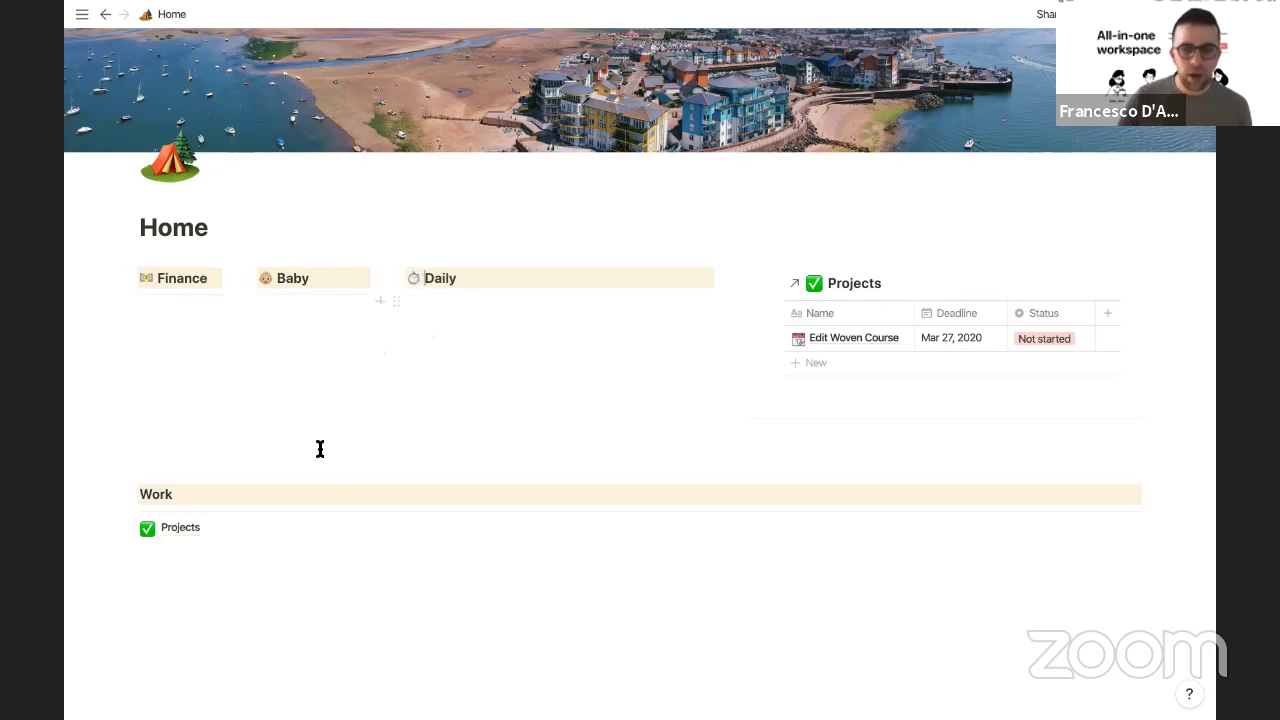
left_click(140, 494)
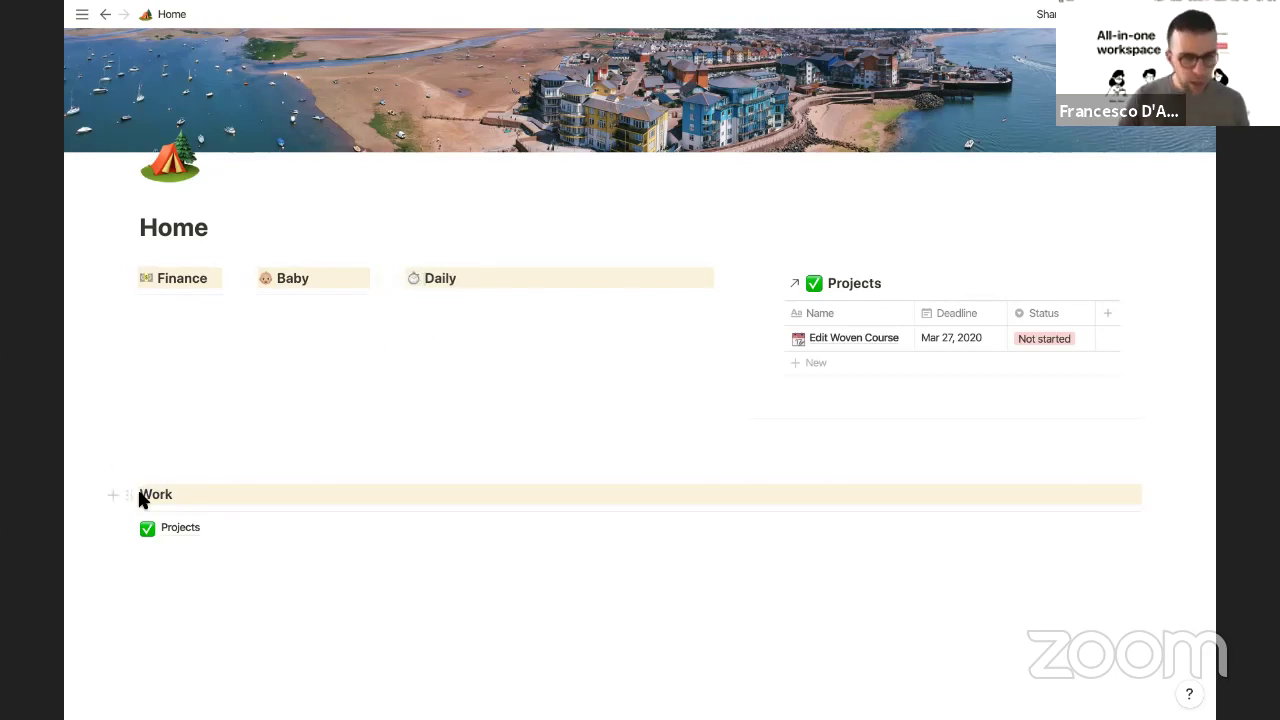
type("💼")
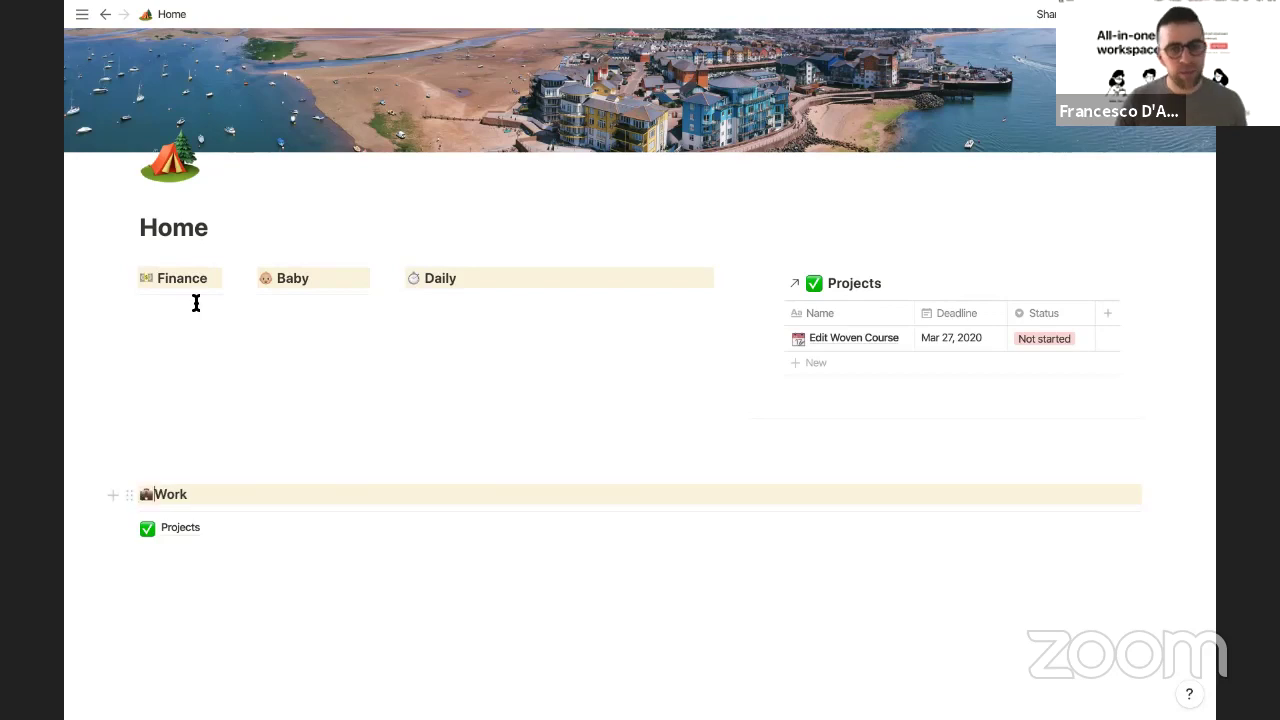
Step: Move the divider from below the linked Projects view to directly under the Daily heading
scroll(516, 303, "up", 2)
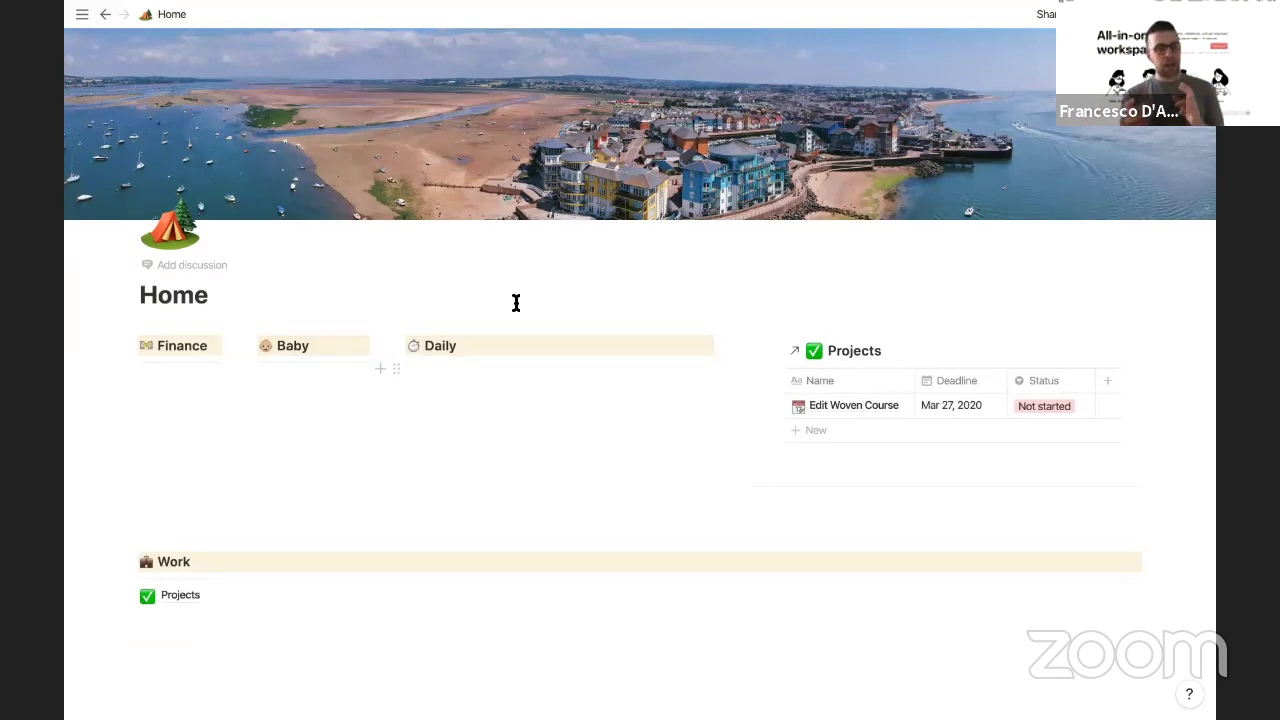
left_click(449, 368)
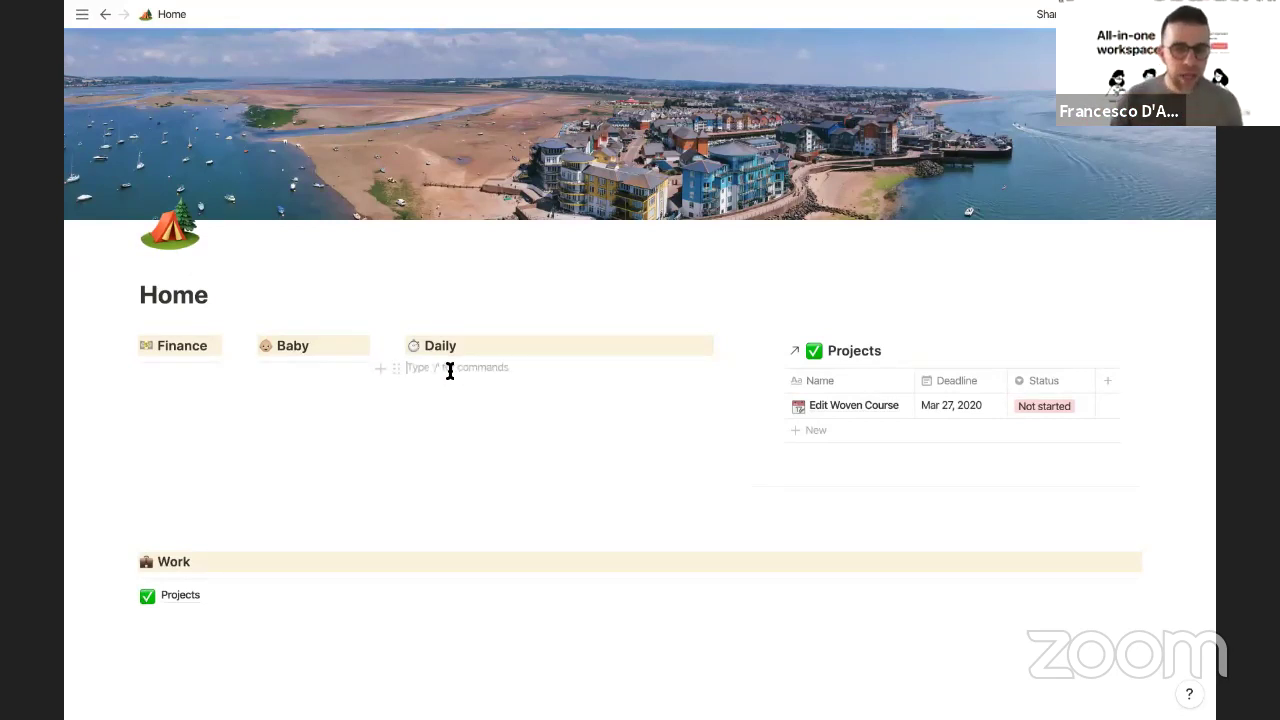
left_click_drag(722, 485, 477, 366)
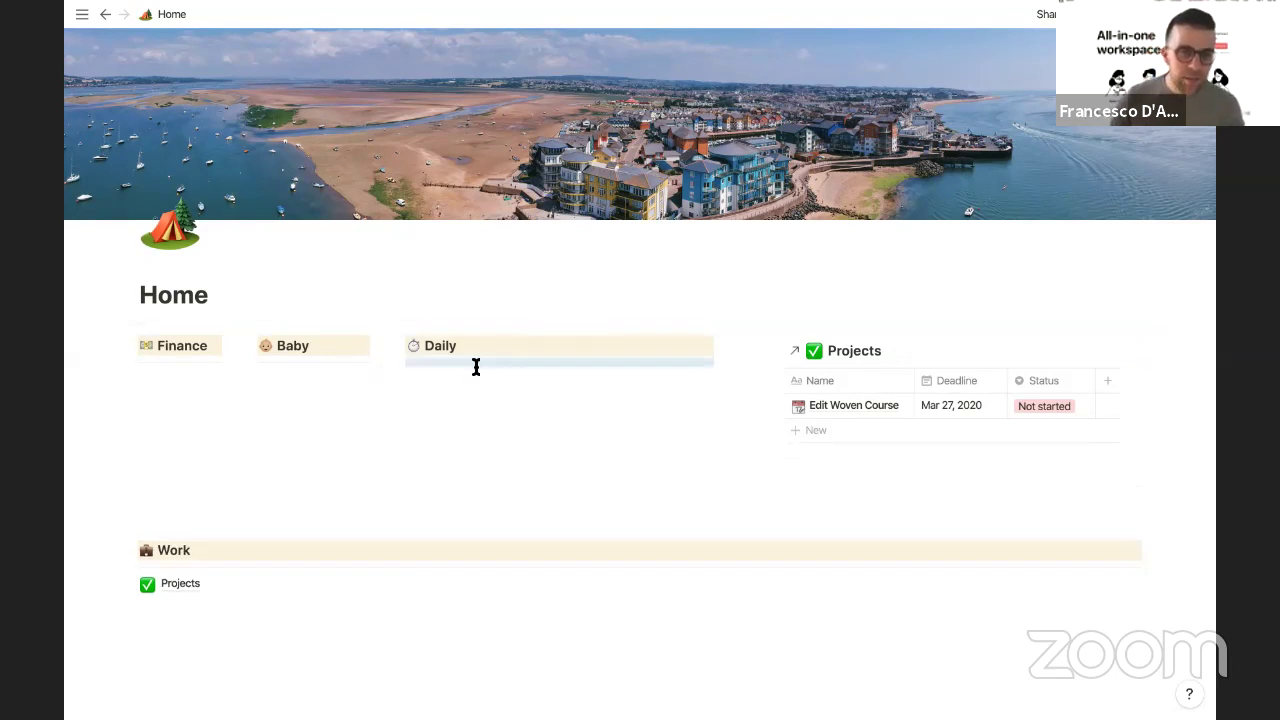
Step: Create a subpage titled Accounts under the Finance heading
left_click(202, 379)
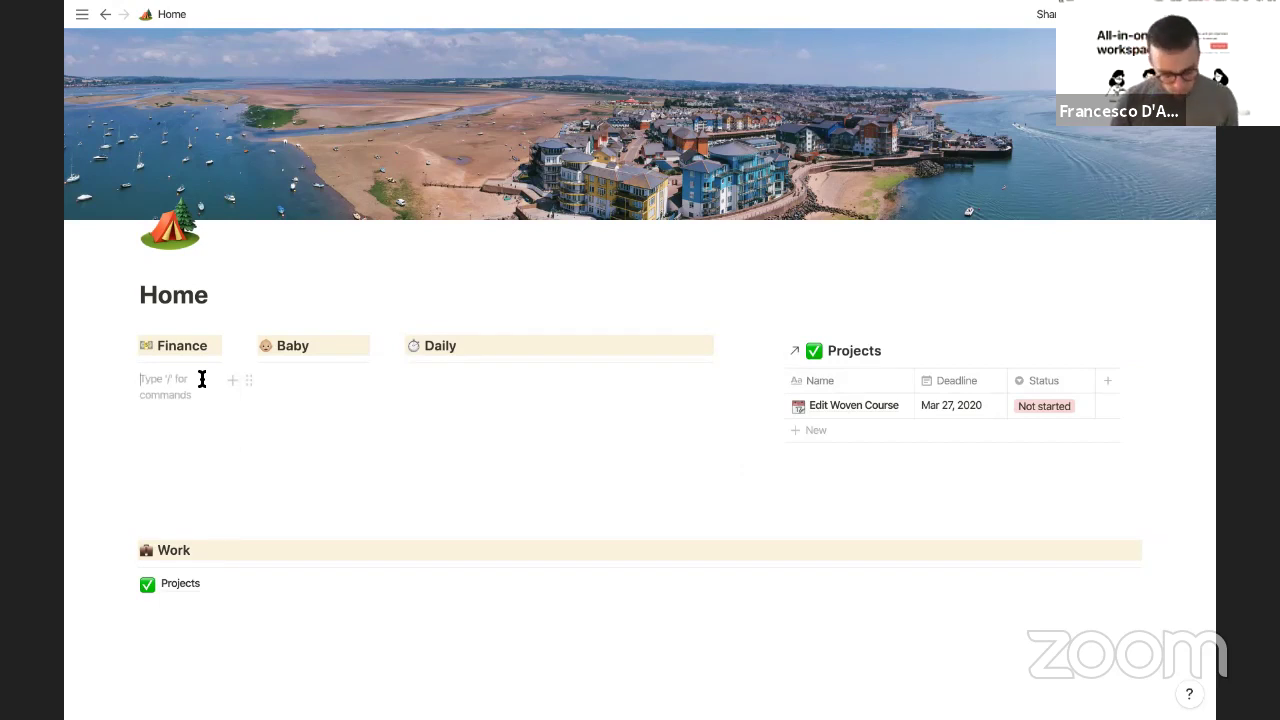
type("/page")
key("Return")
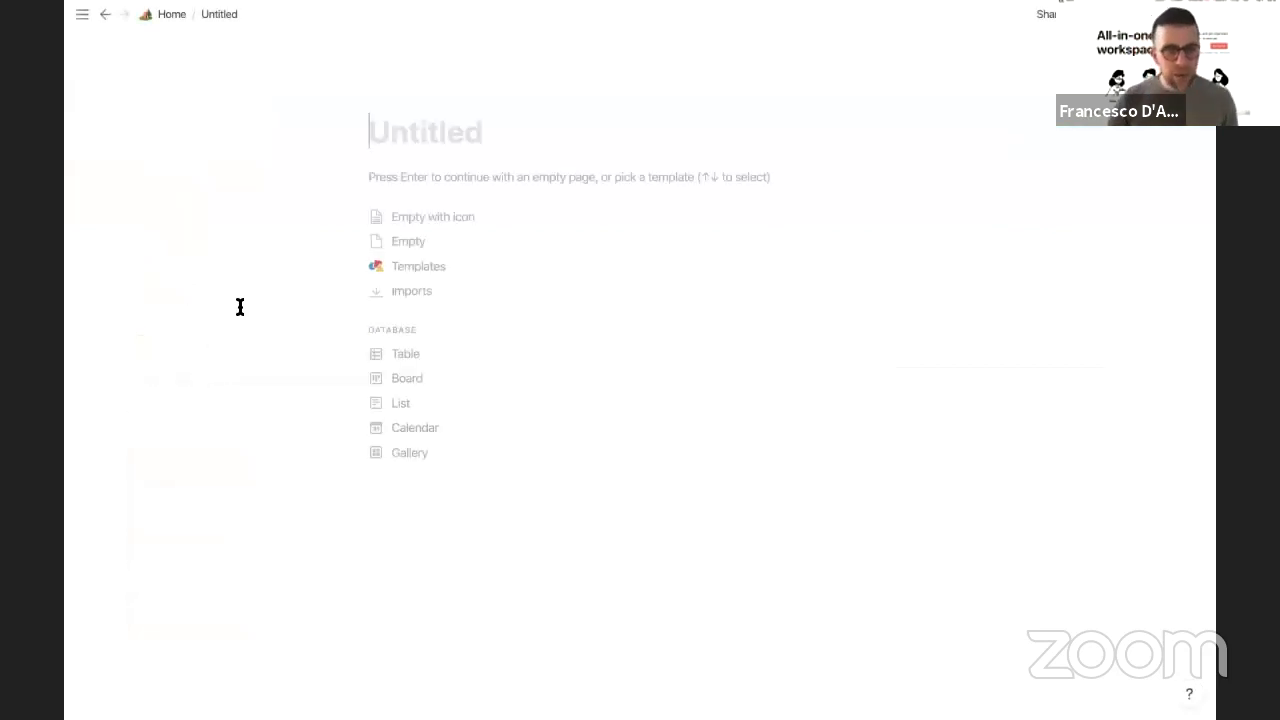
type("Acco")
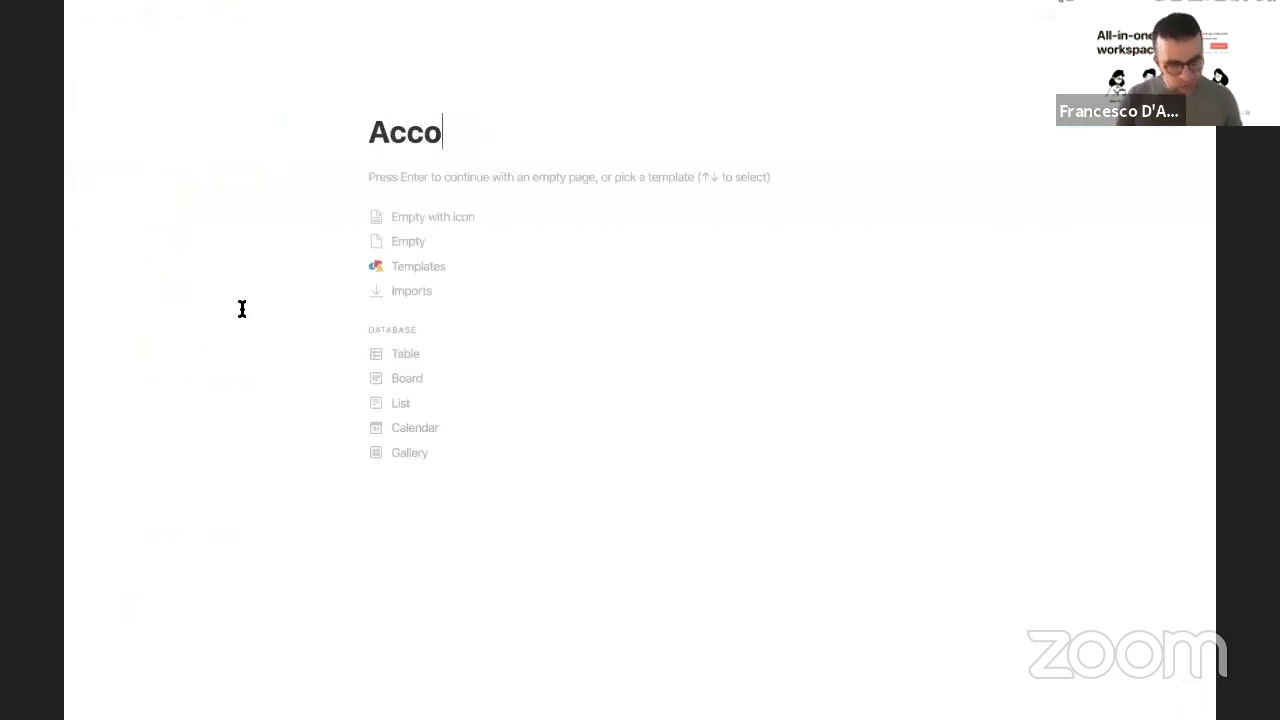
type("unts")
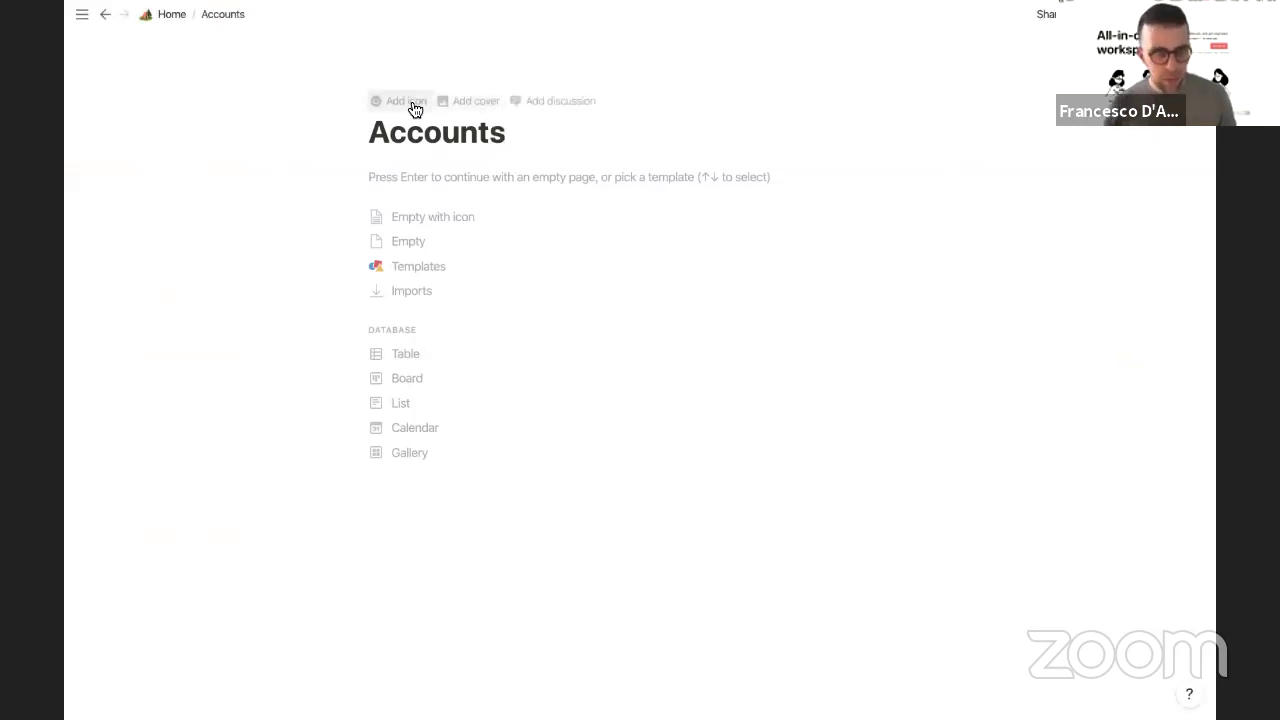
Step: Give the Accounts page the bar chart emoji as its icon
left_click(414, 104)
left_click(404, 124)
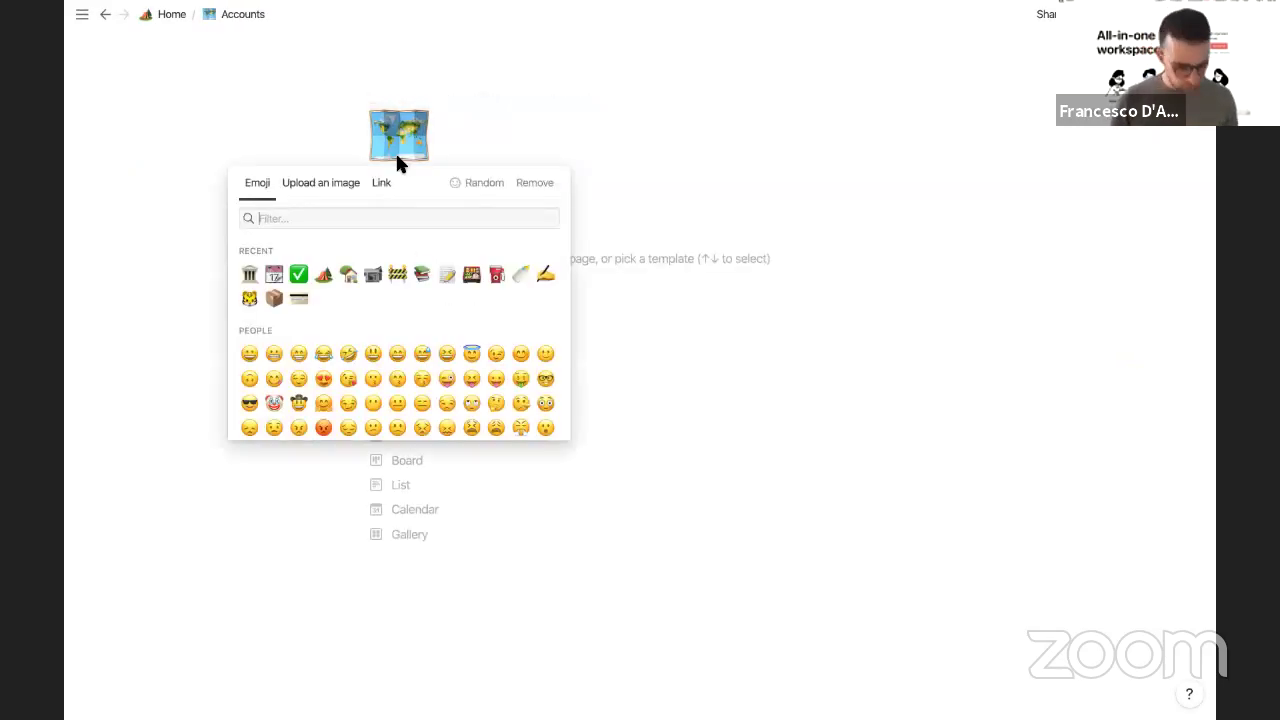
type("chart")
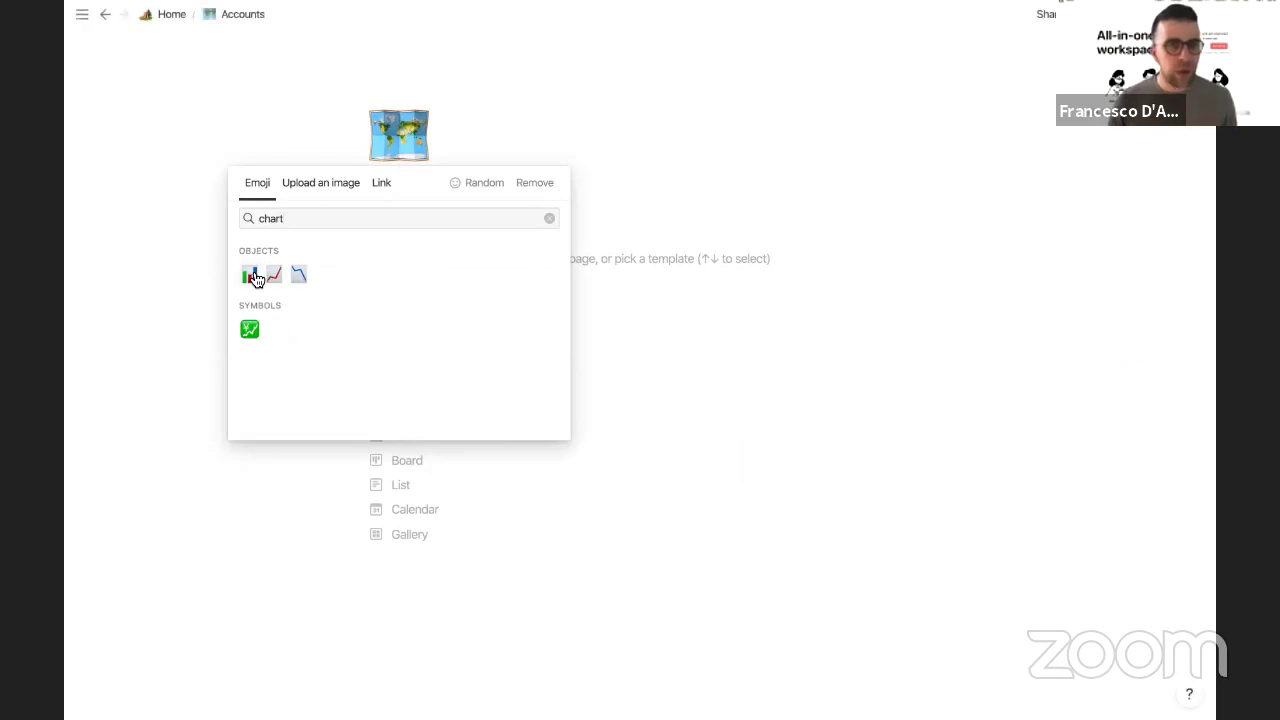
left_click(250, 276)
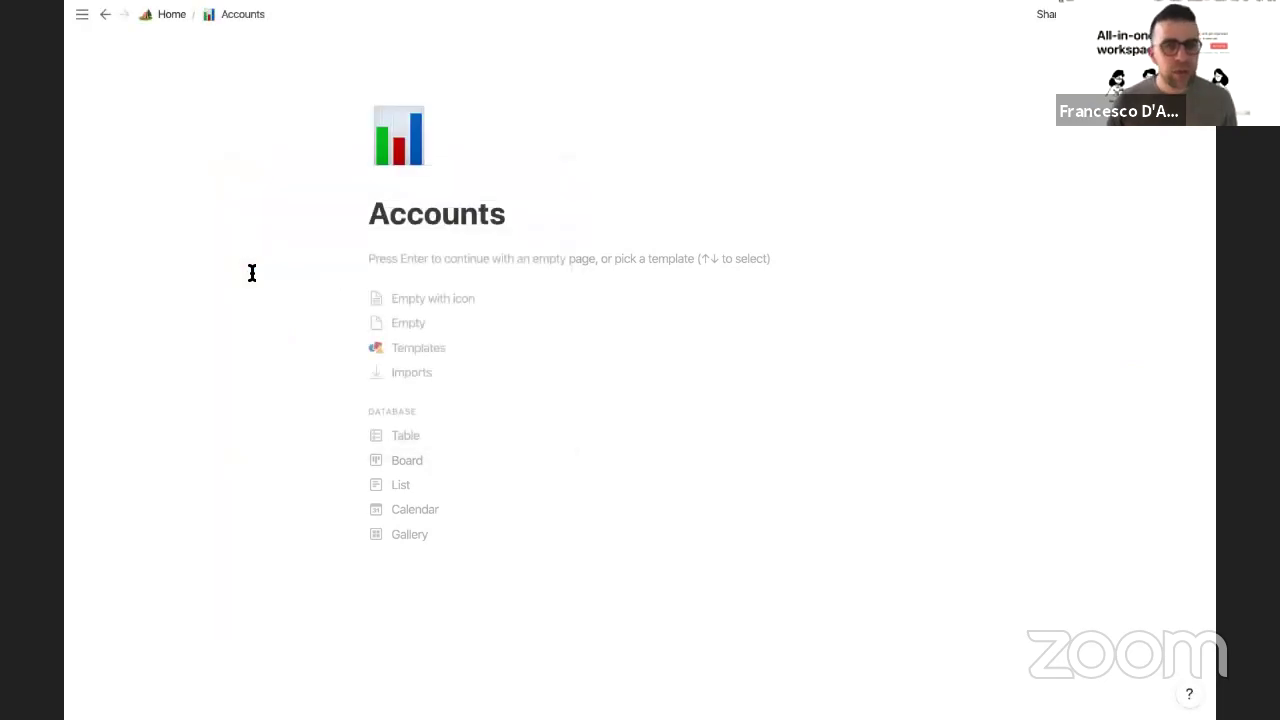
Step: Turn the Accounts page into a table with a narrower first column named Name of Account and the Tags column renamed Bank Name
left_click(455, 450)
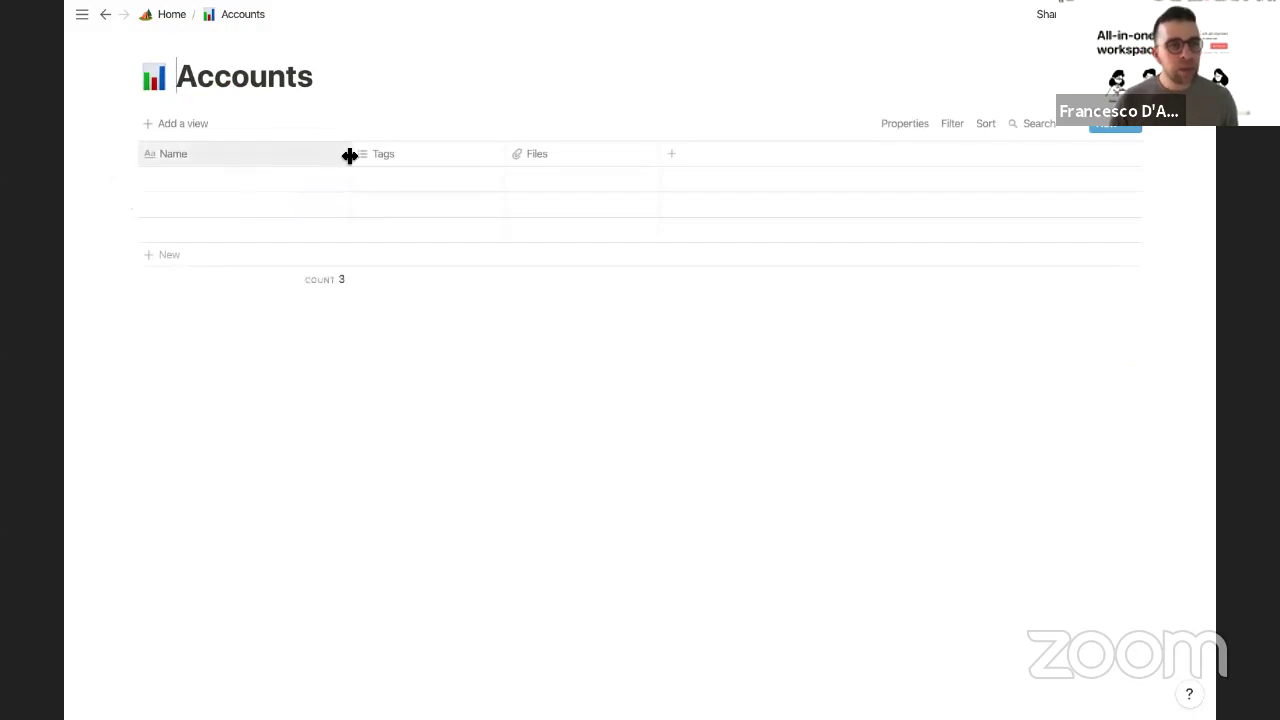
left_click_drag(349, 157, 275, 157)
left_click(227, 158)
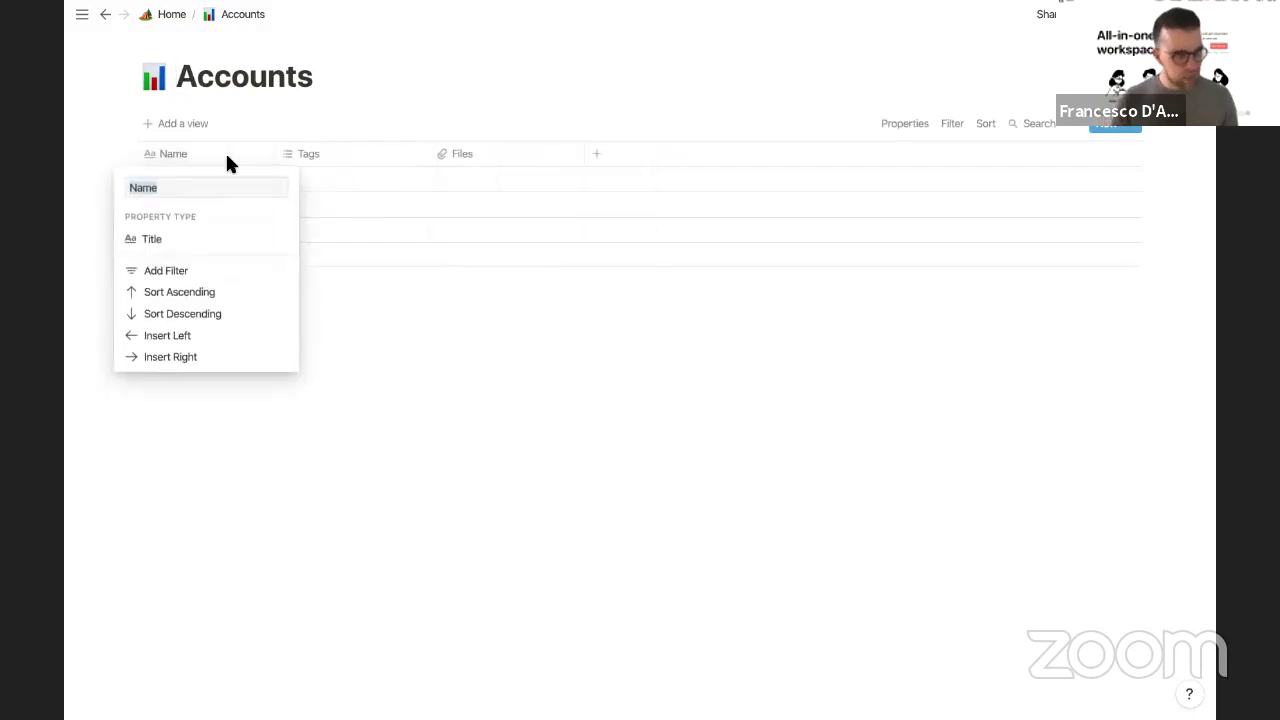
type("Name of Account")
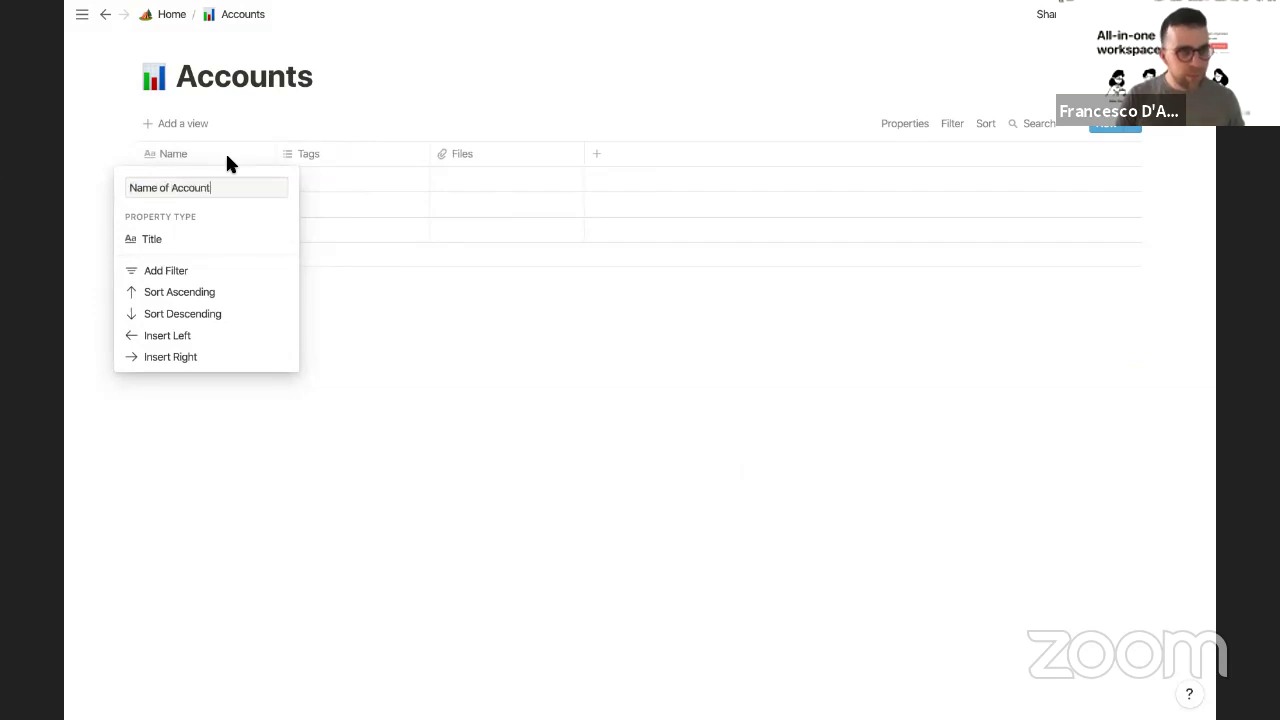
key("Return")
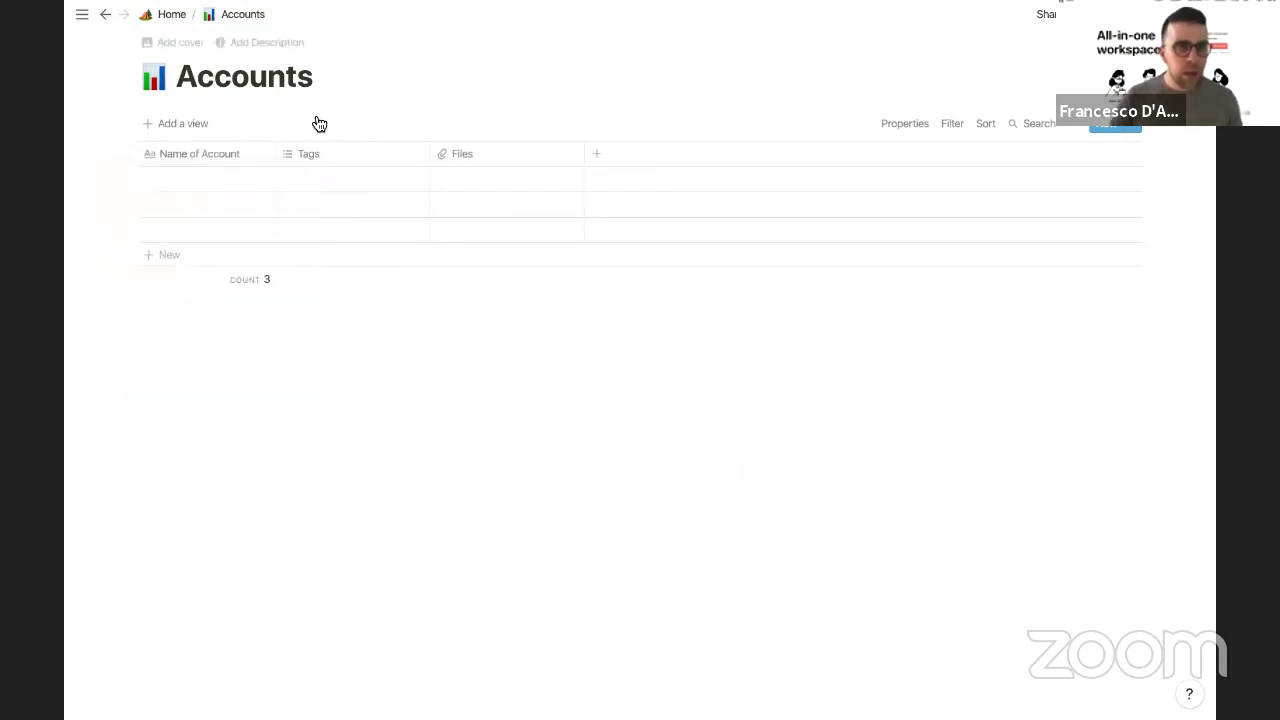
left_click(333, 153)
type("Bank Name")
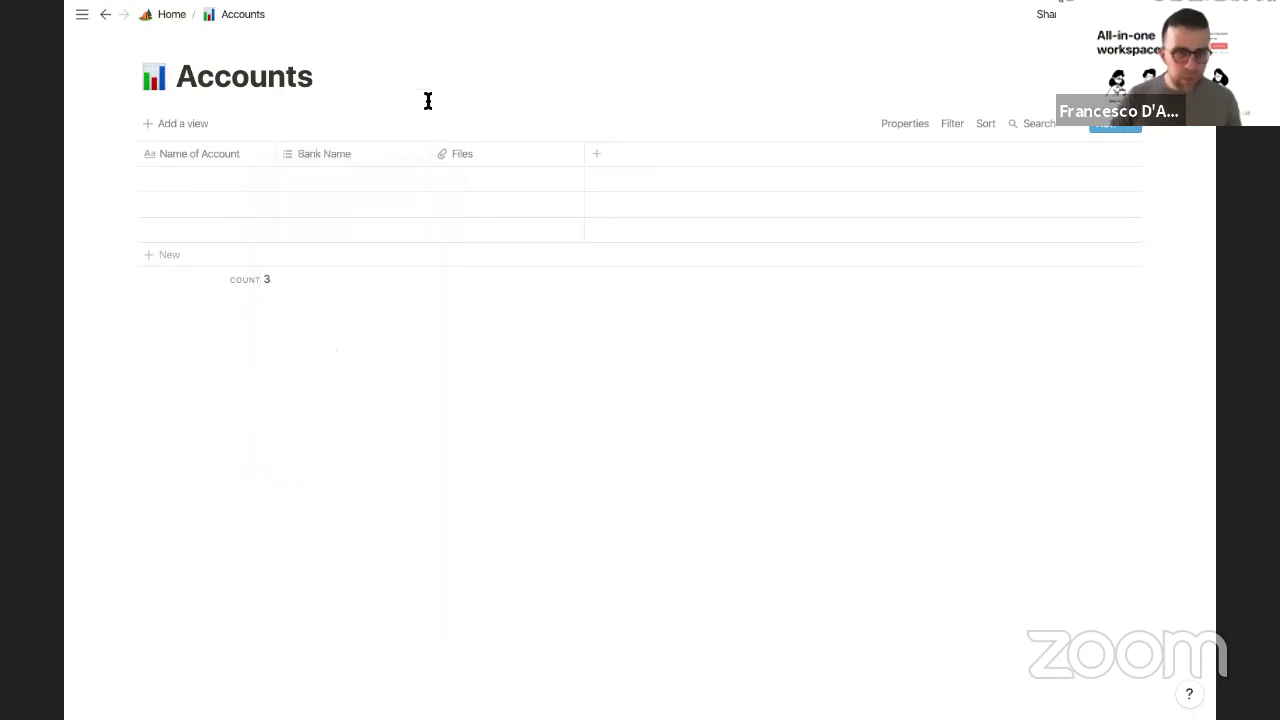
Step: Add a multi-select column named Type between the Bank Name and Files columns
left_click(596, 153)
left_click(648, 240)
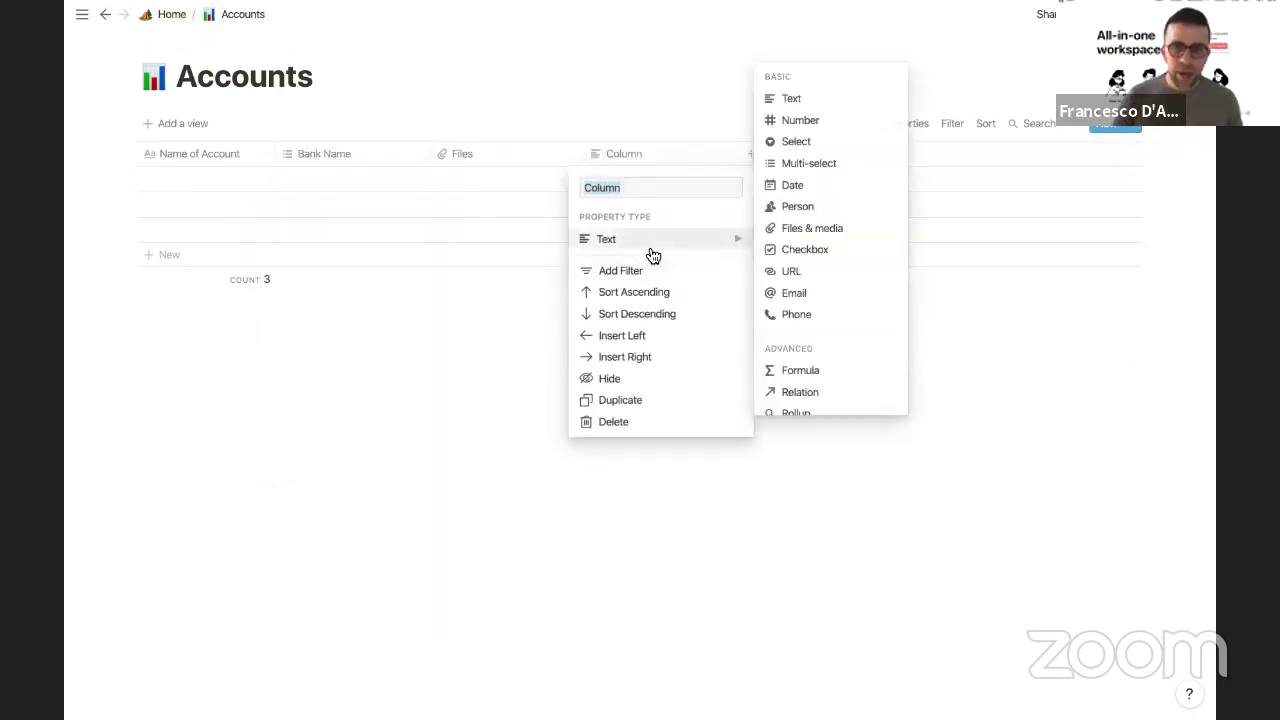
left_click(817, 166)
left_click_drag(640, 151, 495, 160)
left_click(489, 152)
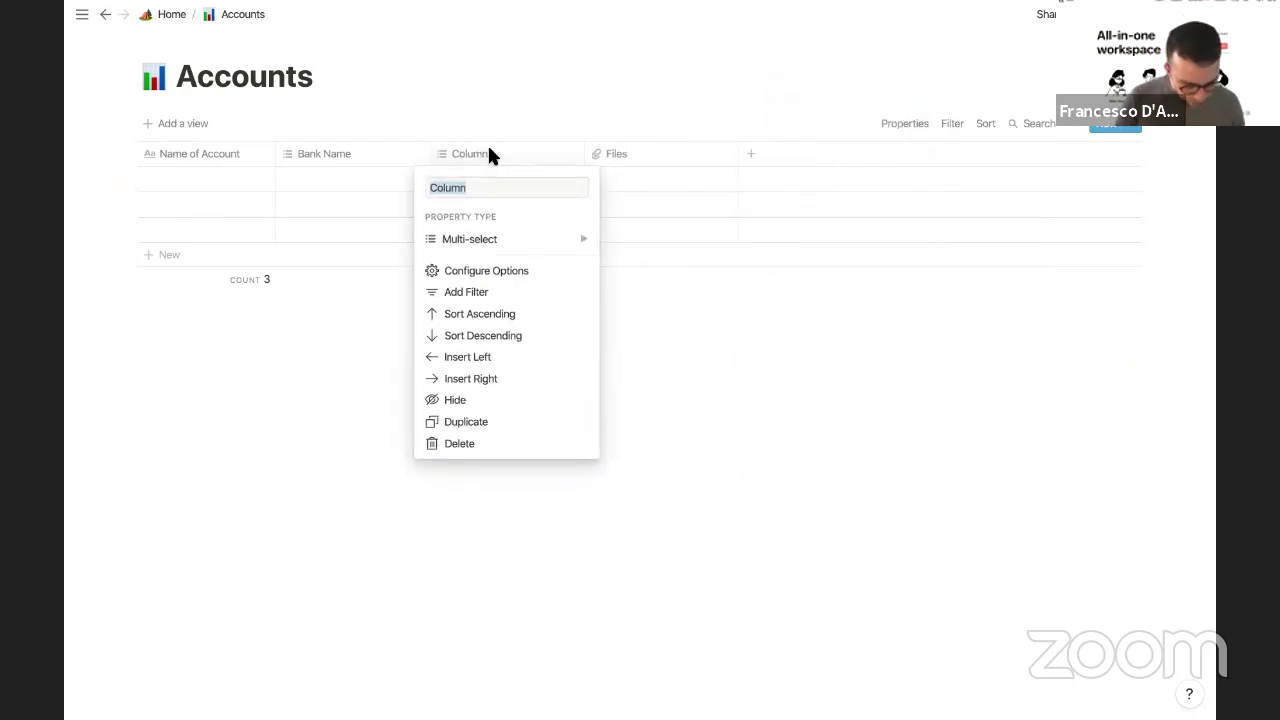
type("Type")
key("Return")
Step: Convert the Files column to a Number property named How Much? with the Pound format
left_click(651, 154)
mouse_move(711, 240)
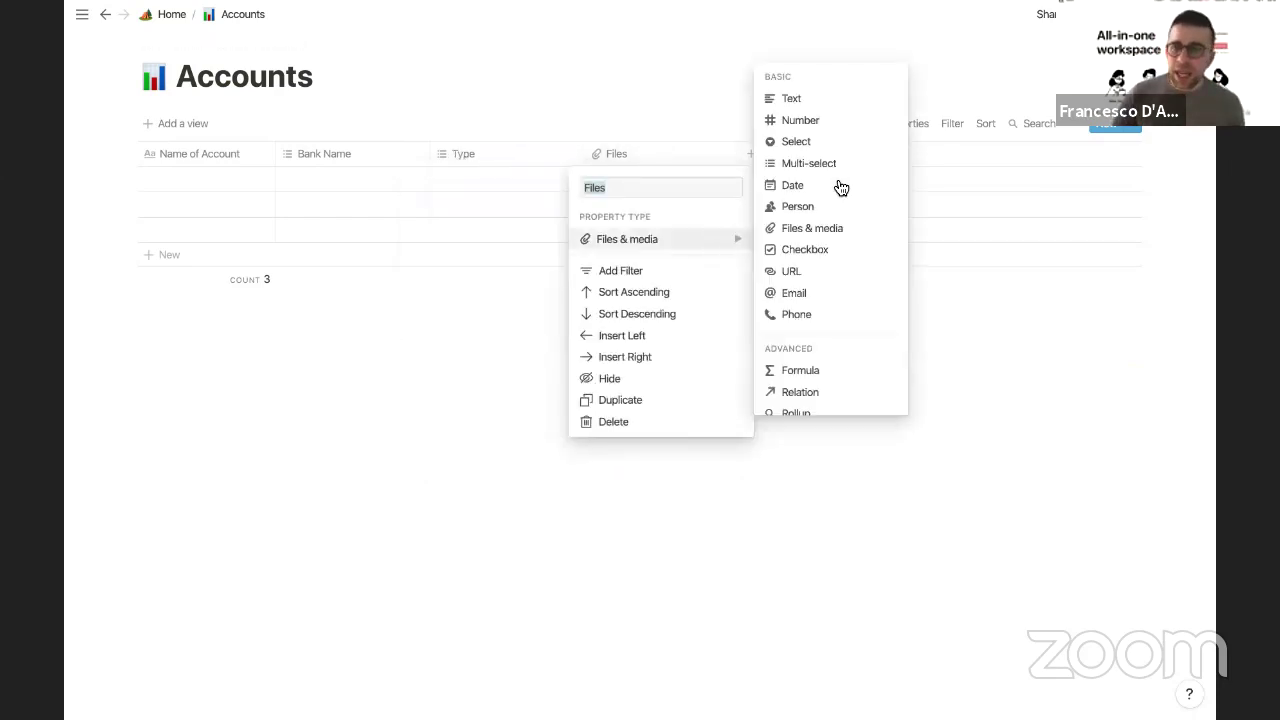
left_click(823, 123)
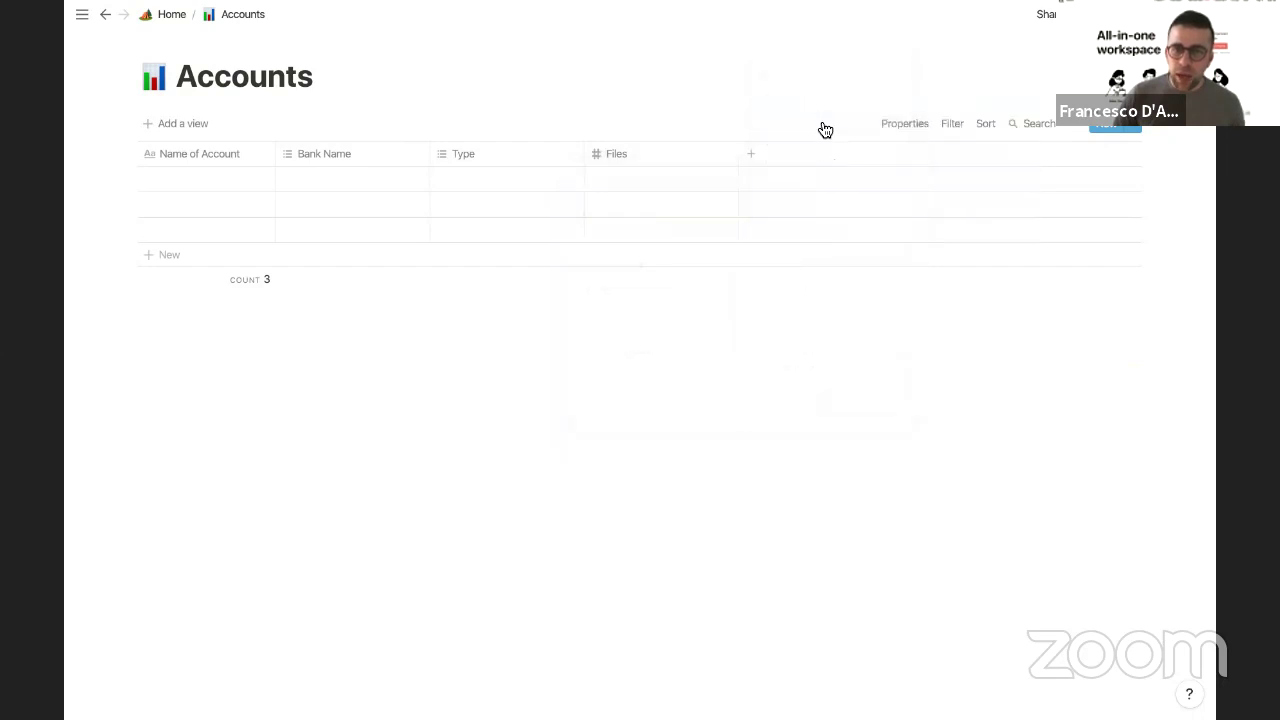
left_click(673, 156)
type("How Much?")
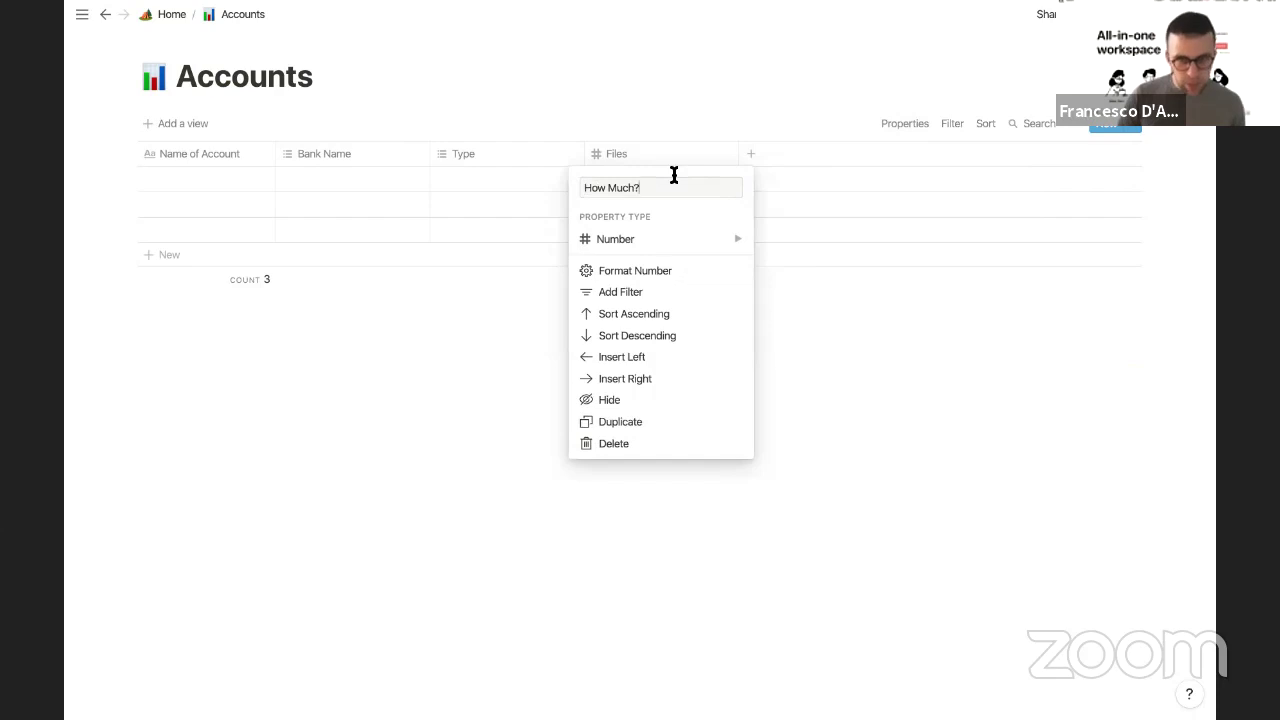
left_click(671, 271)
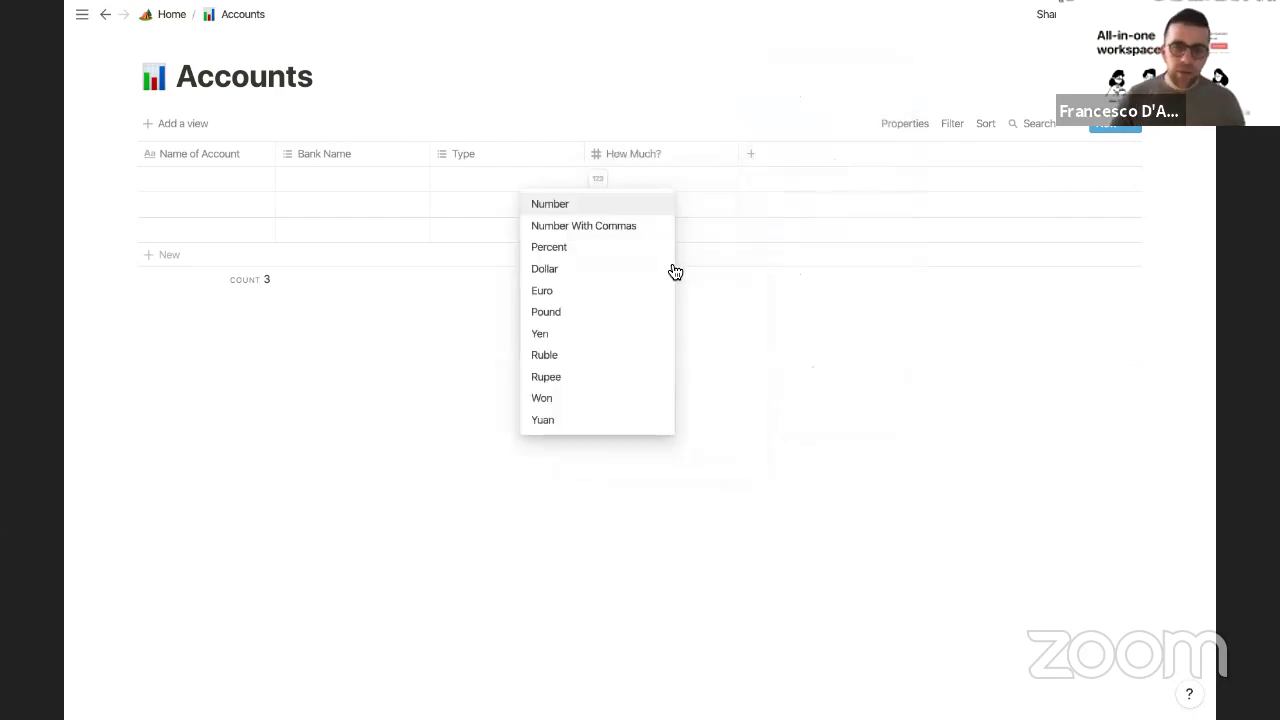
left_click(611, 314)
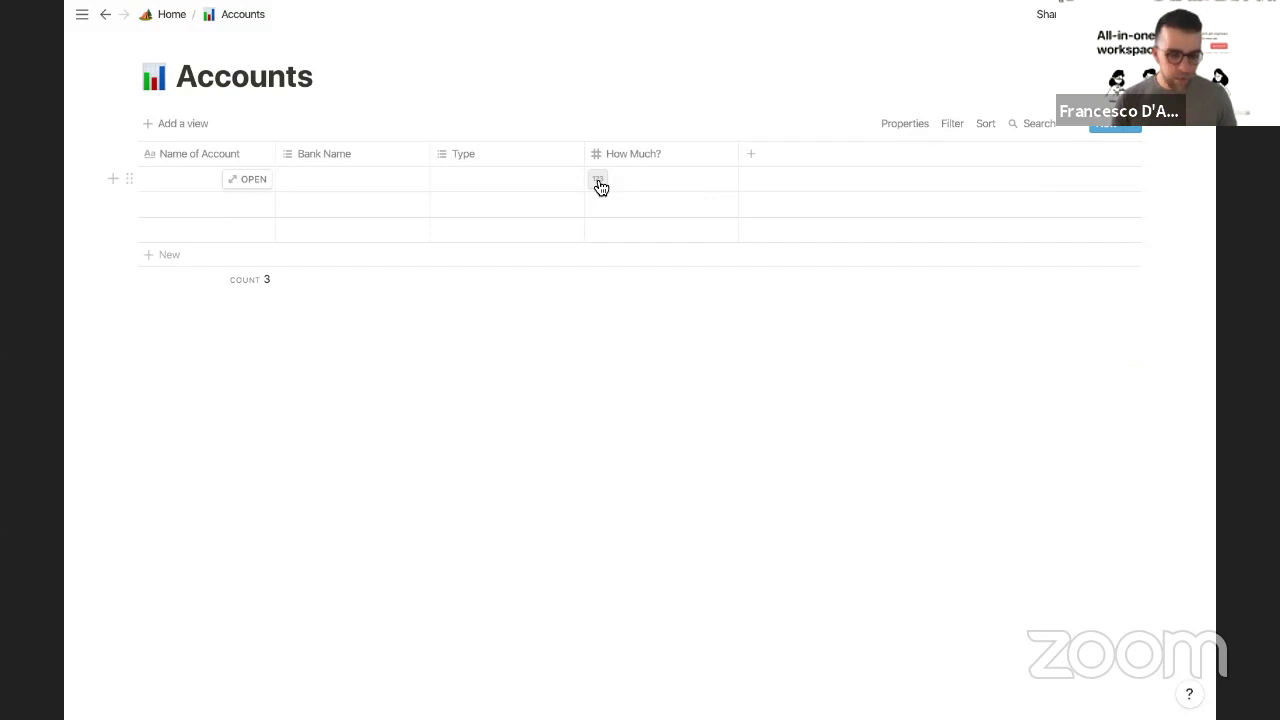
Step: Enter Personal as the account name in the first row
left_click(198, 183)
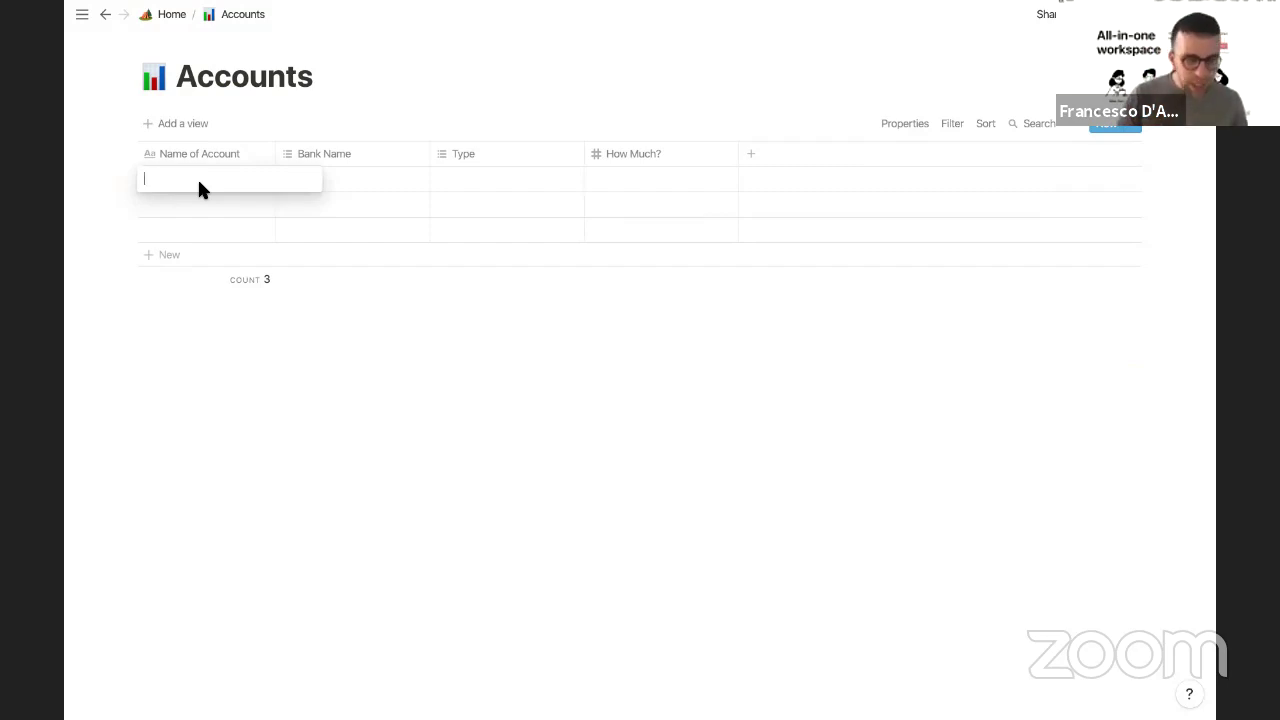
type("Personal")
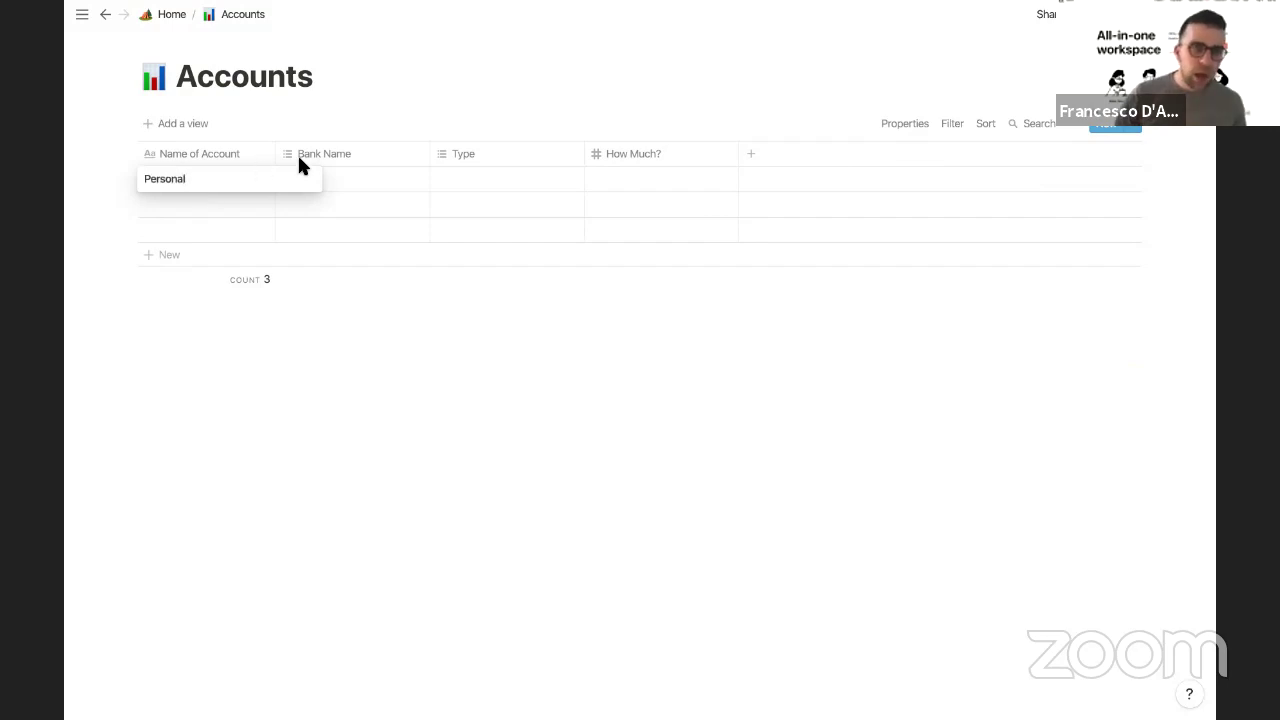
key("Return")
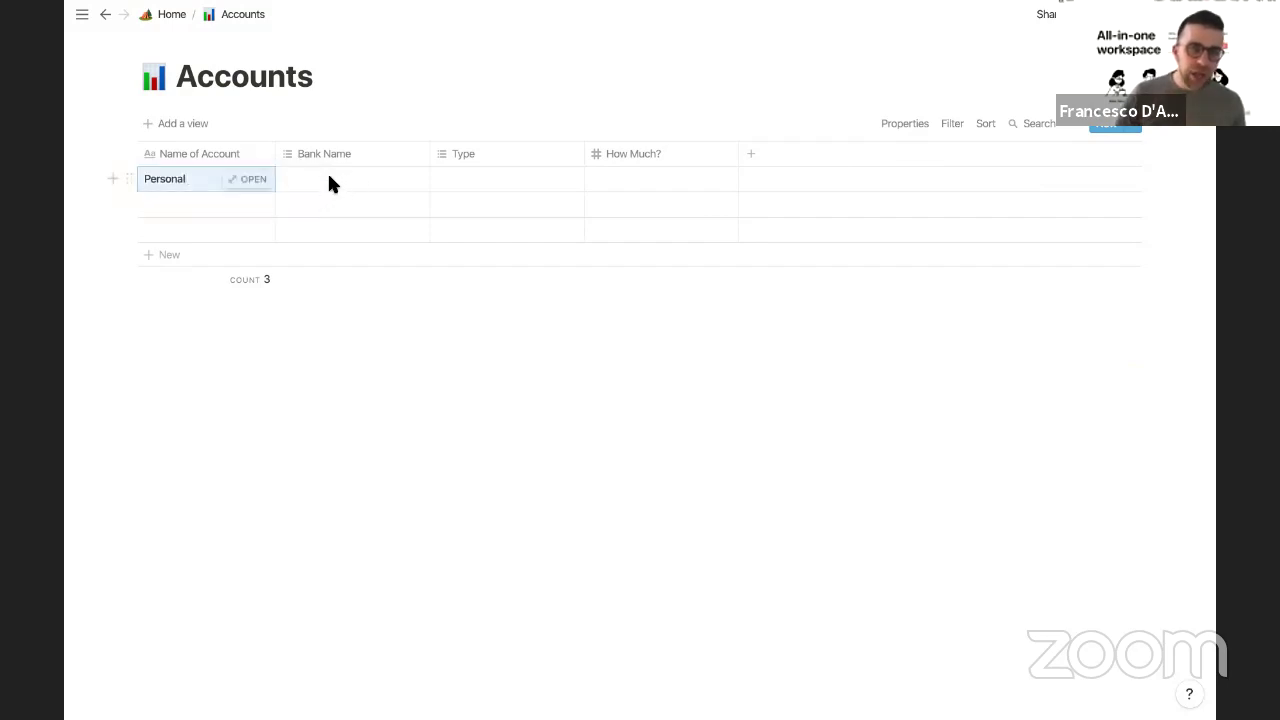
Step: Create and assign NatWest as the first row's bank name and Personal as its type
left_click(314, 186)
type("NatWest")
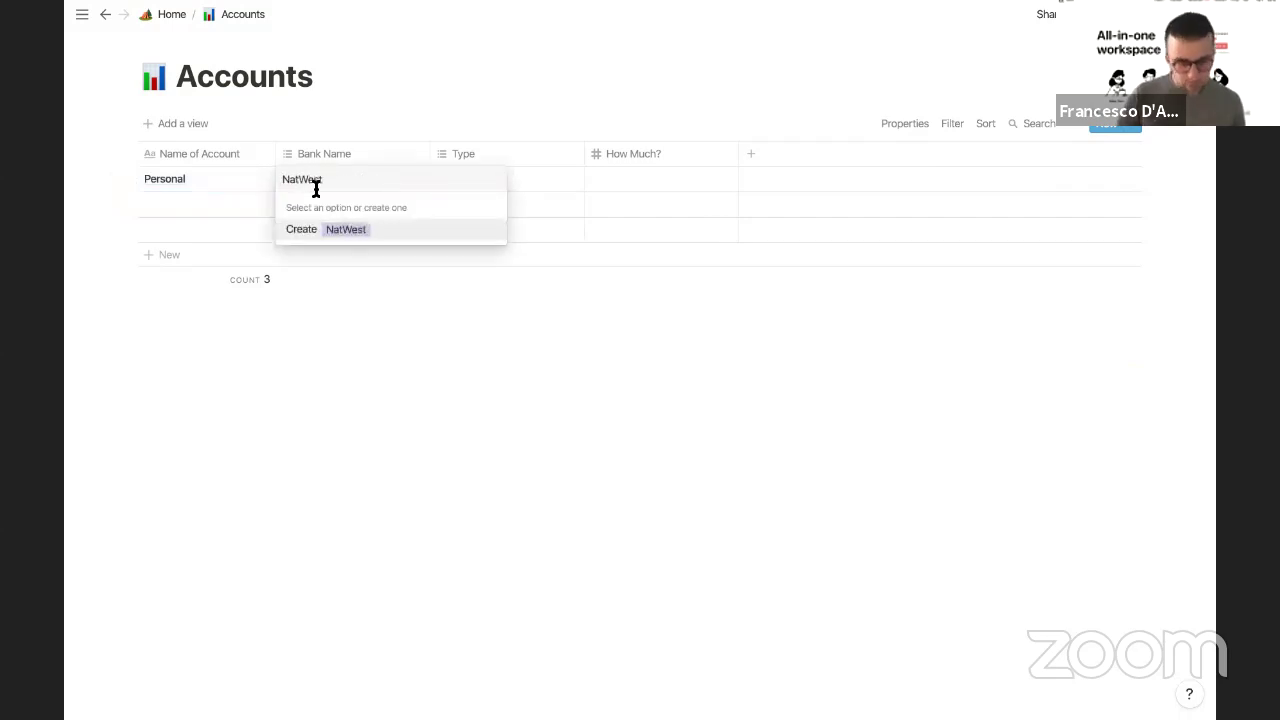
key("Return")
key("Escape")
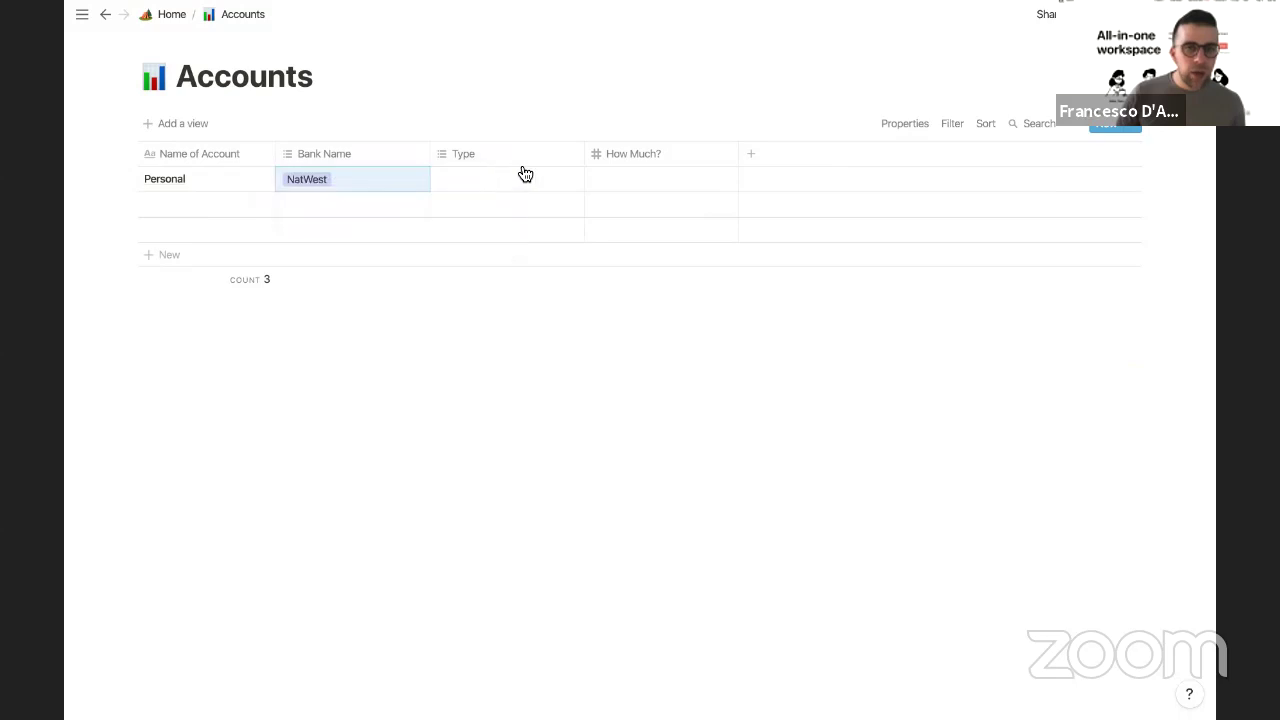
left_click(508, 177)
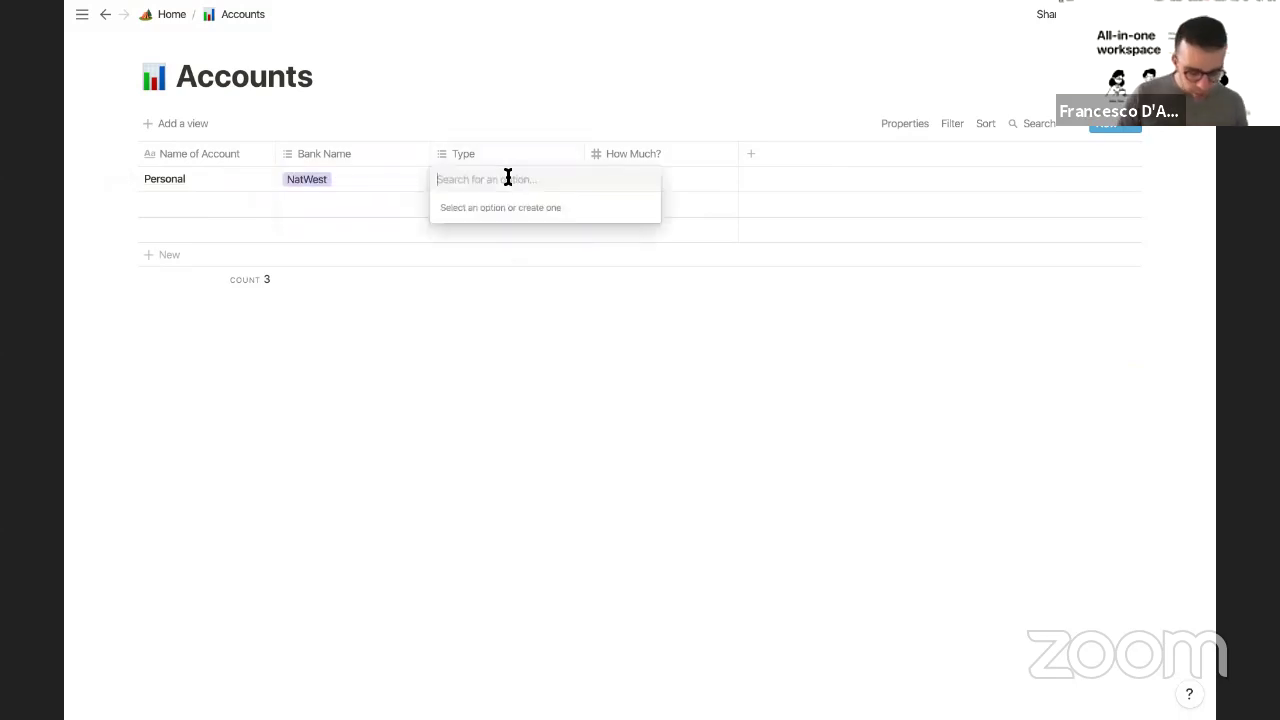
type("Personal")
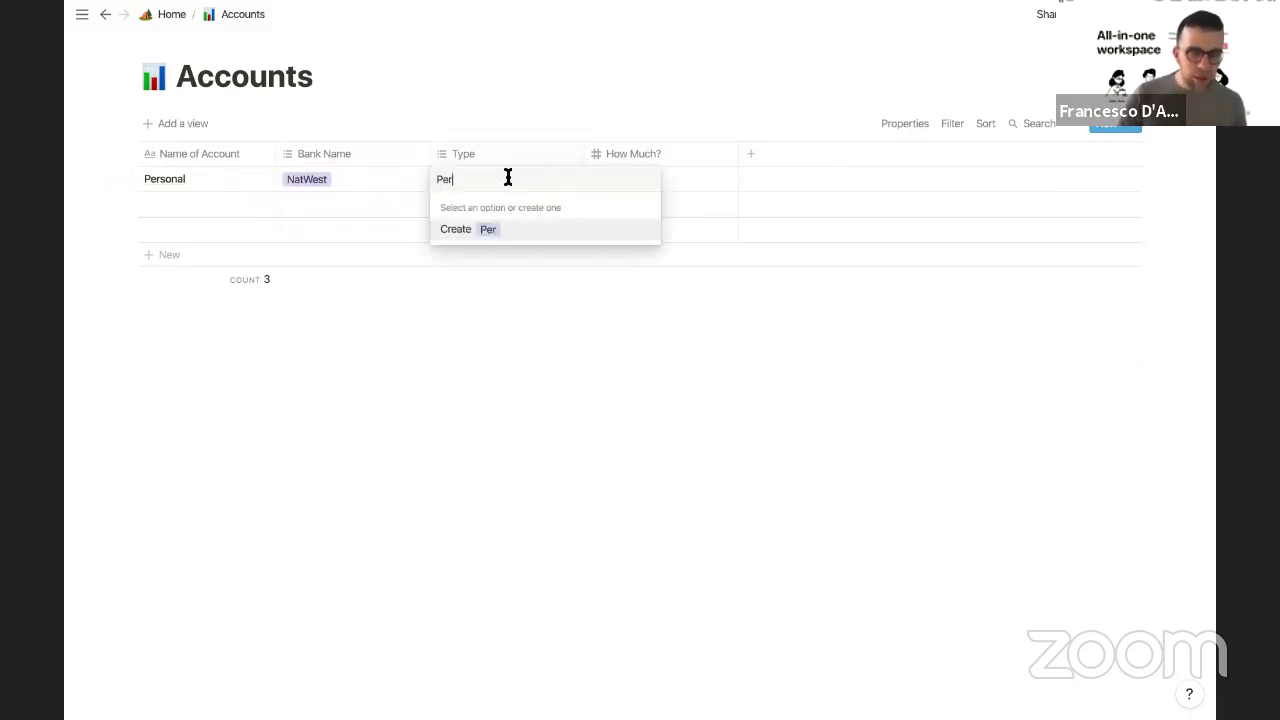
key("Return")
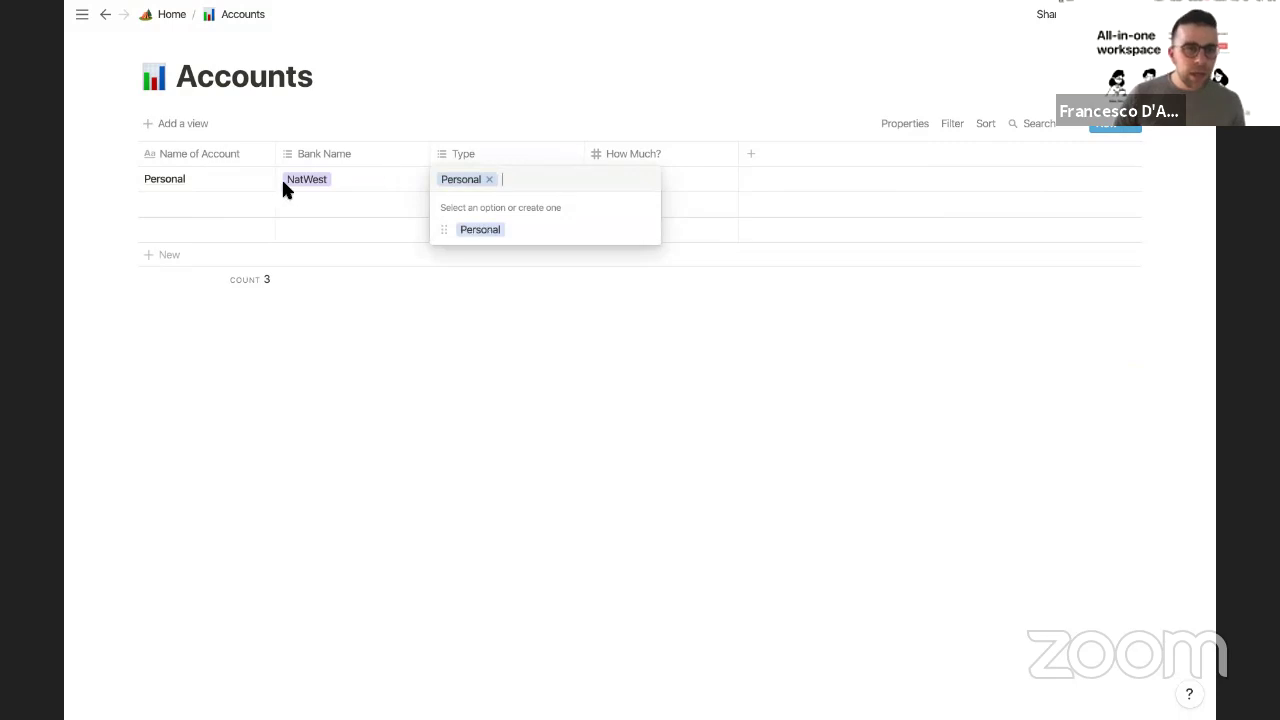
key("Escape")
Step: Rename the first row's account to Current Account and set its How Much? amount to 1000
left_click(221, 180)
key("ctrl+a")
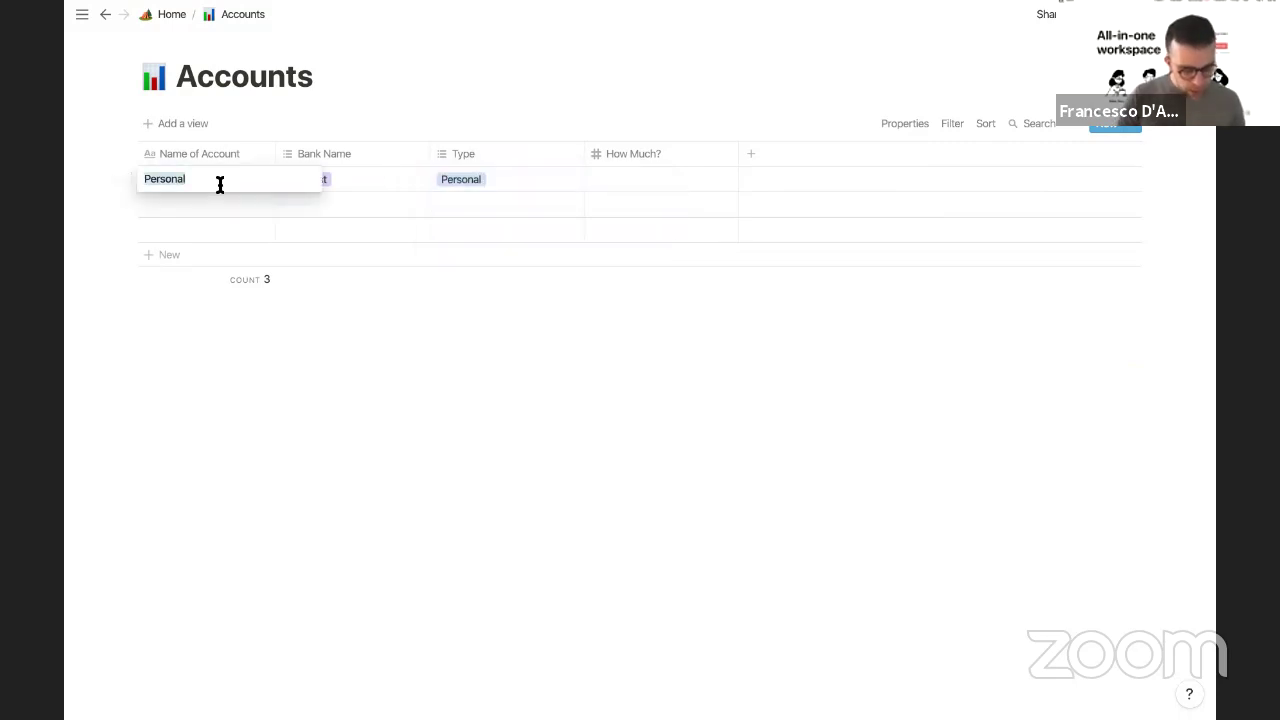
type("Current A")
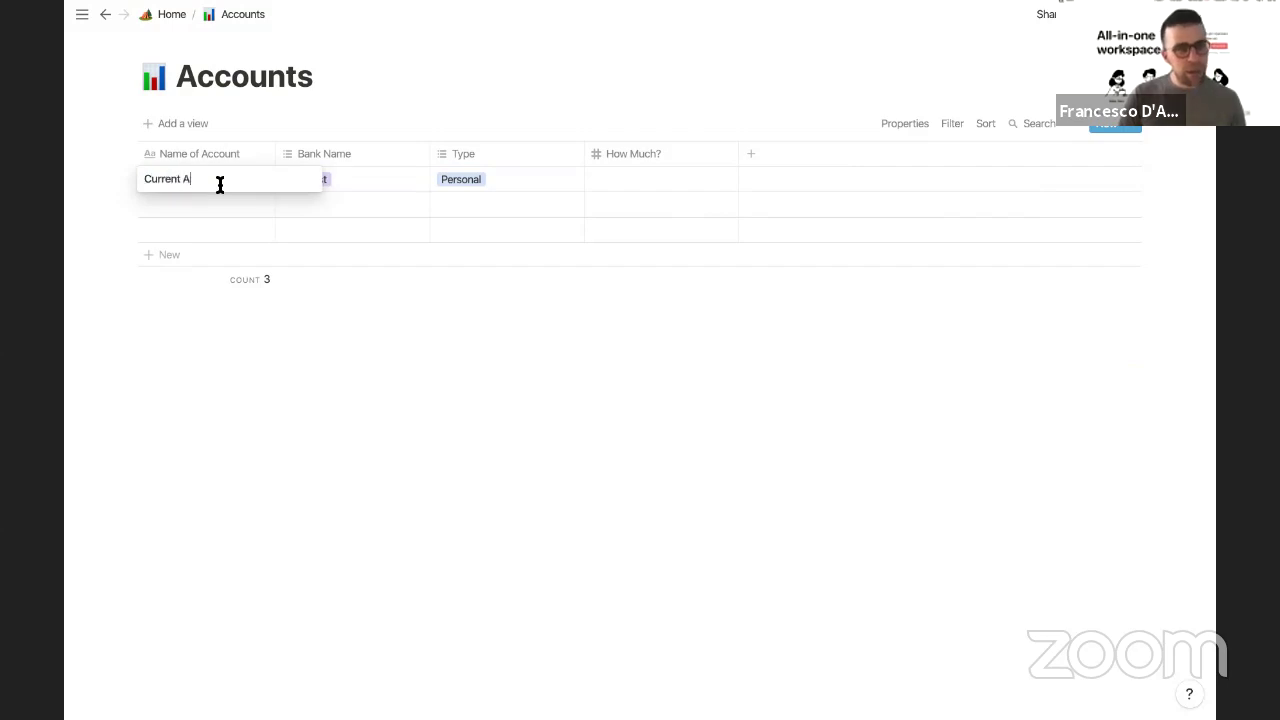
type("ccount")
key("Return")
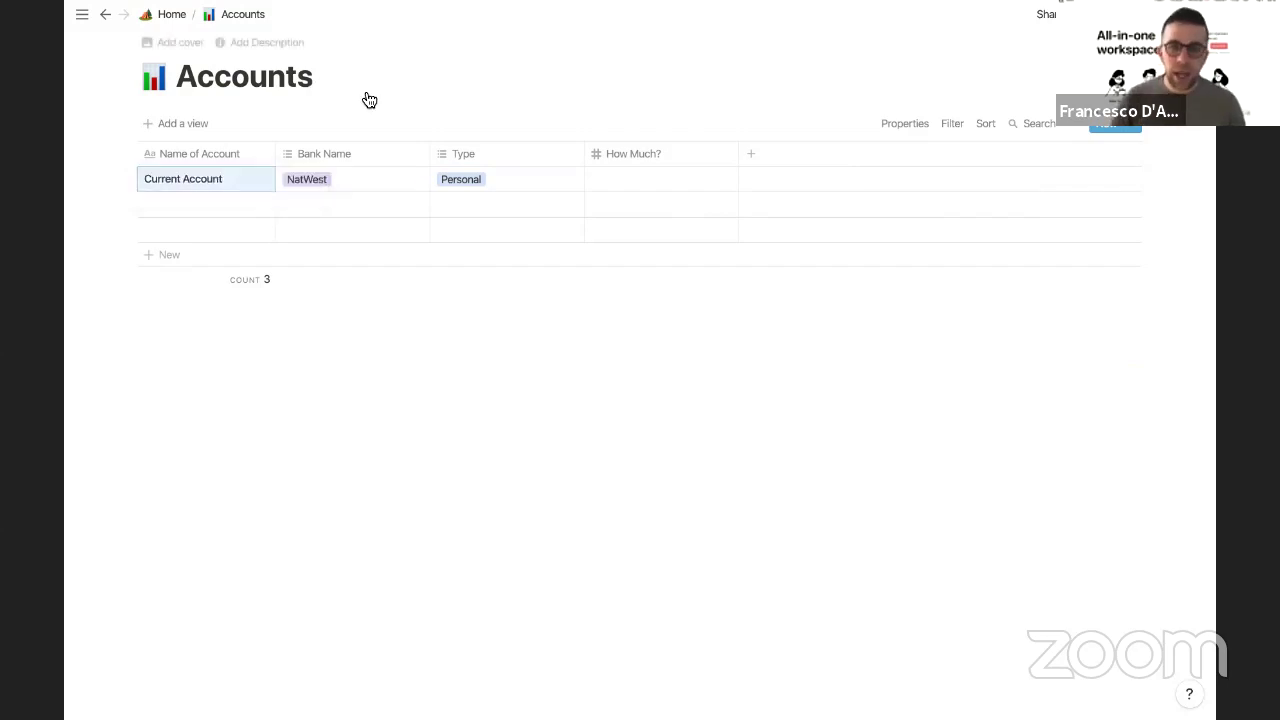
left_click(658, 183)
type("1000")
key("Return")
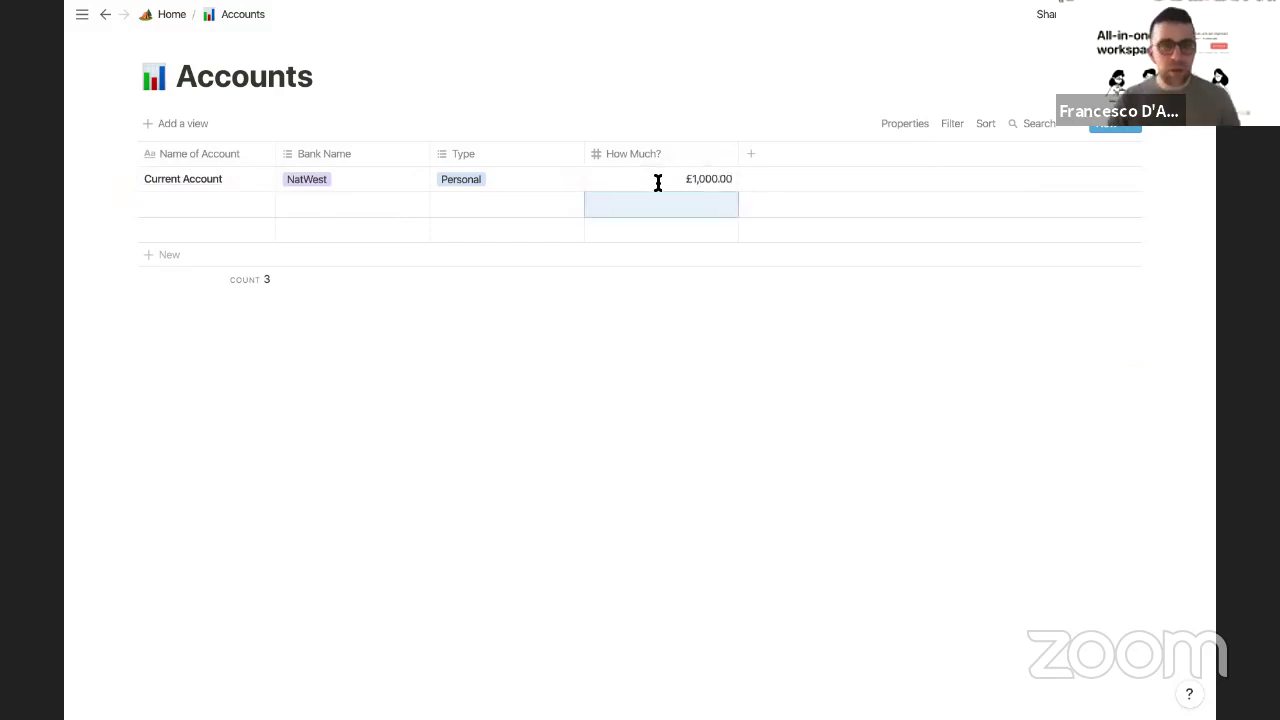
Step: Name the account in the second row Joint Current Account
left_click(168, 211)
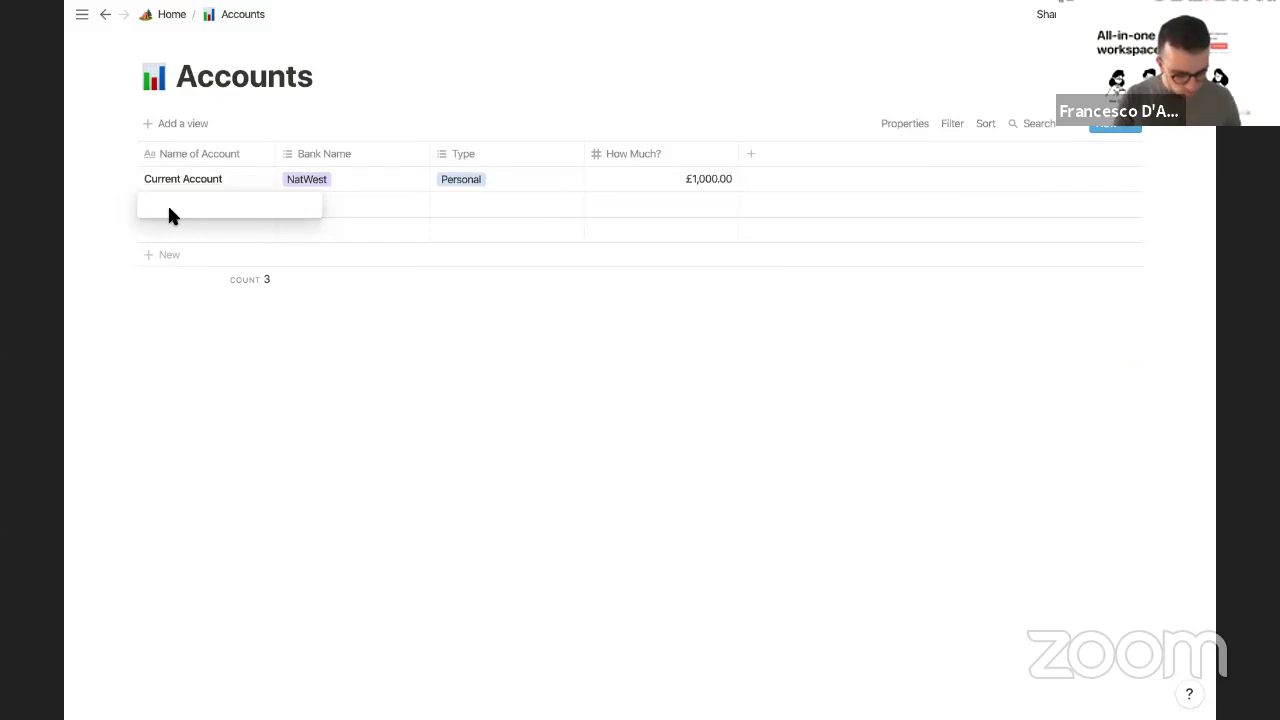
type("Joint Current")
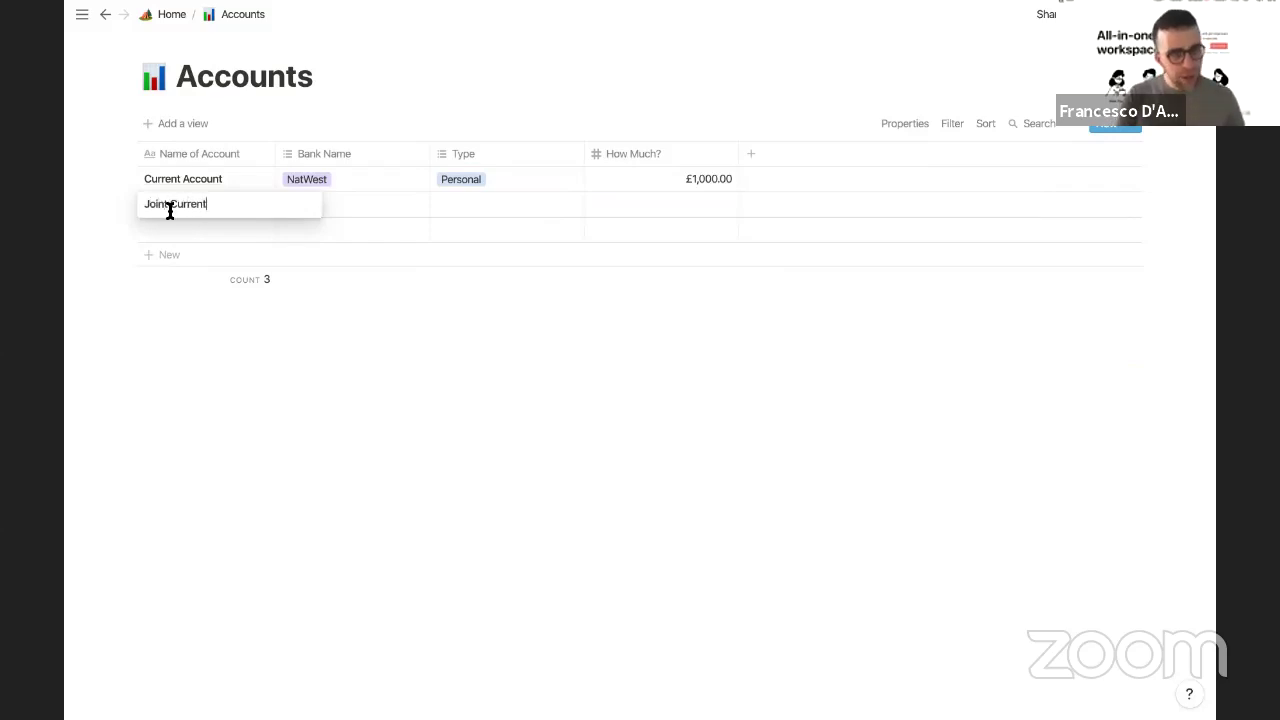
type(" Account")
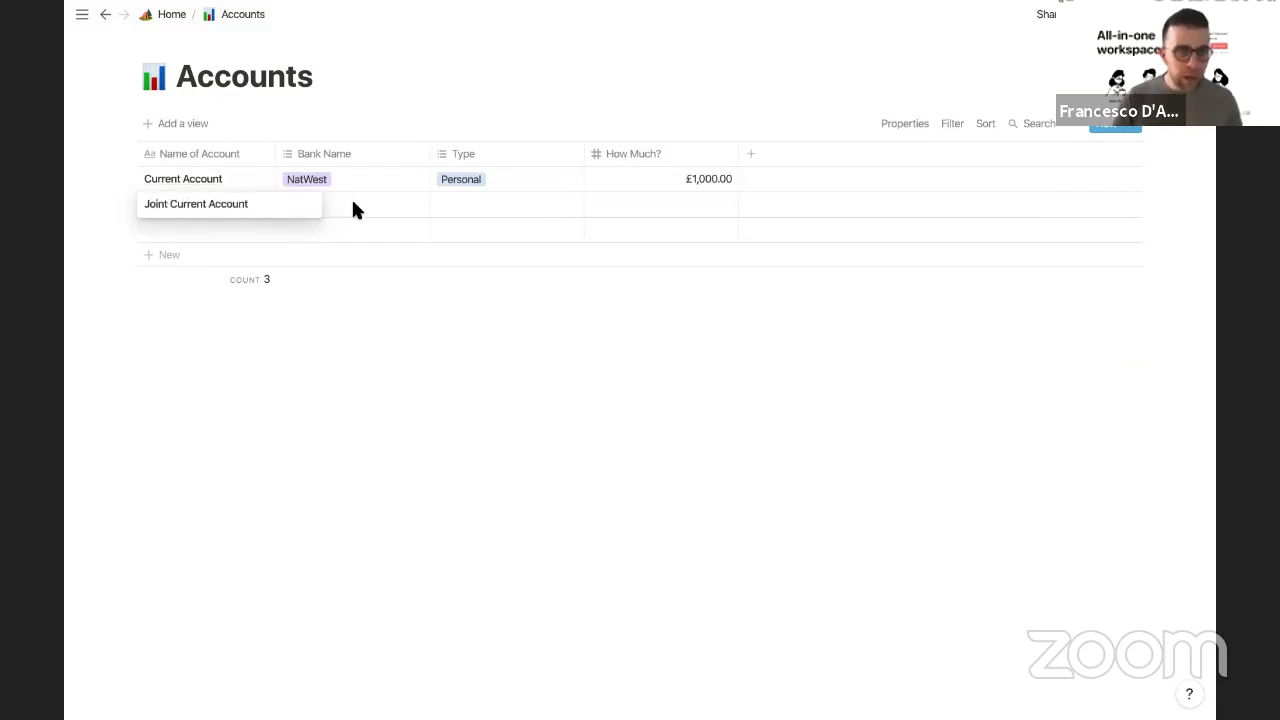
Step: Create and assign Lloyds as the Joint Current Account's bank name, with the option coloured green
left_click(343, 208)
type("Llo")
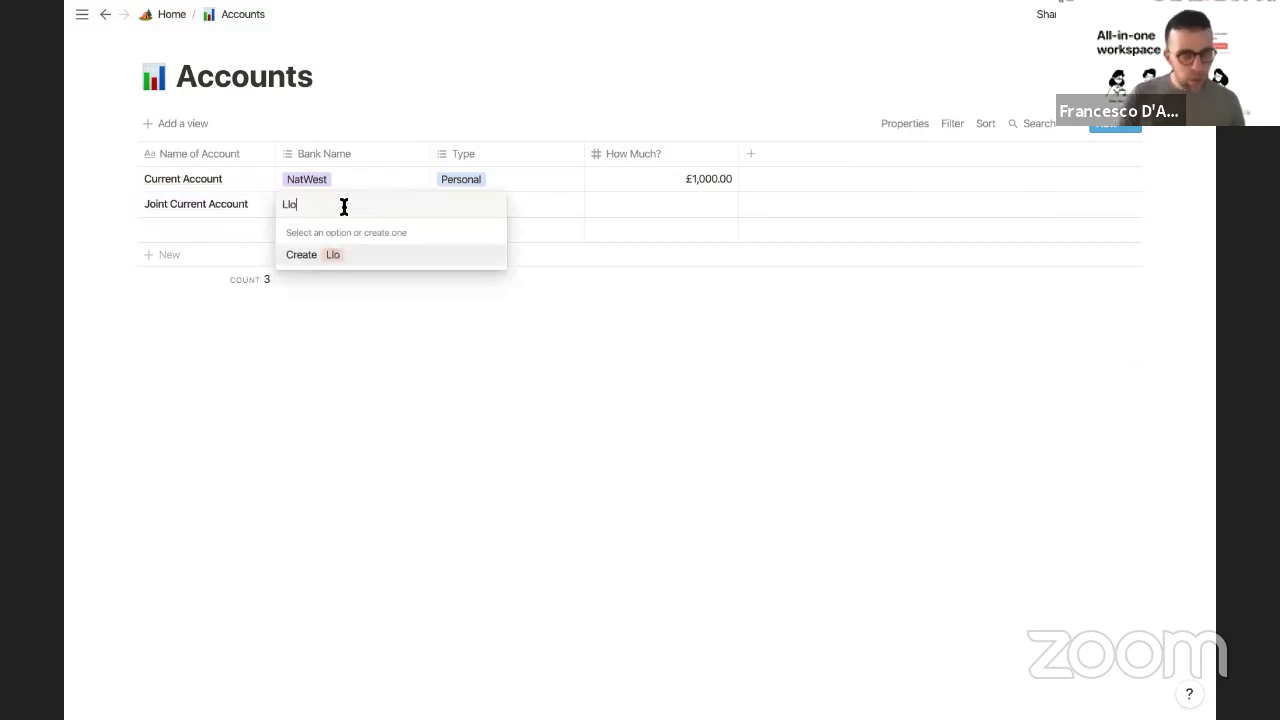
type("yds")
left_click(380, 256)
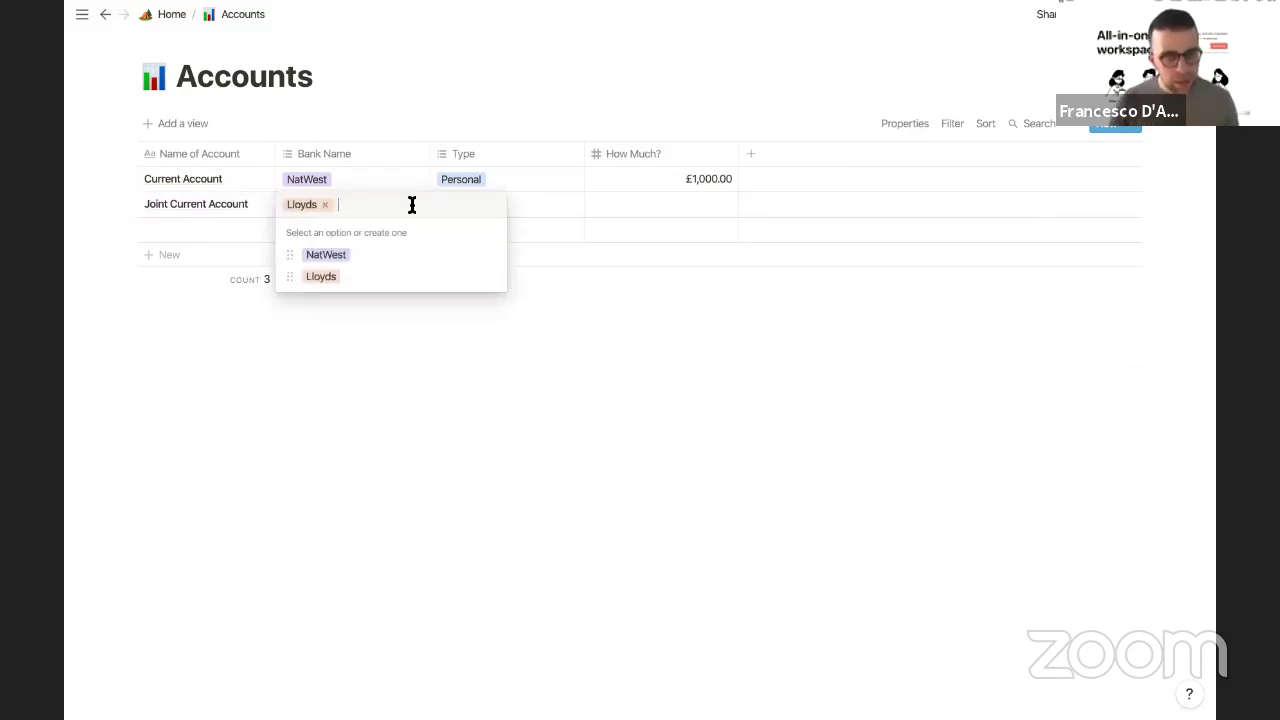
left_click(491, 276)
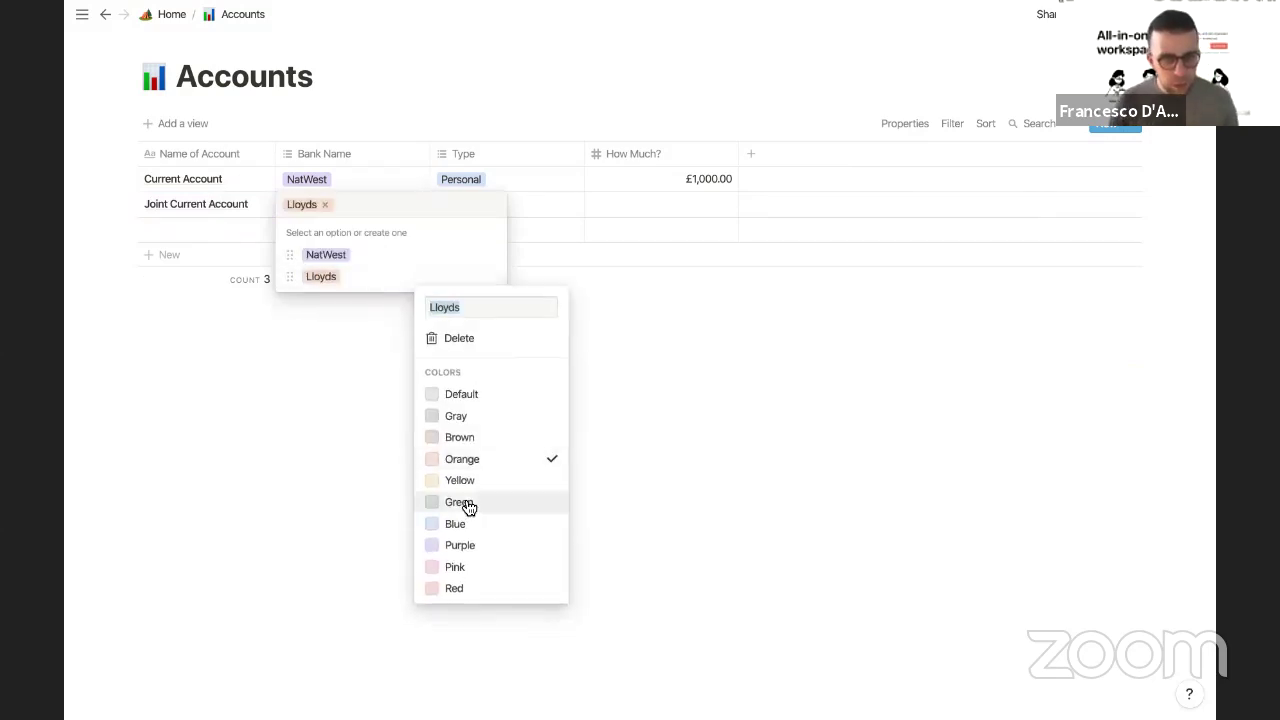
left_click(466, 503)
left_click(314, 403)
left_click(360, 319)
Step: Create and assign Joint as the Joint Current Account's type, with the option coloured yellow
left_click(471, 207)
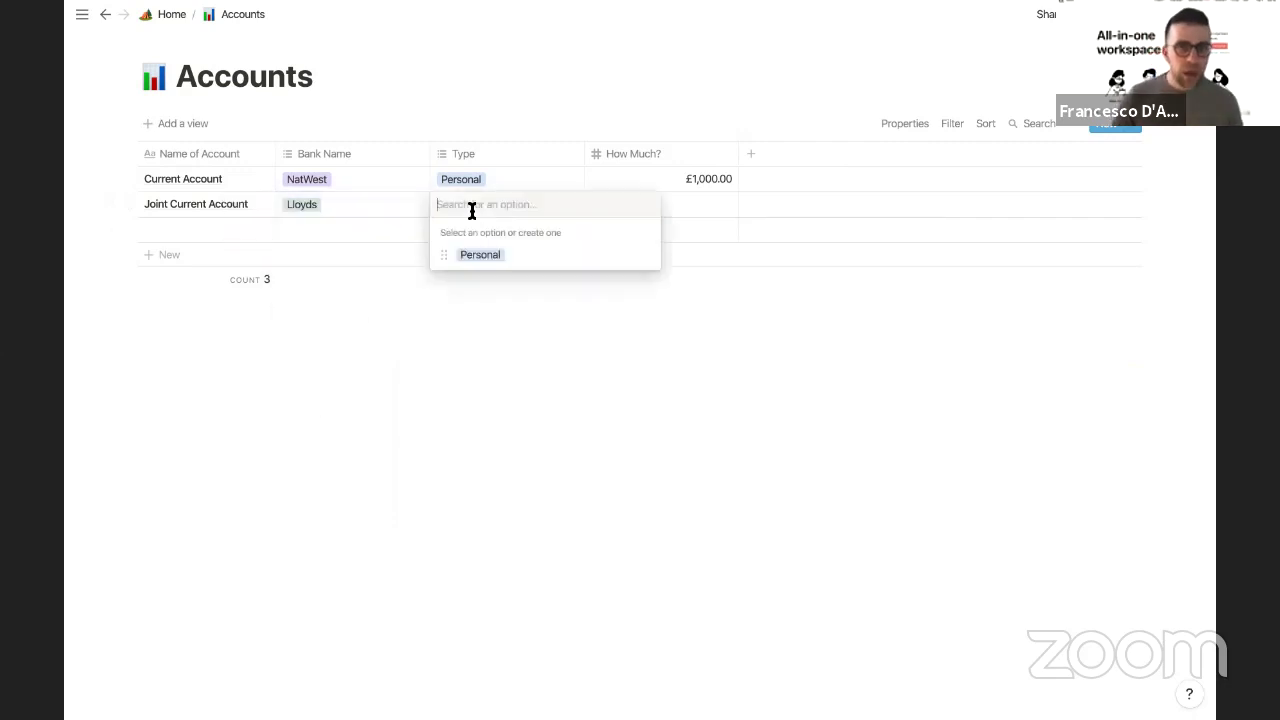
type("Joint")
key("Return")
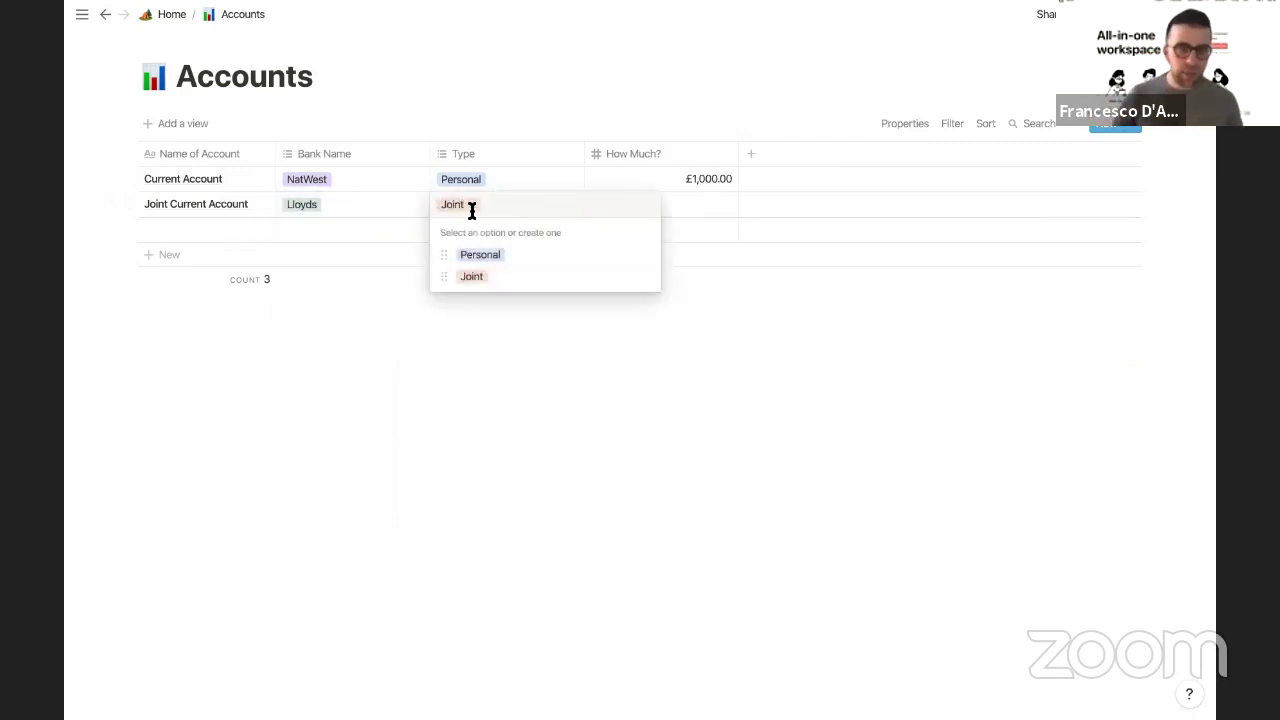
left_click(645, 277)
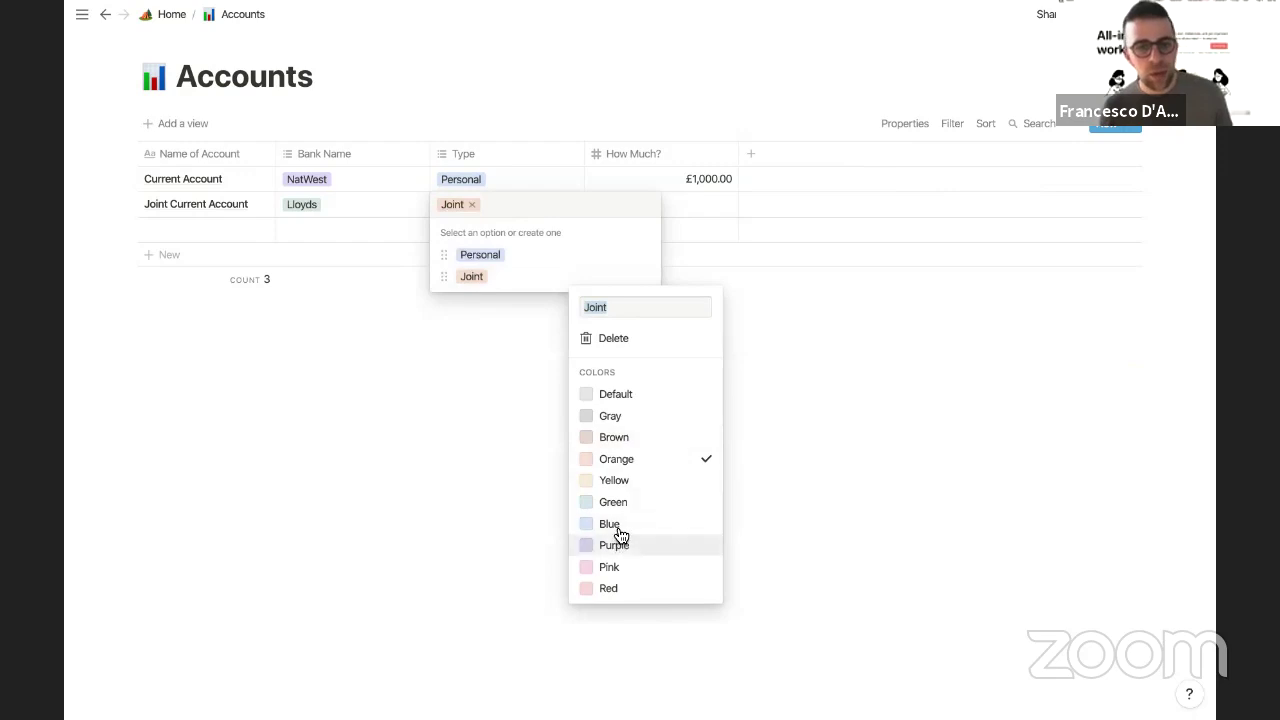
left_click(617, 482)
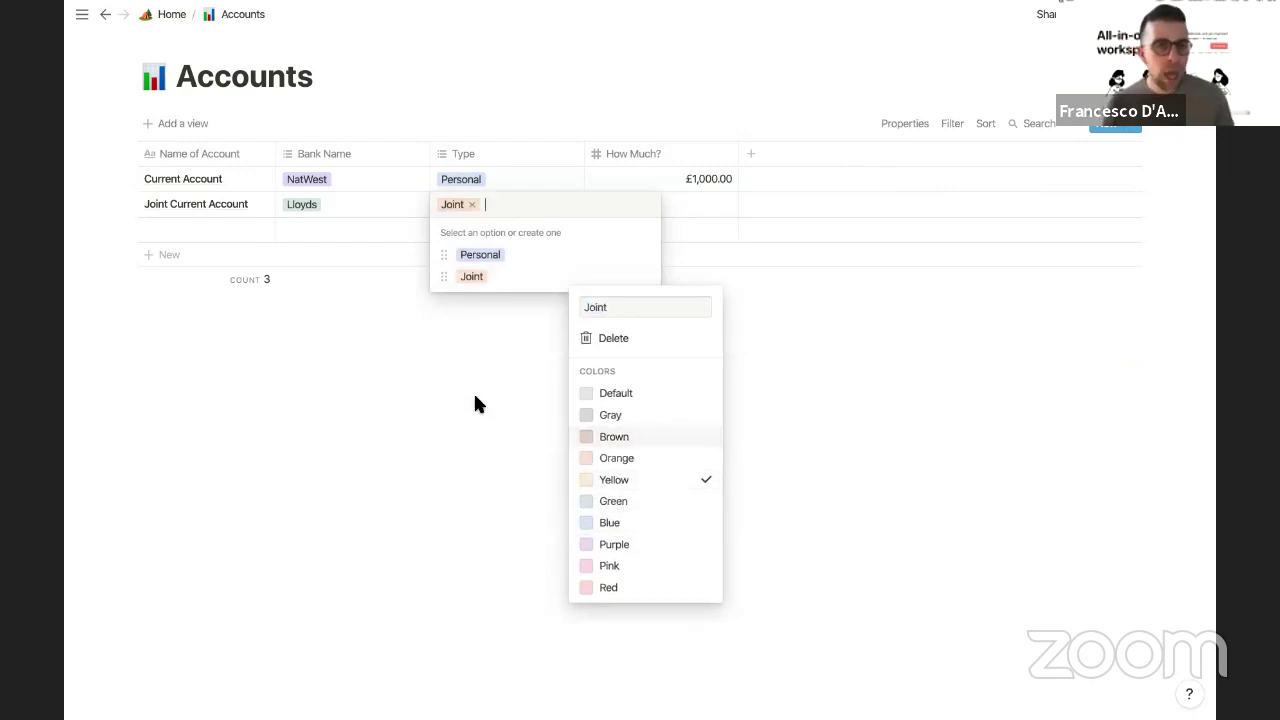
left_click(473, 403)
left_click(471, 360)
Step: Set the Joint Current Account's How Much? amount to 800
left_click(676, 203)
type("8")
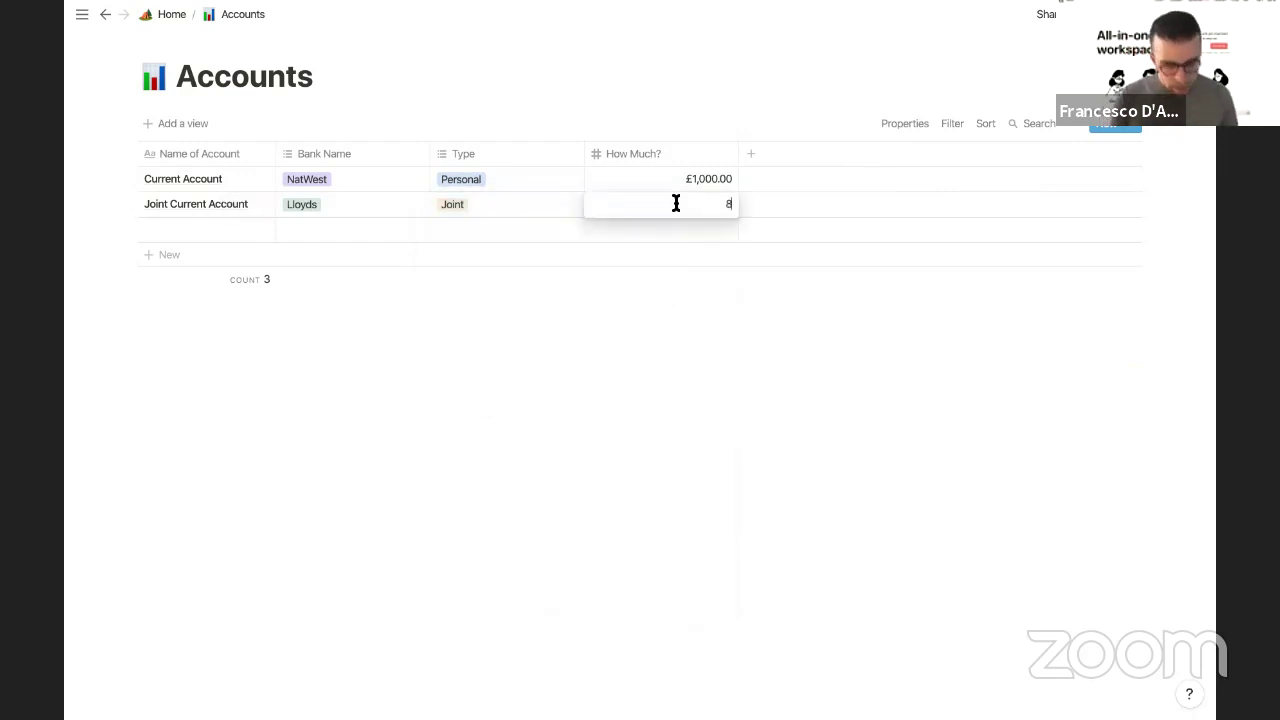
type("00")
key("Return")
Step: Name the account in the third row Pension Savings and create and assign Vanguard as its bank name
left_click(202, 231)
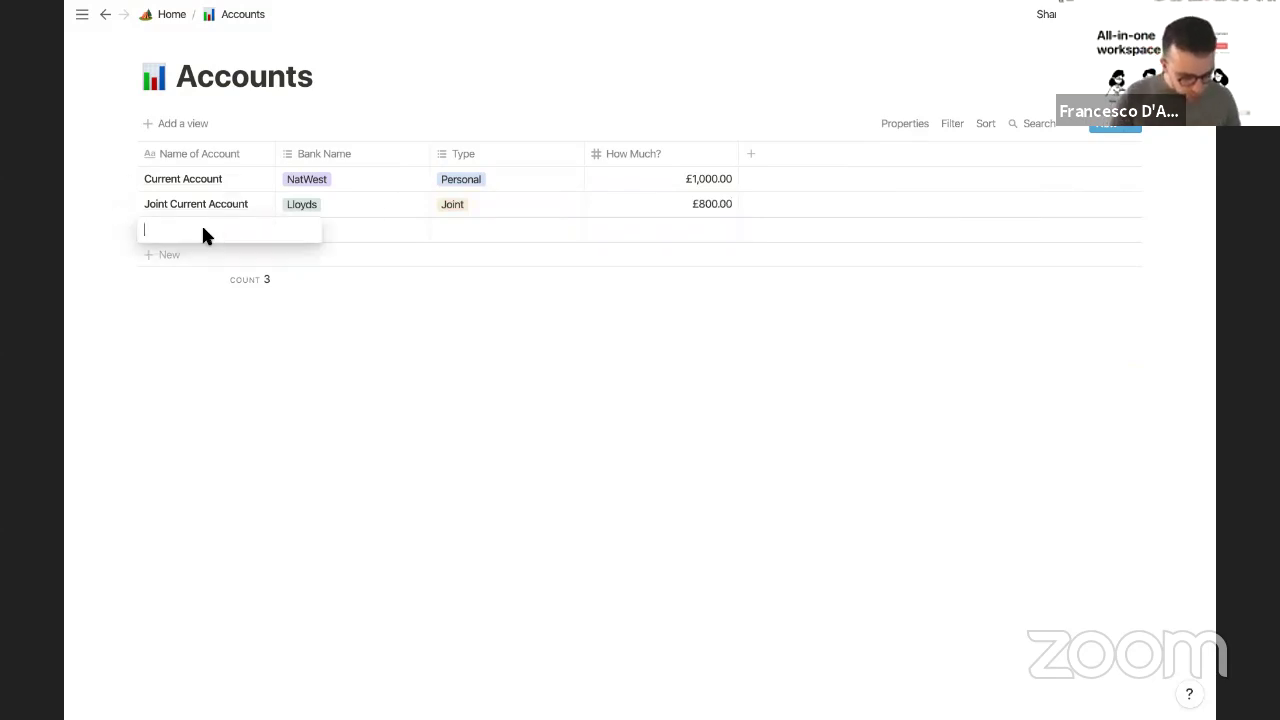
type("P")
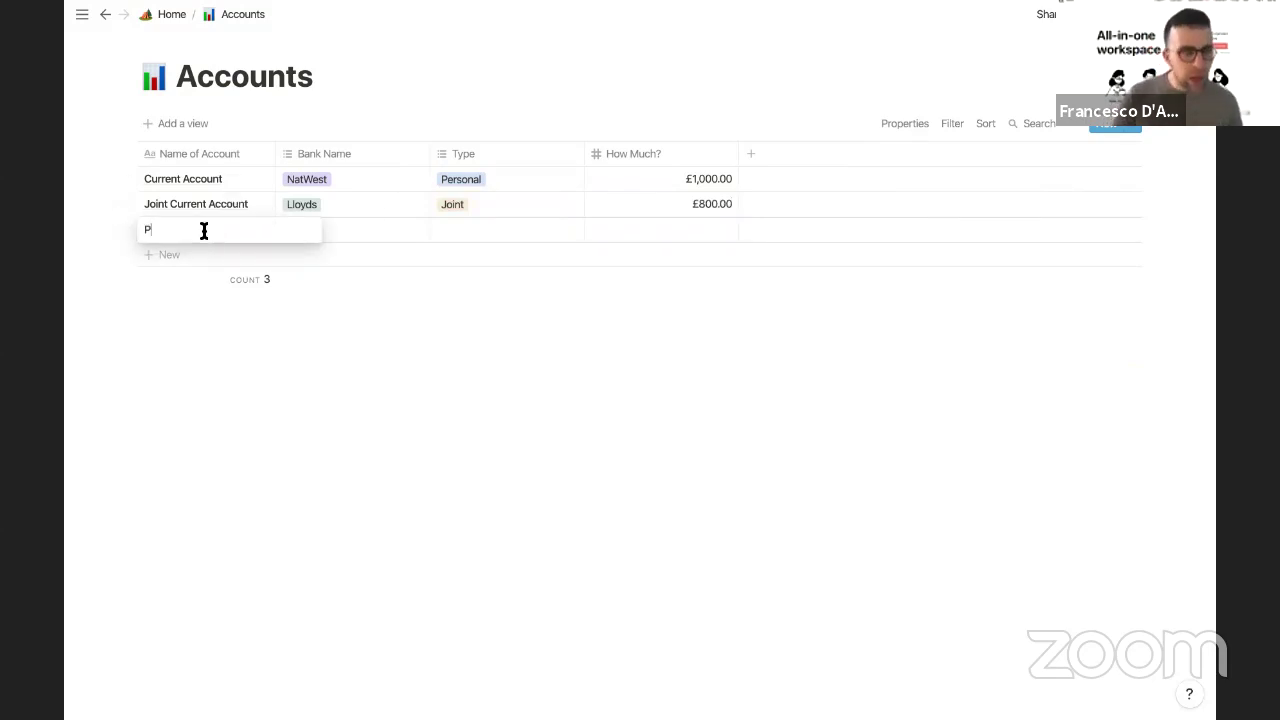
type("ension Savings")
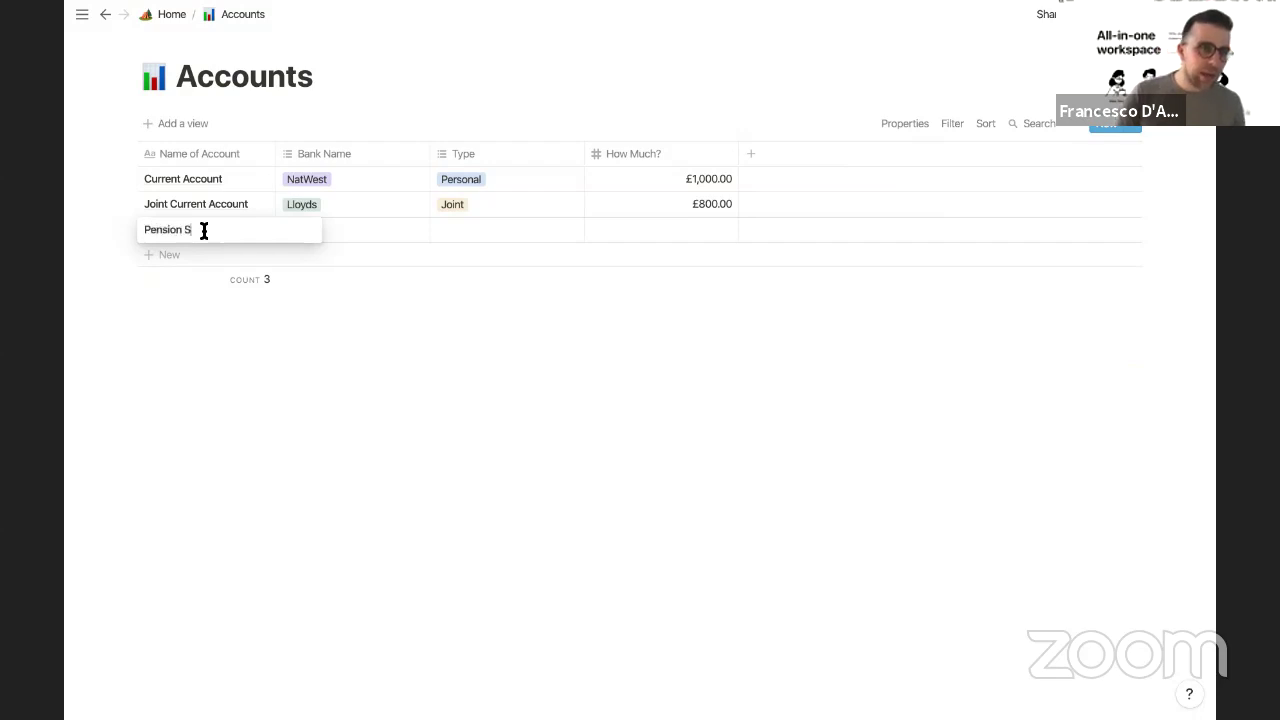
left_click(356, 229)
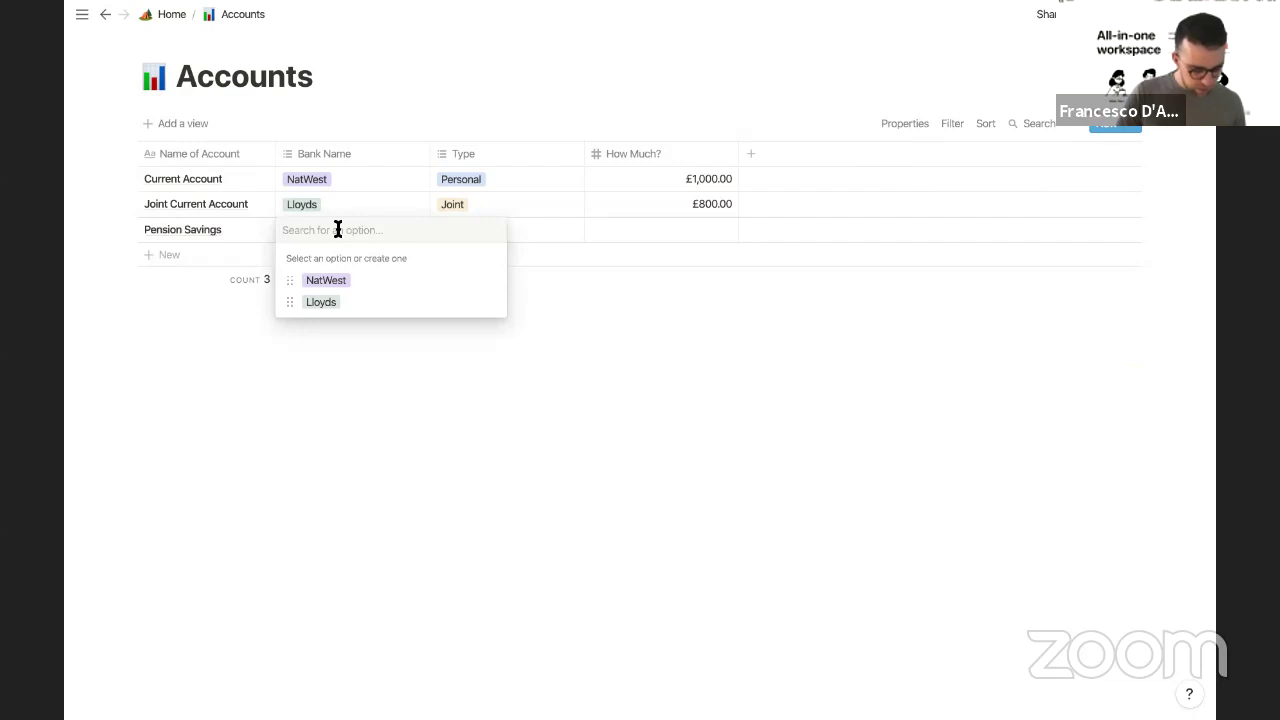
type("Vangua")
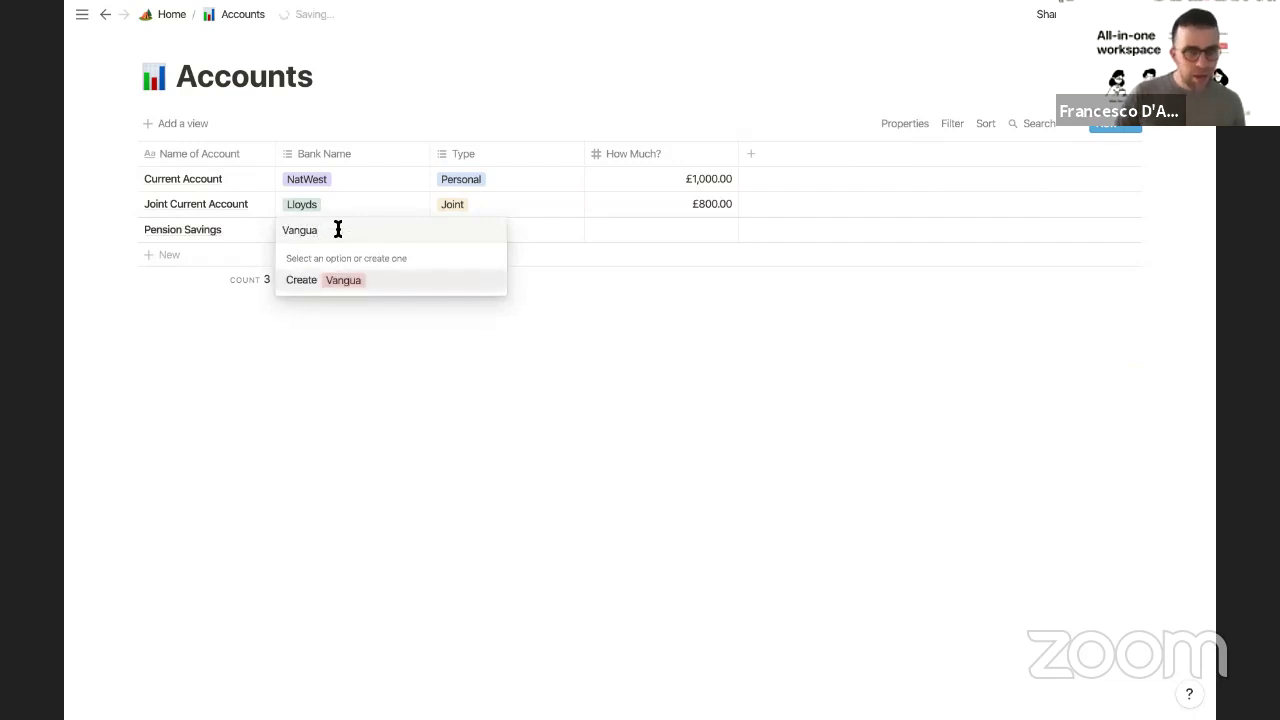
type("rd")
left_click(342, 276)
key("Escape")
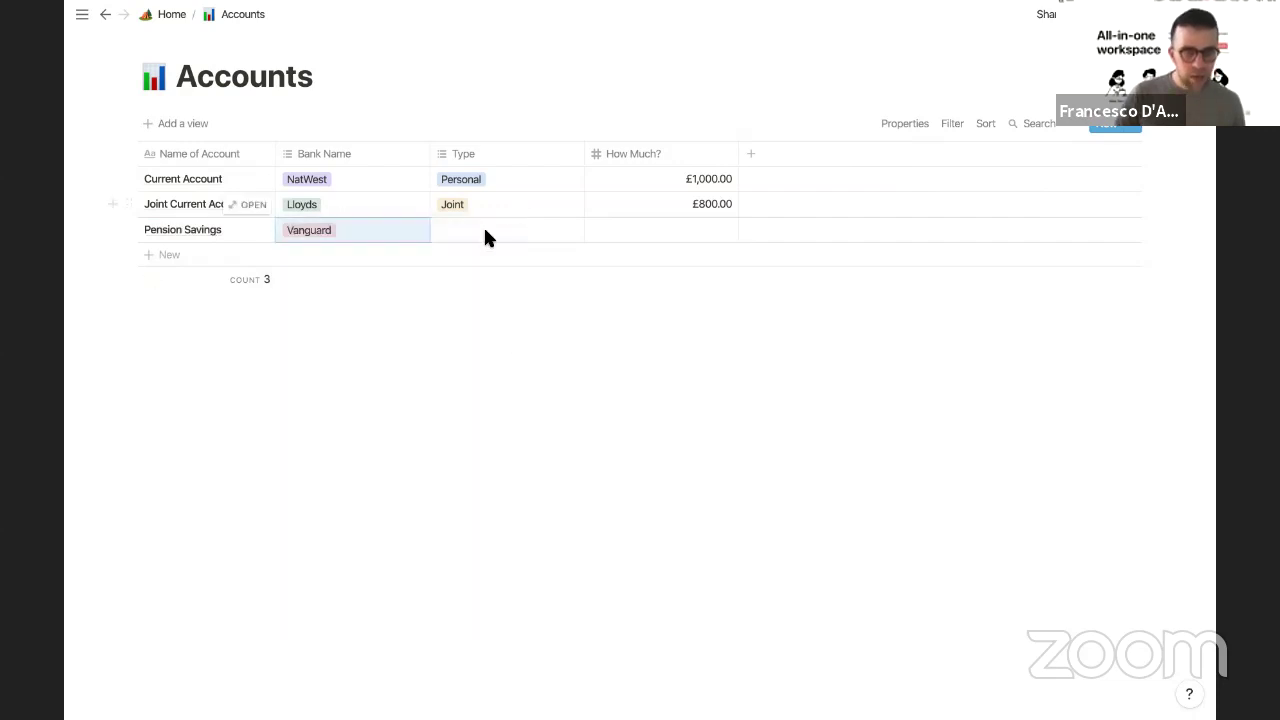
Step: Set the Pension Savings account's type to Personal and its How Much? amount to 1423, leaving no extra blank row
left_click(485, 237)
left_click(484, 280)
key("Escape")
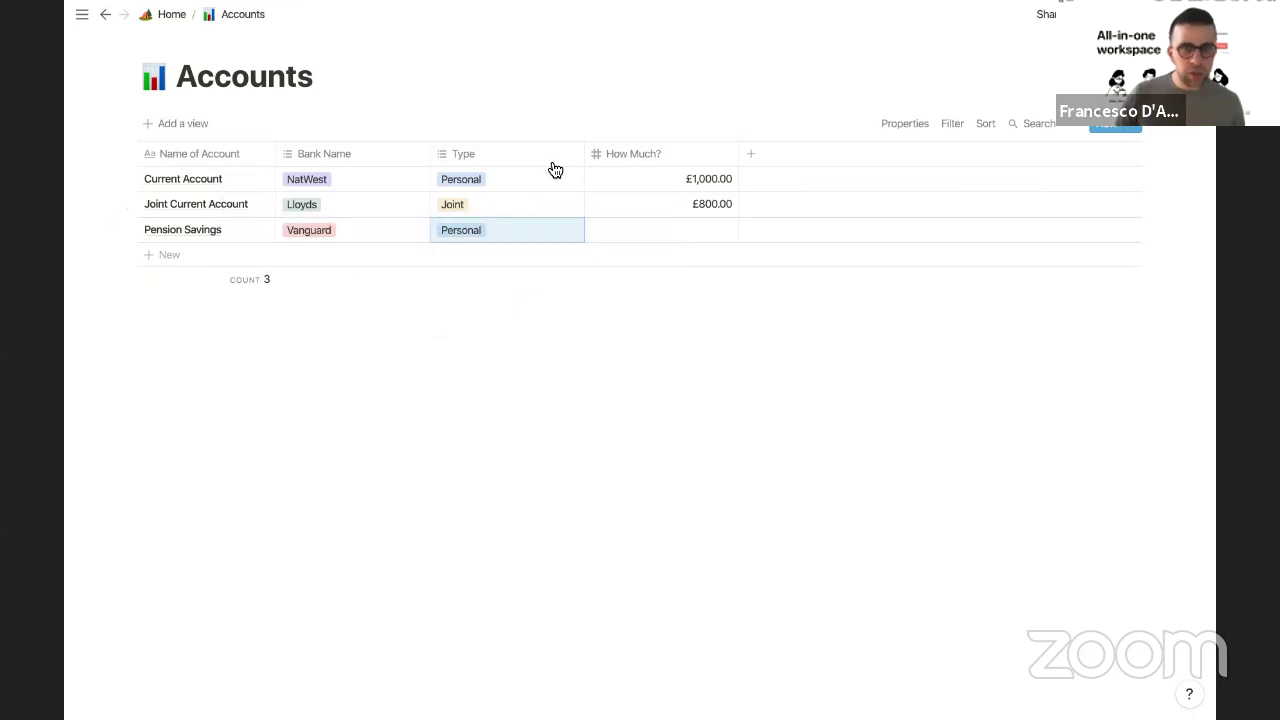
left_click(674, 234)
type("1423")
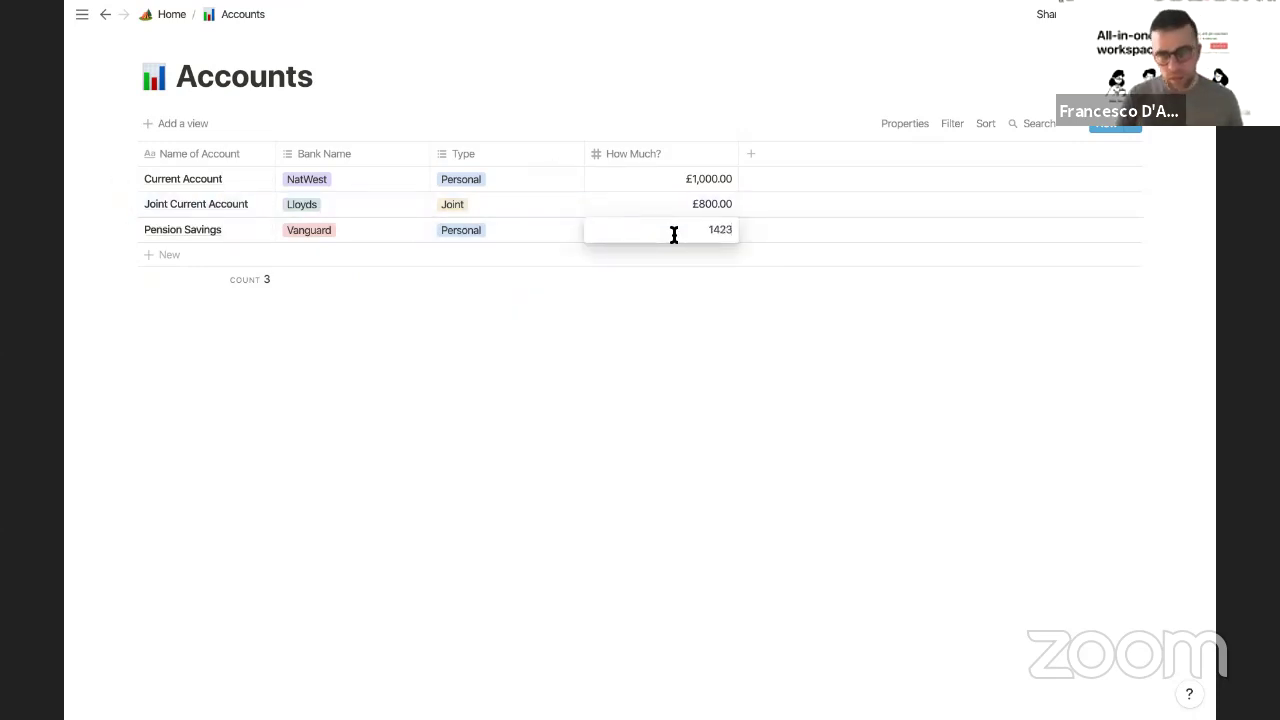
key("Return")
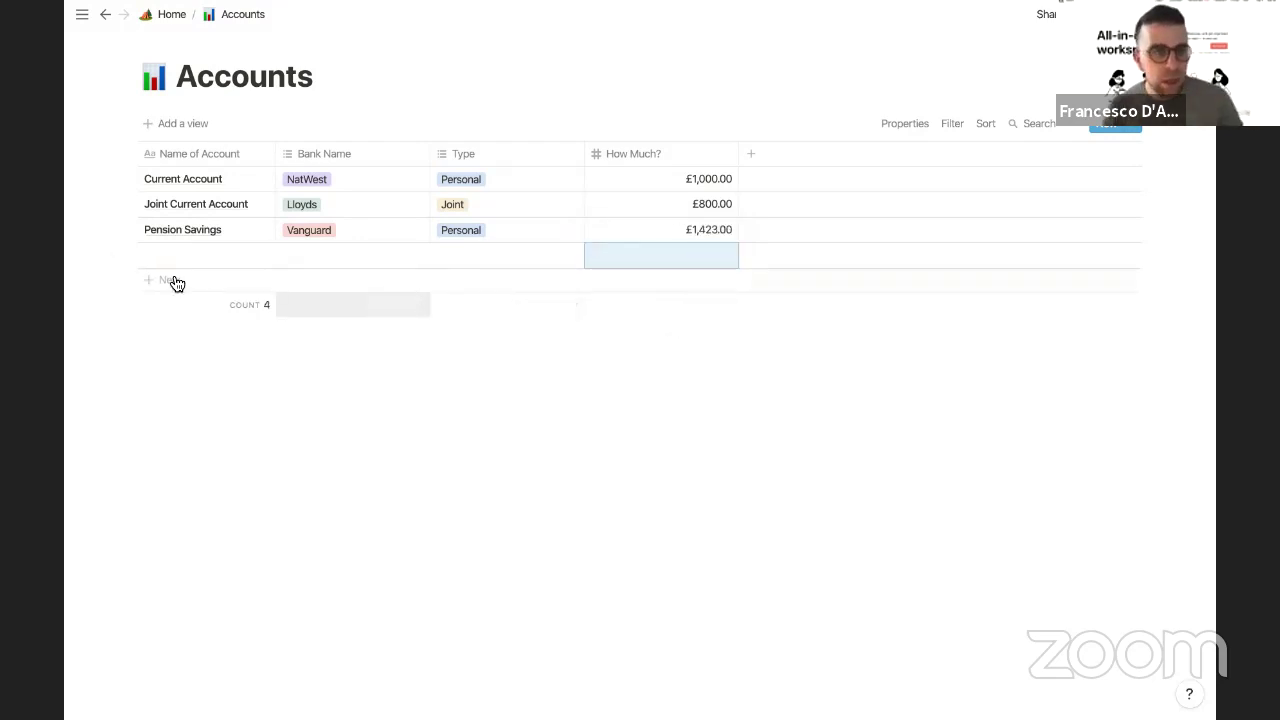
left_click(121, 250)
left_click(198, 206)
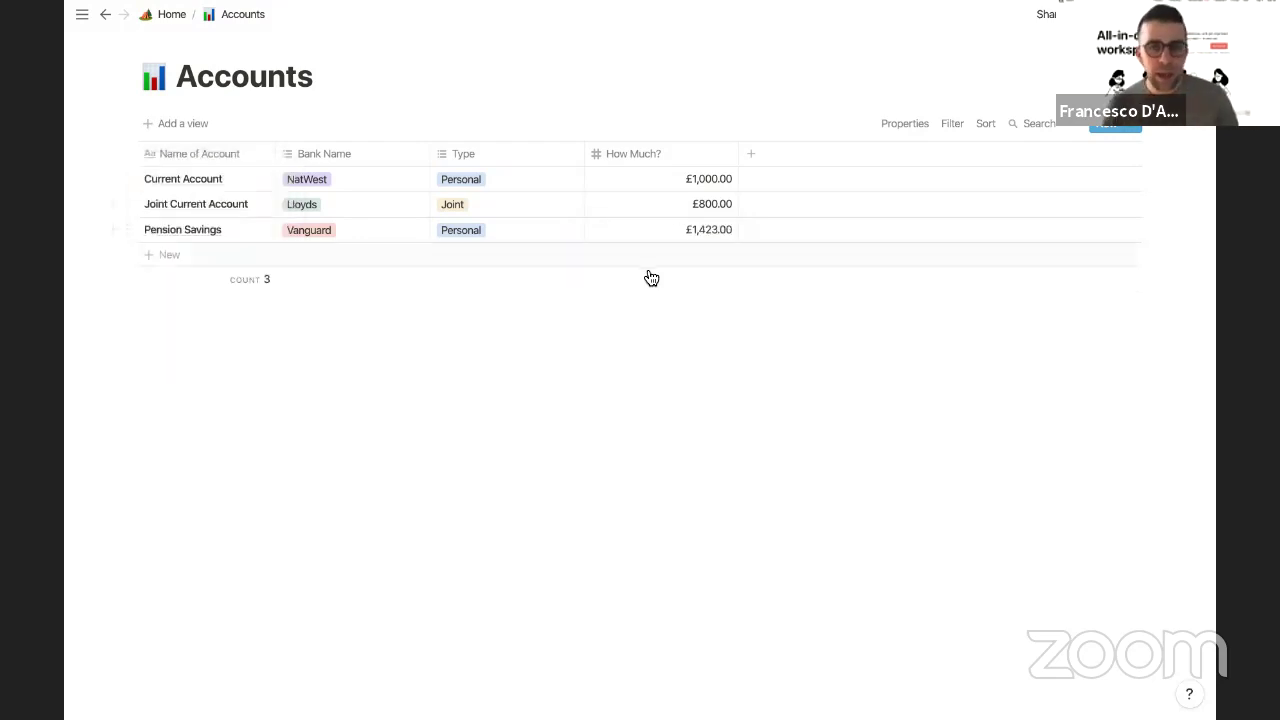
Step: Add a Sum calculation beneath the How Much? column and narrow the Type and Bank Name columns
left_click(712, 283)
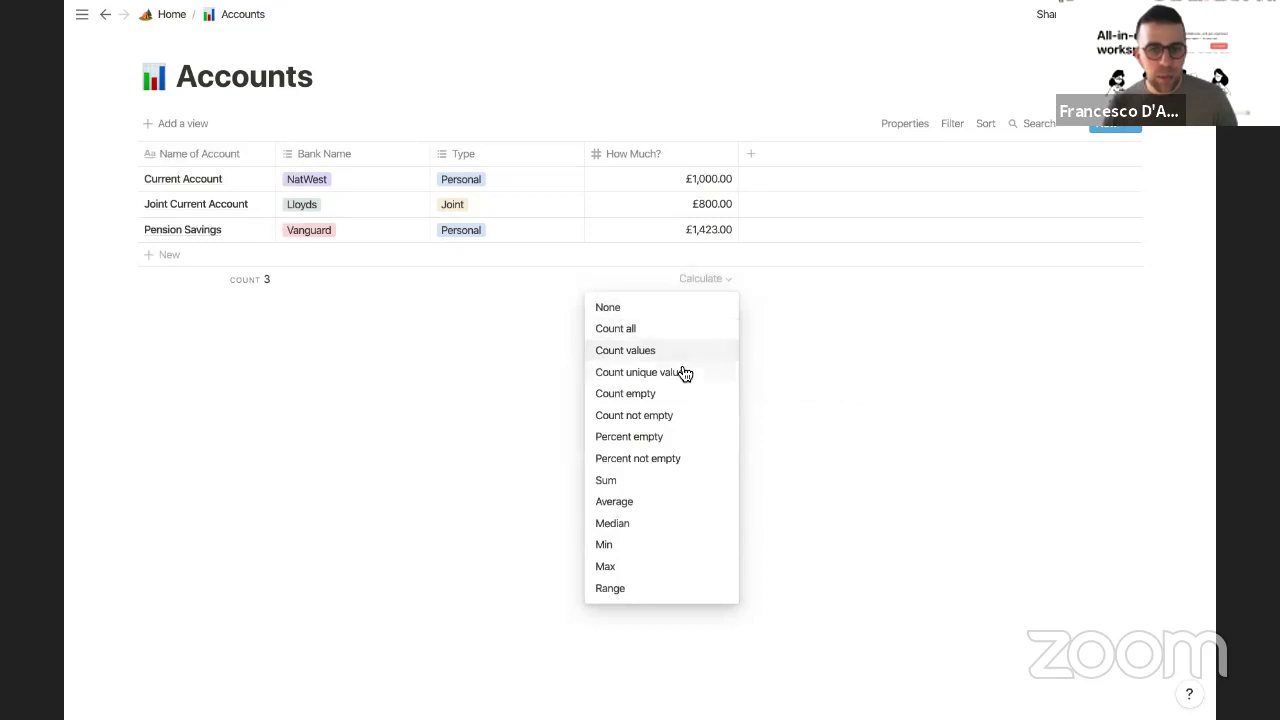
left_click(660, 480)
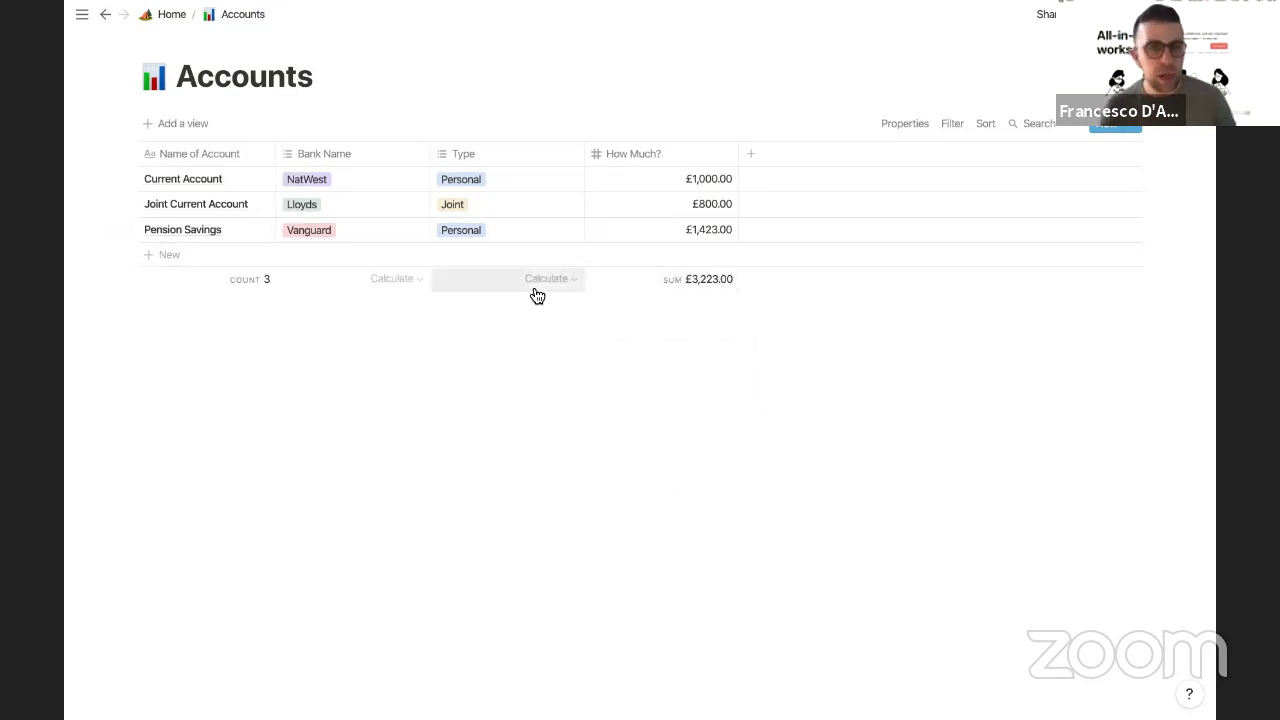
left_click_drag(583, 158, 510, 162)
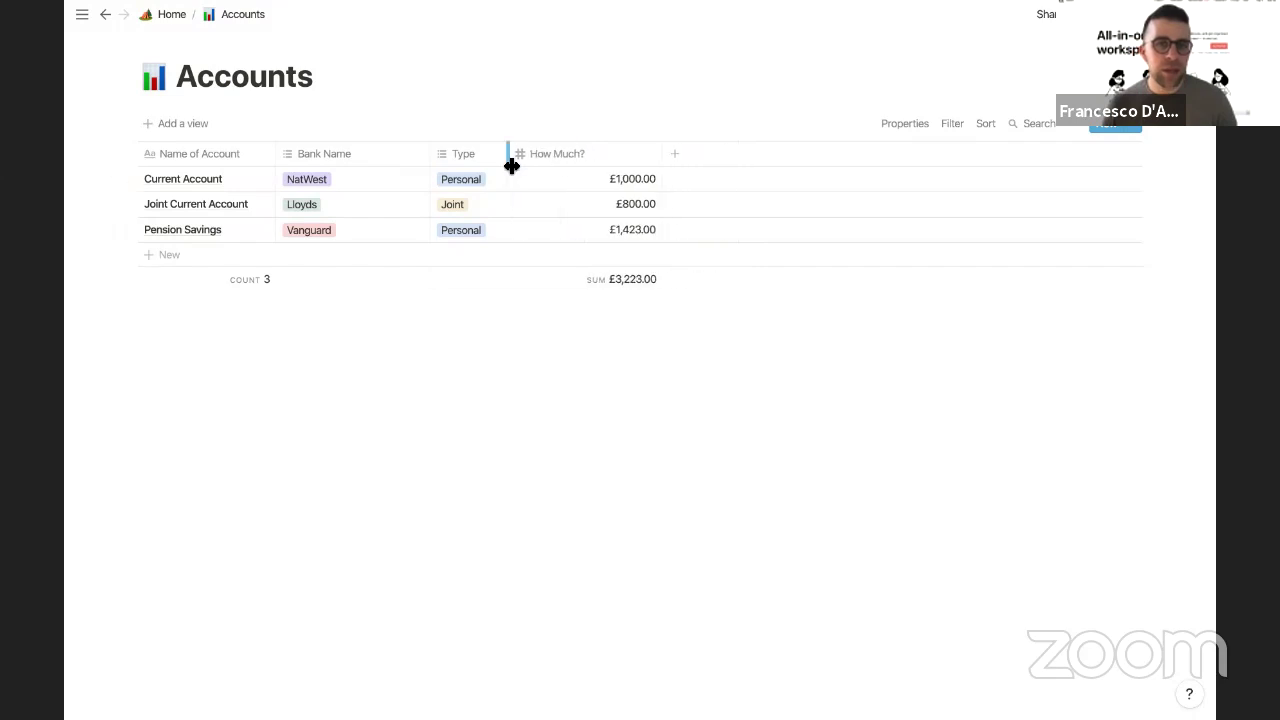
left_click(433, 156)
left_click(432, 154)
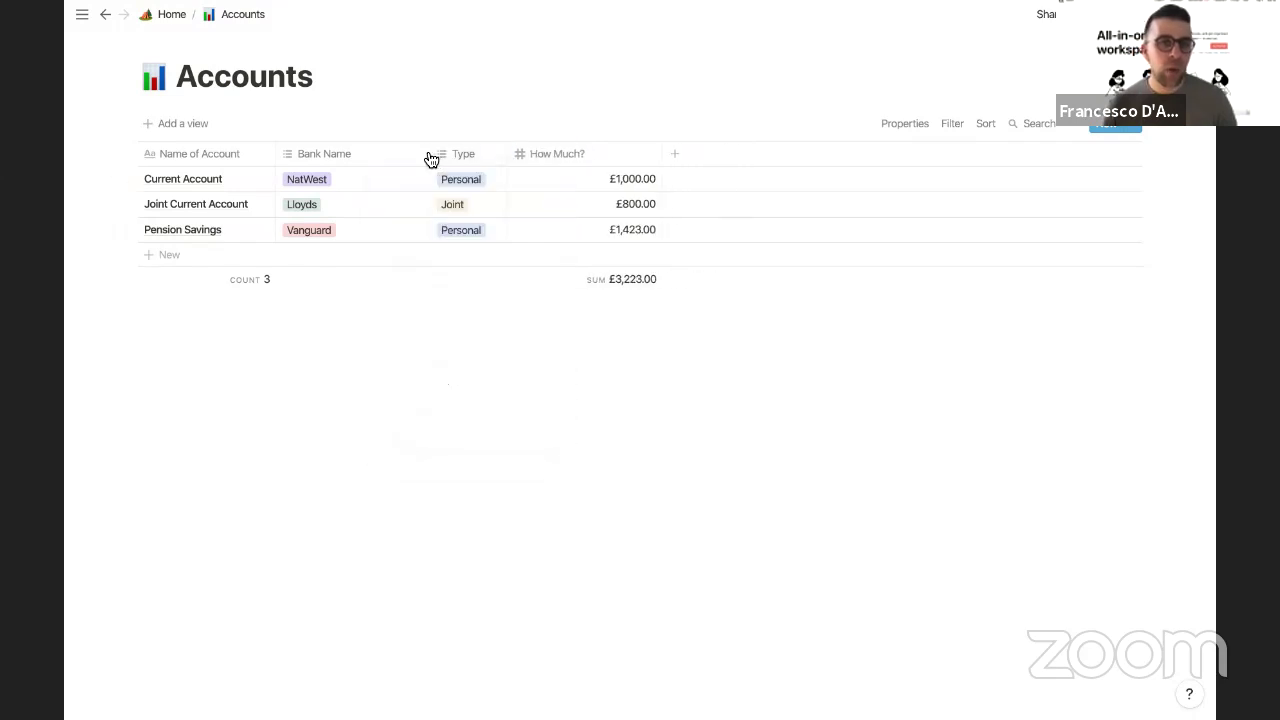
left_click_drag(429, 154, 374, 151)
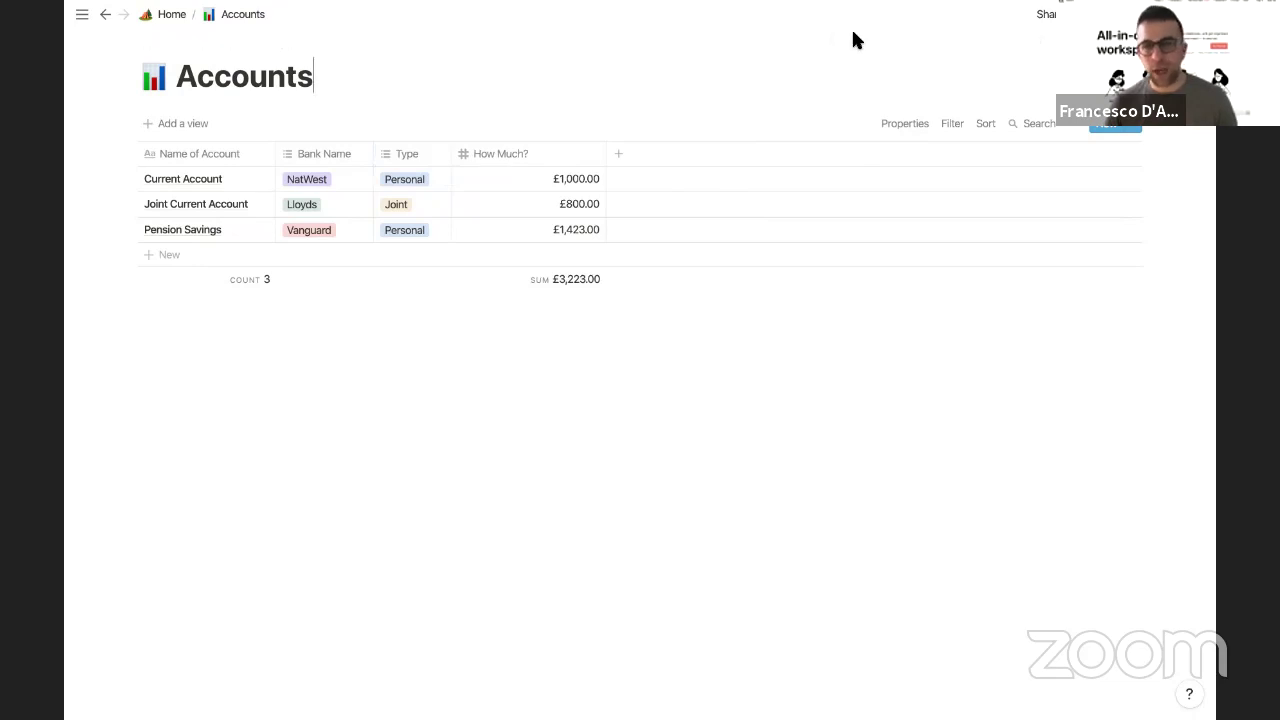
Step: Filter the Accounts table to rows whose Type contains Personal
left_click(952, 123)
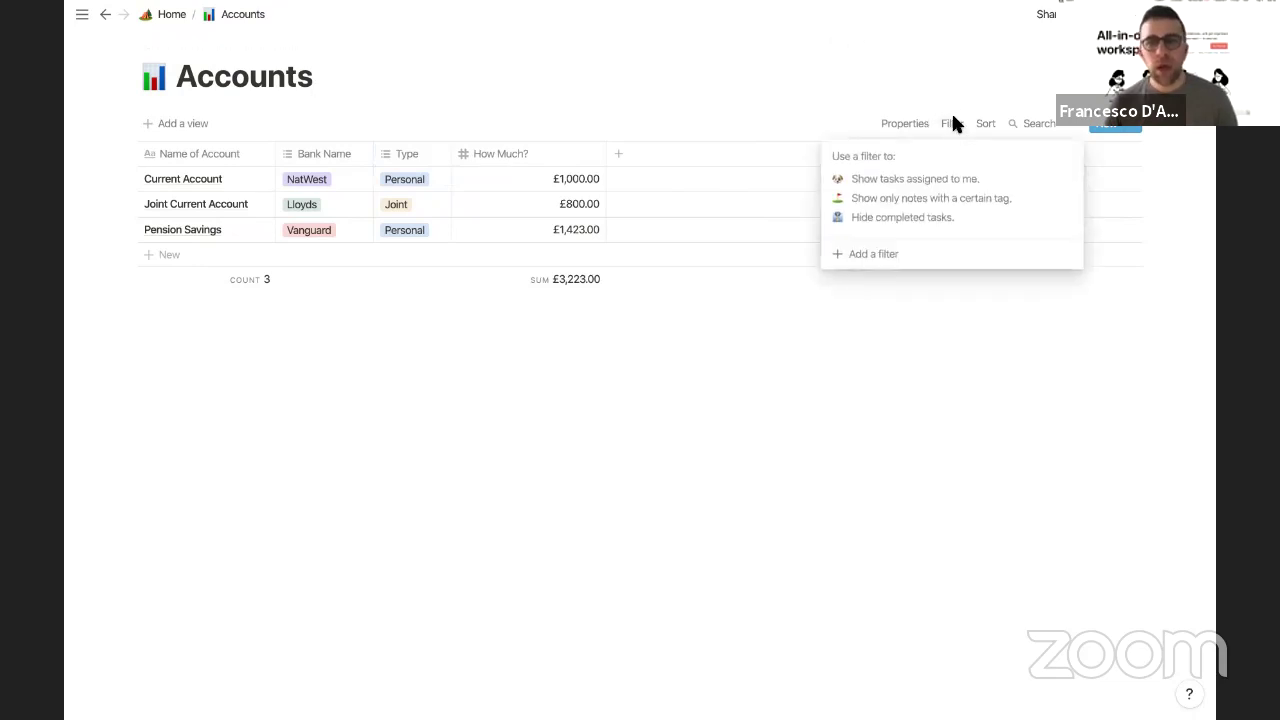
left_click(872, 254)
left_click(911, 157)
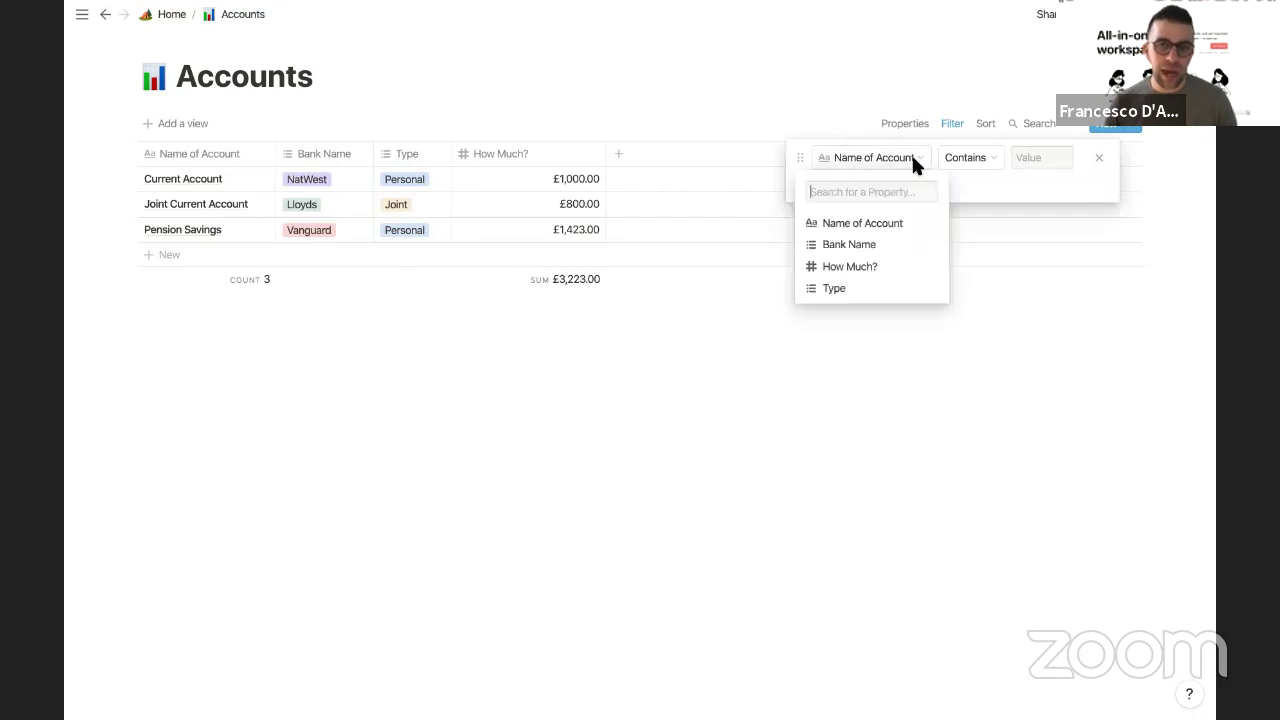
left_click(876, 266)
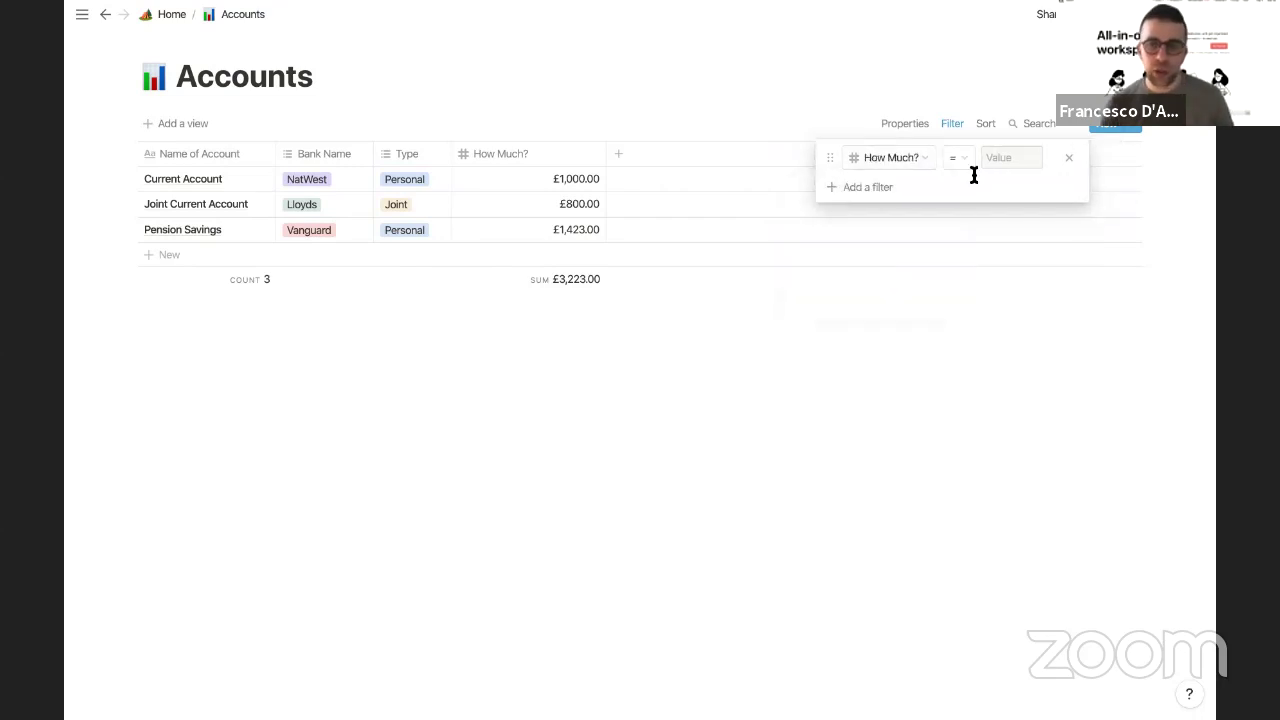
left_click(911, 158)
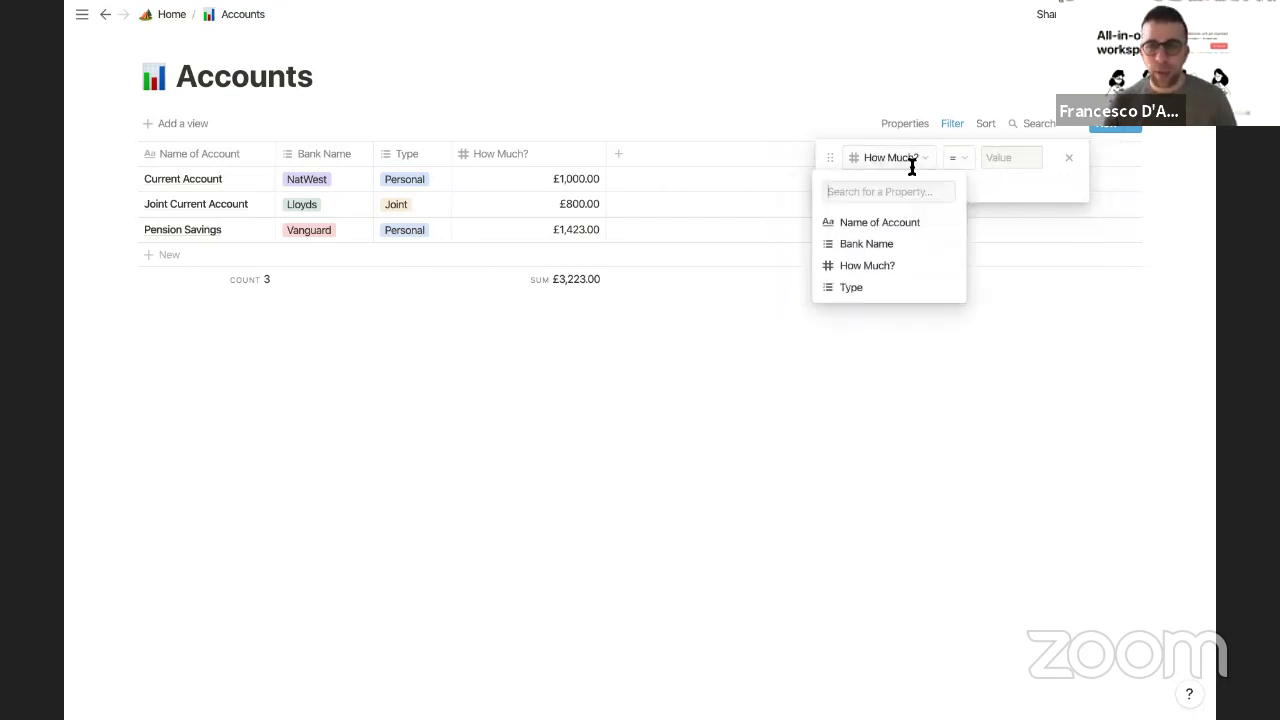
left_click(875, 288)
left_click(993, 157)
left_click(1004, 245)
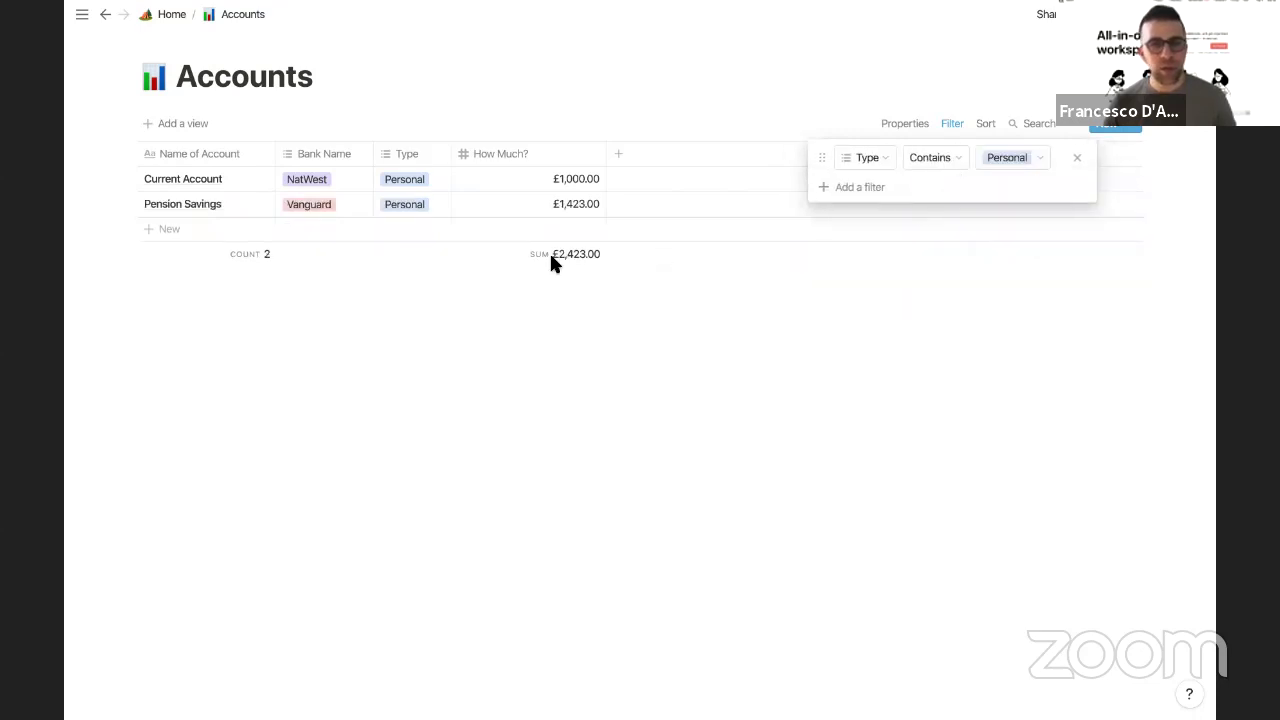
Step: Switch the Type filter's value to Joint and remove the filter from the Accounts table
left_click(988, 162)
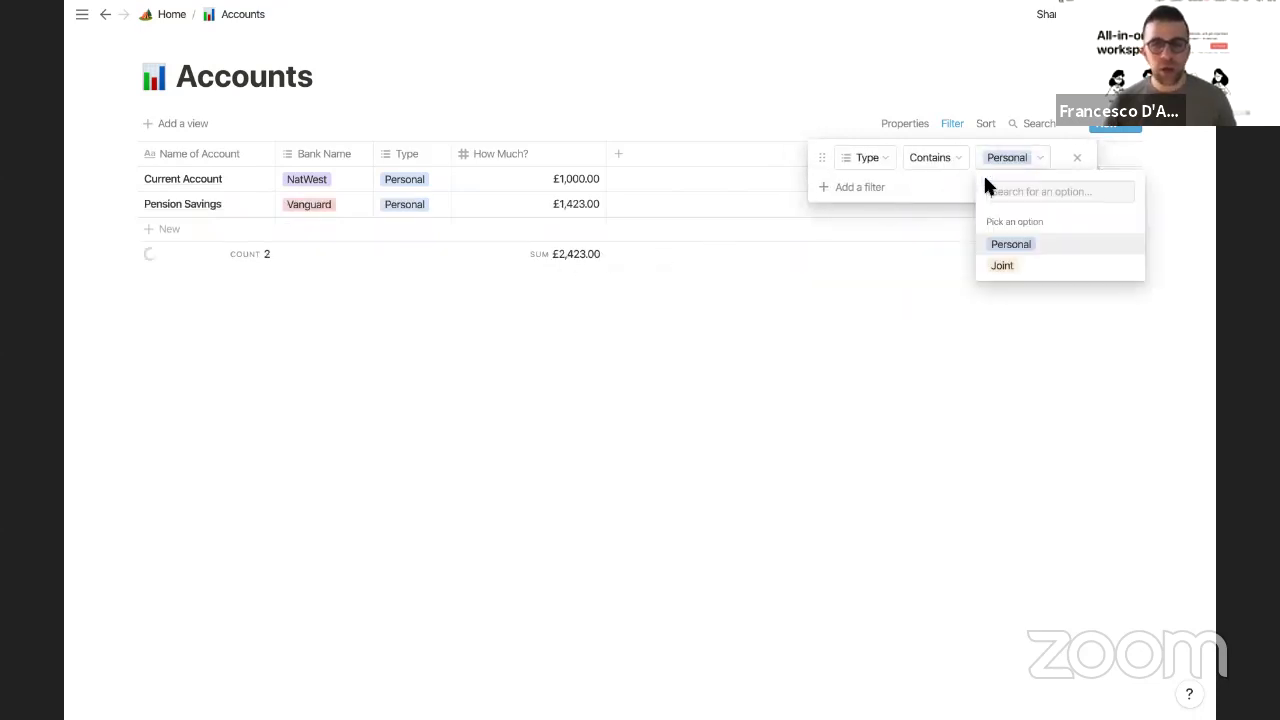
left_click(1028, 266)
left_click(1062, 155)
left_click(666, 329)
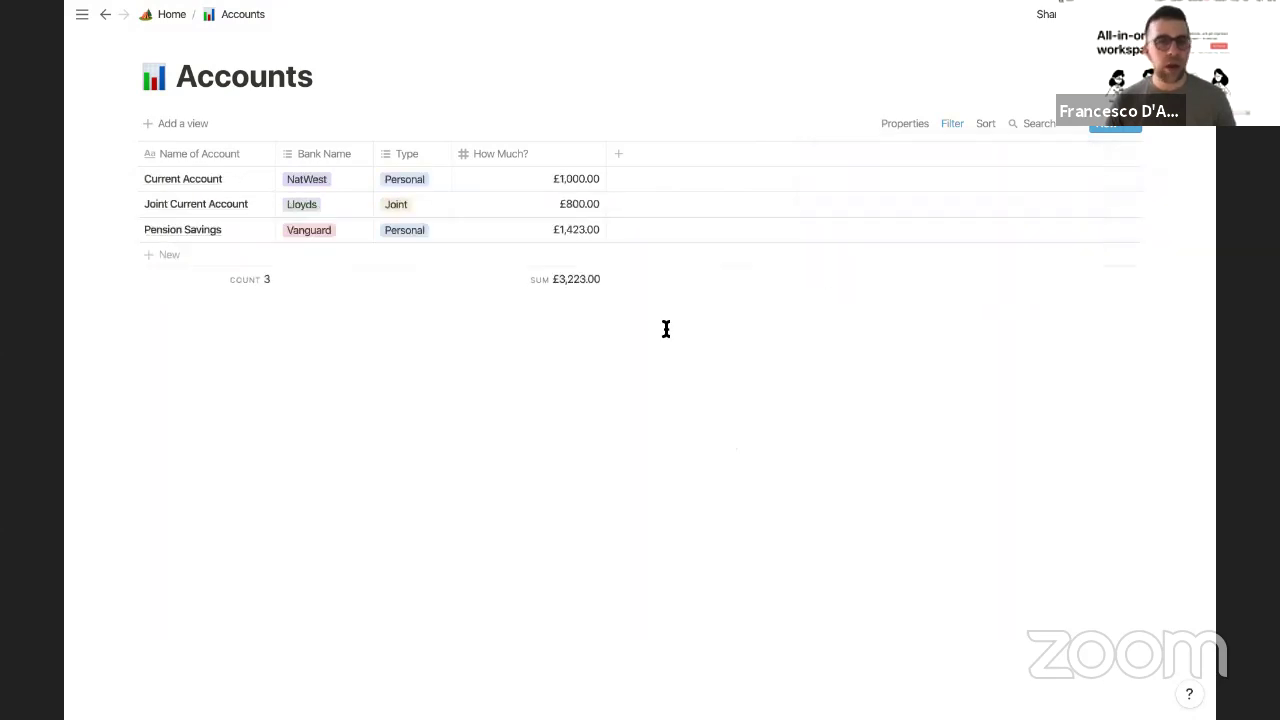
Step: Create a subpage titled Pre-Natal under the Baby heading on the Home page
left_click(165, 20)
left_click(296, 406)
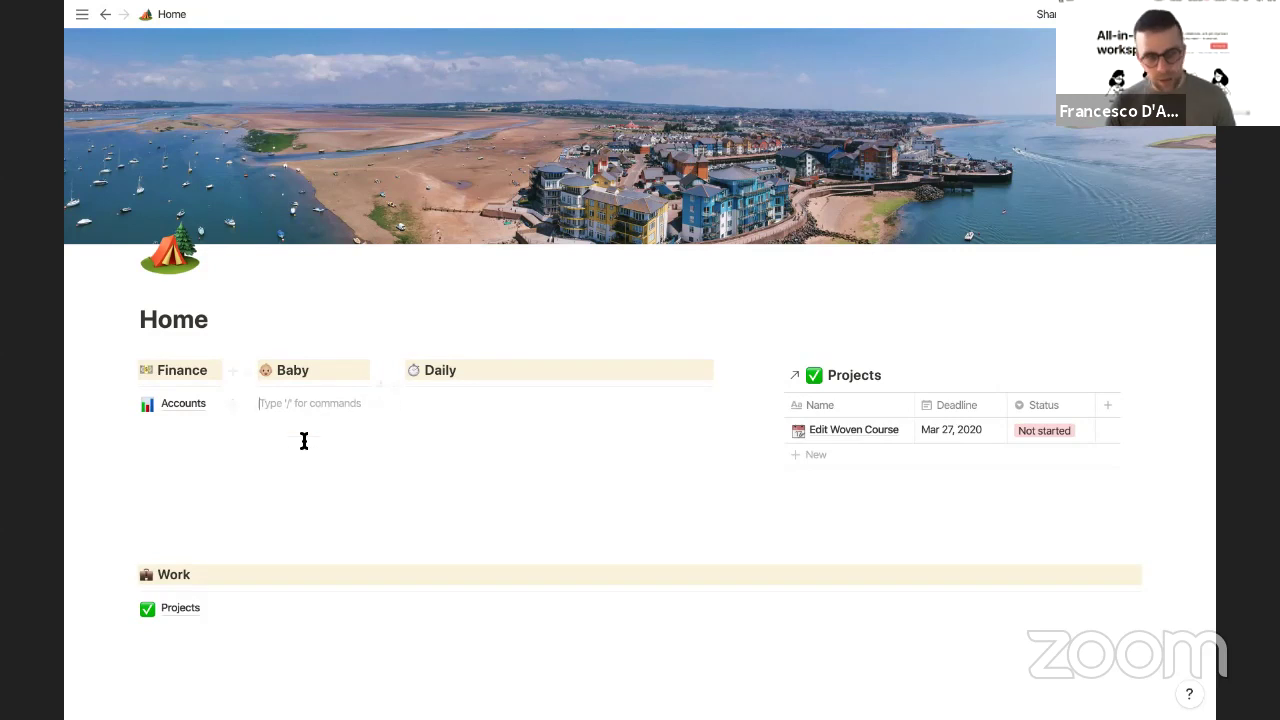
type("/pa")
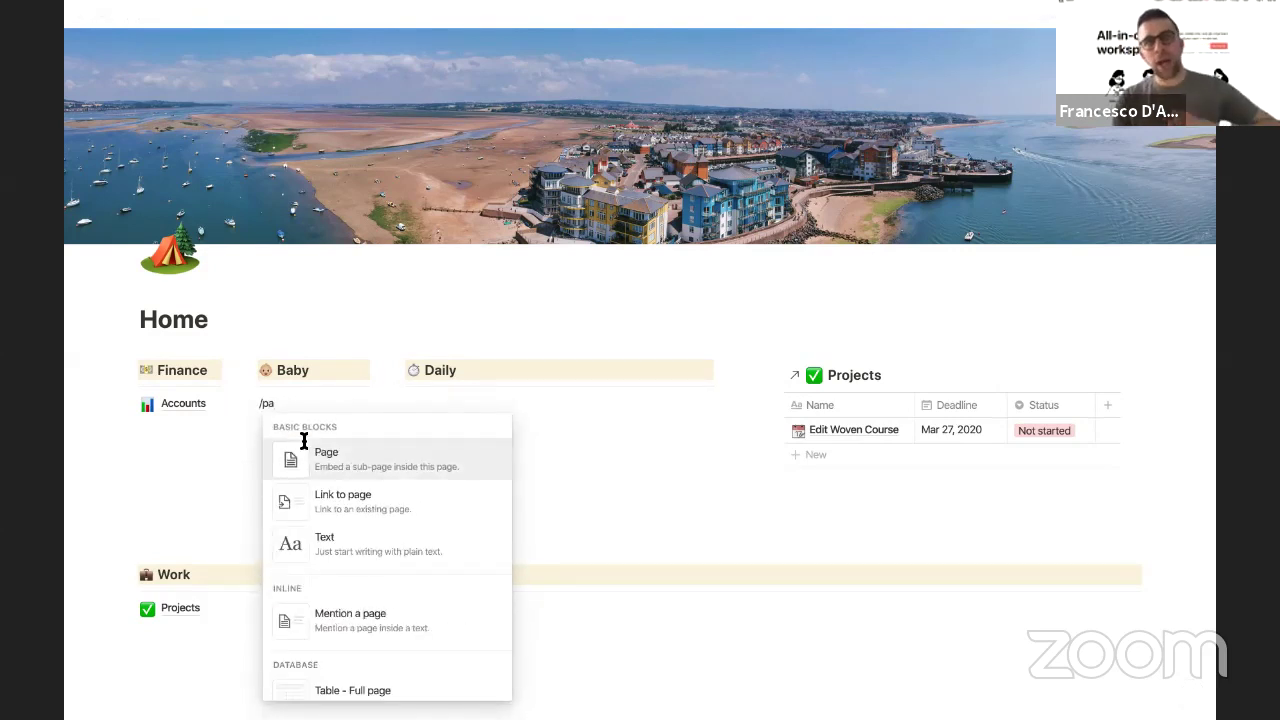
key("Return")
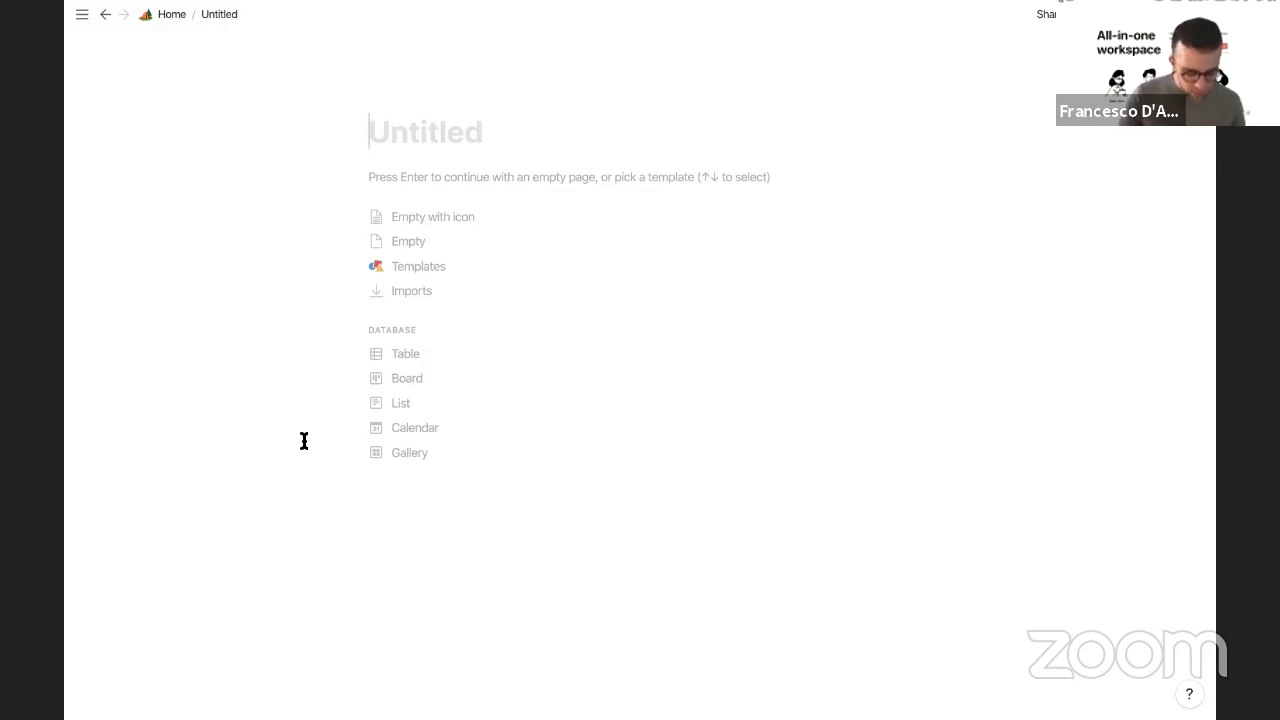
type("Pre=")
type("Natal")
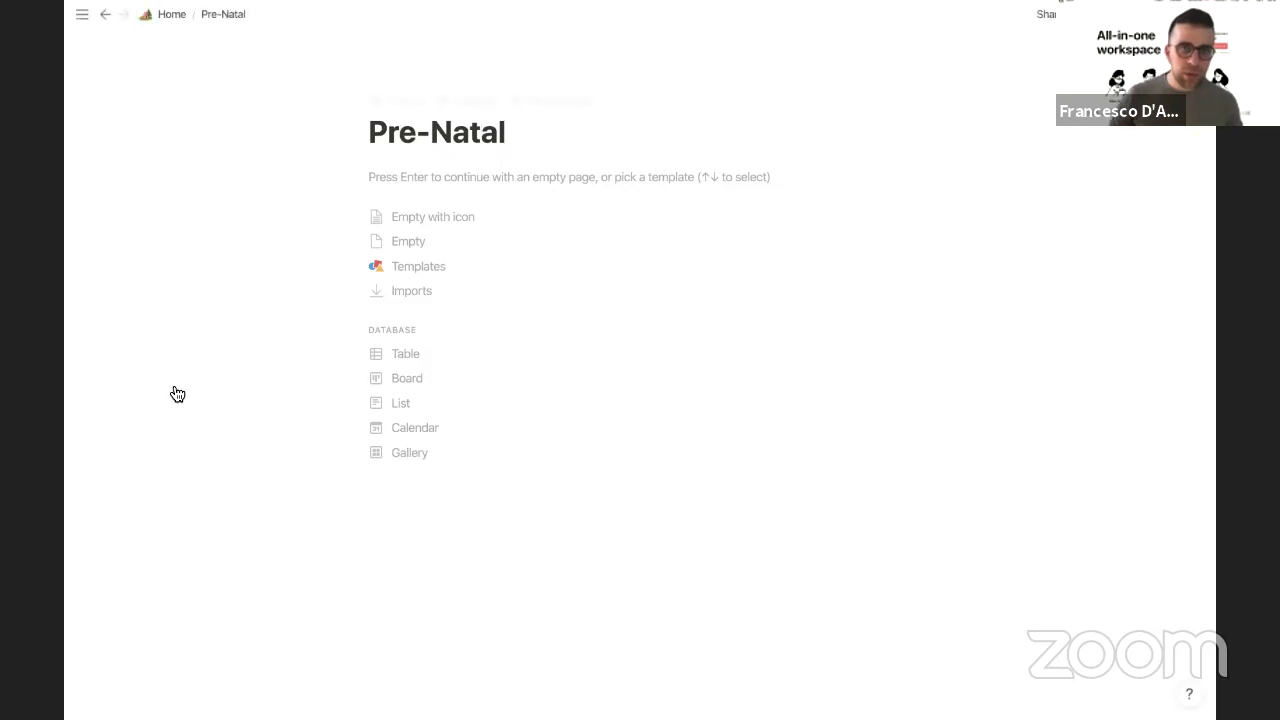
Step: Give the Pre-Natal page the pregnant woman emoji as its icon
left_click(381, 102)
left_click(398, 135)
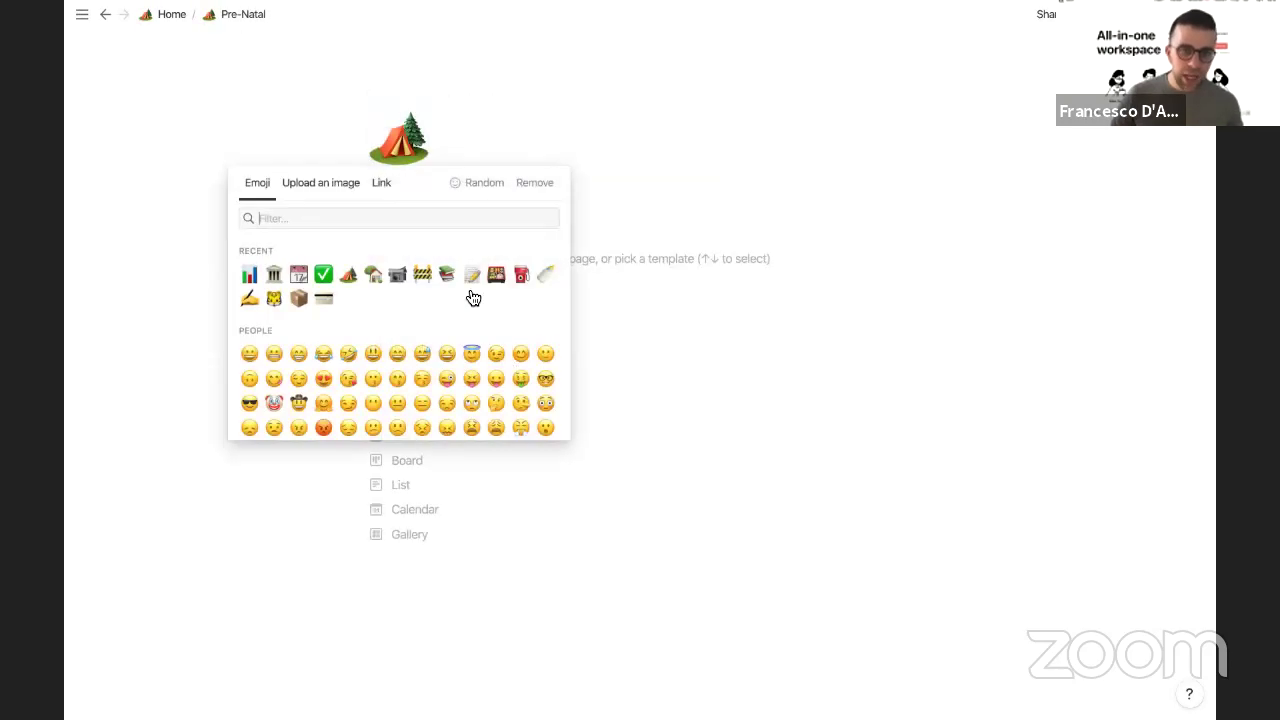
type("bab")
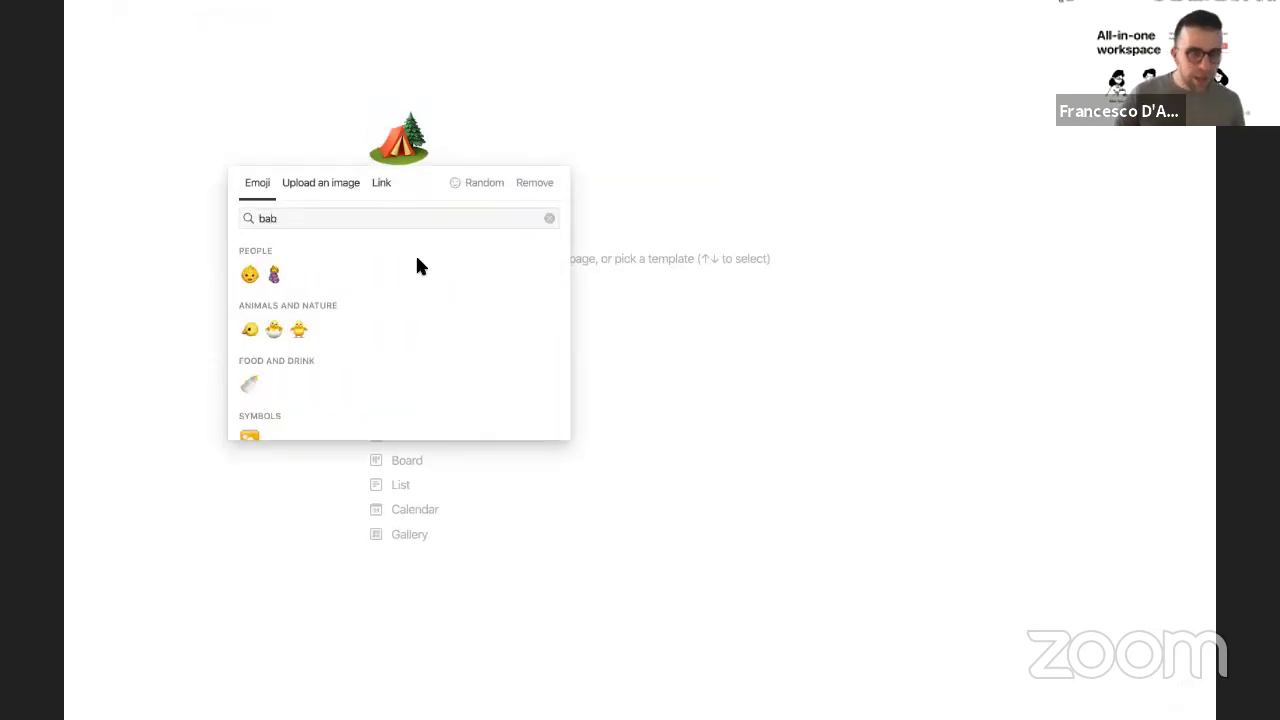
left_click(275, 276)
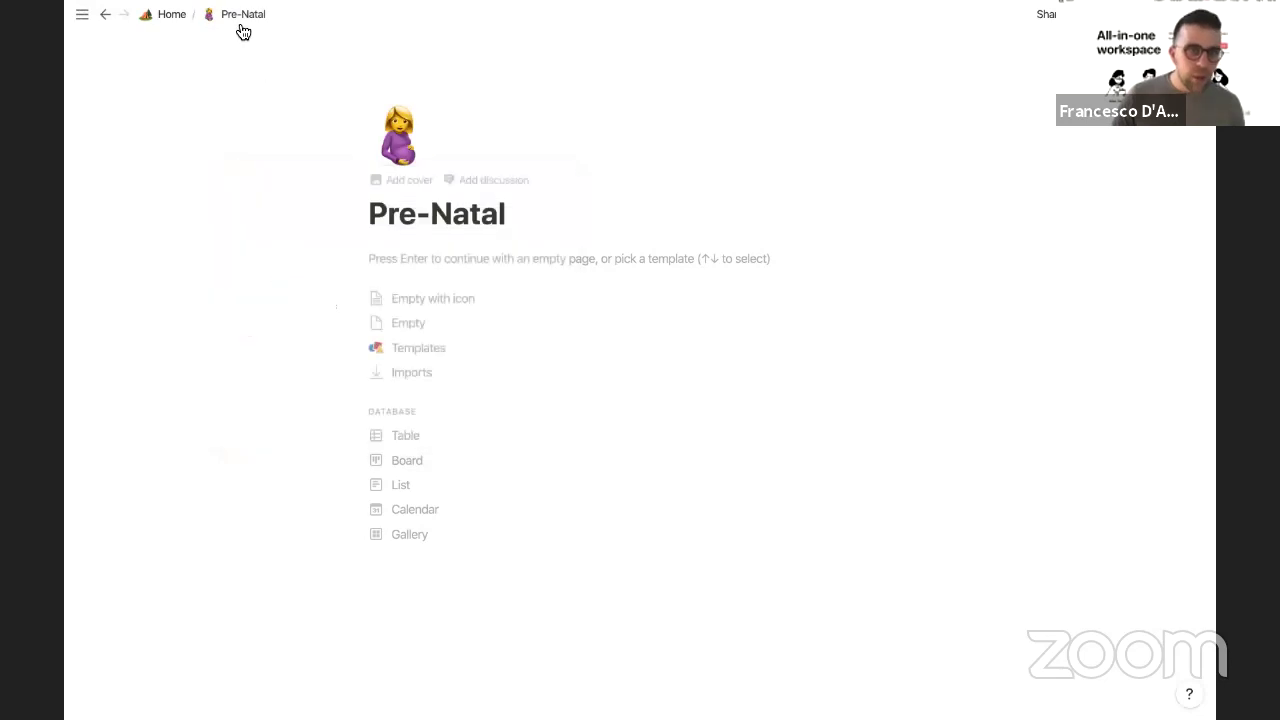
Step: Reopen the Pre-Natal page from Home and rename it Pre-Natal (EMPTY)
left_click(172, 14)
left_click(318, 426)
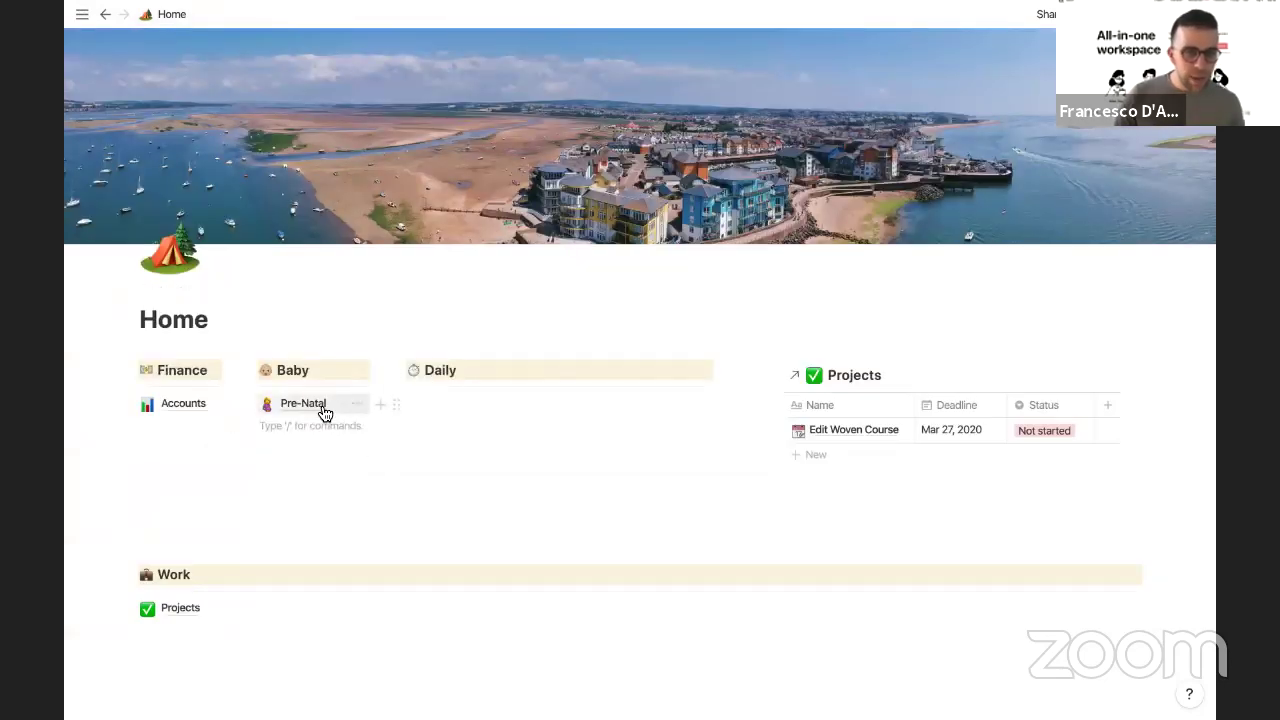
left_click(323, 405)
type("(")
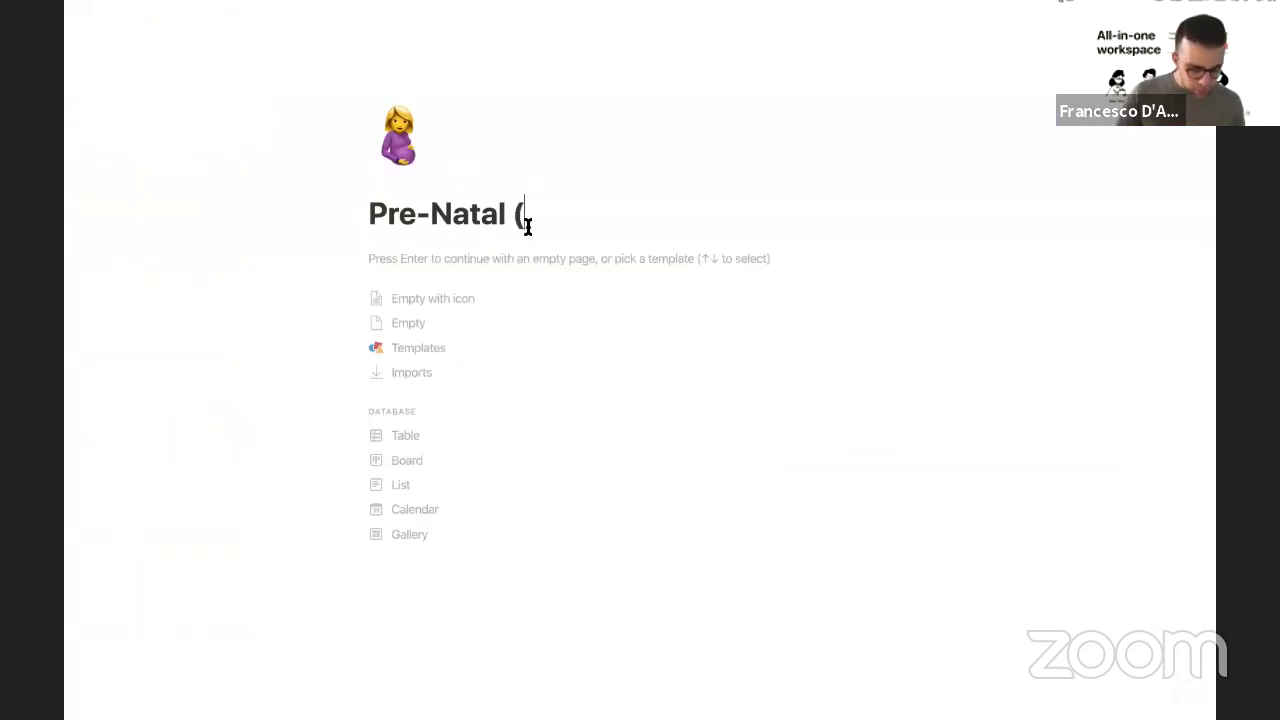
type("EMPTY)")
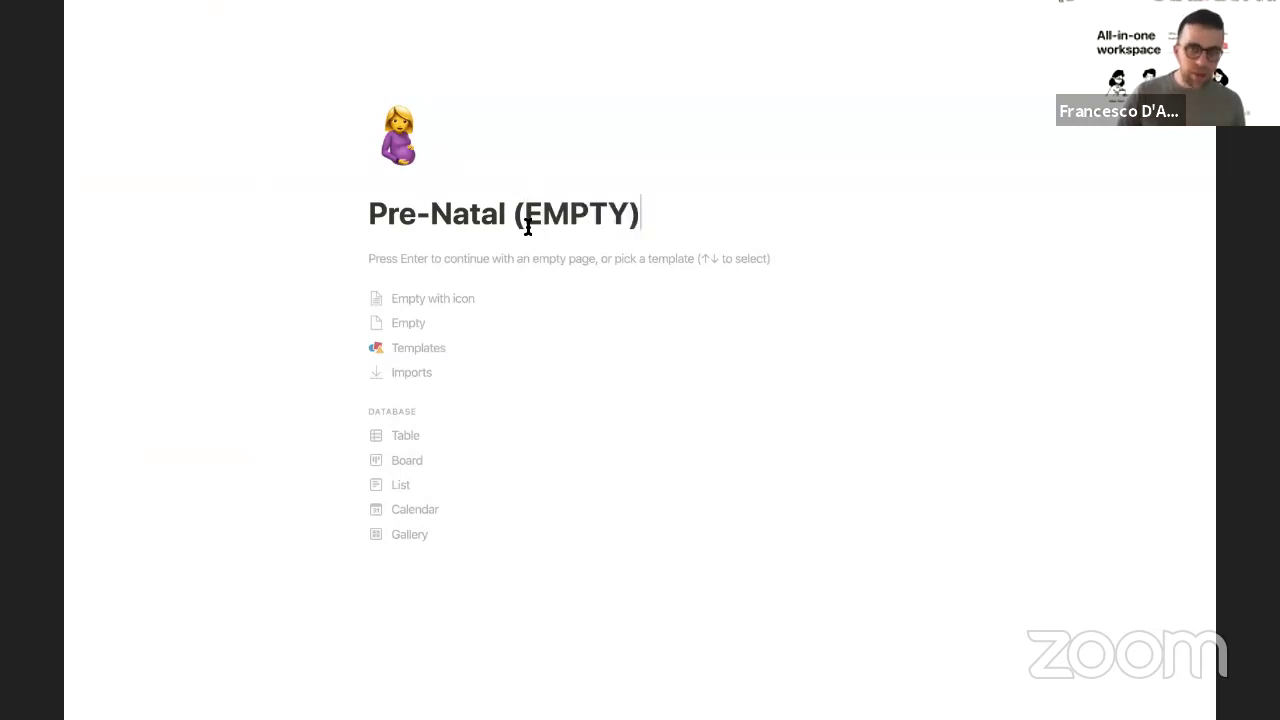
Step: Create a subpage titled Birth (EMPTY) below Pre-Natal on the Home page, give it a random icon, and return to Home
left_click(172, 16)
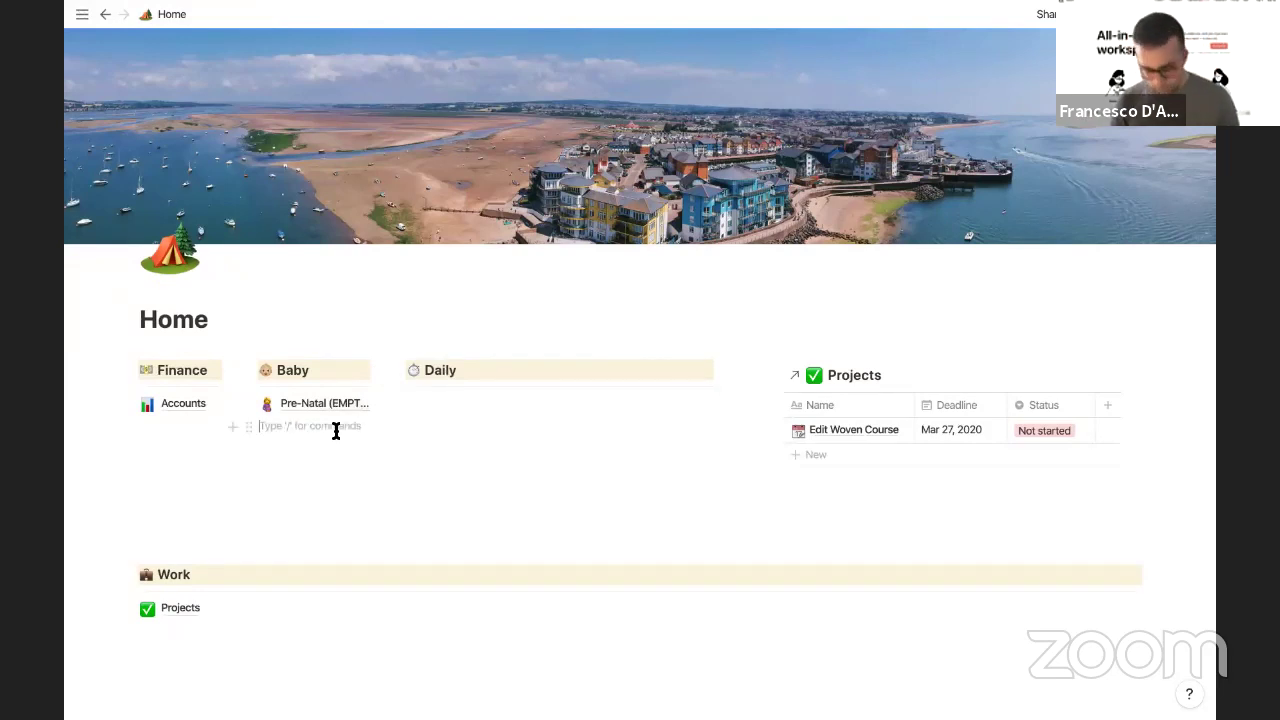
type("/page")
key("Return")
type("Birth (EMPTYU")
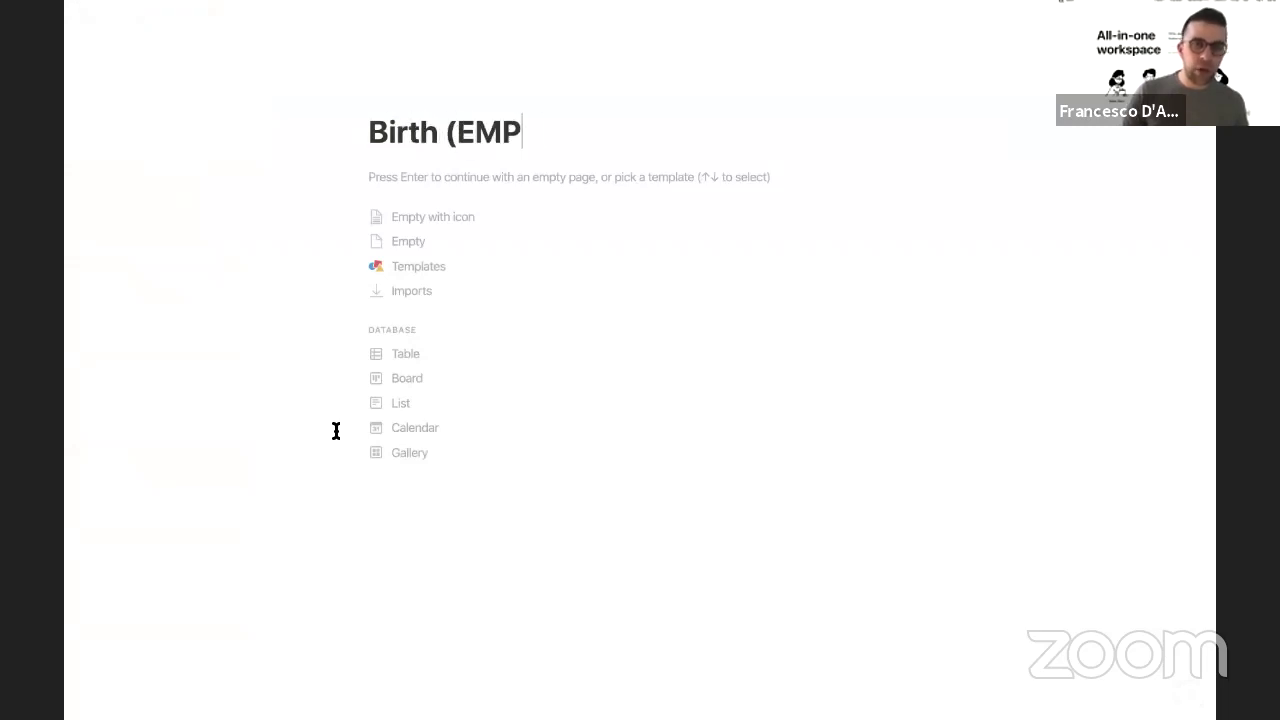
key("BackSpace")
type(")")
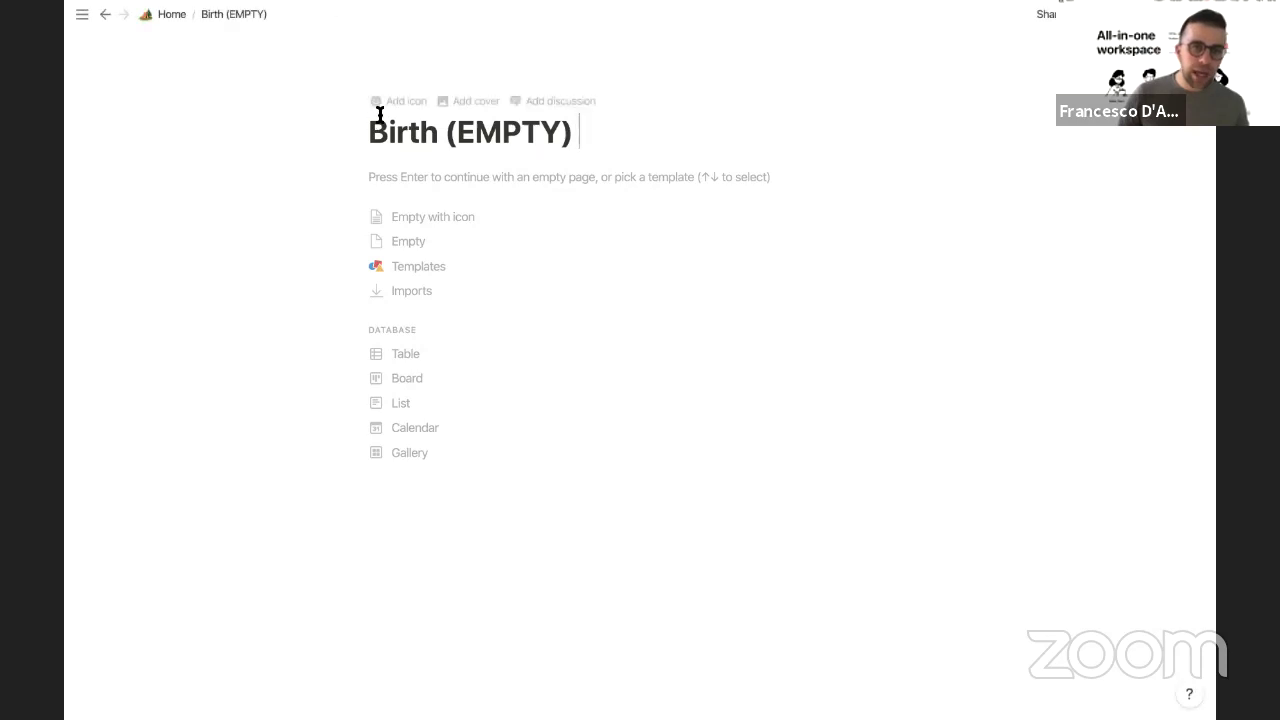
left_click(390, 102)
left_click(174, 15)
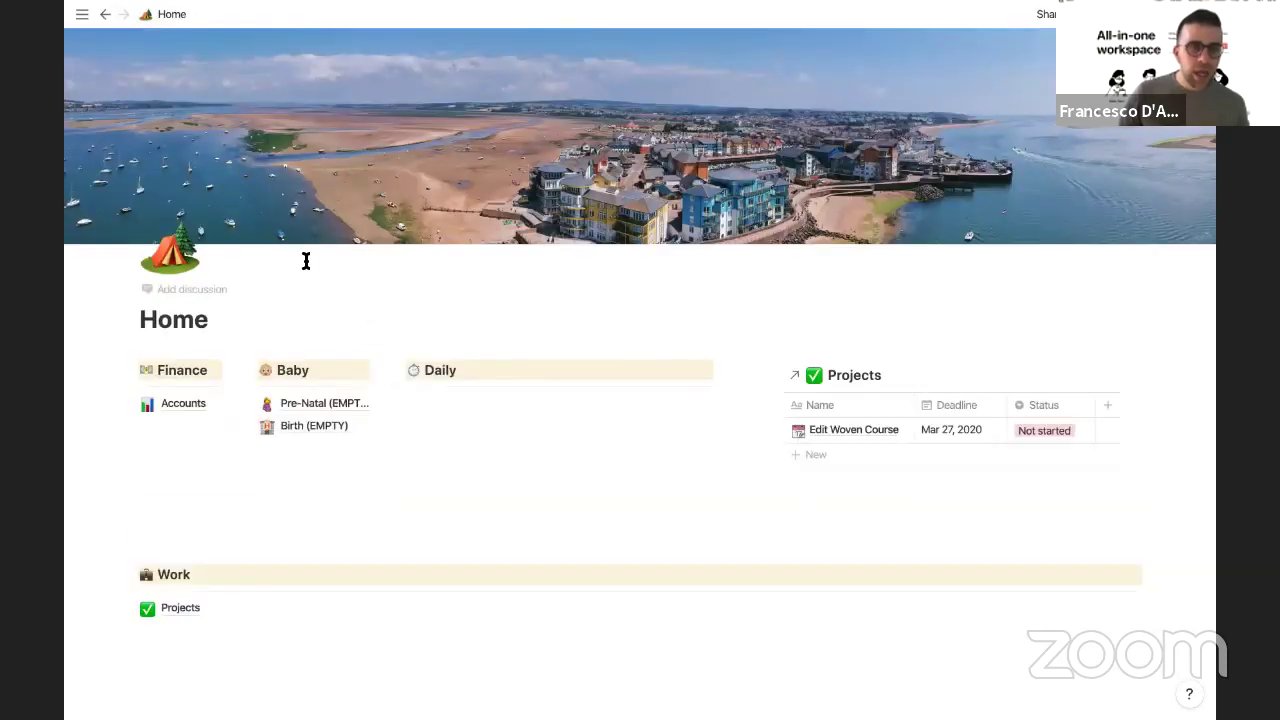
Step: Search the workspace for pages containing "empty", clear the query and close the search
key("super+p")
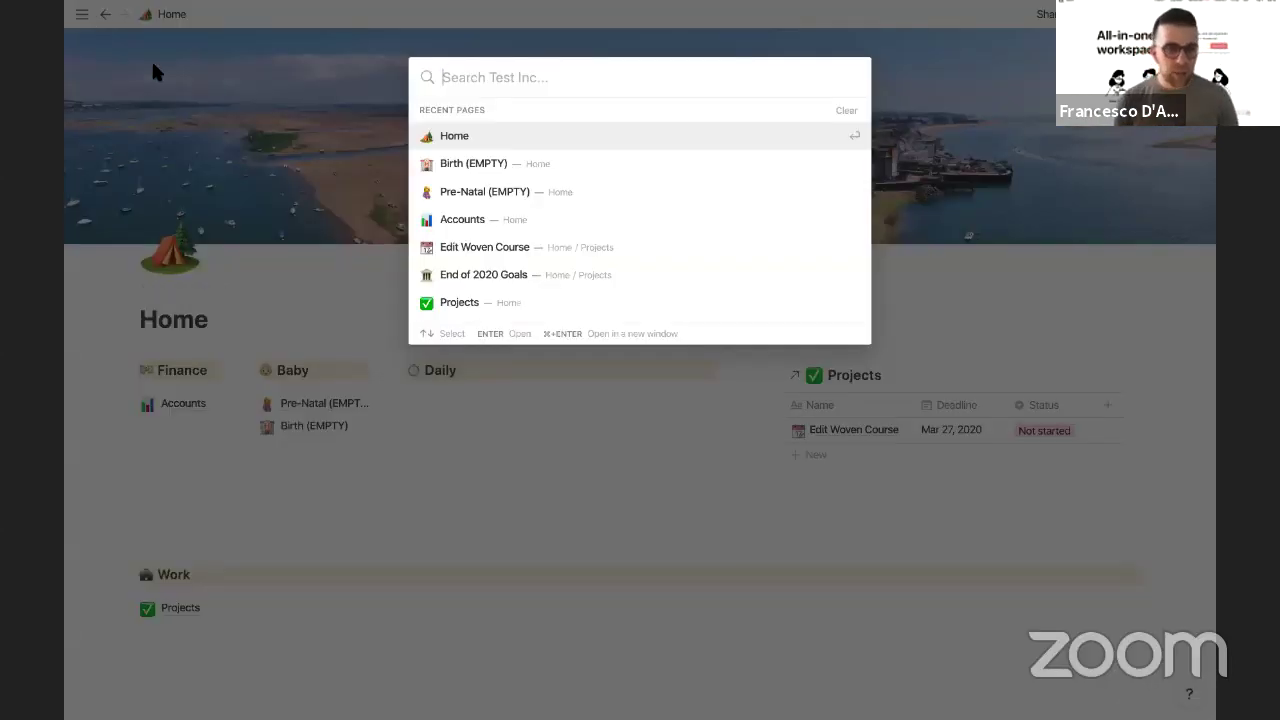
type("empty")
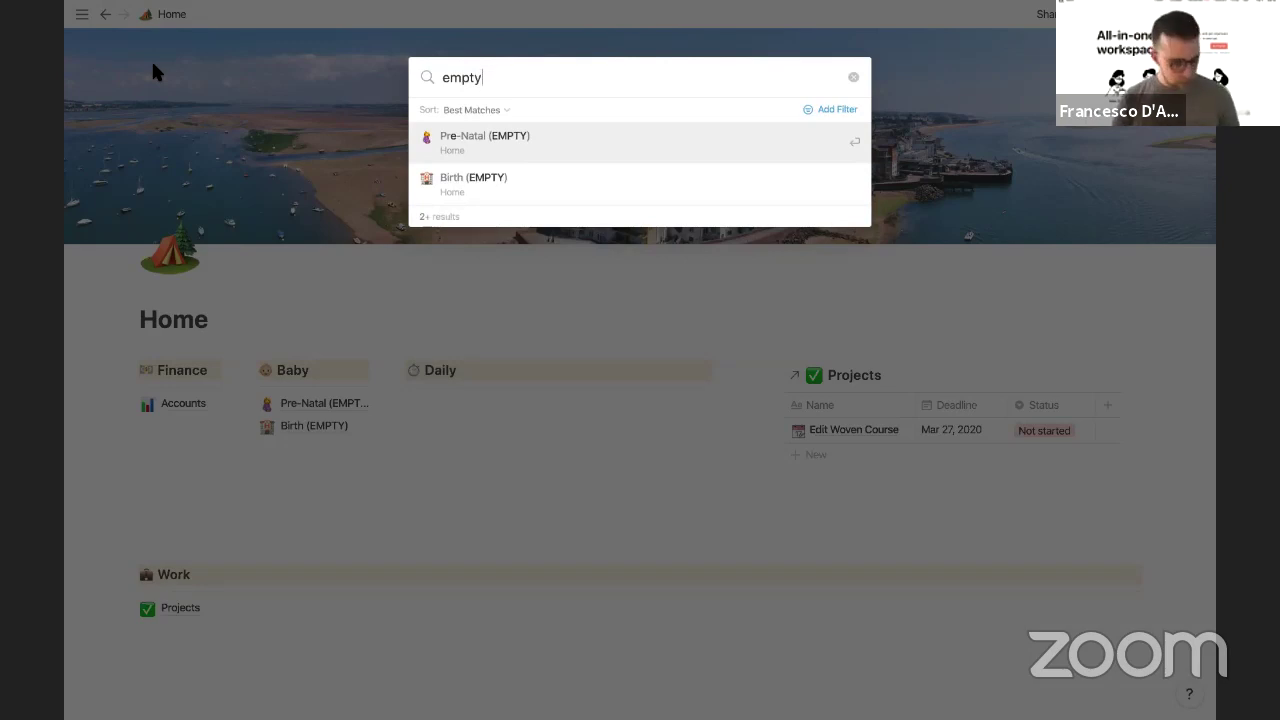
key("BackSpace")
key("BackSpace")
key("BackSpace")
key("BackSpace")
key("BackSpace")
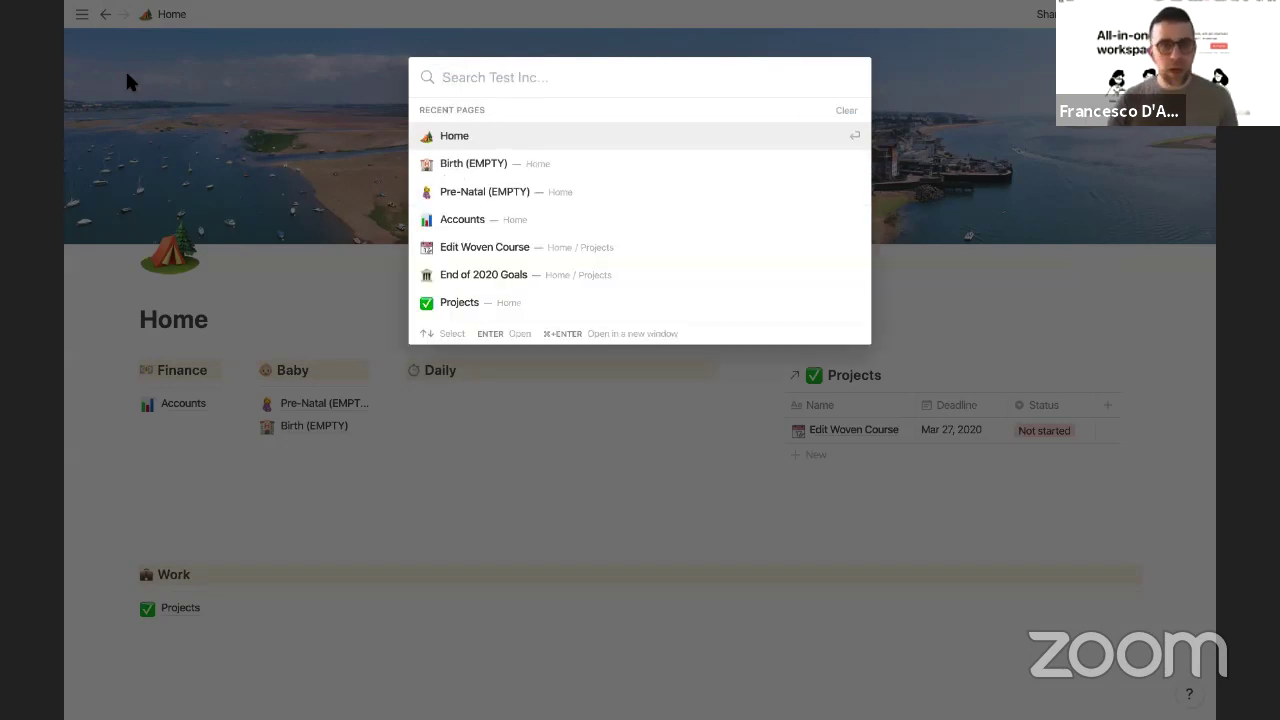
left_click(125, 68)
Step: Create a subpage titled Journal under the Daily heading on the Home page
left_click(446, 403)
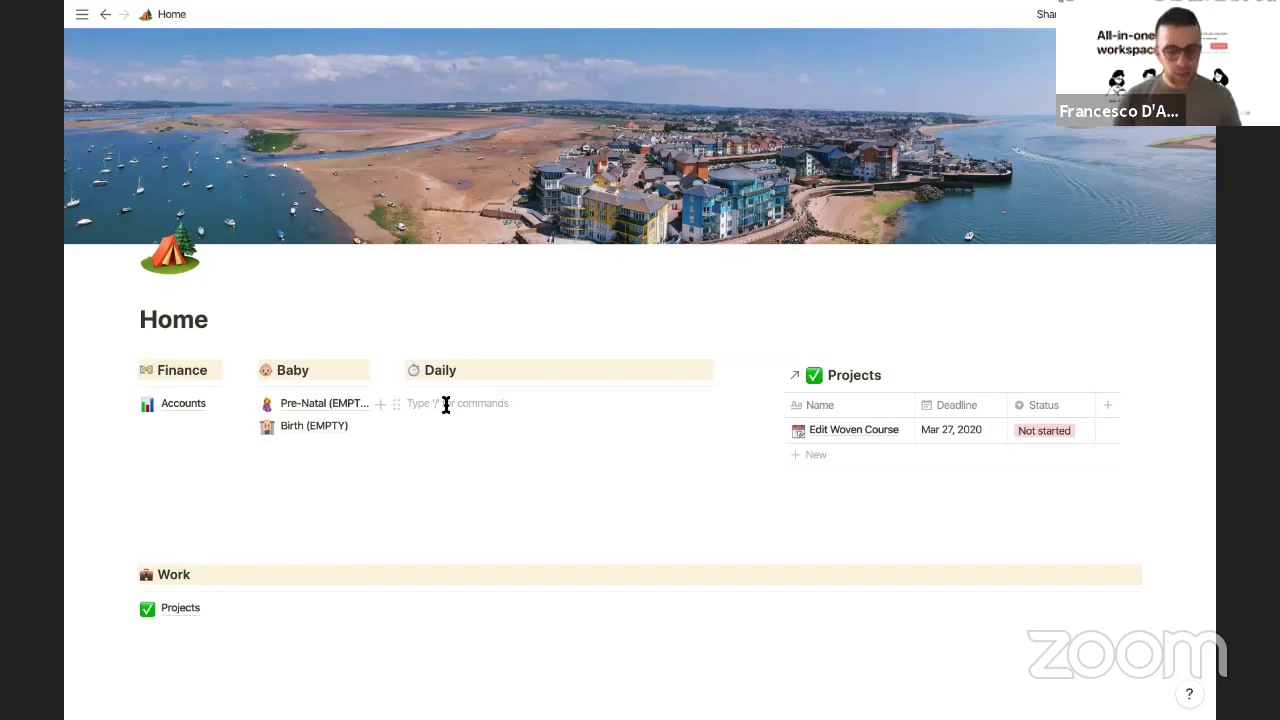
type("/pa")
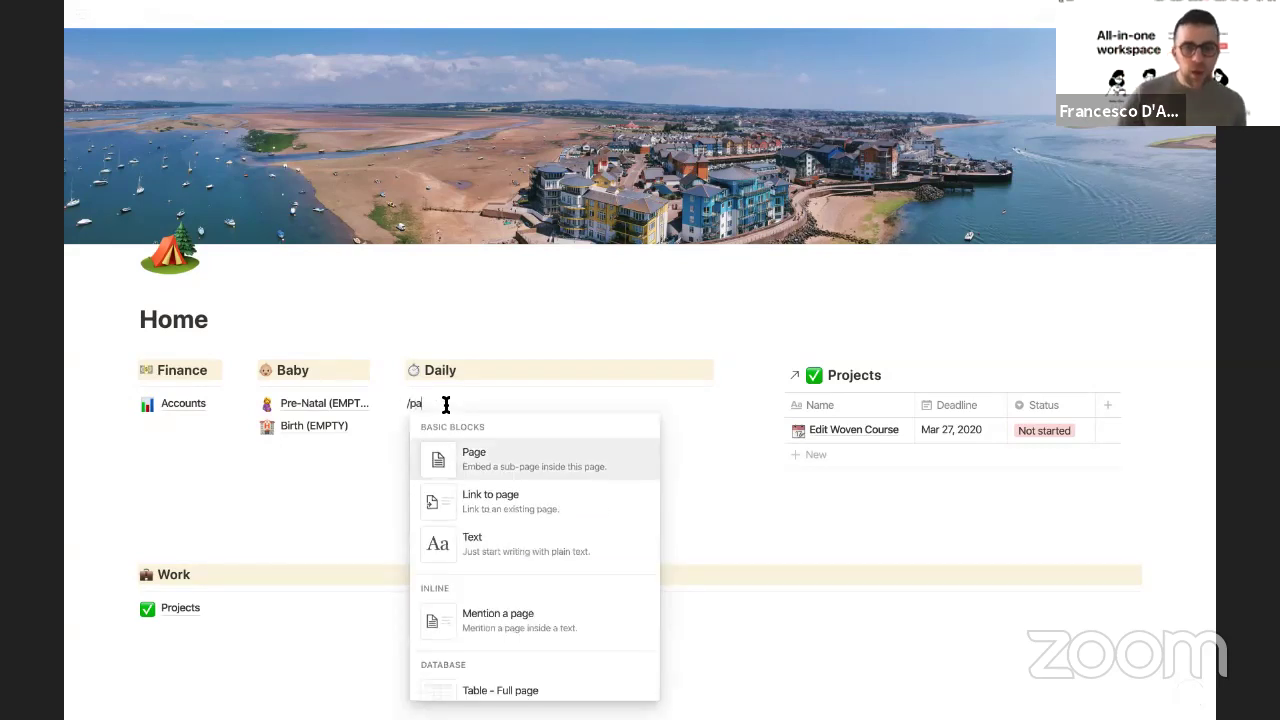
key("Return")
type("Jorua")
key("BackSpace")
key("BackSpace")
key("BackSpace")
type("urnal")
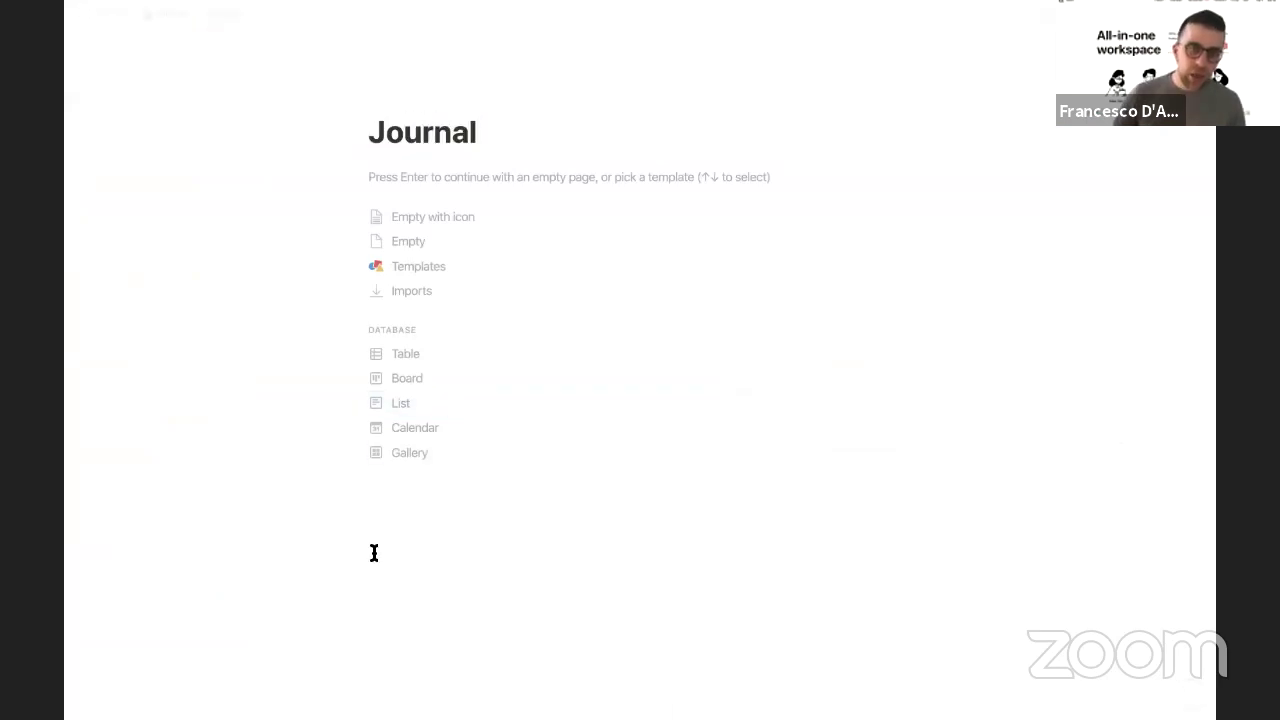
Step: Turn the Journal page into a Gallery database and delete its default cards
left_click(425, 454)
left_click_drag(770, 365, 340, 250)
key("Delete")
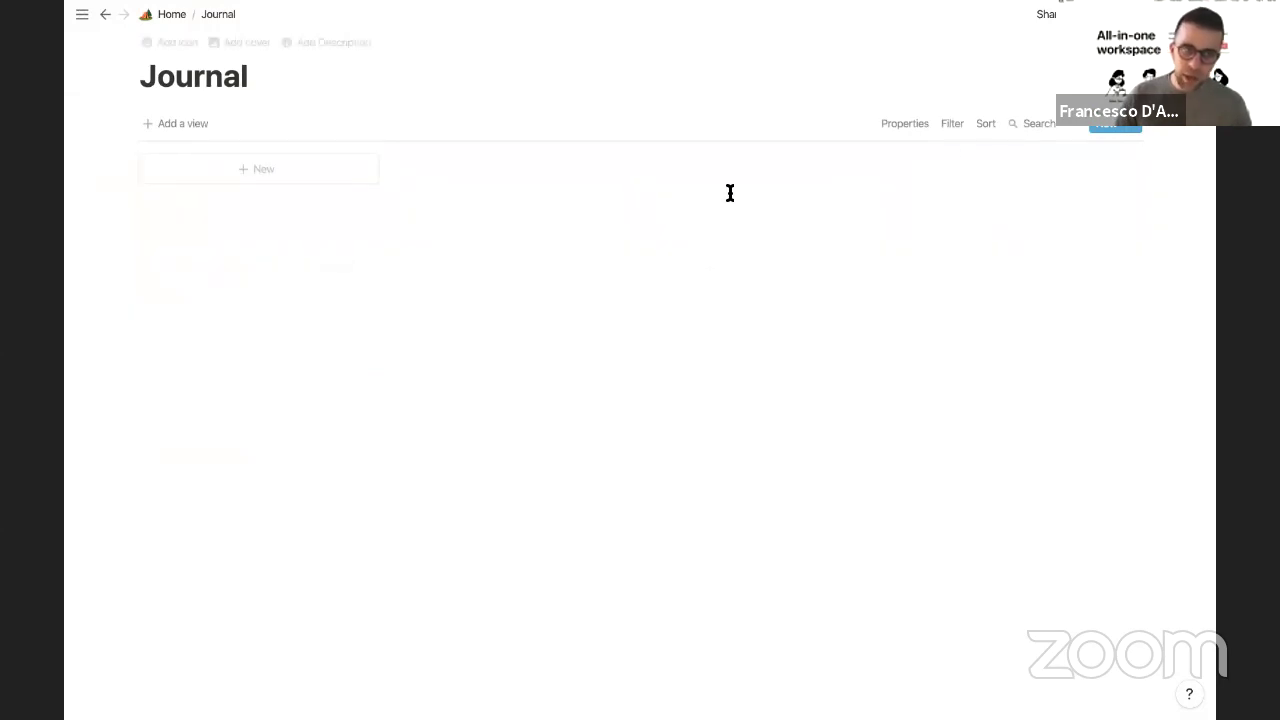
Step: Give the Journal database the yellow notebook emoji as its icon, searching the emojis for "book"
left_click(171, 44)
left_click(164, 80)
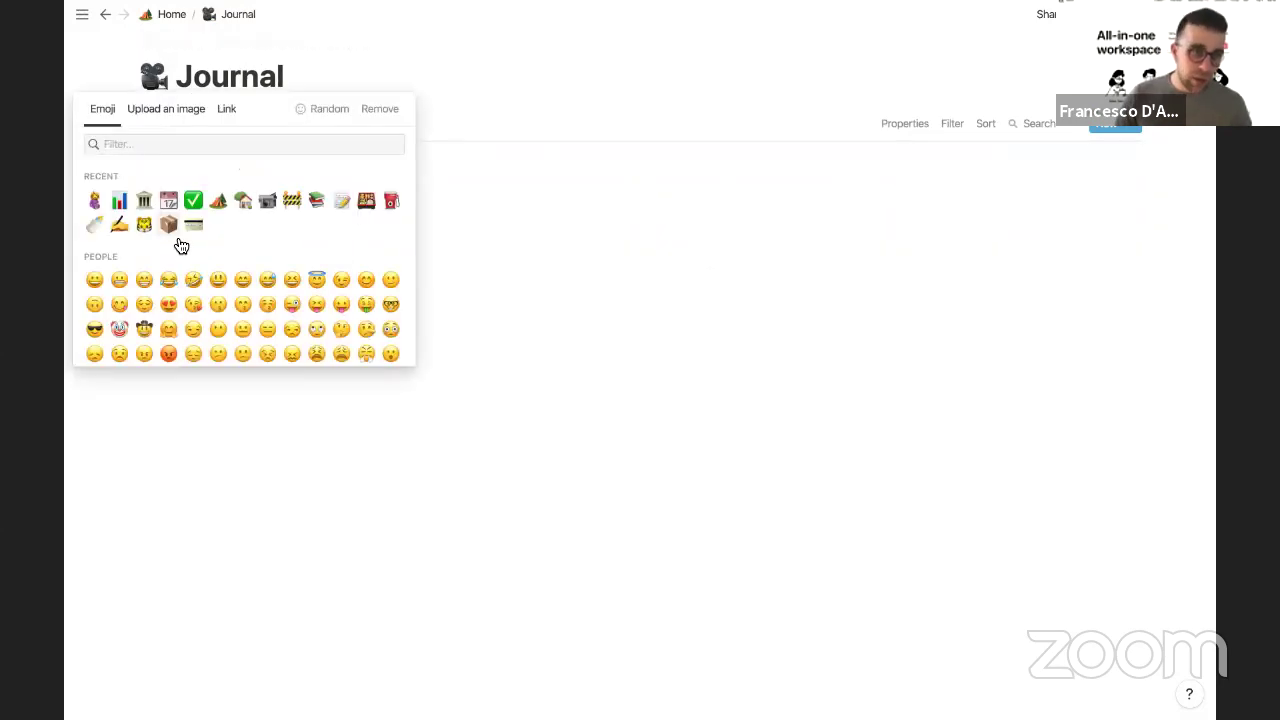
type("book")
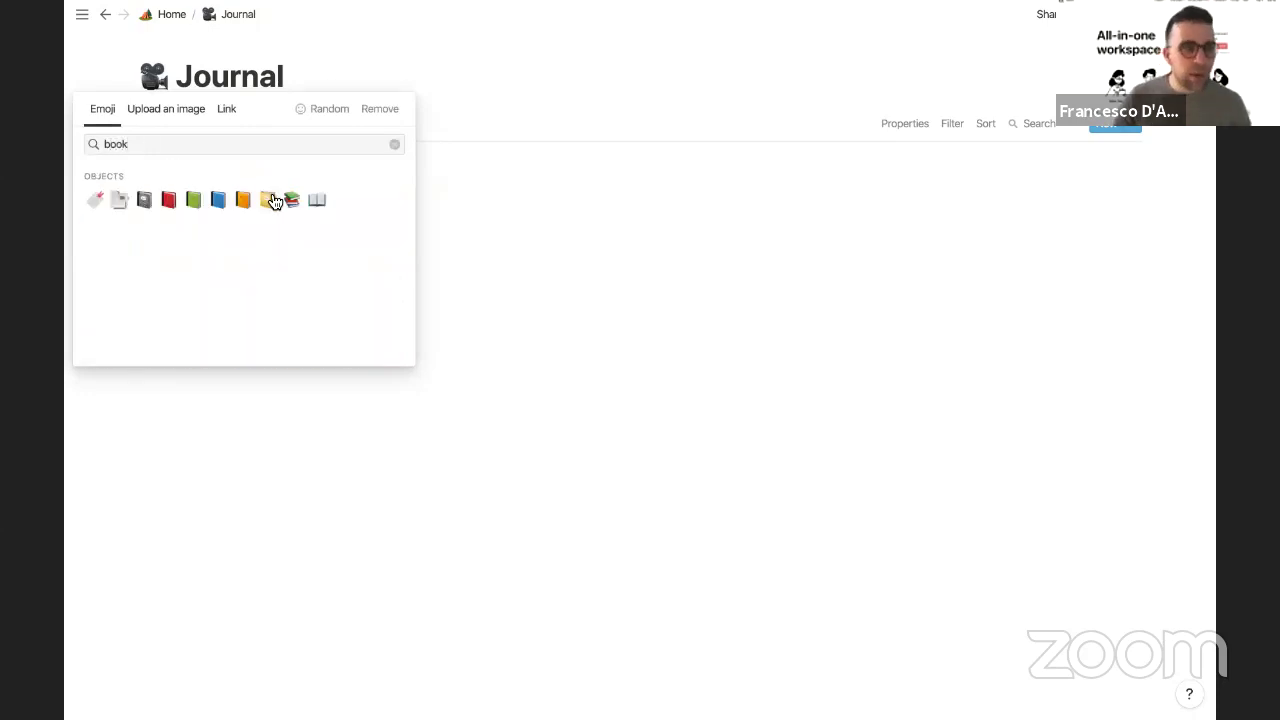
left_click(270, 200)
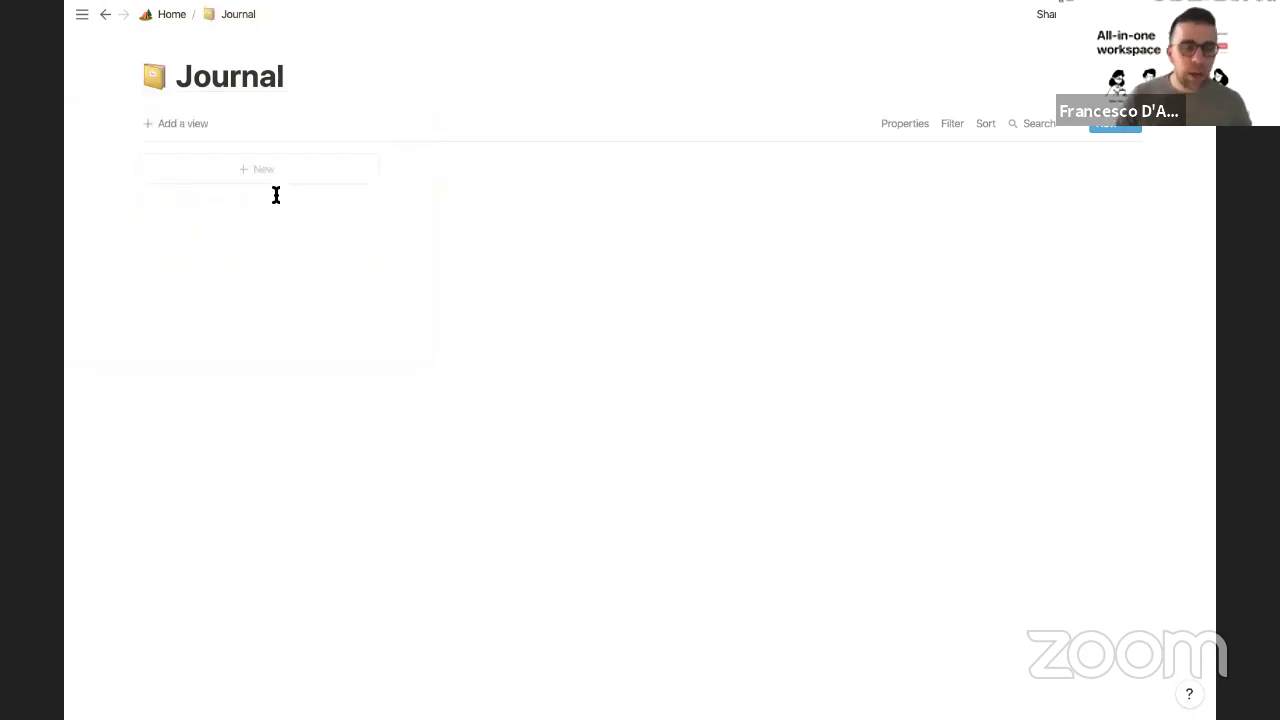
Step: Set the Journal gallery's card preview to Page cover and its card size to Small
left_click(904, 128)
left_click(967, 155)
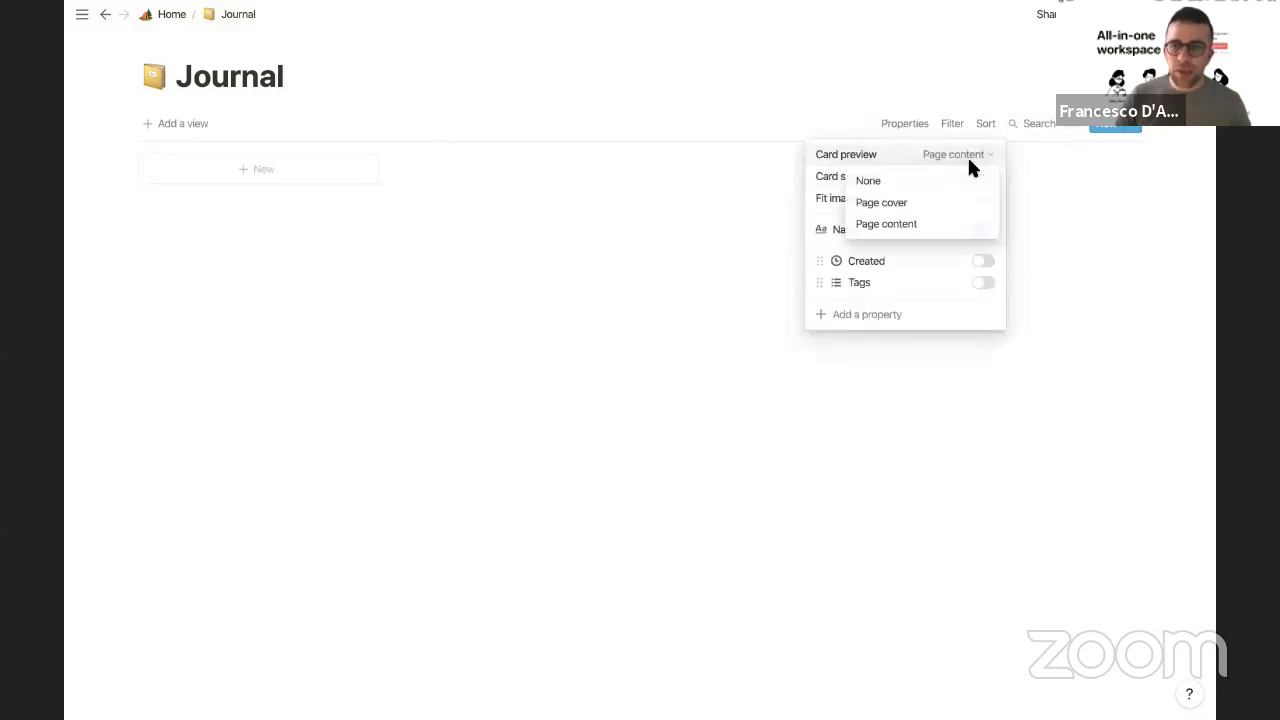
left_click(921, 208)
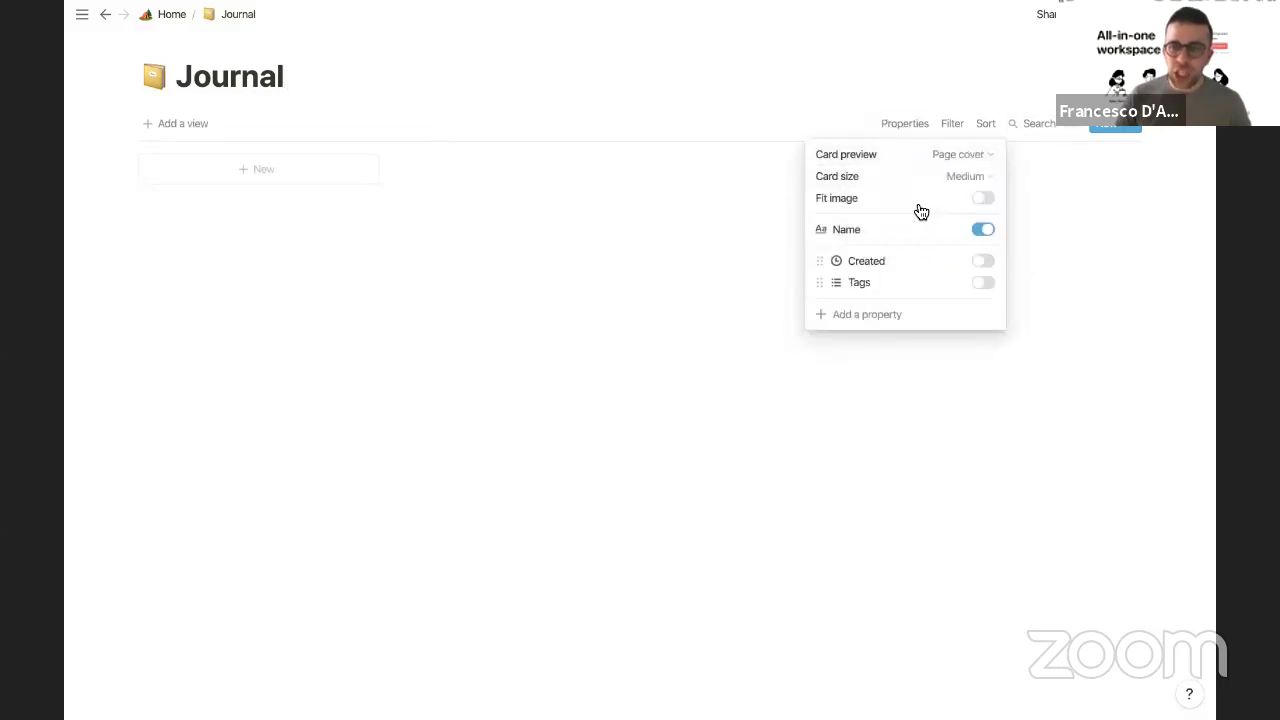
left_click(962, 177)
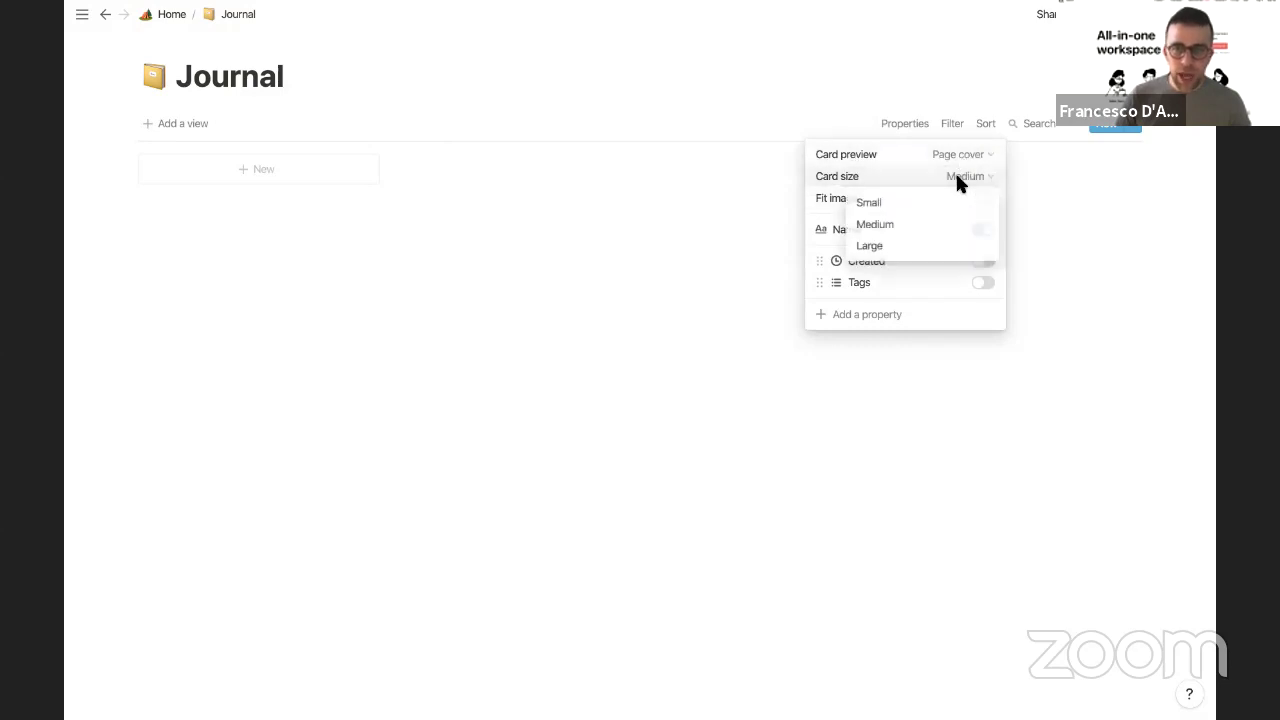
left_click(940, 205)
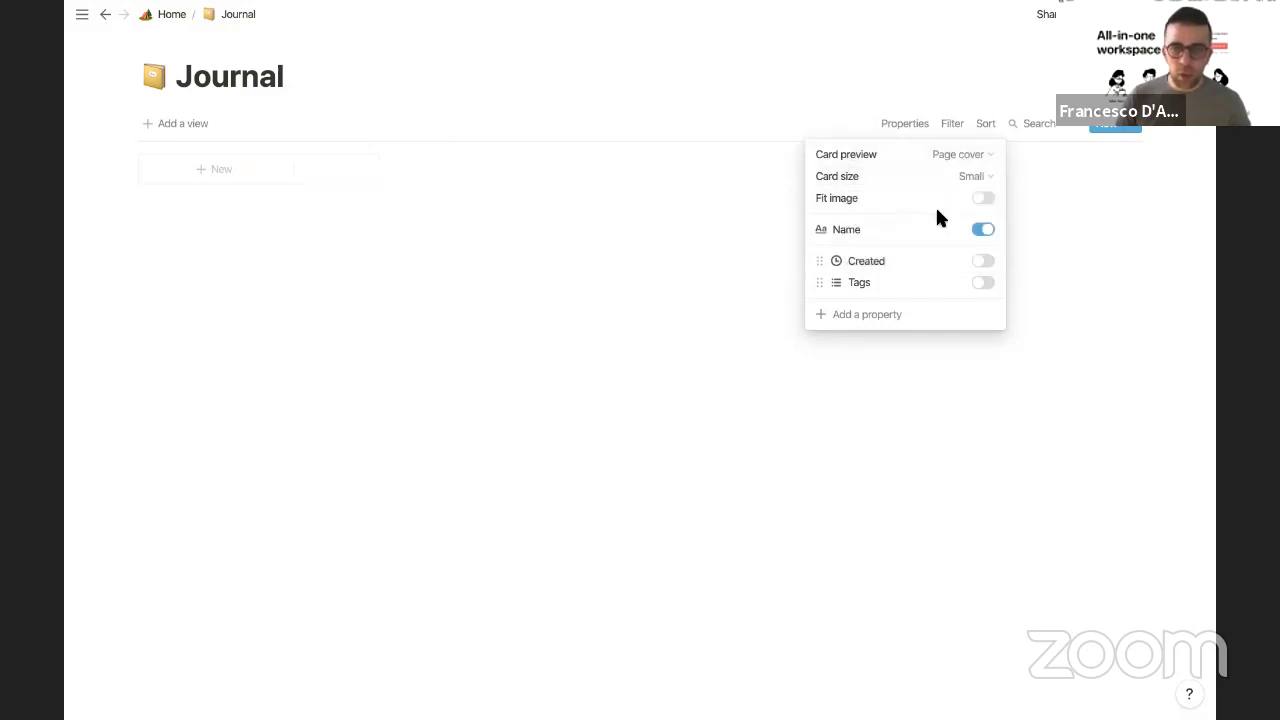
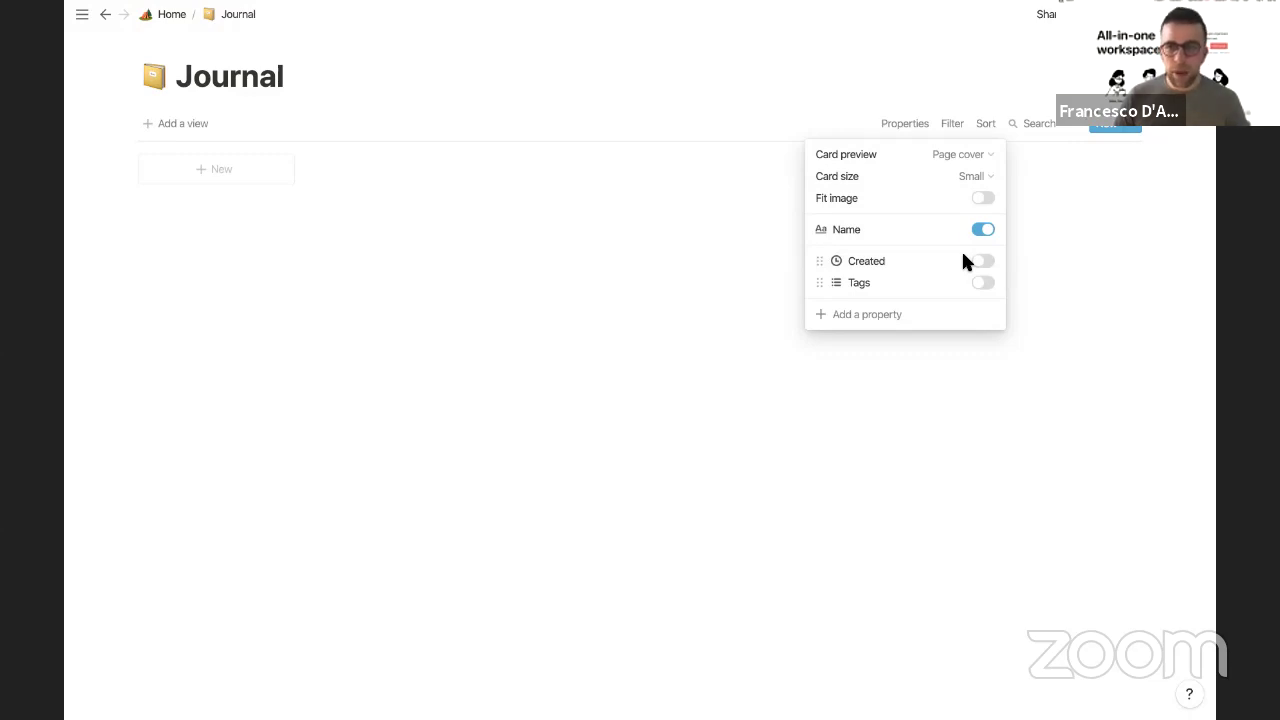
Step: Show the Created and Tags properties on the gallery cards and rename Tags to Moods
left_click(981, 263)
left_click(985, 283)
left_click(878, 284)
mouse_move(873, 371)
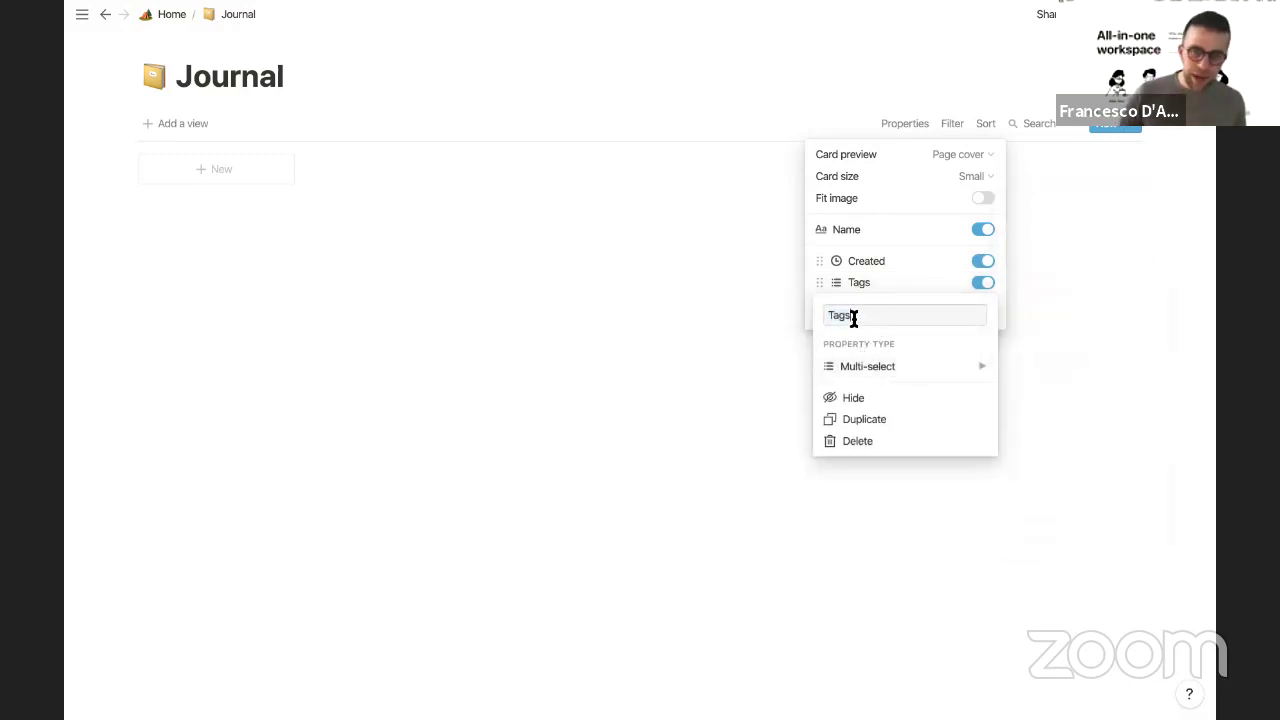
type("Mood")
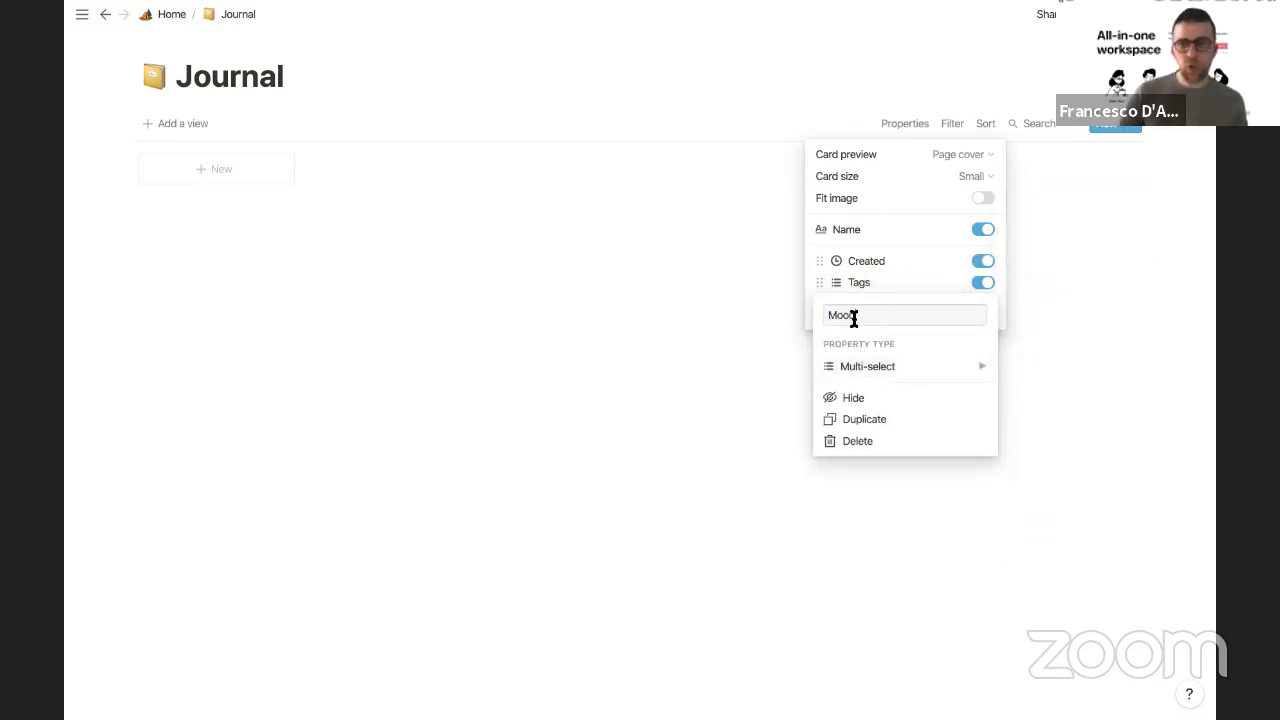
type("s")
key("Return")
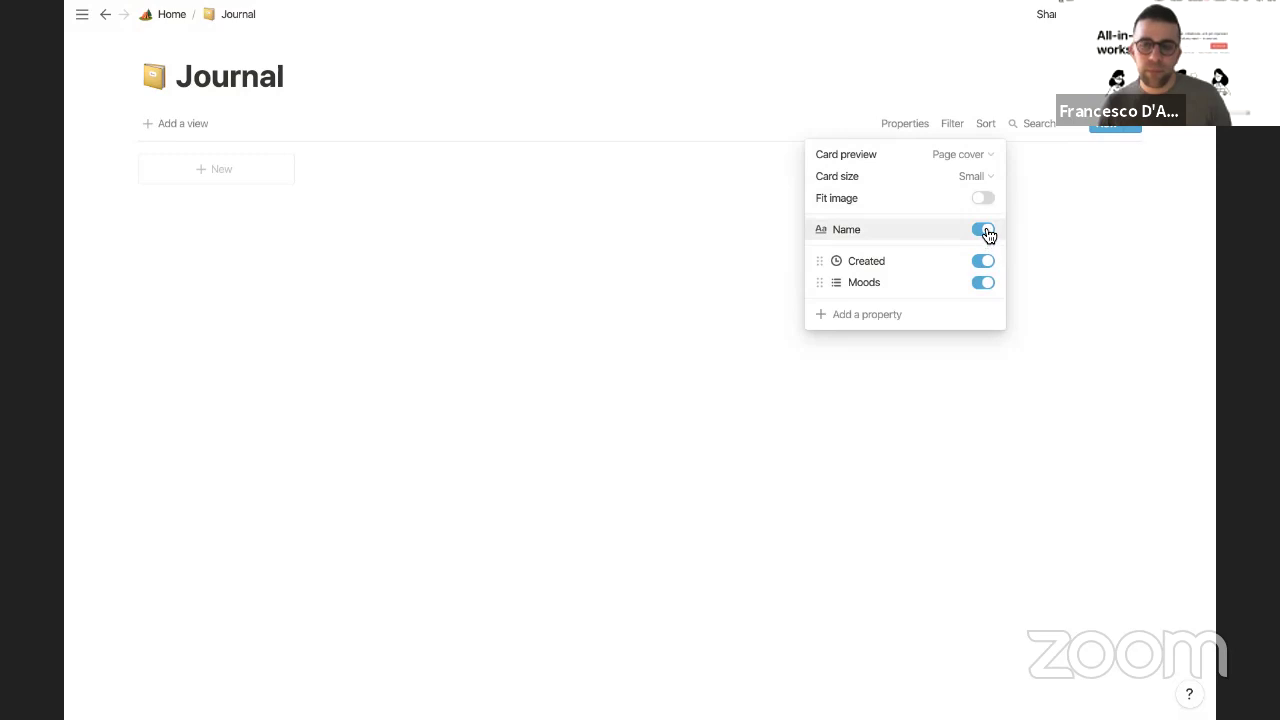
left_click(1017, 201)
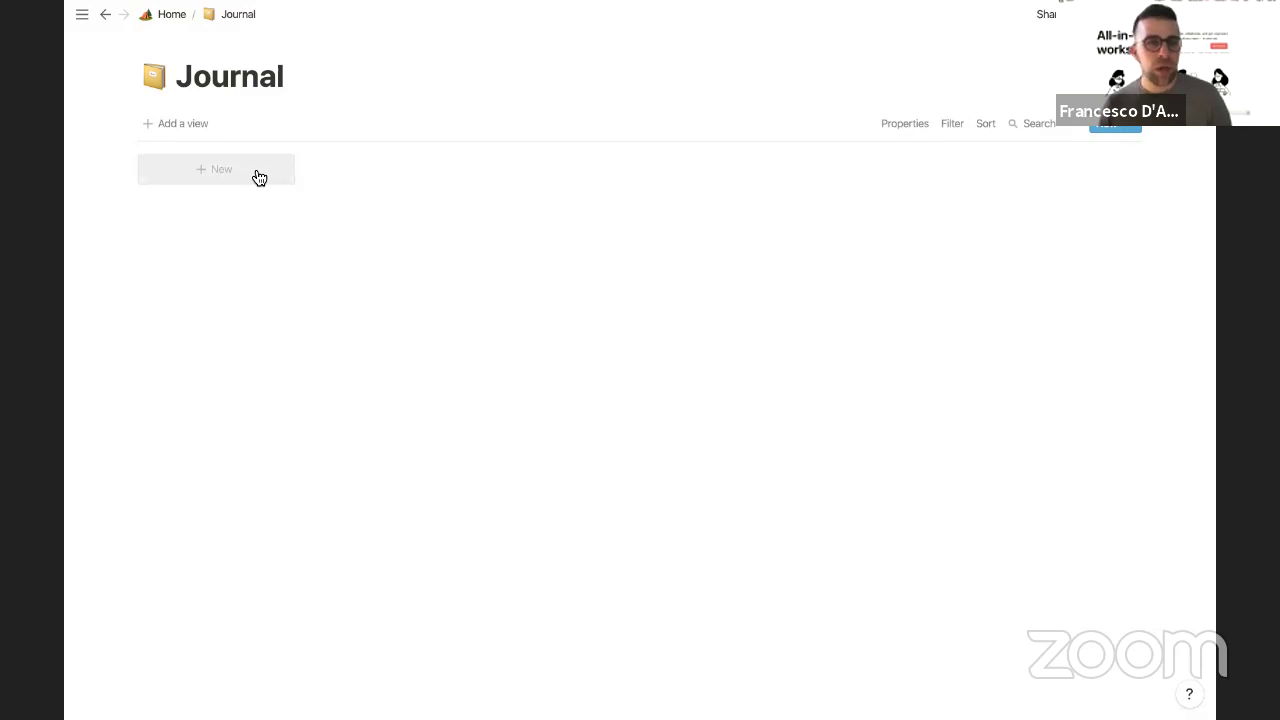
Step: Create a new template for the Journal database titled Entry #00
left_click(1136, 140)
left_click(1060, 206)
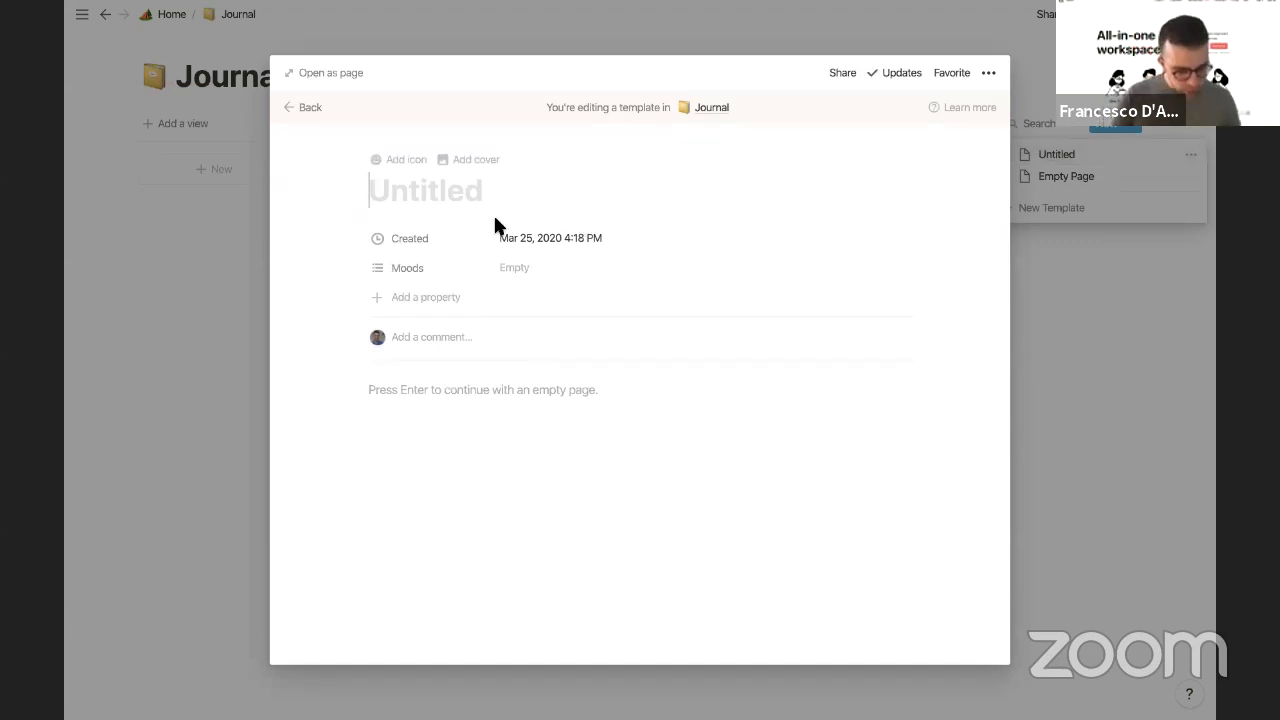
type("Entry #00")
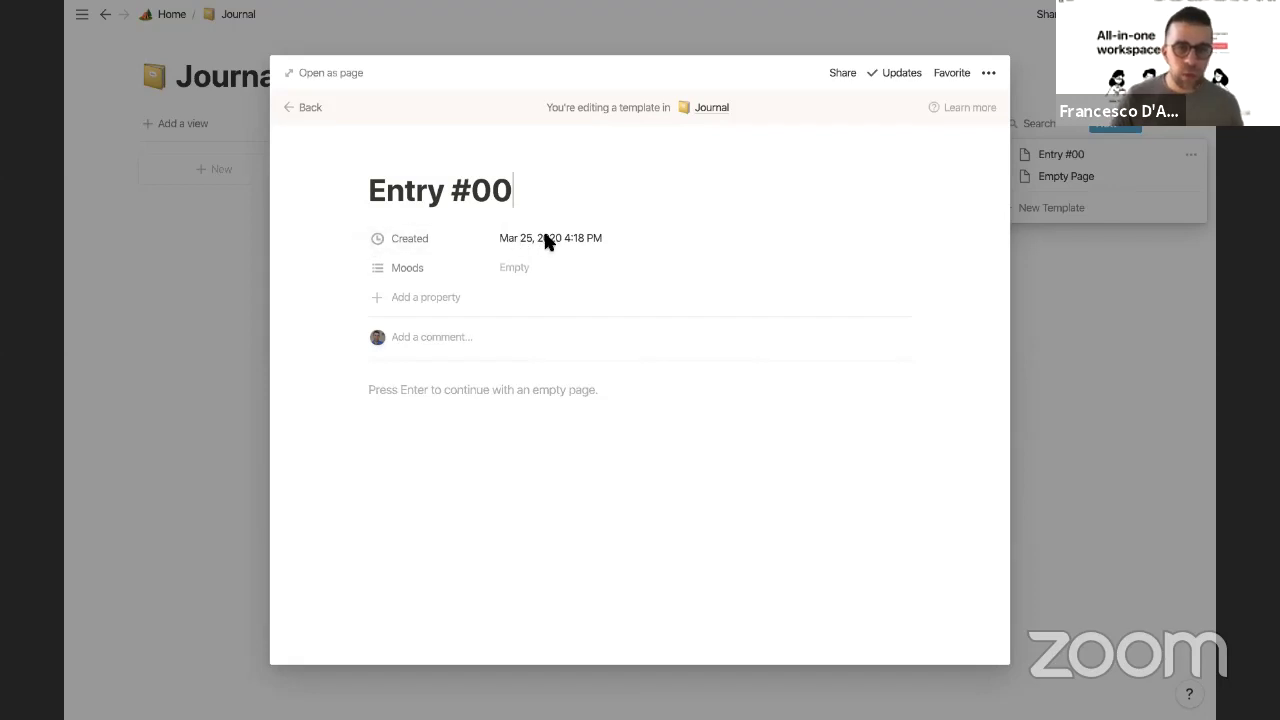
Step: Add a Date property named Entry Date to the template and move it above Created
left_click(409, 300)
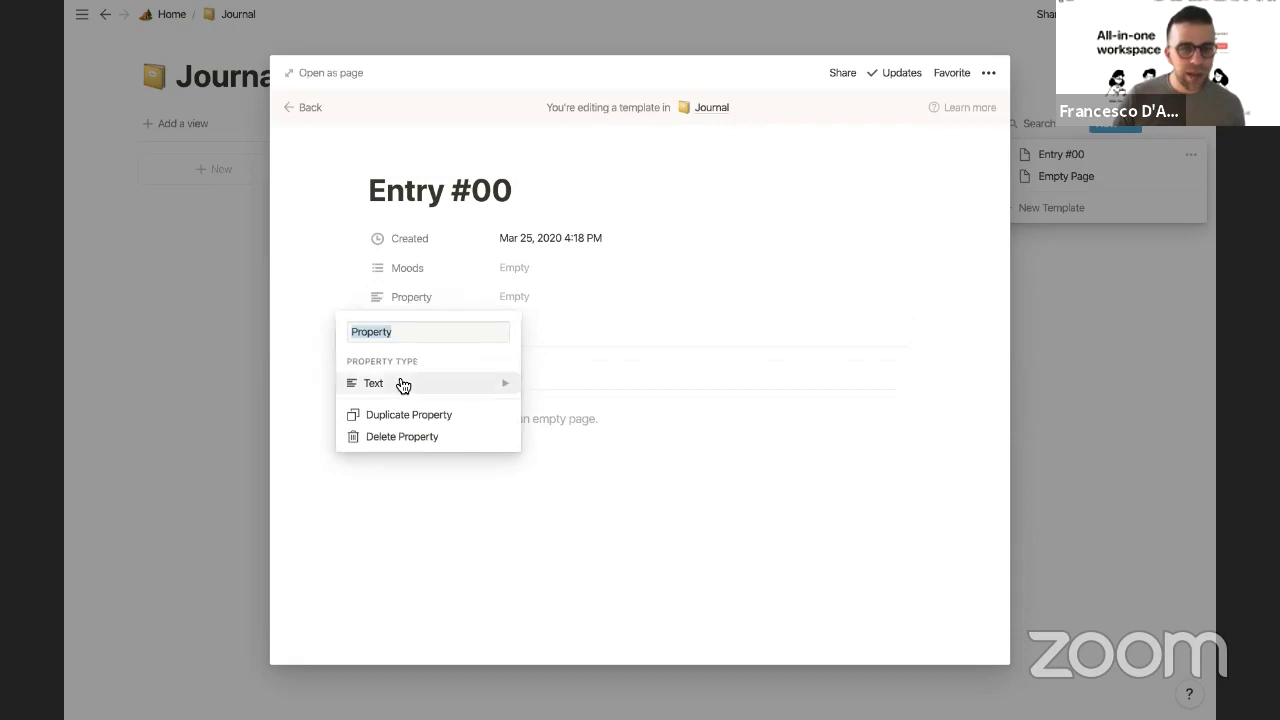
mouse_move(403, 383)
left_click(541, 329)
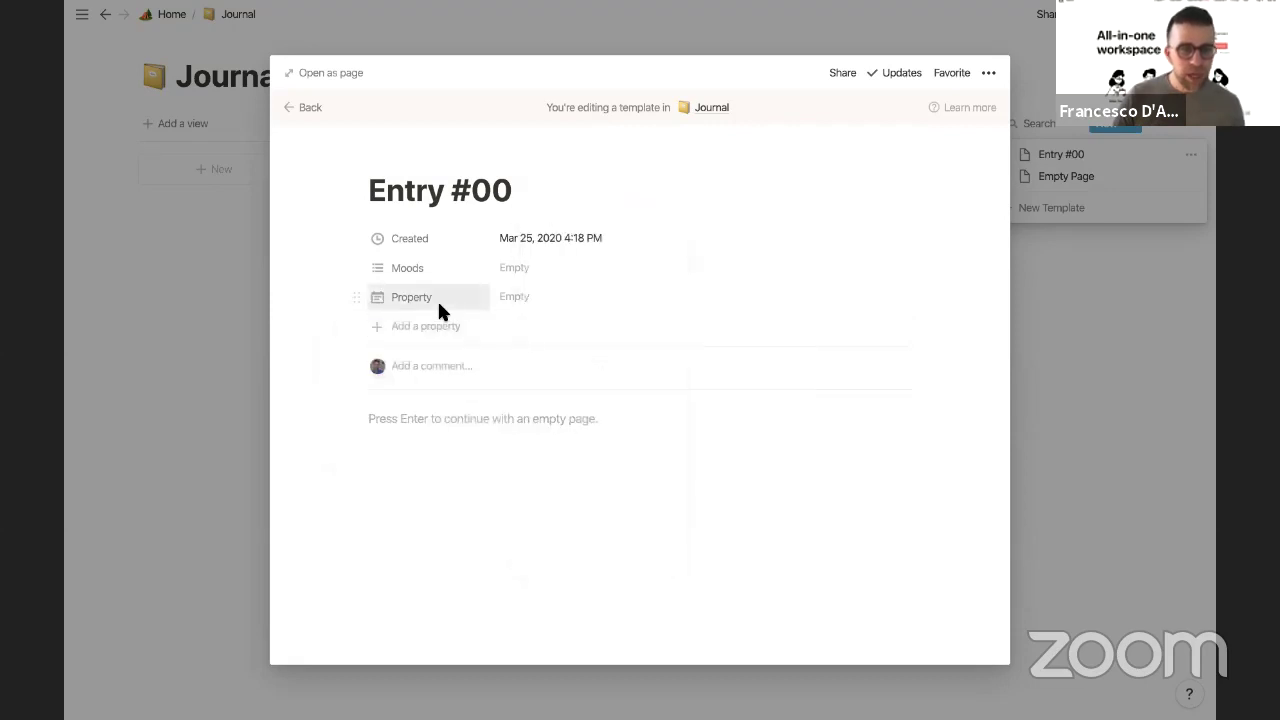
left_click(437, 302)
key("BackSpace")
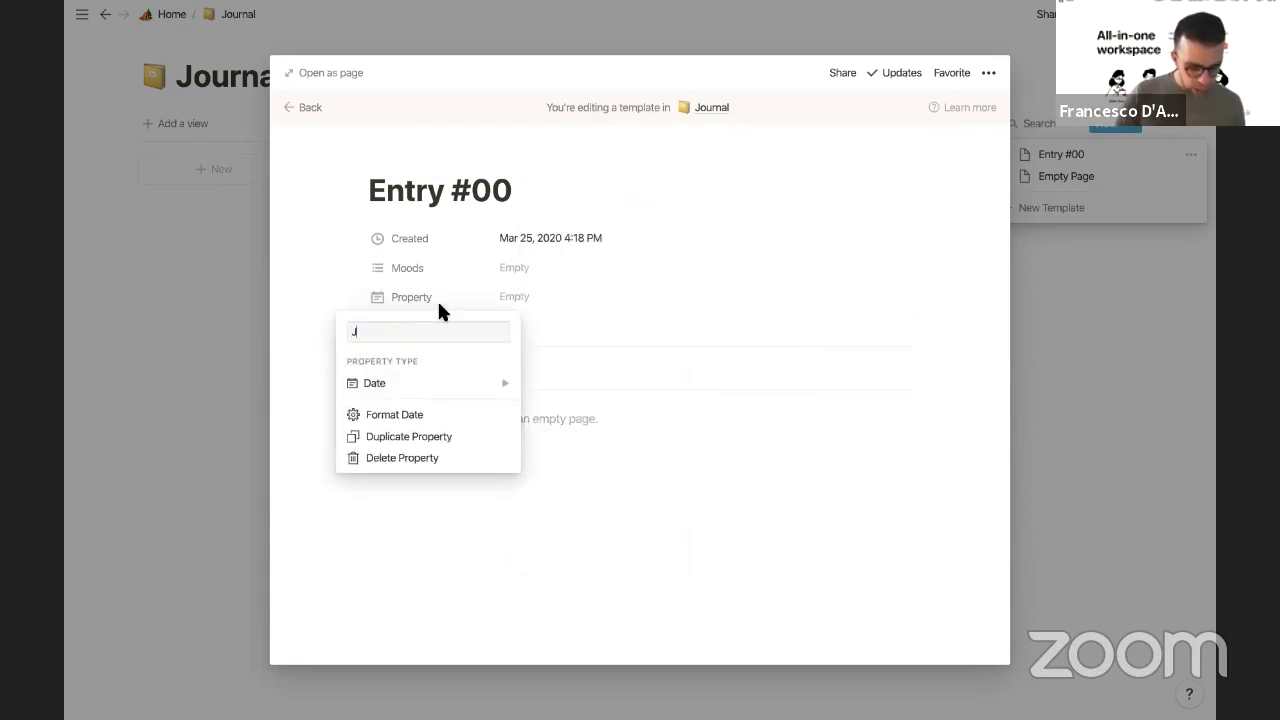
type("Entry Date")
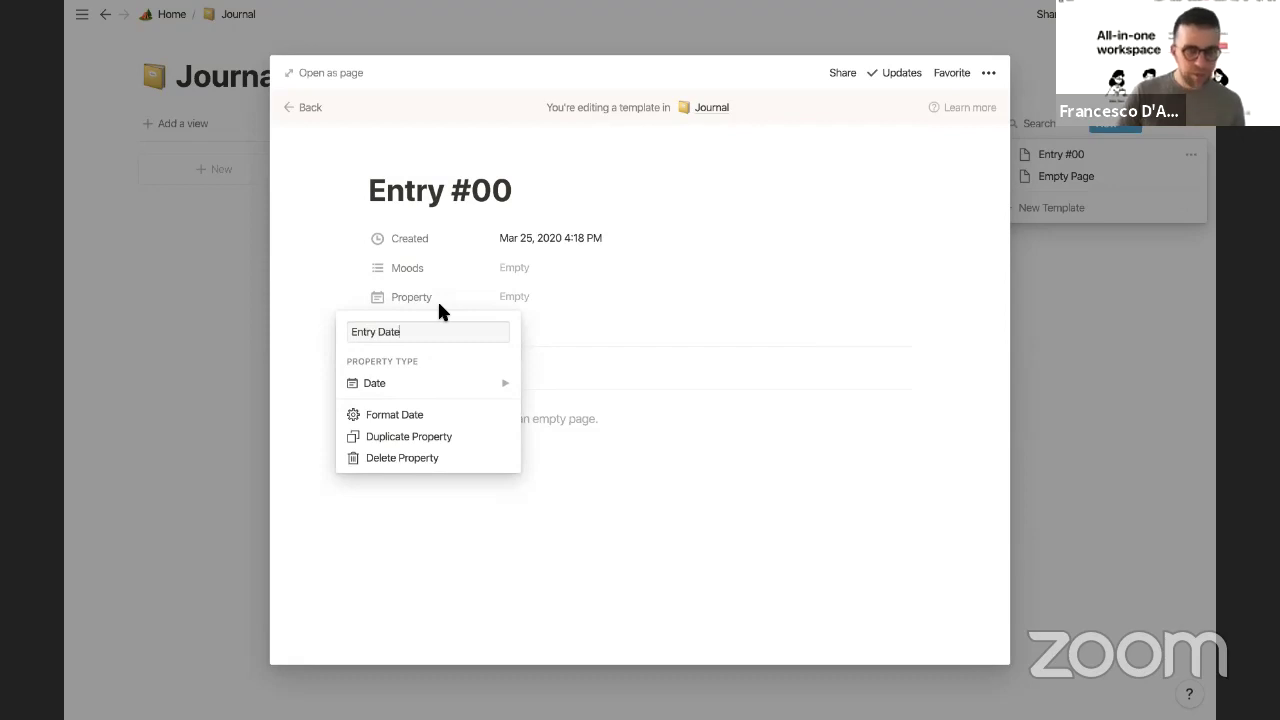
key("Return")
left_click_drag(429, 289, 419, 230)
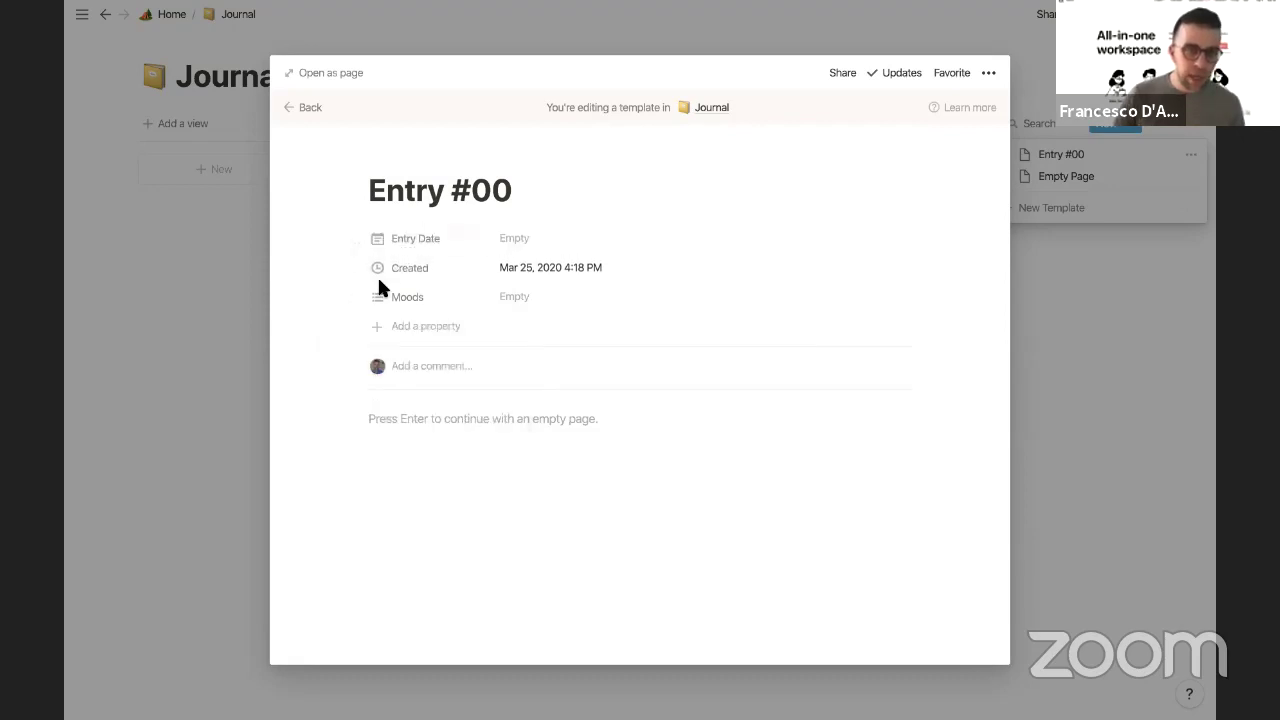
Step: Delete the Created property from the Journal database
left_click(357, 270)
left_click(399, 407)
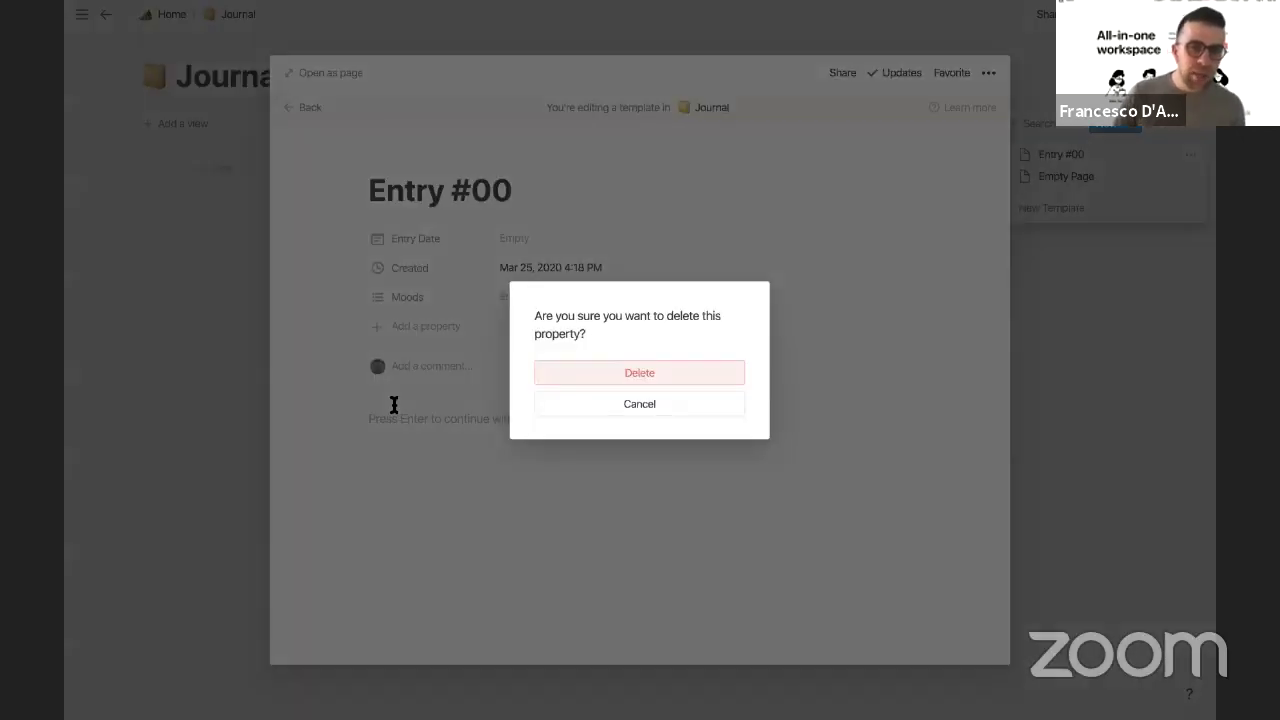
left_click(640, 372)
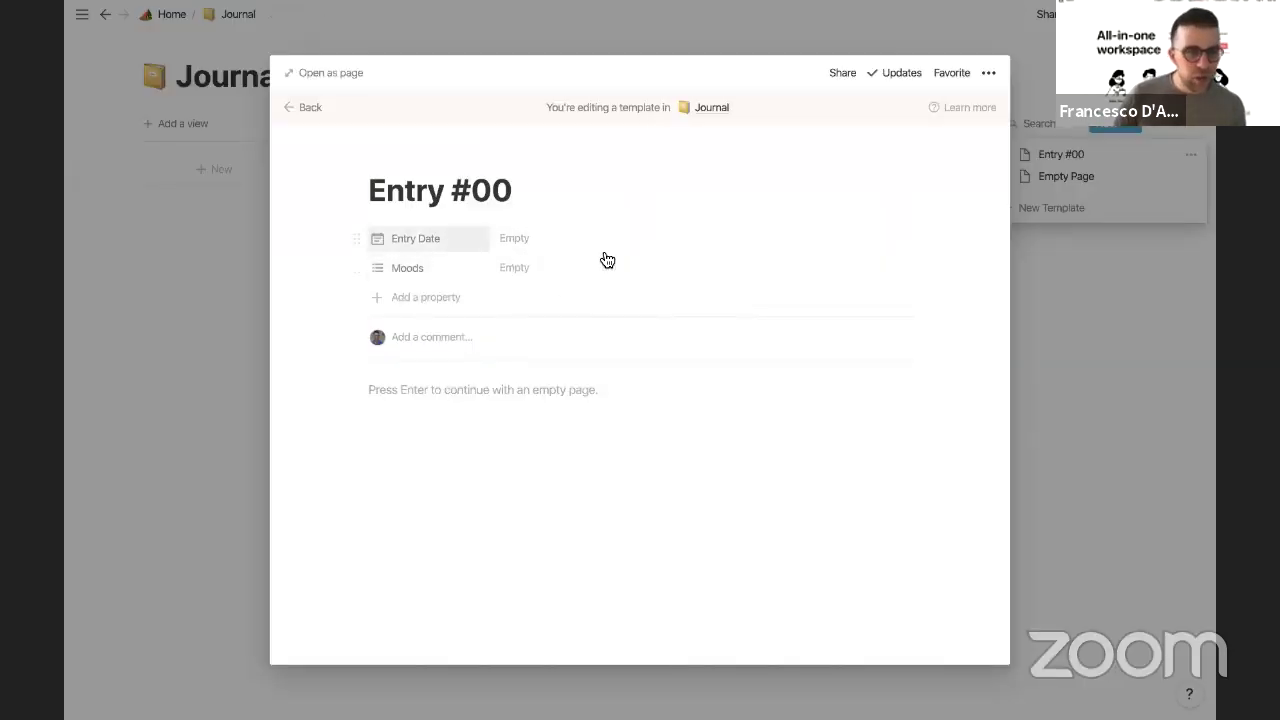
Step: Add a Heading 2 reading "Focus Today" to the body of the Entry #00 template
left_click(473, 431)
type("/h2")
key("Return")
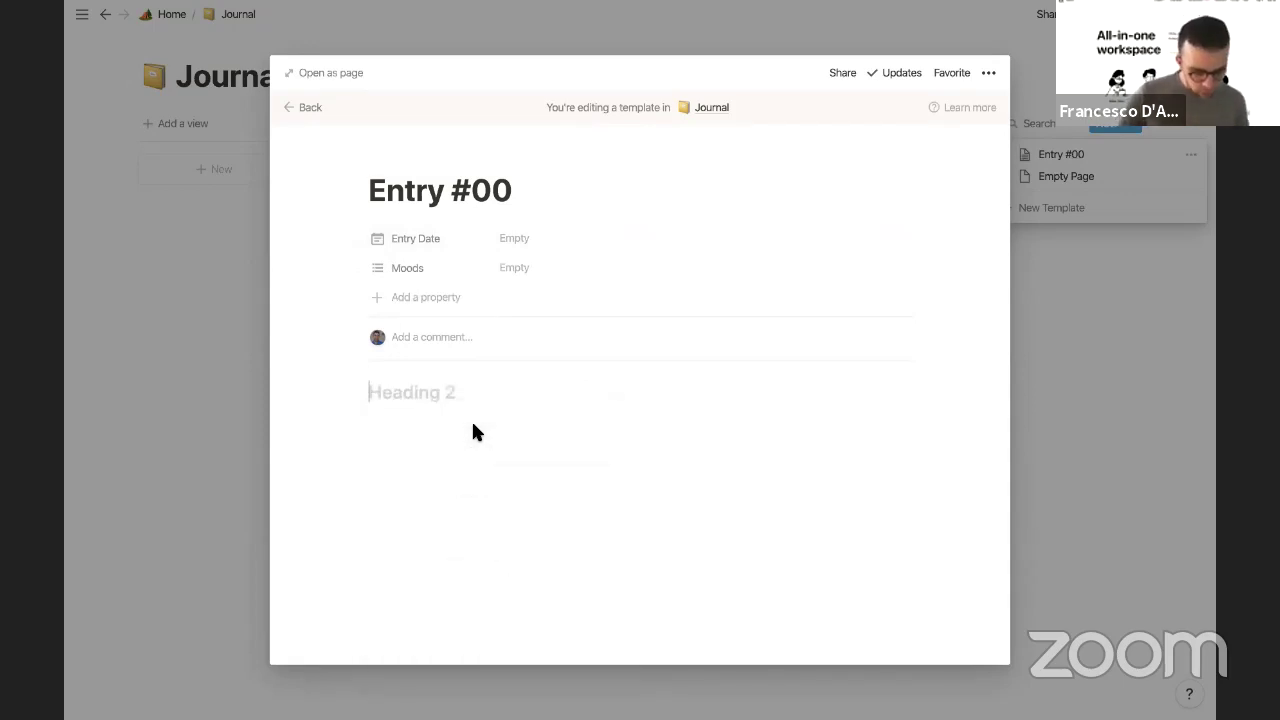
type("Focus for")
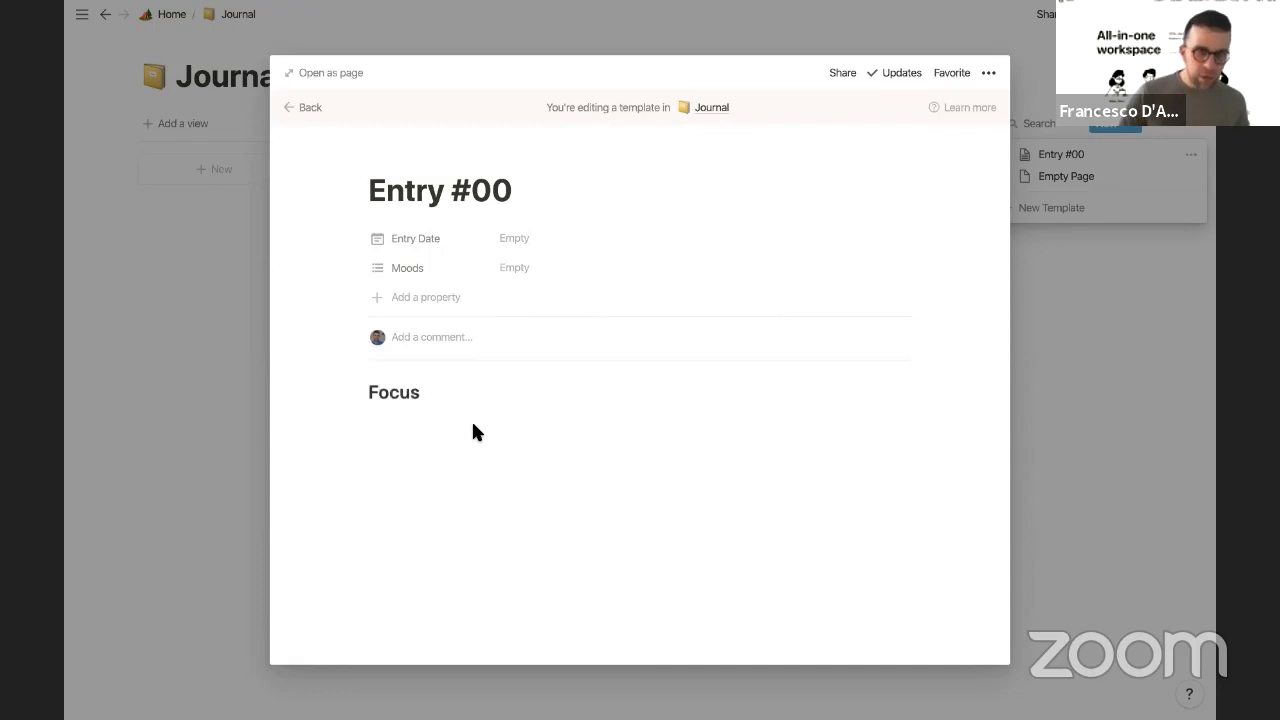
key("BackSpace")
key("BackSpace")
type("Today")
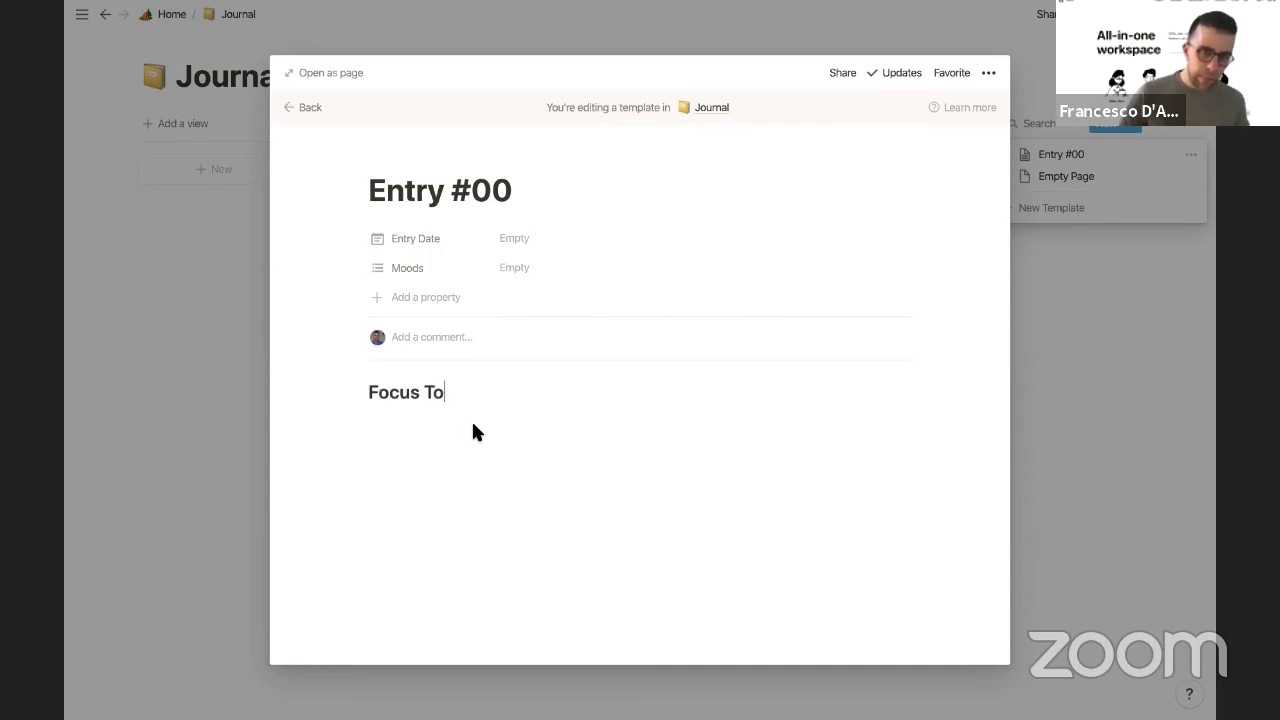
Step: Insert a divider beneath the "Focus Today" heading and give the heading a gray background
key("Return")
type("/divi")
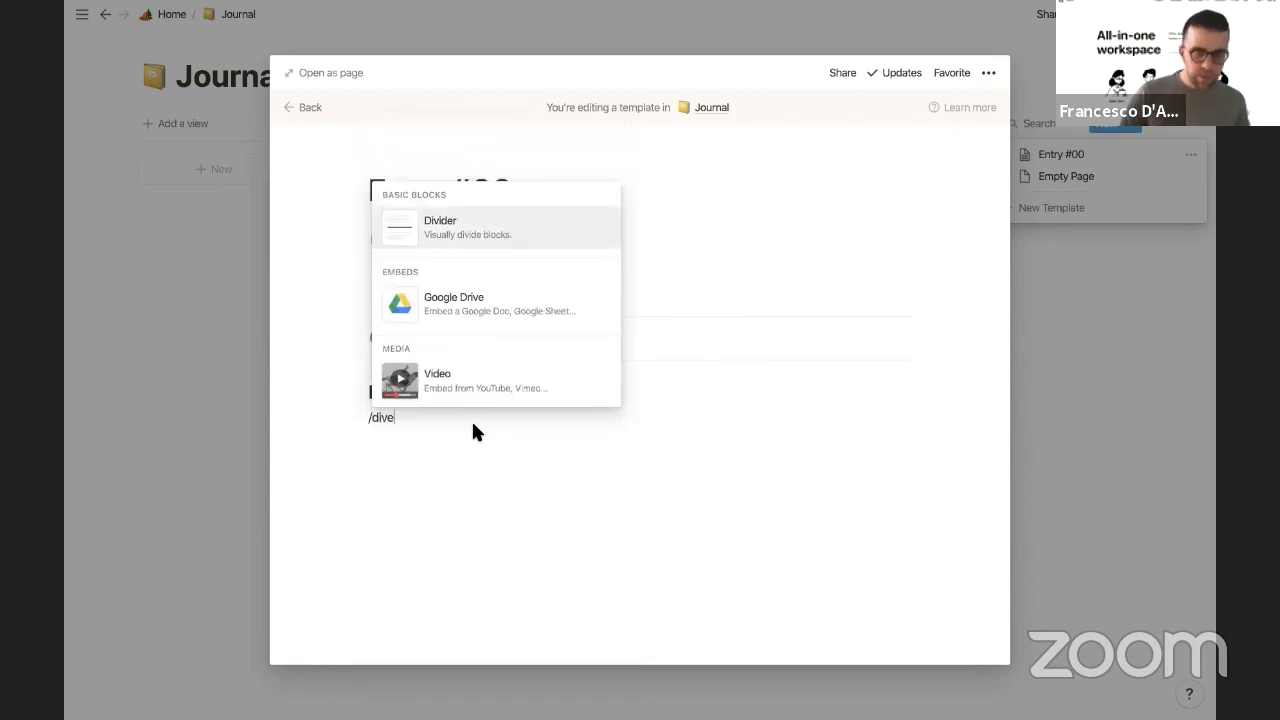
key("Return")
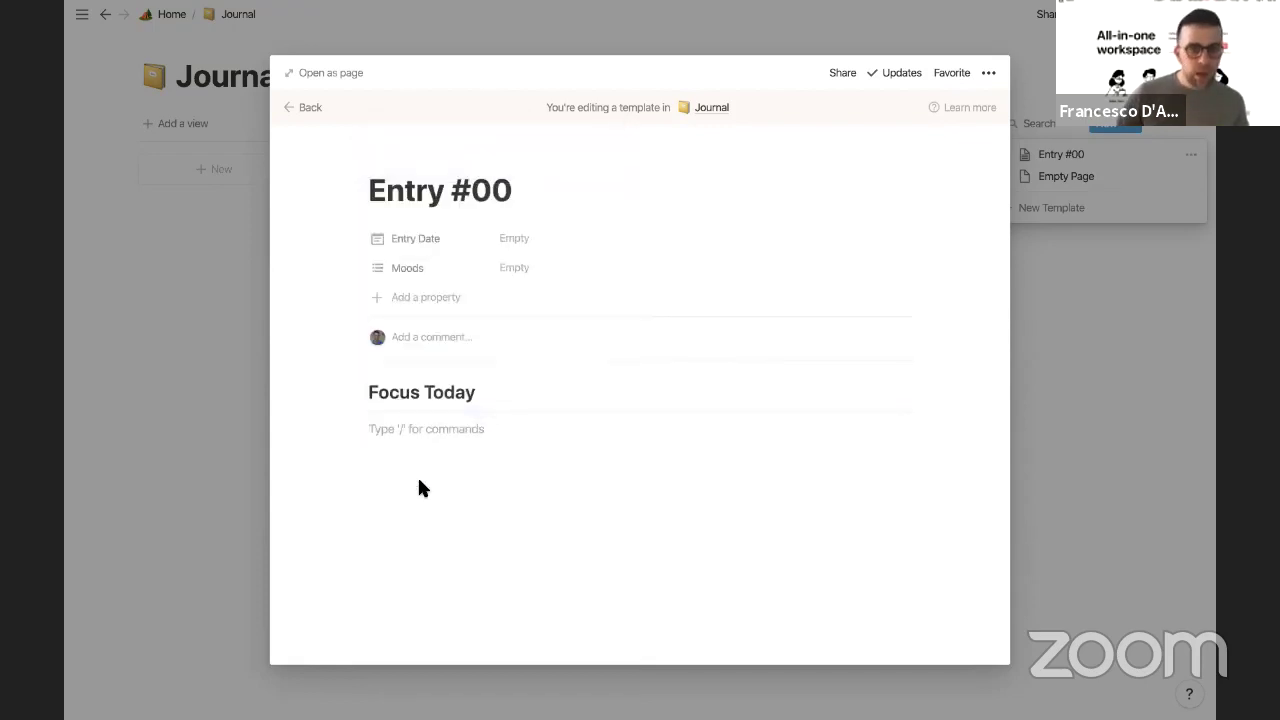
left_click(357, 392)
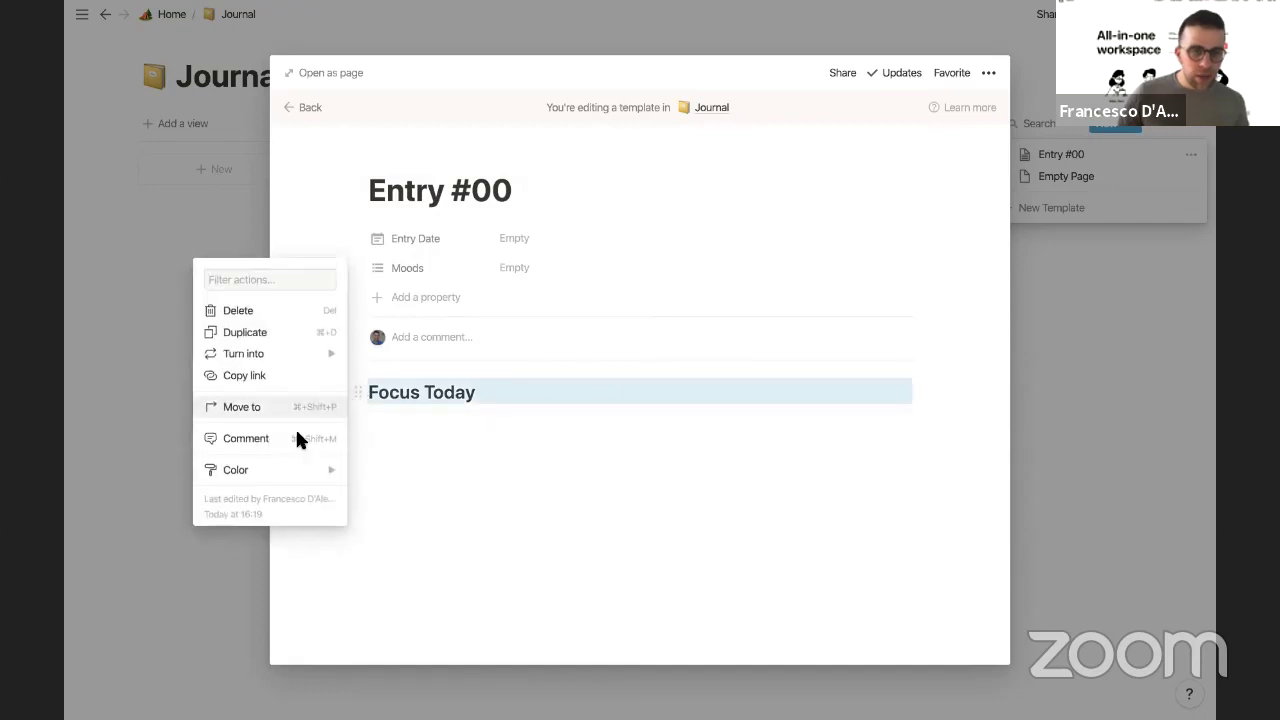
mouse_move(294, 470)
left_click(402, 566)
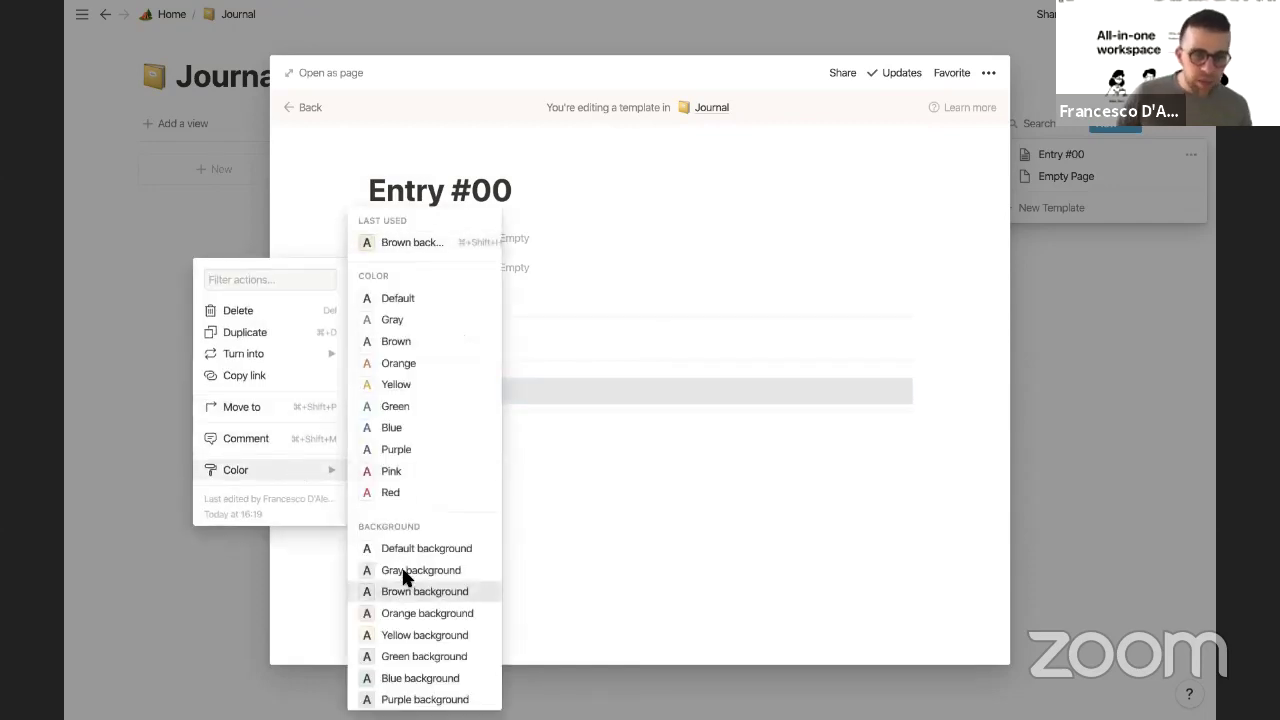
Step: Add a Heading 3 reading "Ideas" below the divider, leaving blank space between them
key("Return")
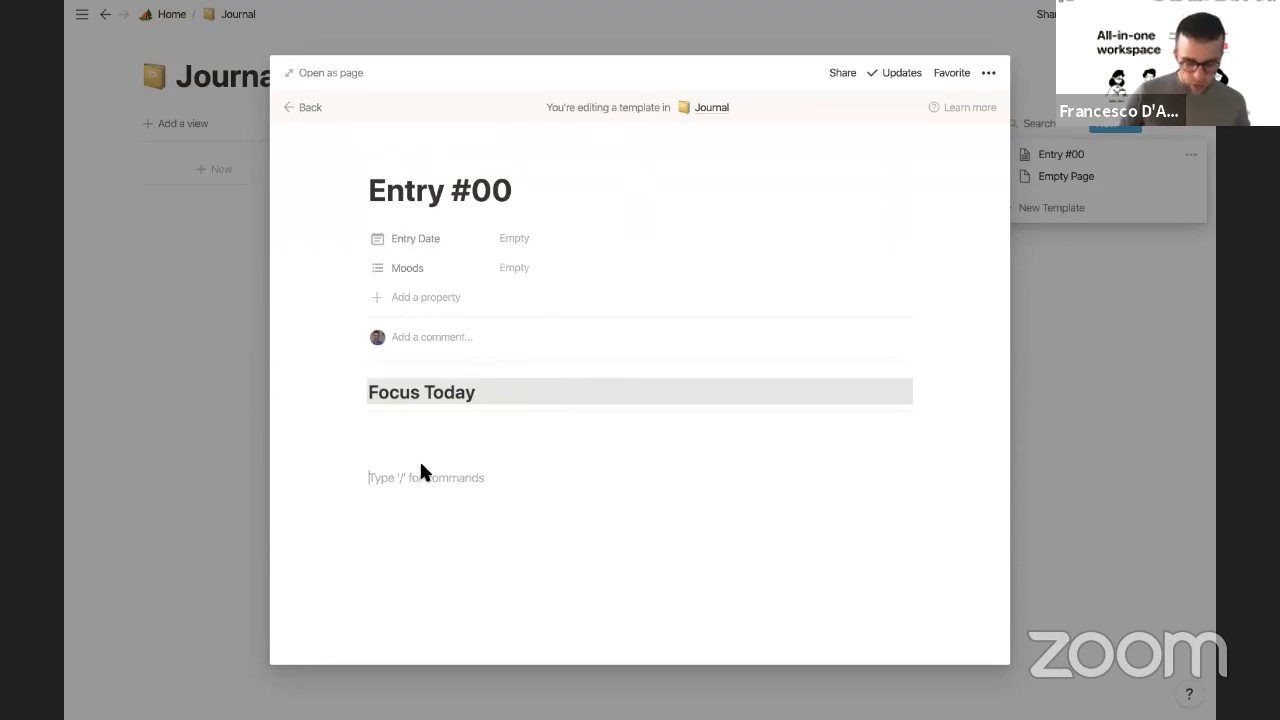
type("/sub")
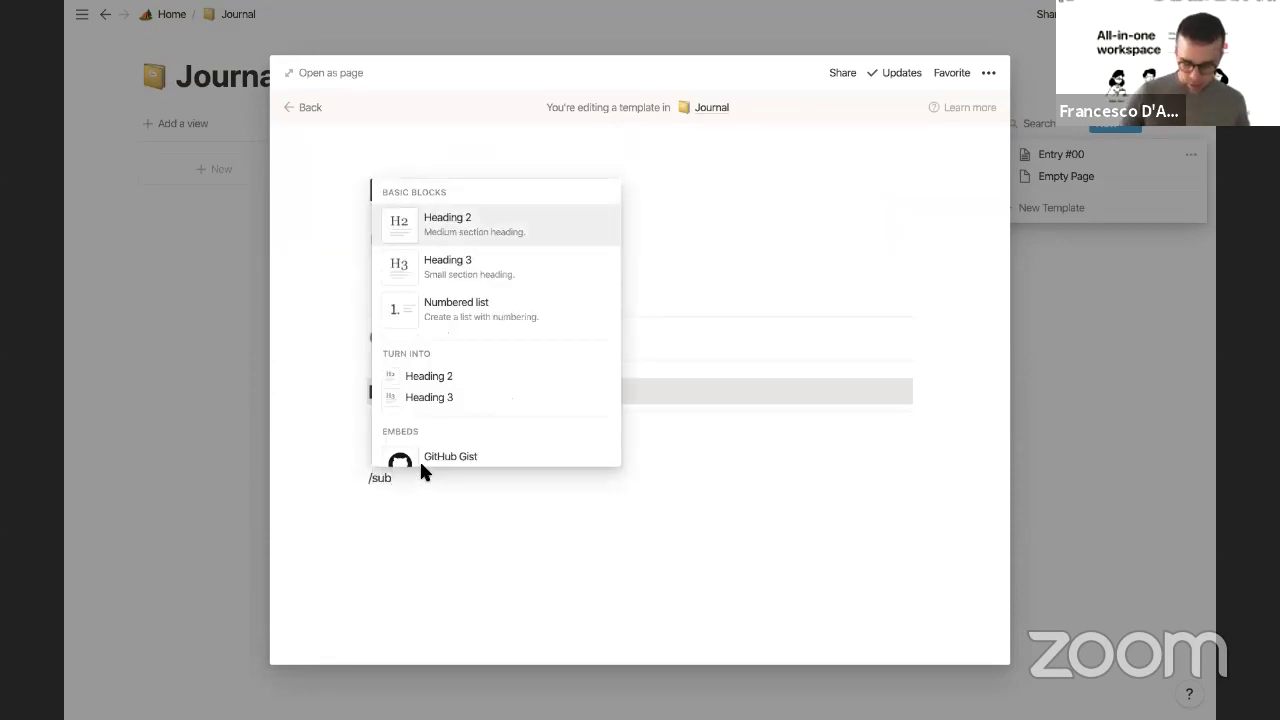
key("Down")
key("Return")
type("Ideas")
Step: Add a Heading 3 reading "Tasks Completed" below the Ideas heading
key("Return")
type("/su")
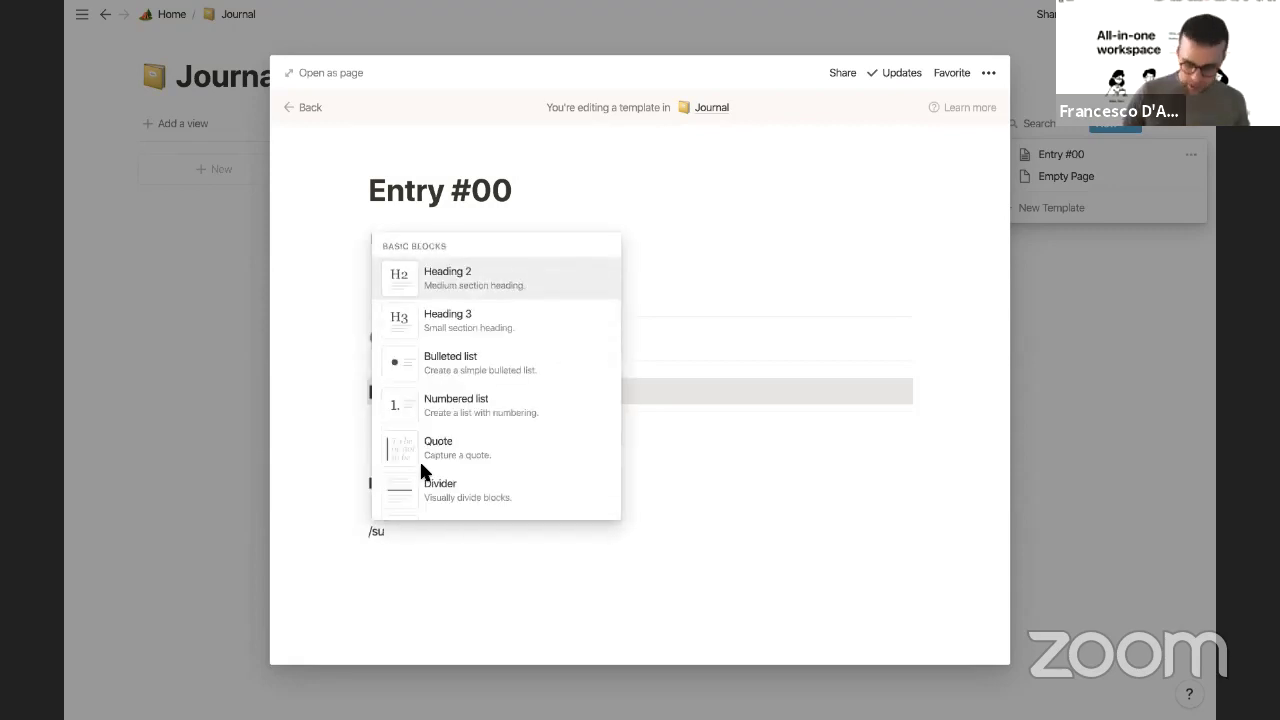
key("Down")
key("Return")
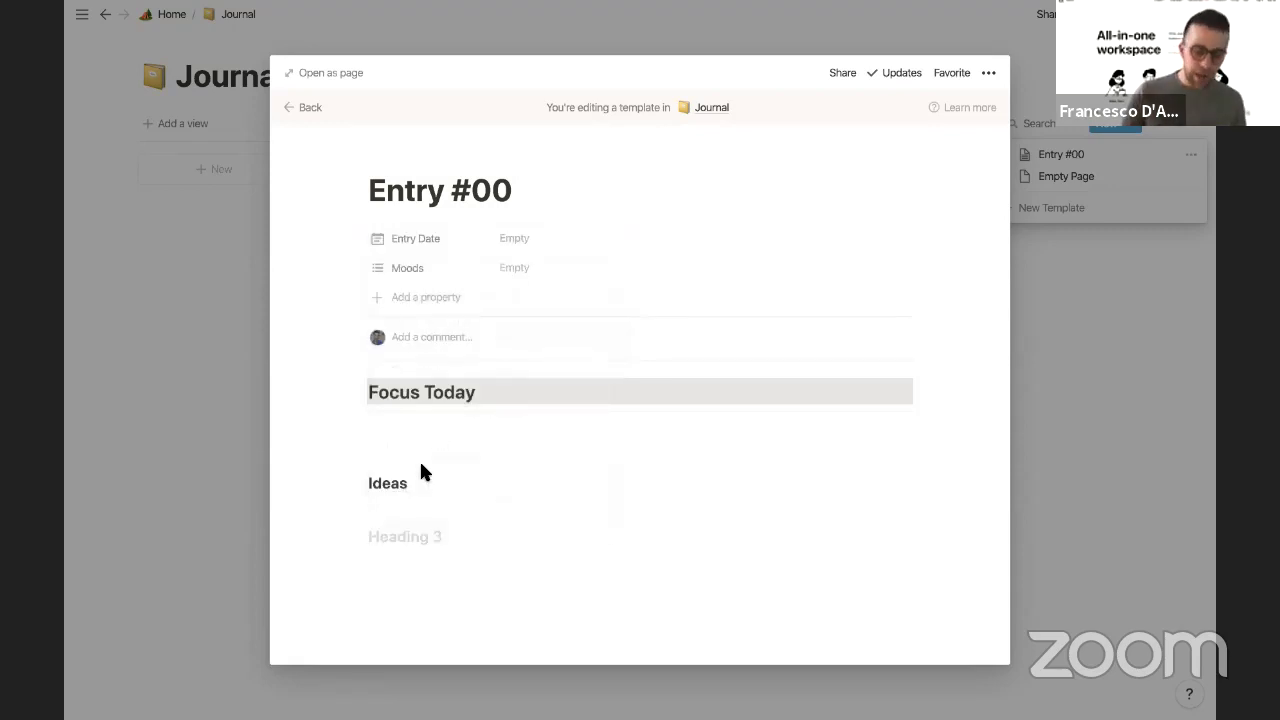
type("Tasks Co")
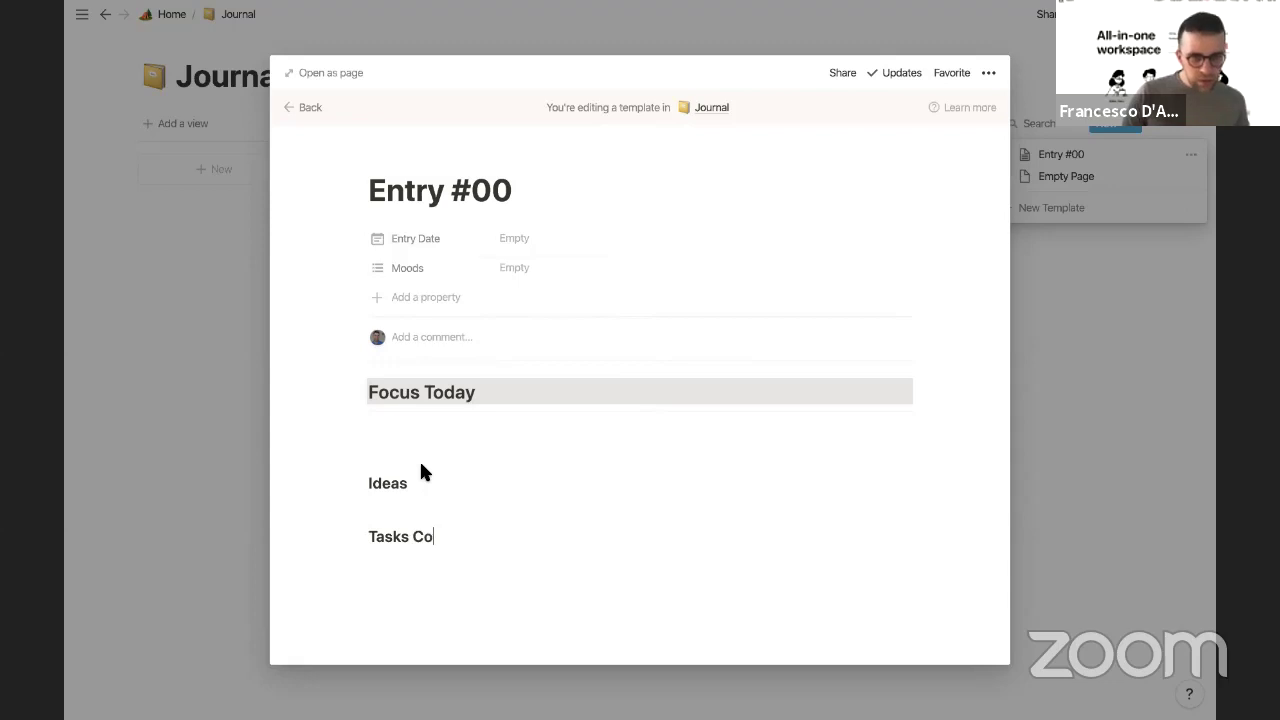
type("mpleted")
key("Return")
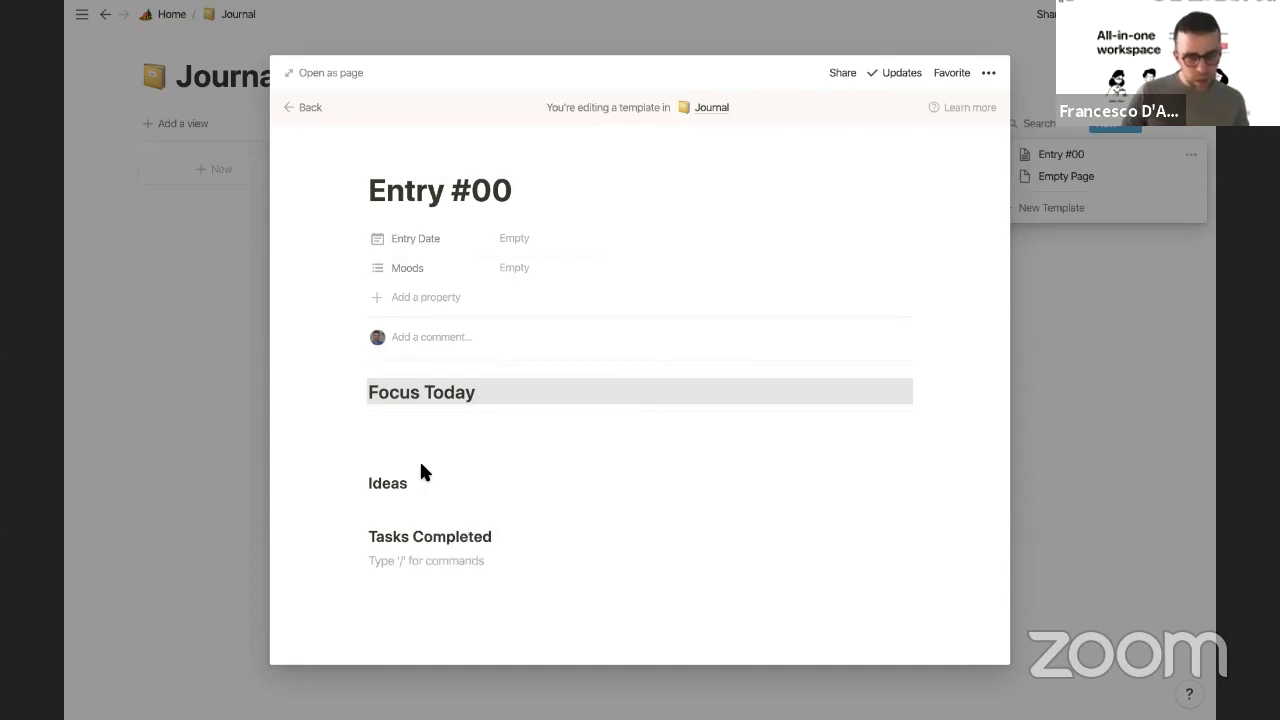
Step: Put Tasks Completed in a second column beside Ideas, with a divider beneath each of the two headings
type("/di")
key("Return")
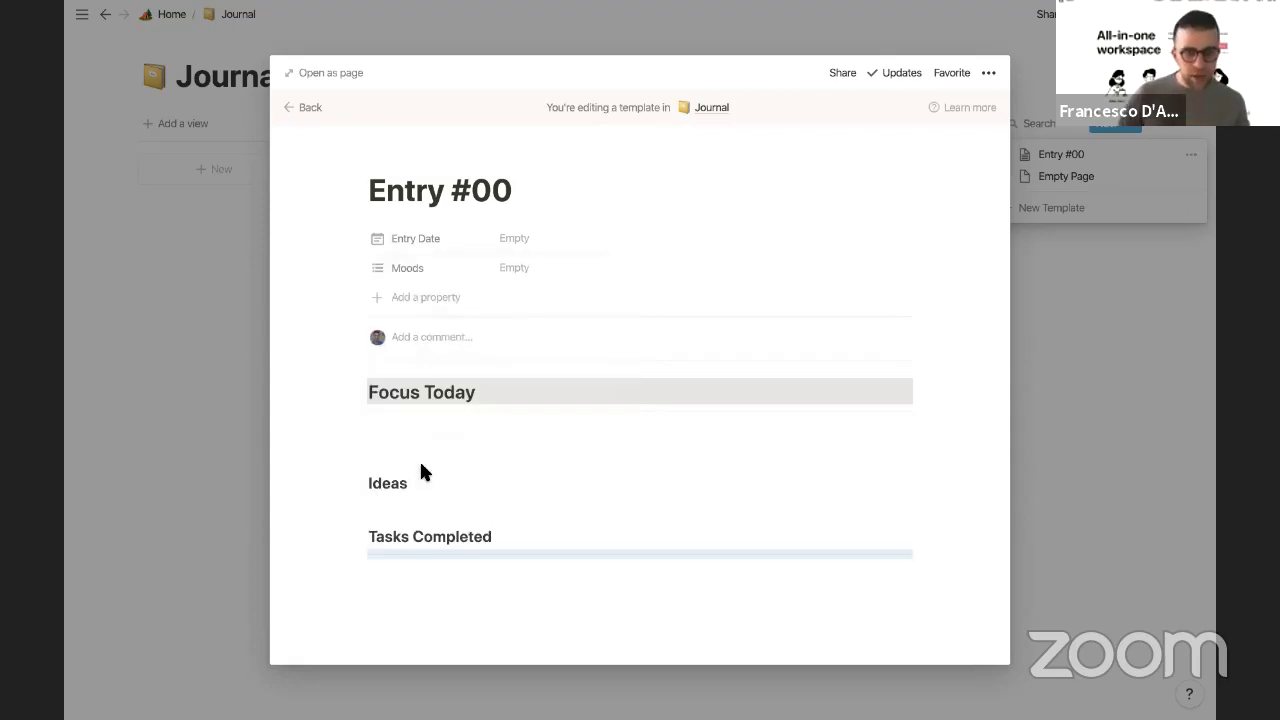
left_click_drag(321, 527, 933, 488)
left_click(562, 504)
type("/di")
key("Return")
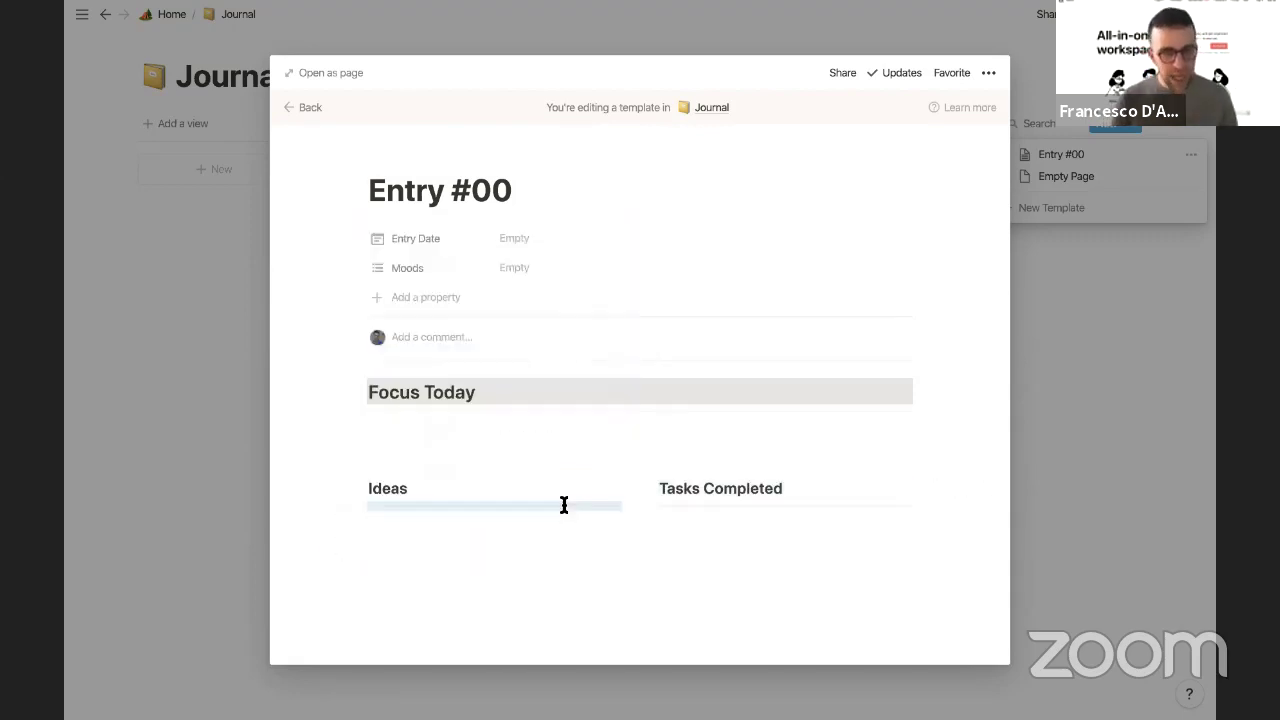
left_click(540, 469)
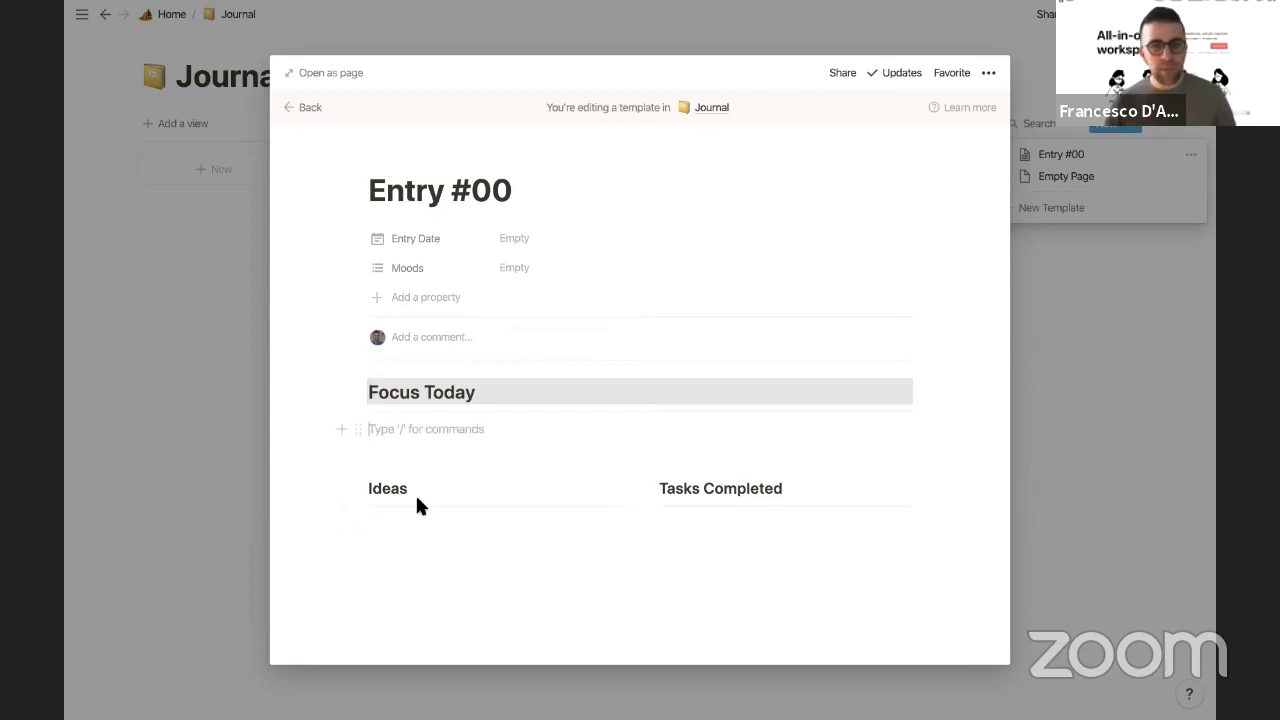
Step: Replace the "Focus Today" heading text with "🙃 What did I do today?"
triple_click(438, 392)
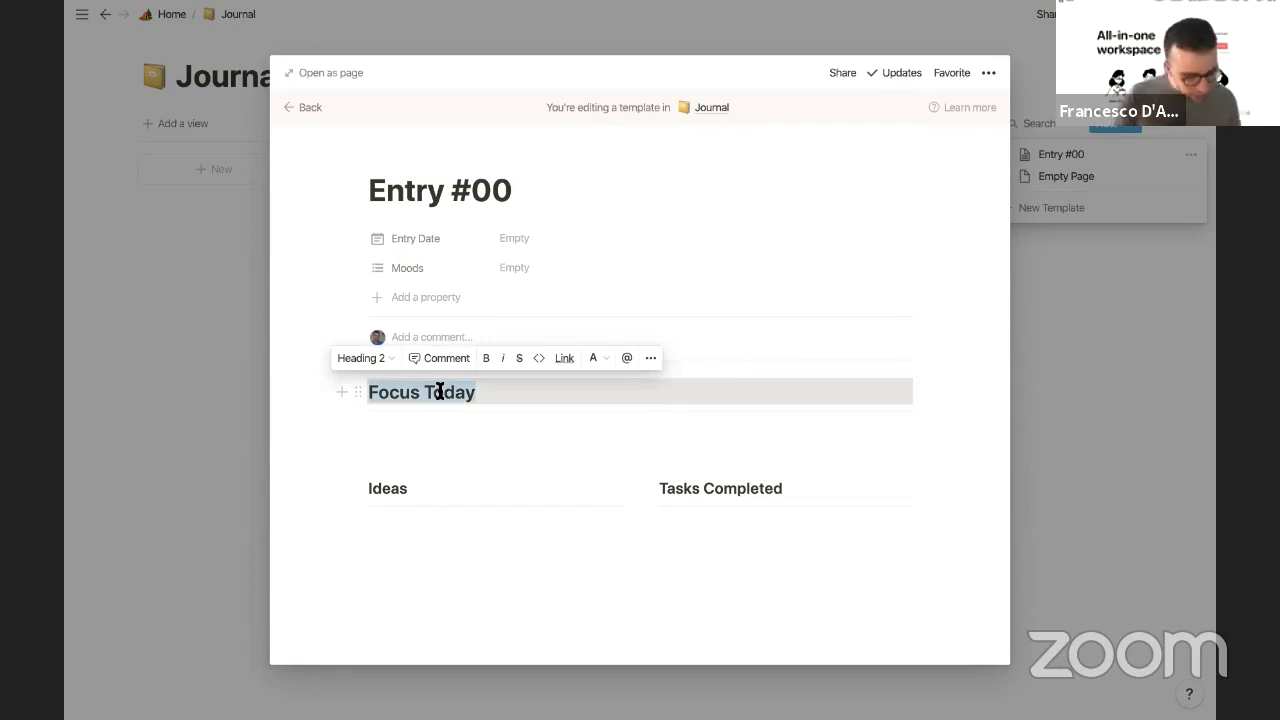
type("Jou")
key("BackSpace")
key("BackSpace")
key("BackSpace")
type("W")
type("hat did I do today?")
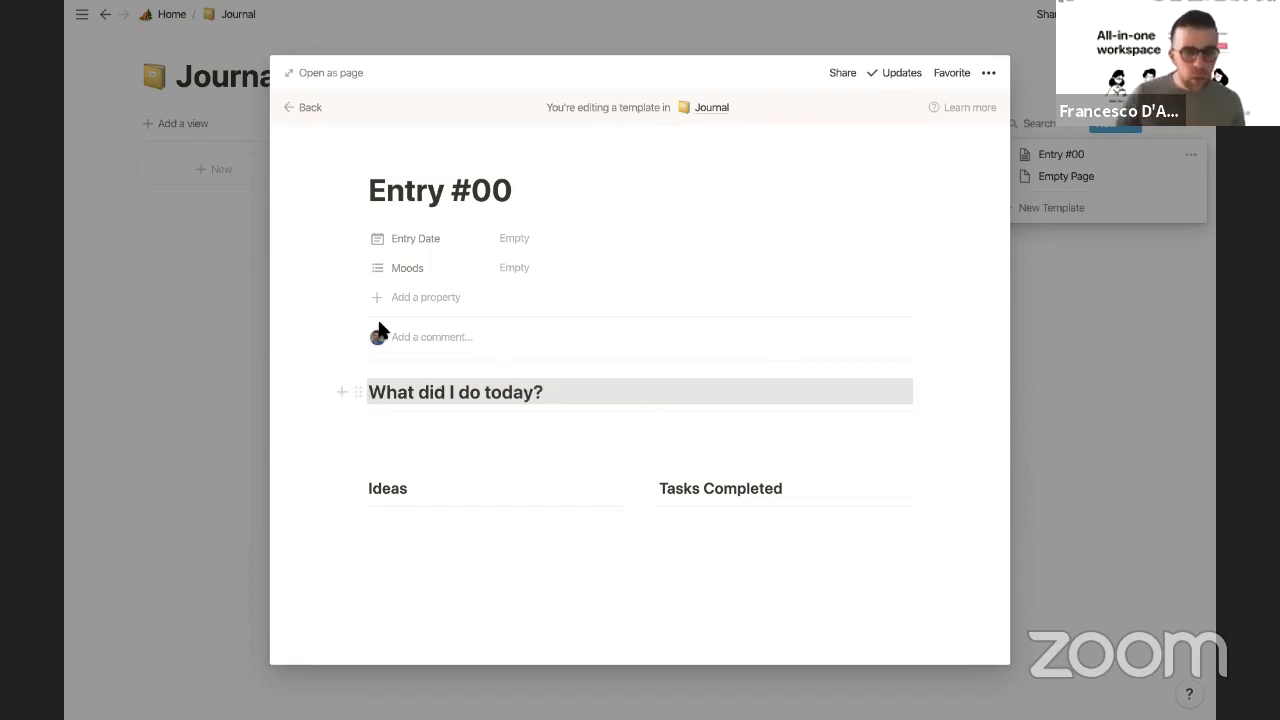
key("super+Left")
type("🙃")
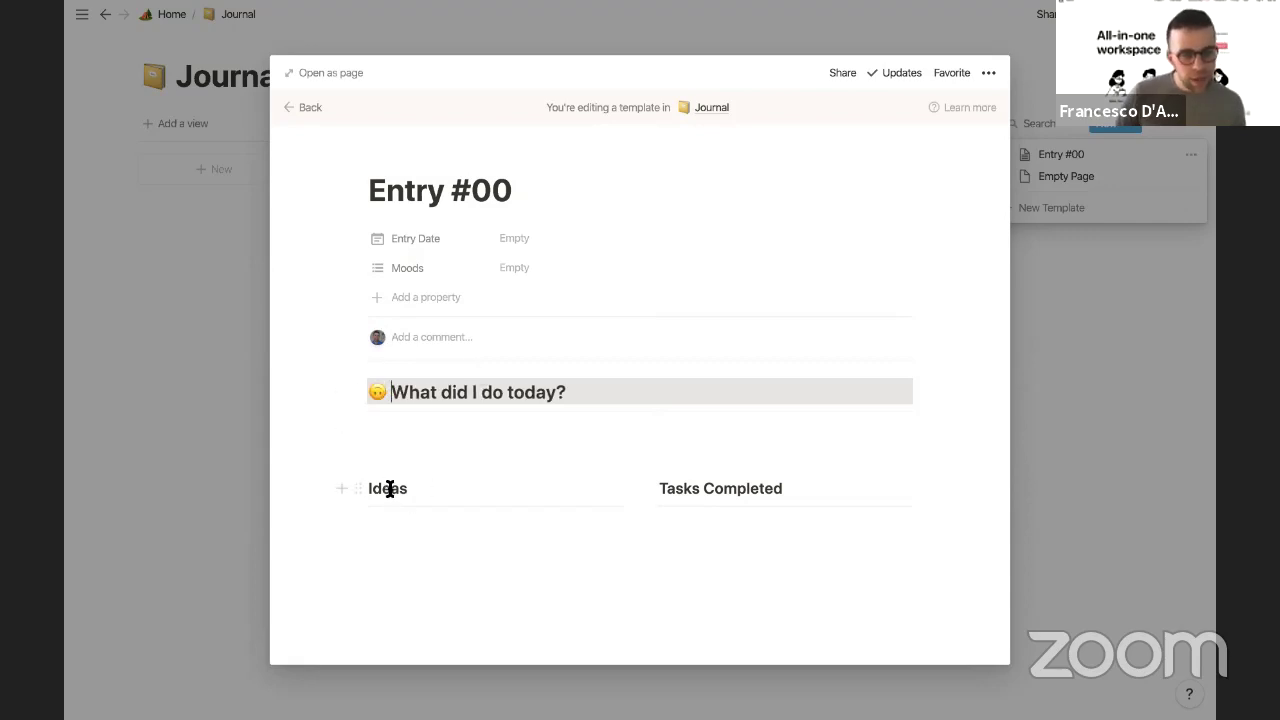
Step: Change the "Ideas" heading to "Things I've Done Different"
double_click(390, 488)
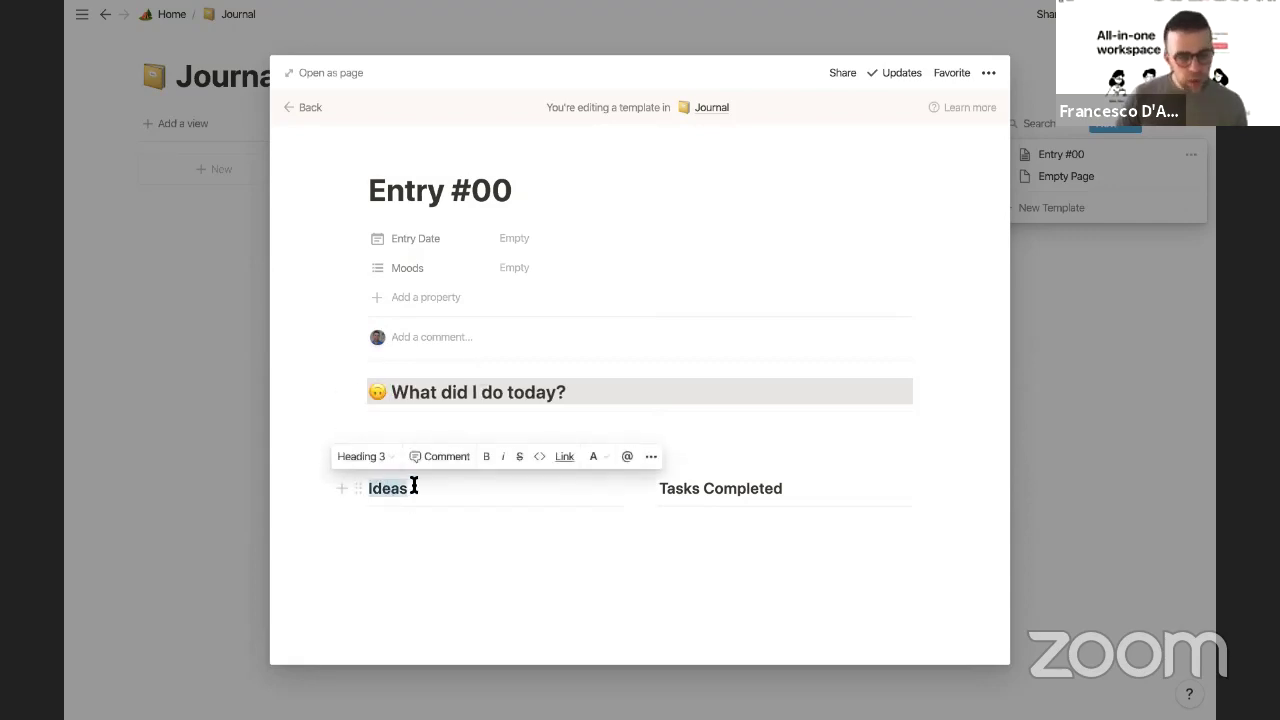
type("Tasks")
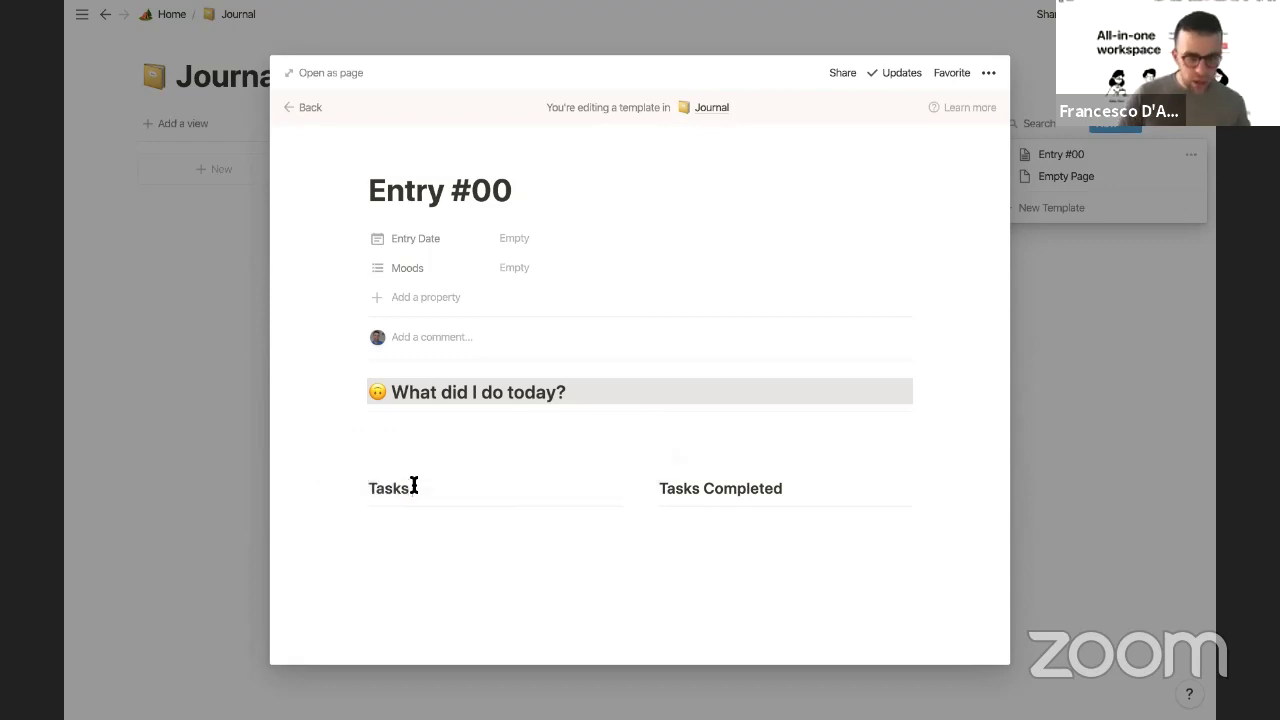
key("BackSpace")
key("BackSpace")
key("BackSpace")
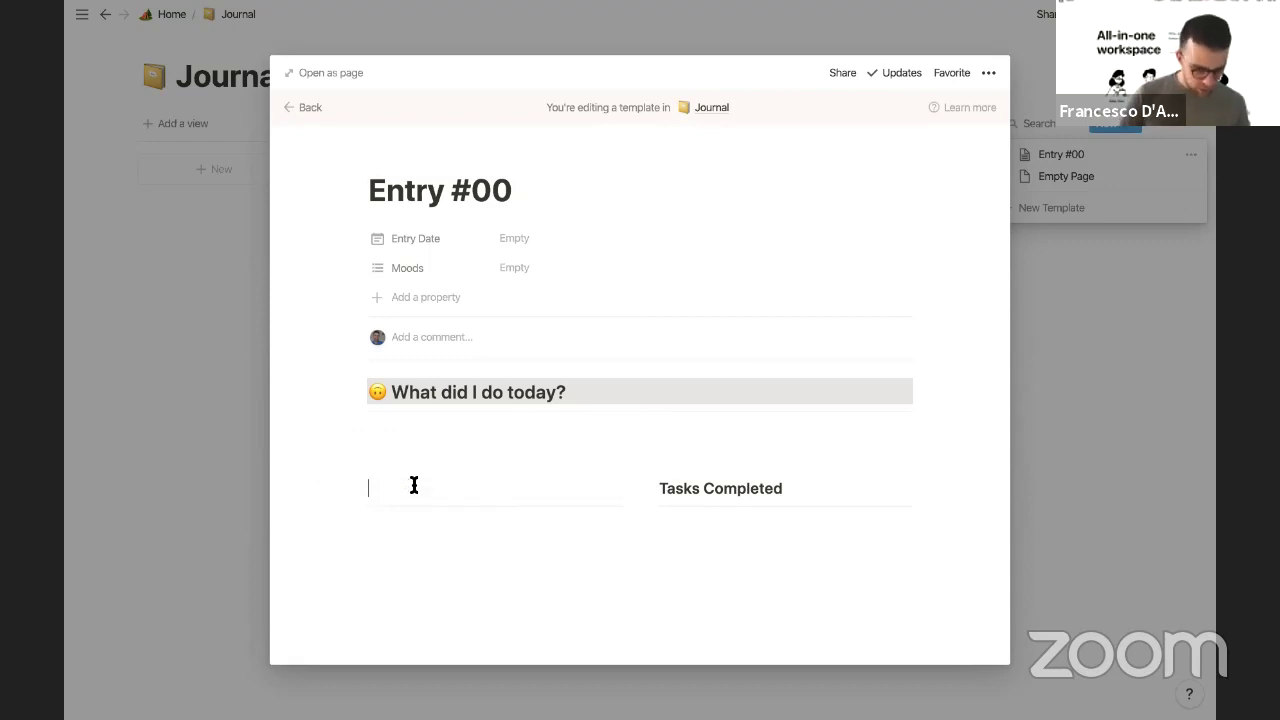
type("hings")
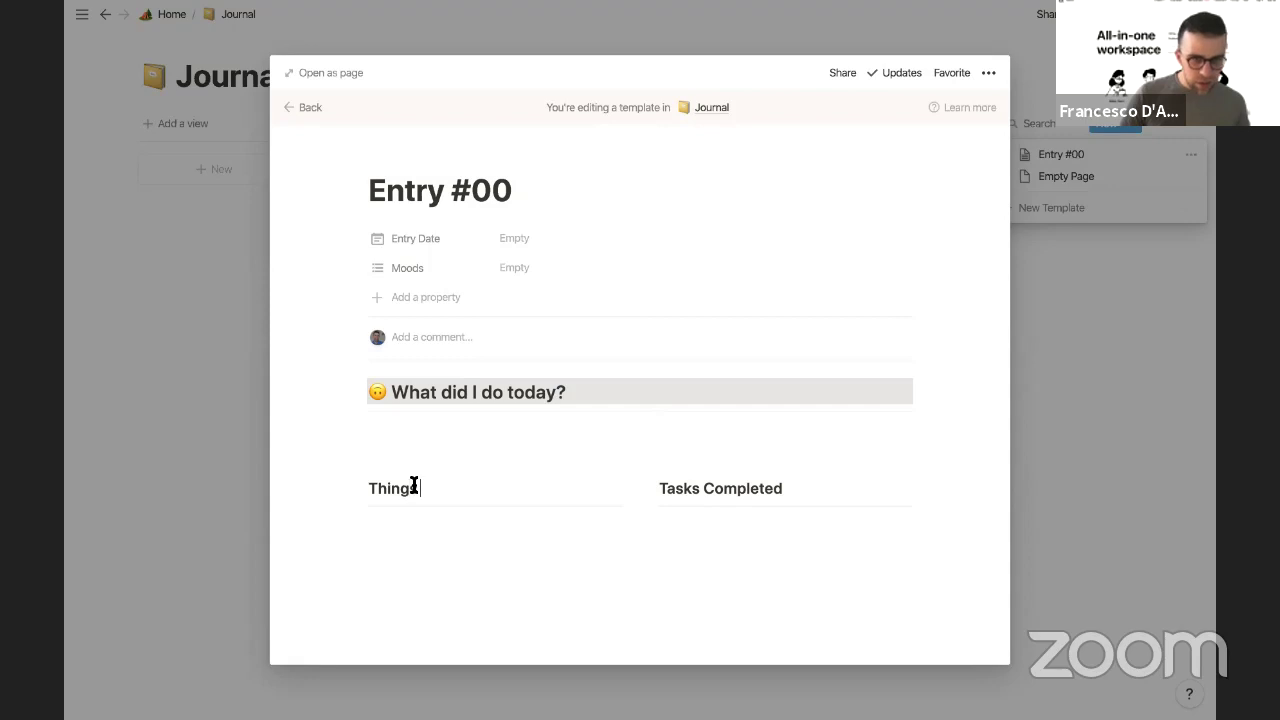
type(" I've DOne")
key("BackSpace")
key("BackSpace")
type("one Different")
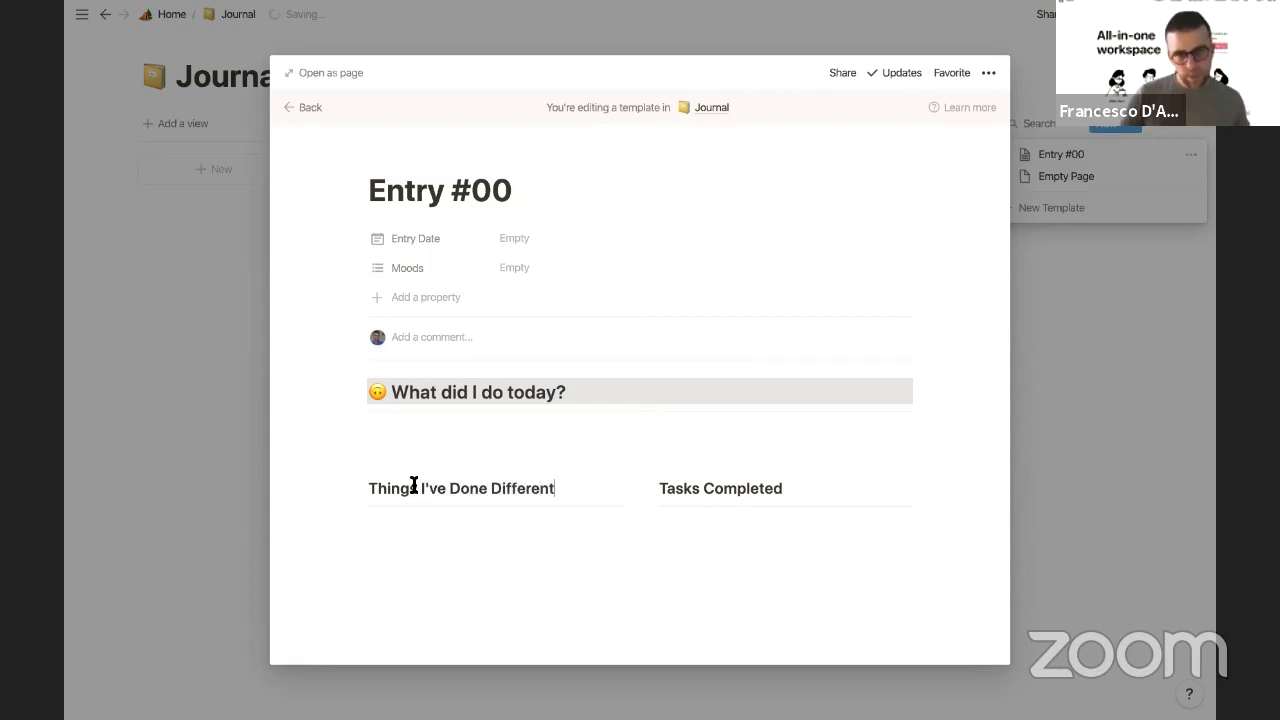
Step: Change the "Tasks Completed" heading to "Times I've Enjoyed"
triple_click(670, 490)
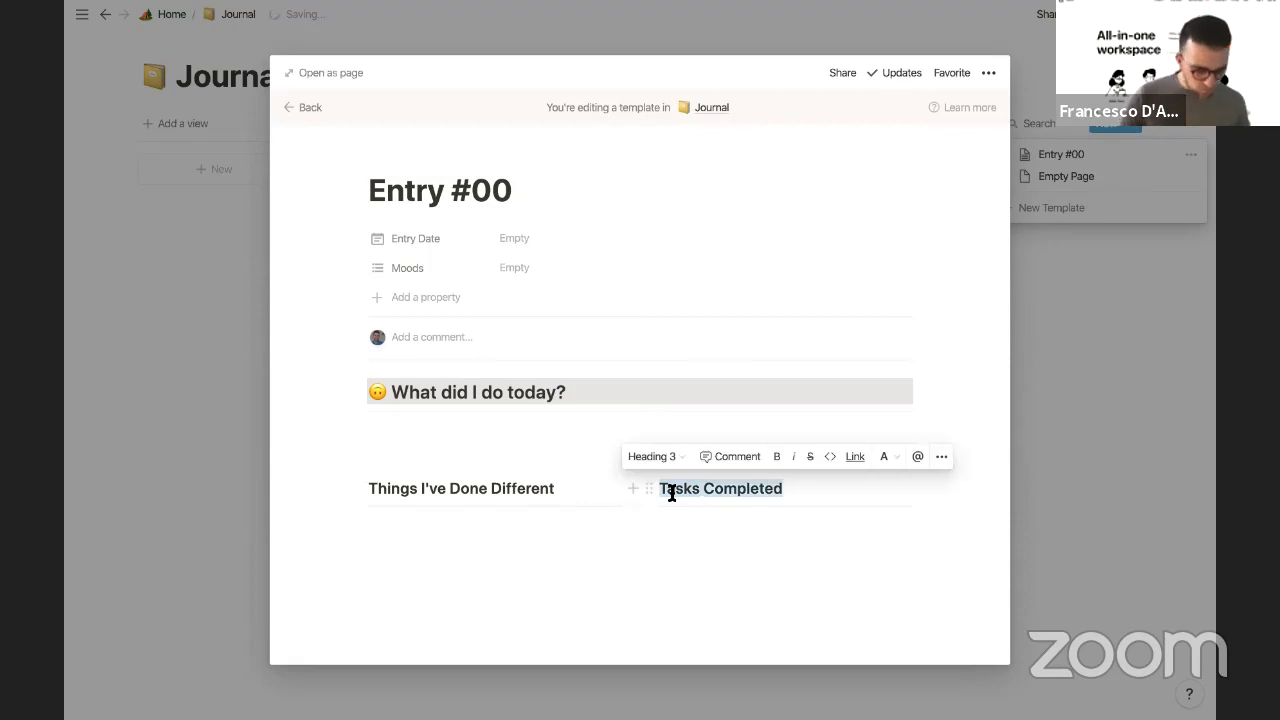
type("Time")
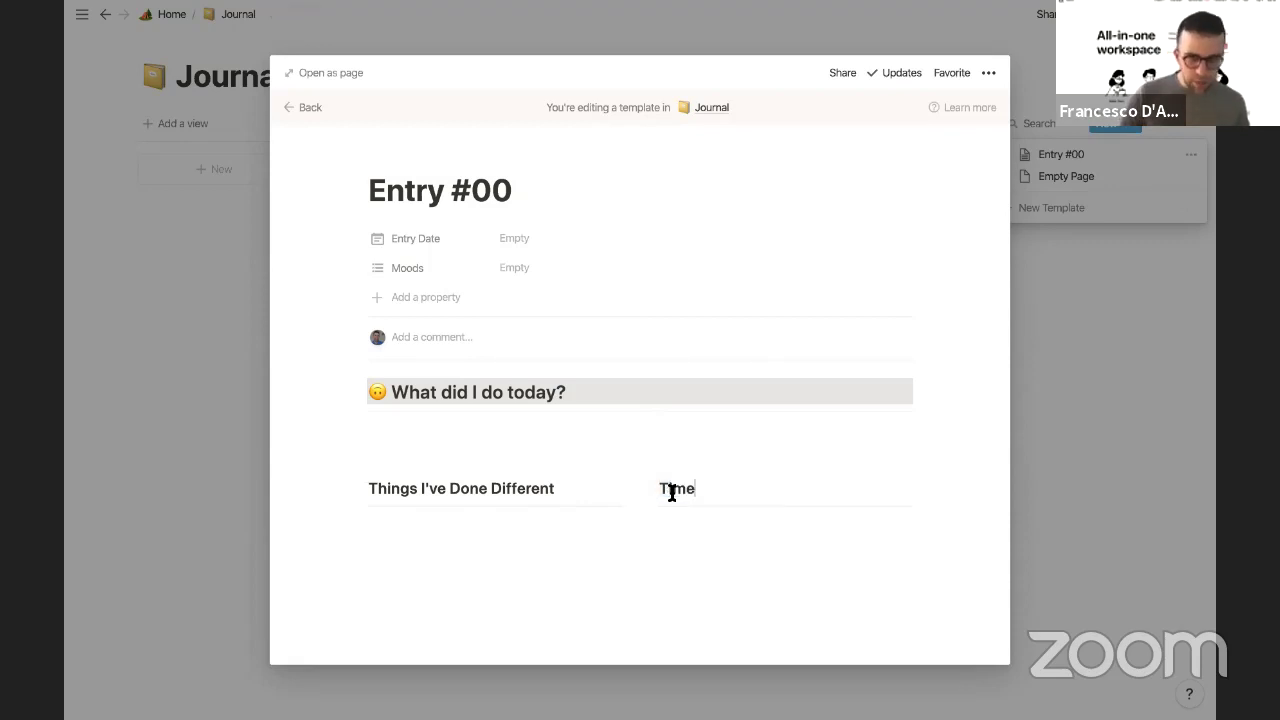
type("s I've ENi")
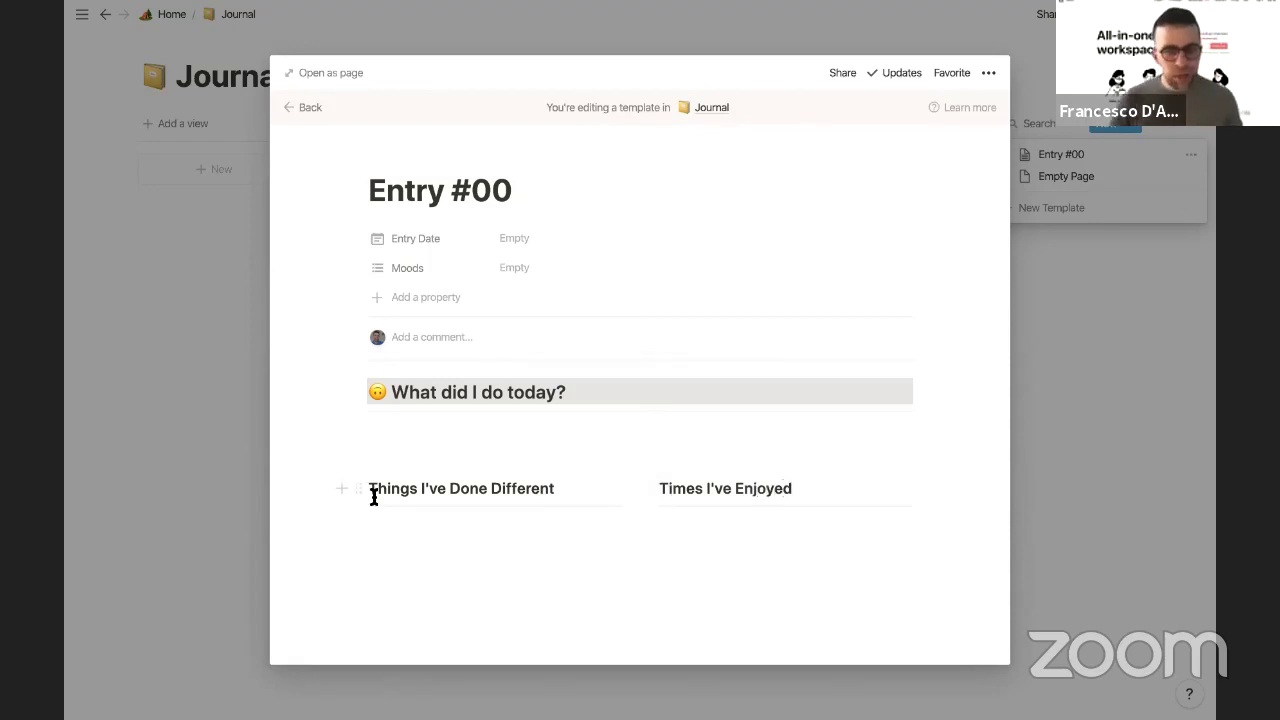
Step: Try to apply a background color to both column headings together
left_click_drag(333, 494, 780, 491)
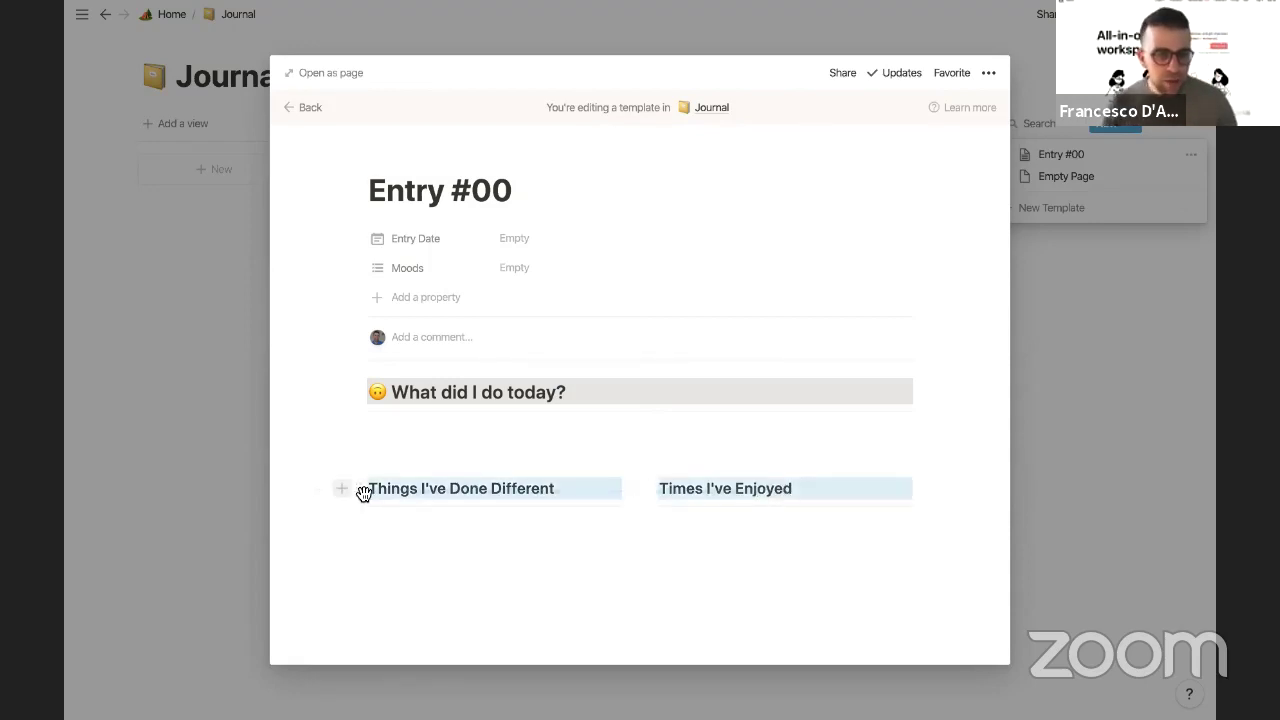
left_click(349, 488)
mouse_move(300, 540)
scroll(427, 624, "down", 2)
left_click(425, 620)
left_click(430, 527)
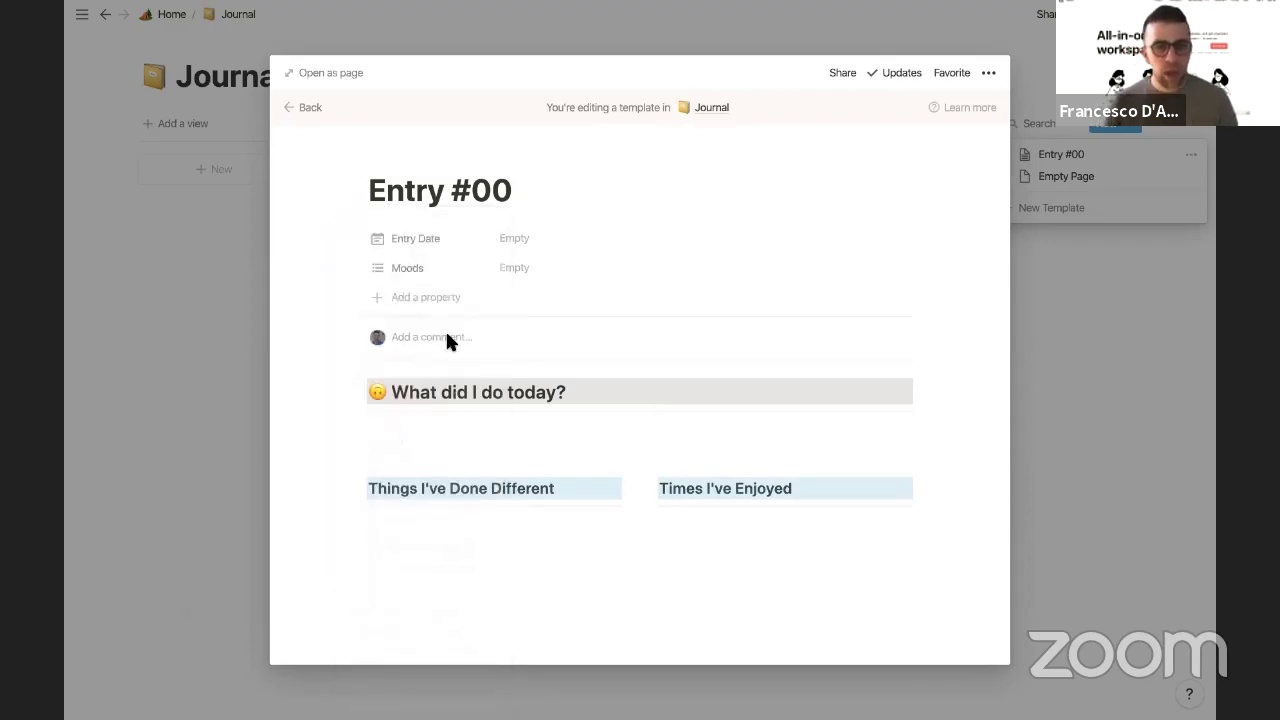
Step: Create a first smiley emoji option for the Moods property and deselect it in the template
left_click(531, 277)
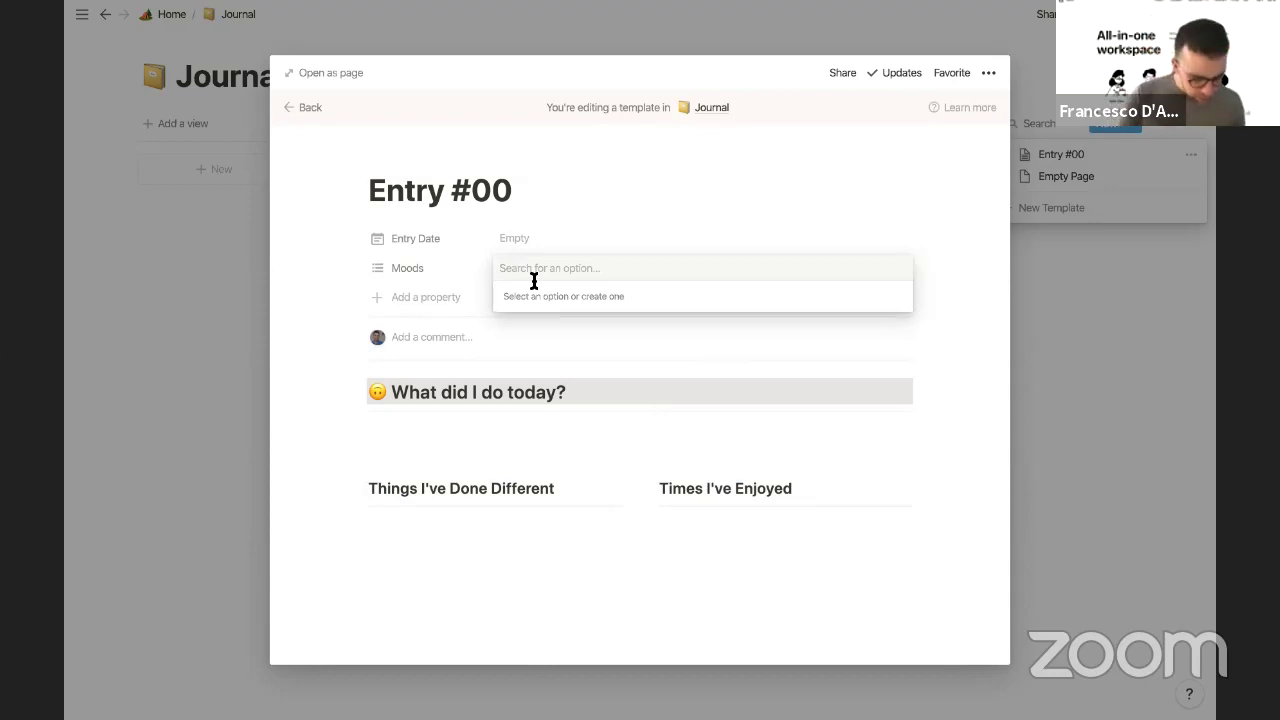
type("sad")
key("BackSpace")
key("BackSpace")
key("BackSpace")
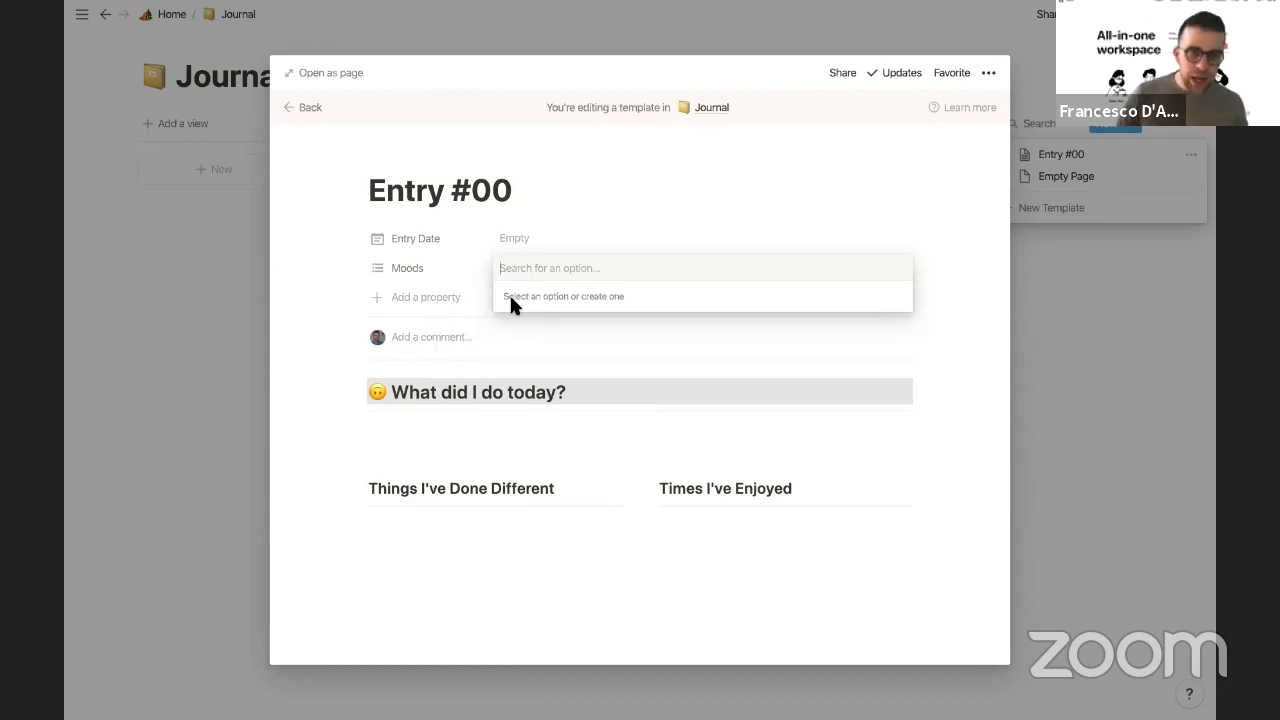
type("😊")
left_click(543, 322)
key("BackSpace")
type("happy")
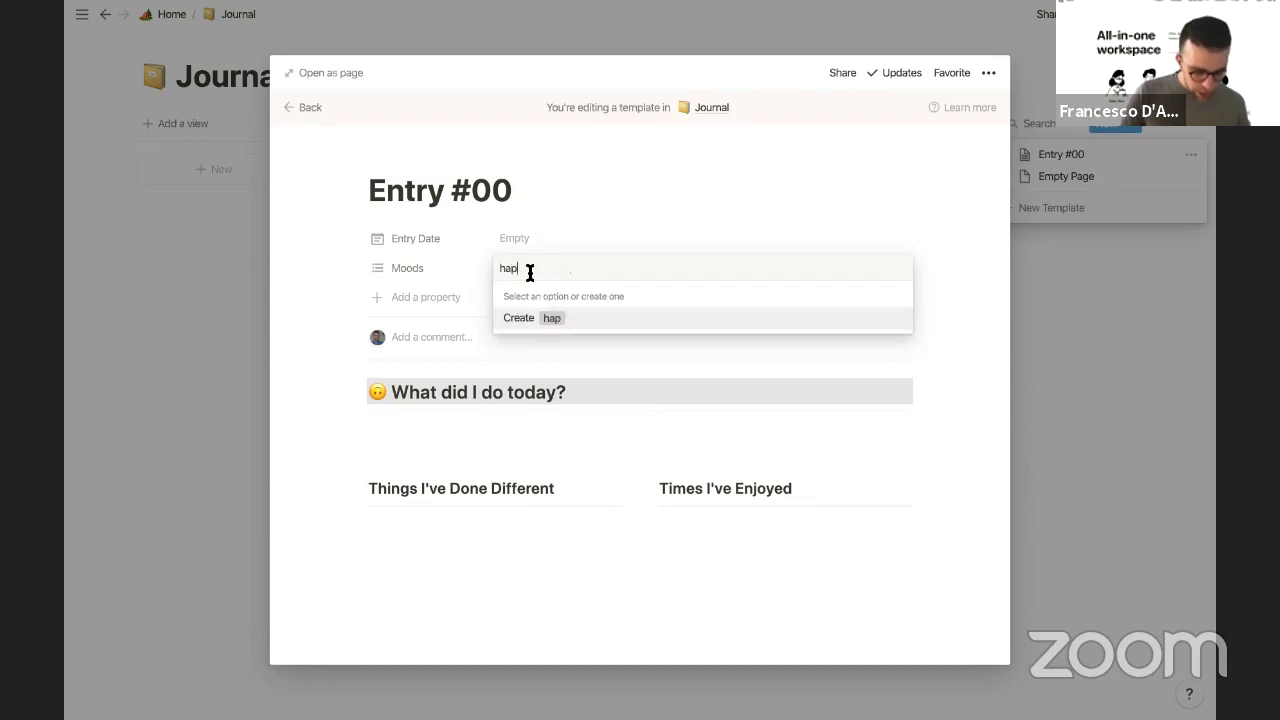
key("BackSpace")
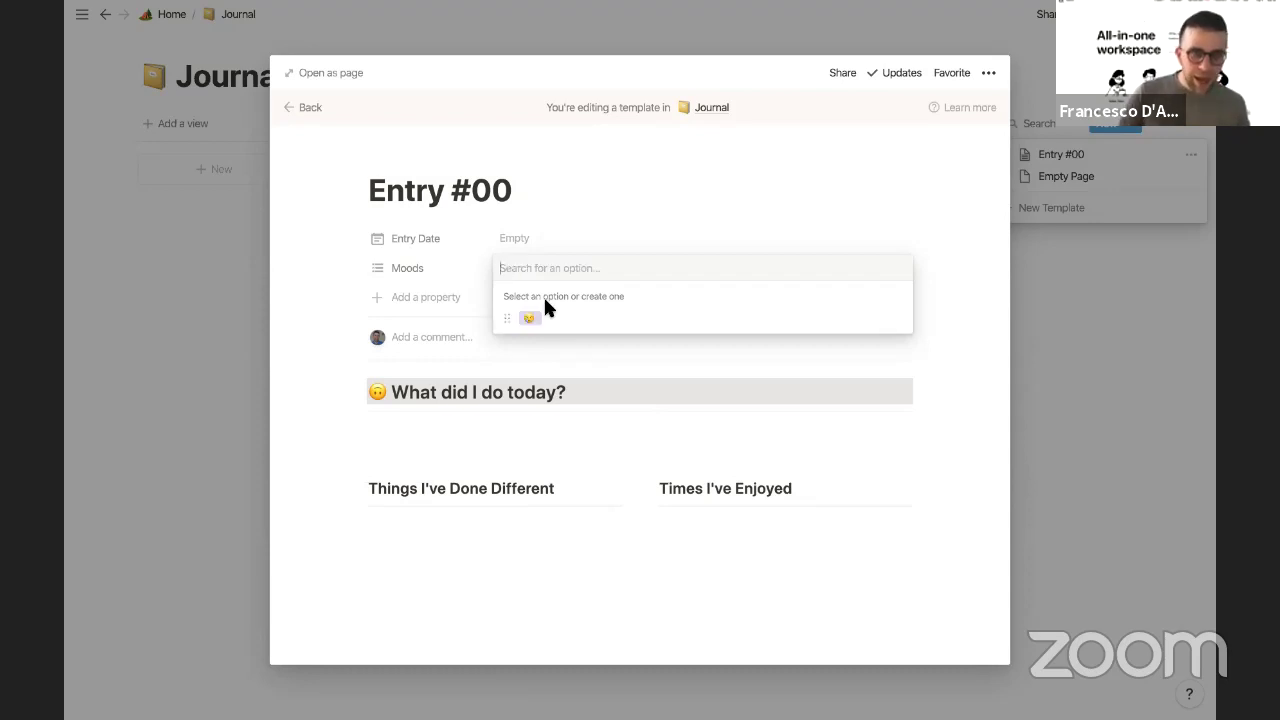
Step: Create two more emoji options for the Moods property and clear the template's Moods selection
type("😊")
left_click(543, 321)
left_click(528, 269)
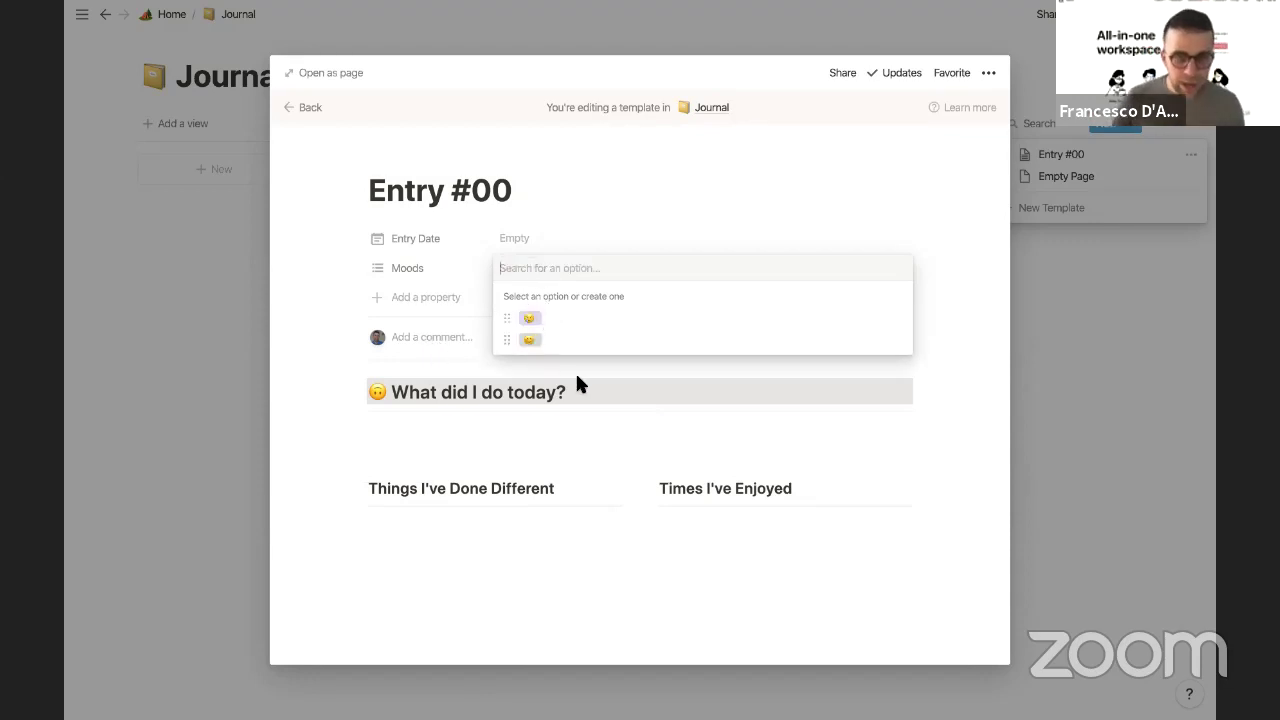
key("ctrl+v")
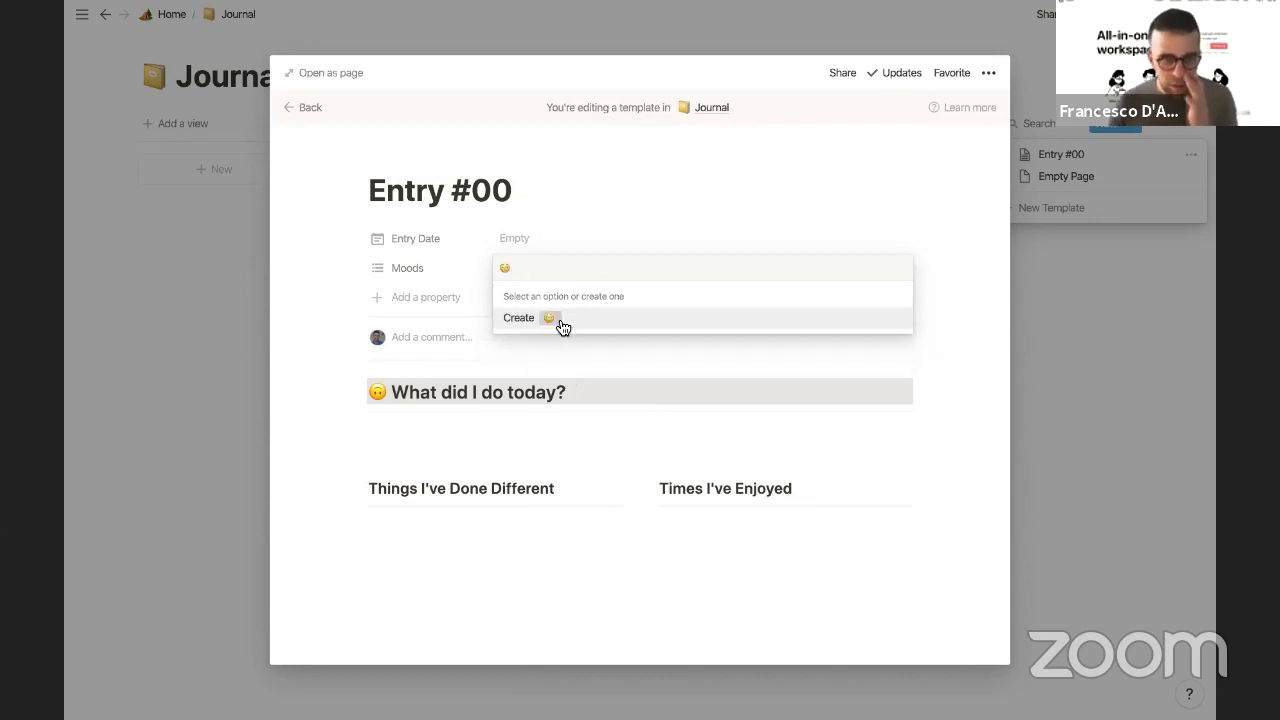
left_click(560, 325)
left_click(566, 222)
left_click(551, 270)
left_click(535, 264)
left_click(497, 258)
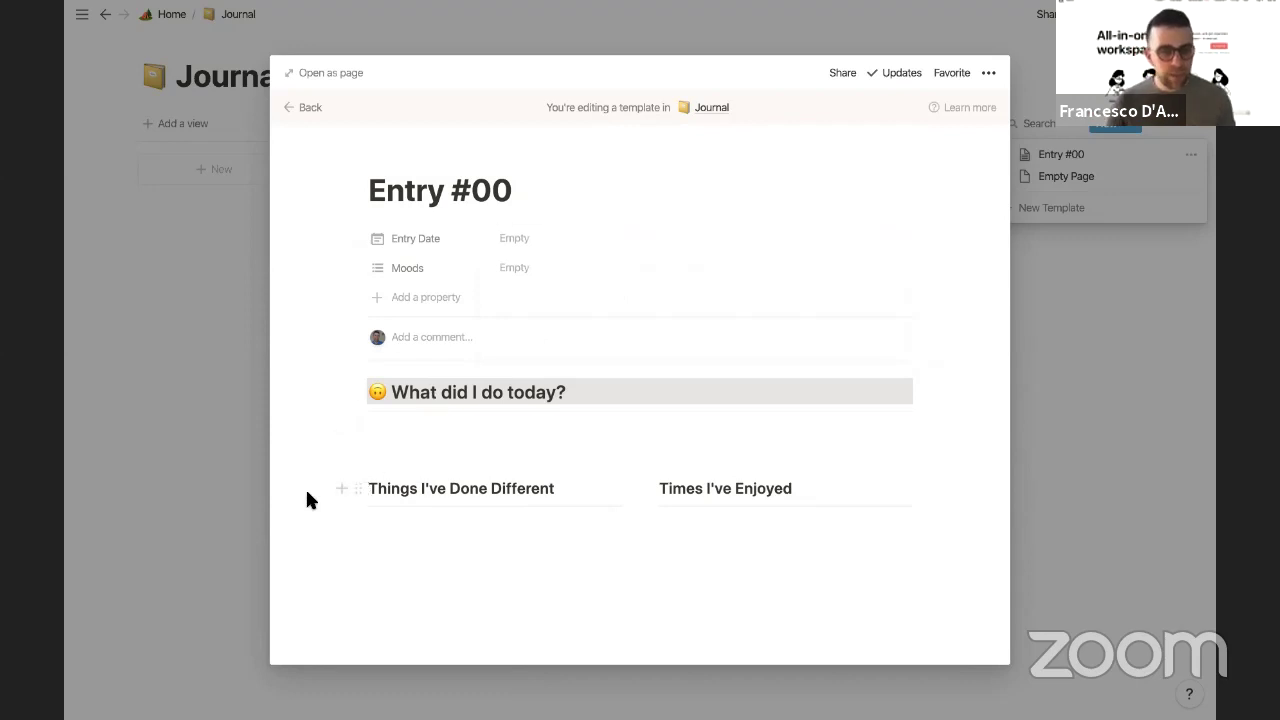
Step: Apply a gray background to both the "Things I've Done Different" and "Times I've Enjoyed" headings
left_click_drag(646, 497, 634, 486)
left_click(363, 493)
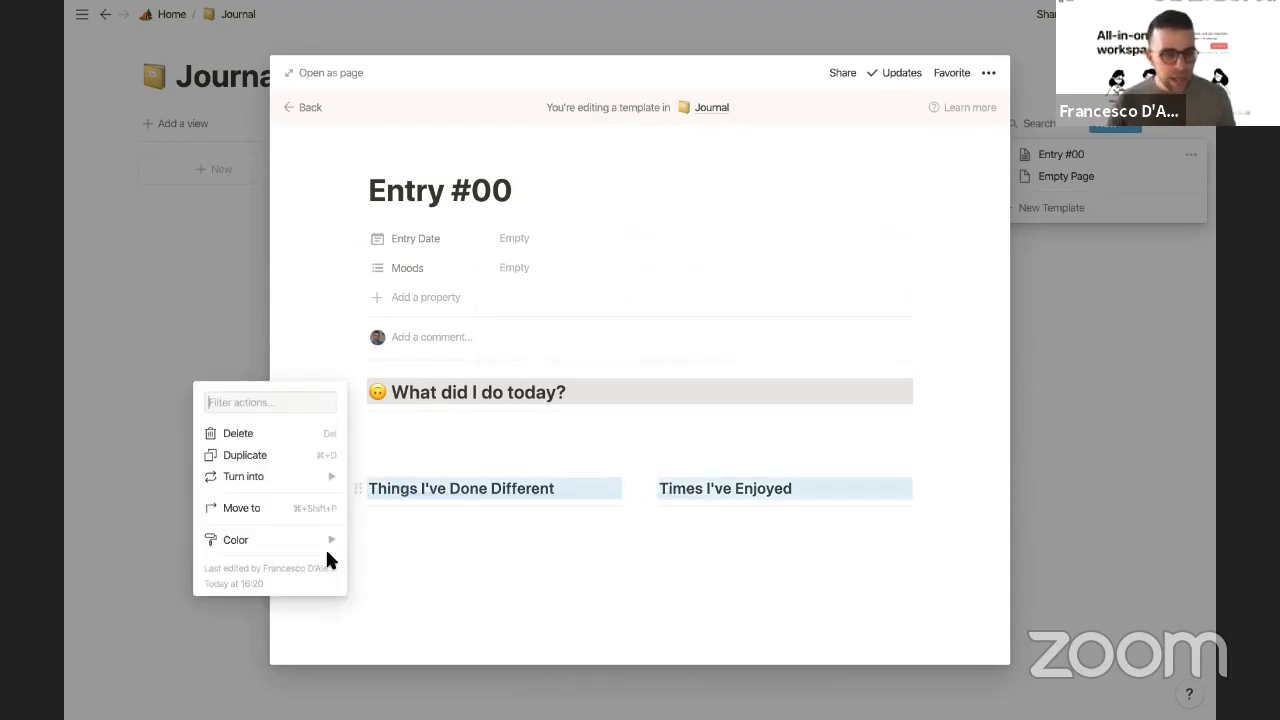
mouse_move(326, 551)
left_click(420, 592)
left_click(439, 575)
Step: Add more blank lines between the "What did I do today?" section and the two column headings
left_click(435, 443)
key("Return")
key("Return")
key("Return")
key("Return")
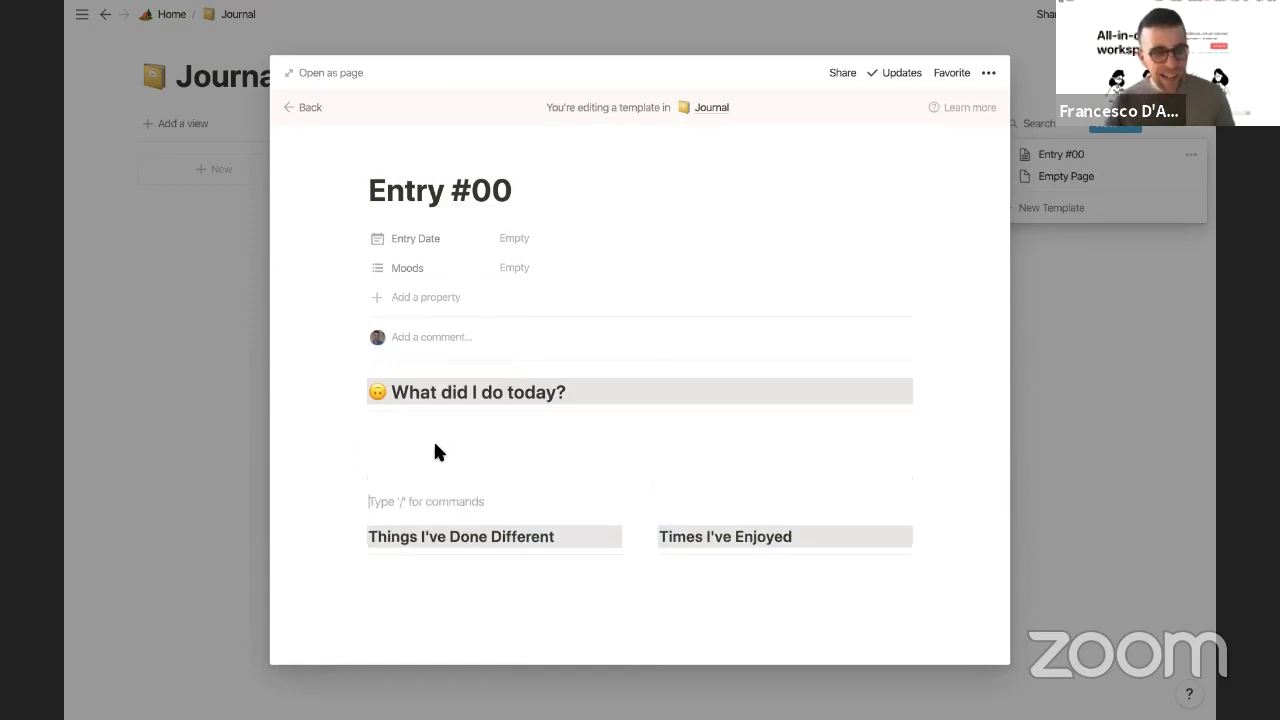
Step: Leave the template editor and create a Journal entry from the Entry #00 template titled "Quarentine Day #17"
scroll(294, 440, "down", 1)
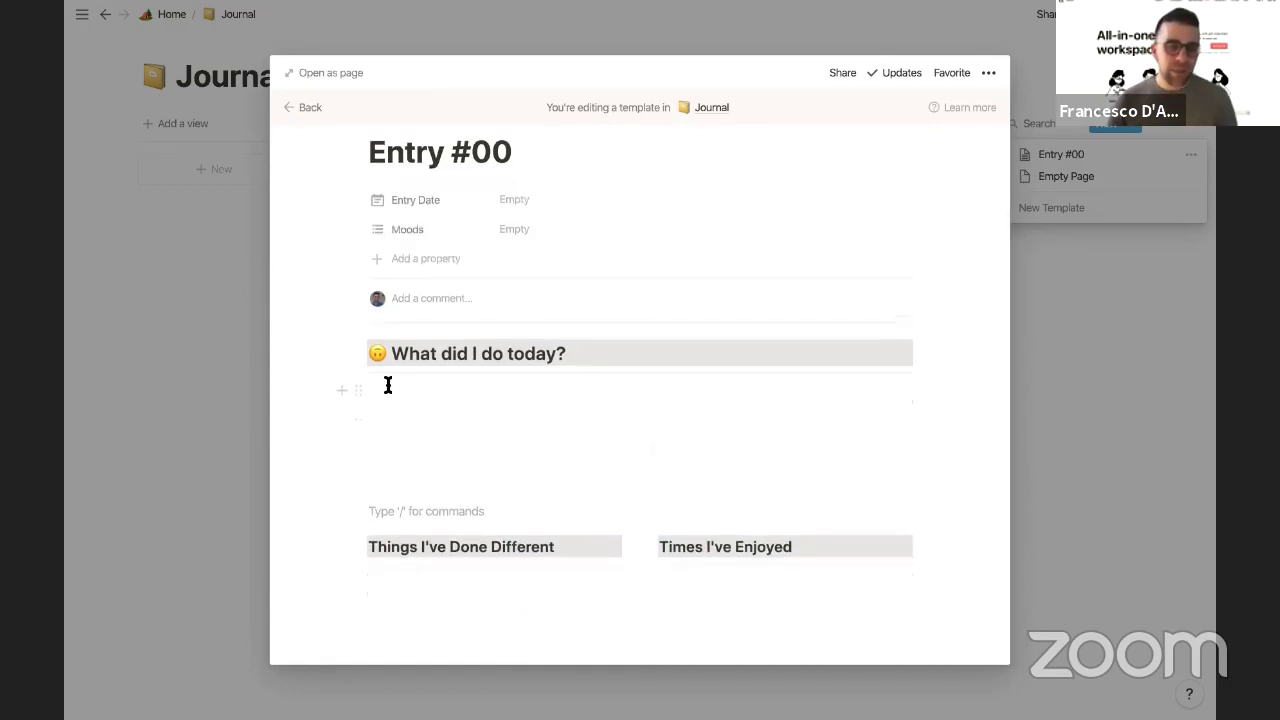
left_click(200, 306)
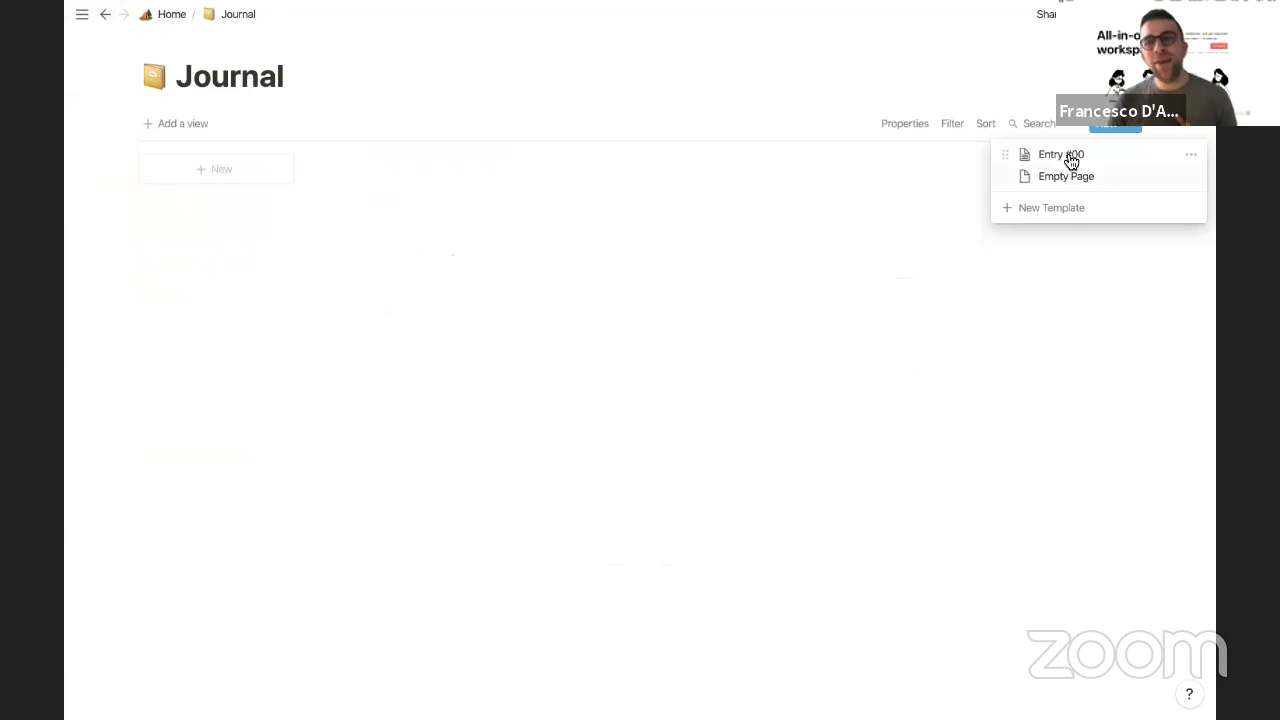
left_click(1070, 156)
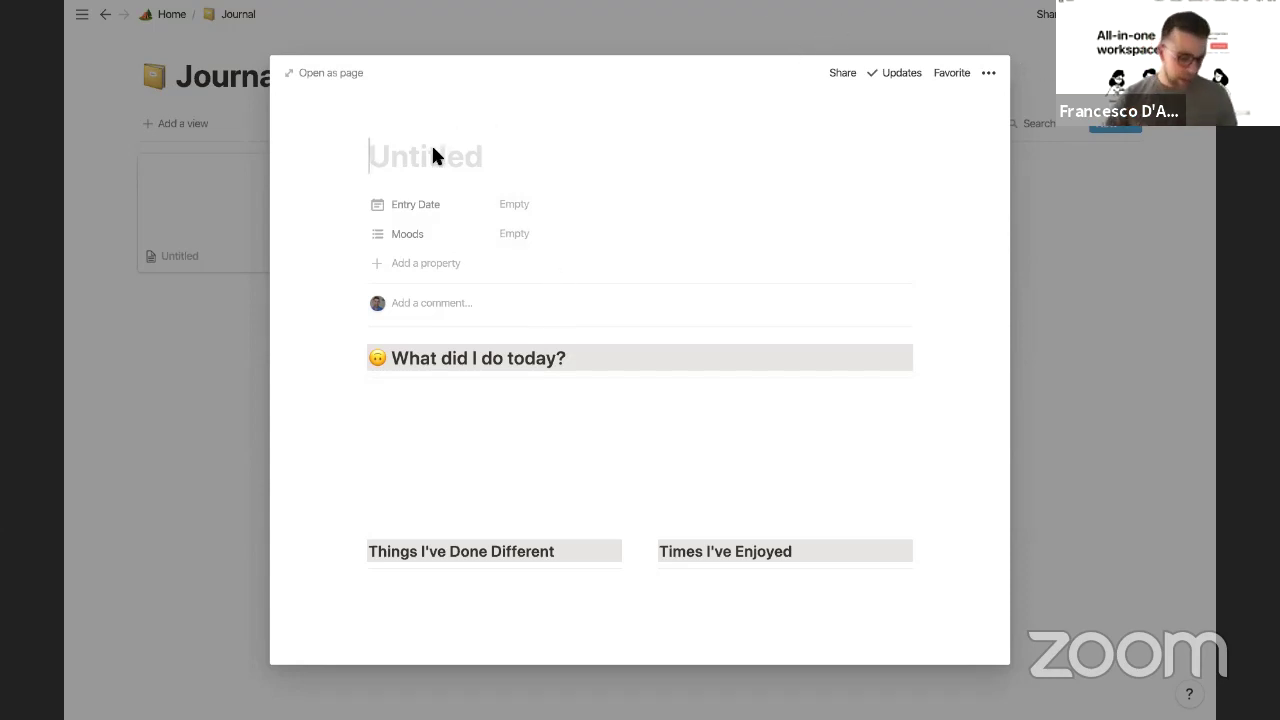
type("Qur")
key("BackSpace")
type("arentine Day ")
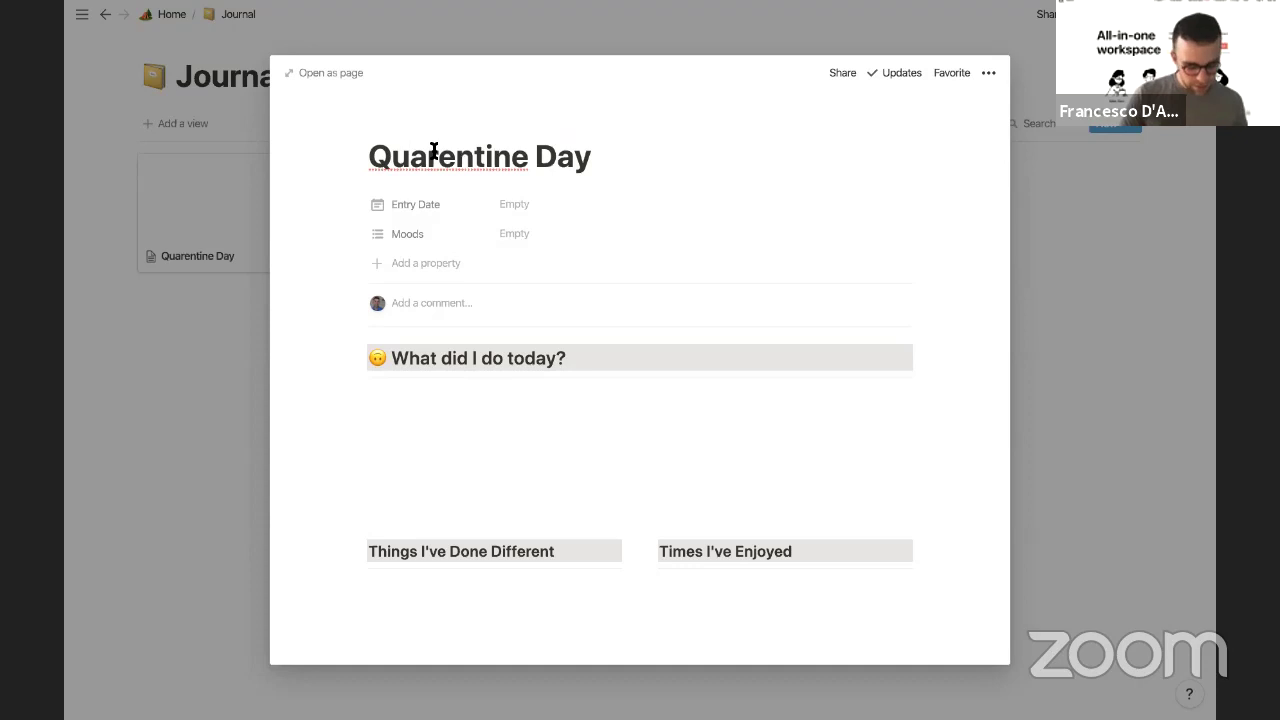
type("#17")
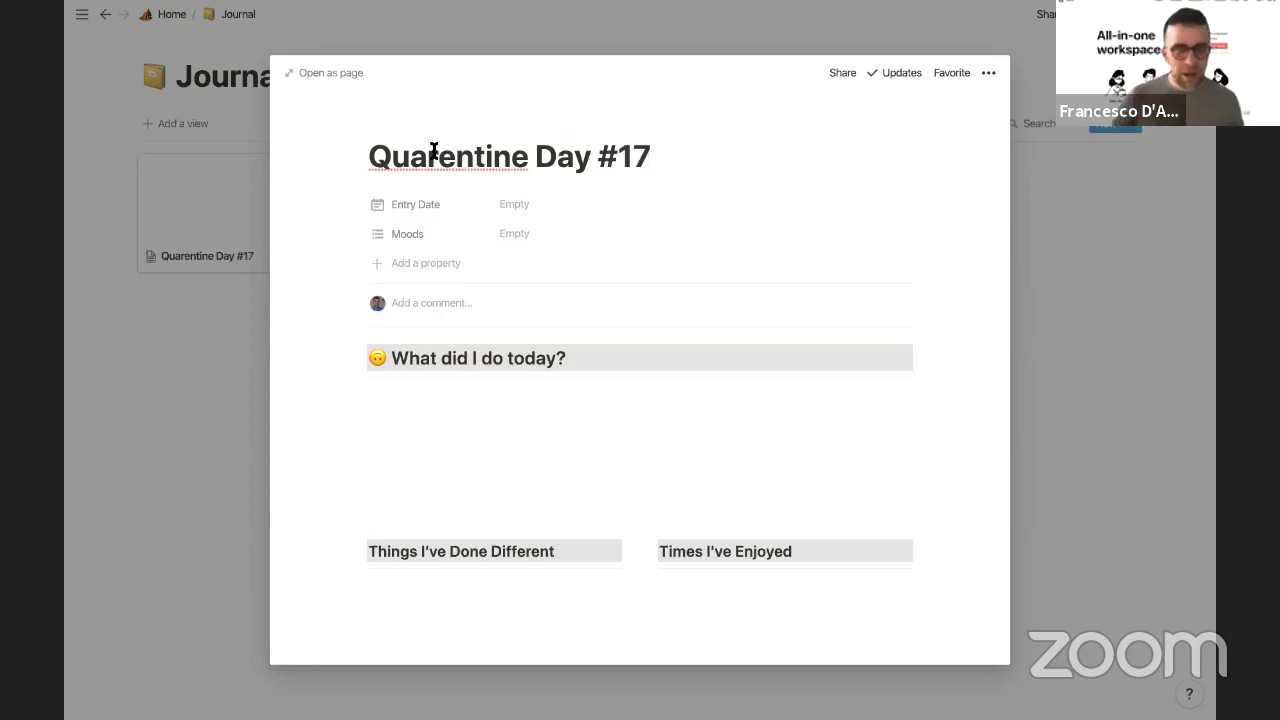
Step: Set the entry's Entry Date to Mar 25, 2020 and select the first two emoji options for Moods
left_click(516, 207)
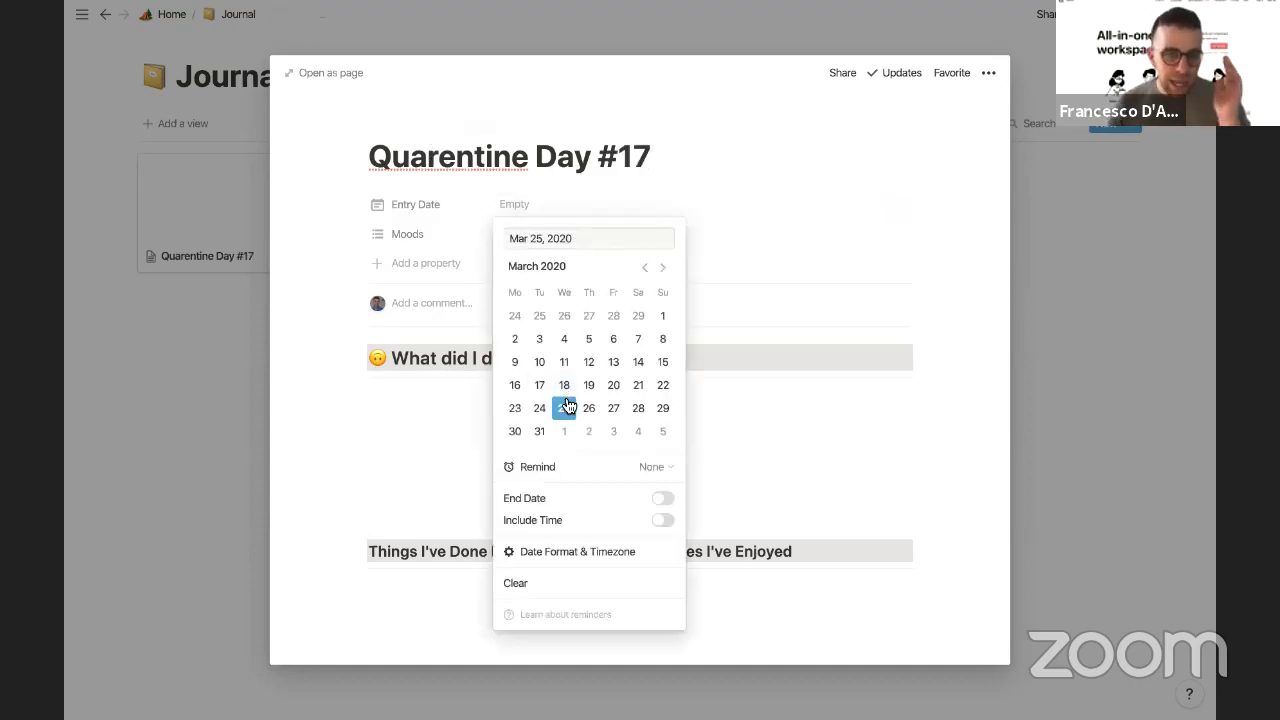
left_click(567, 405)
left_click(469, 253)
left_click(517, 246)
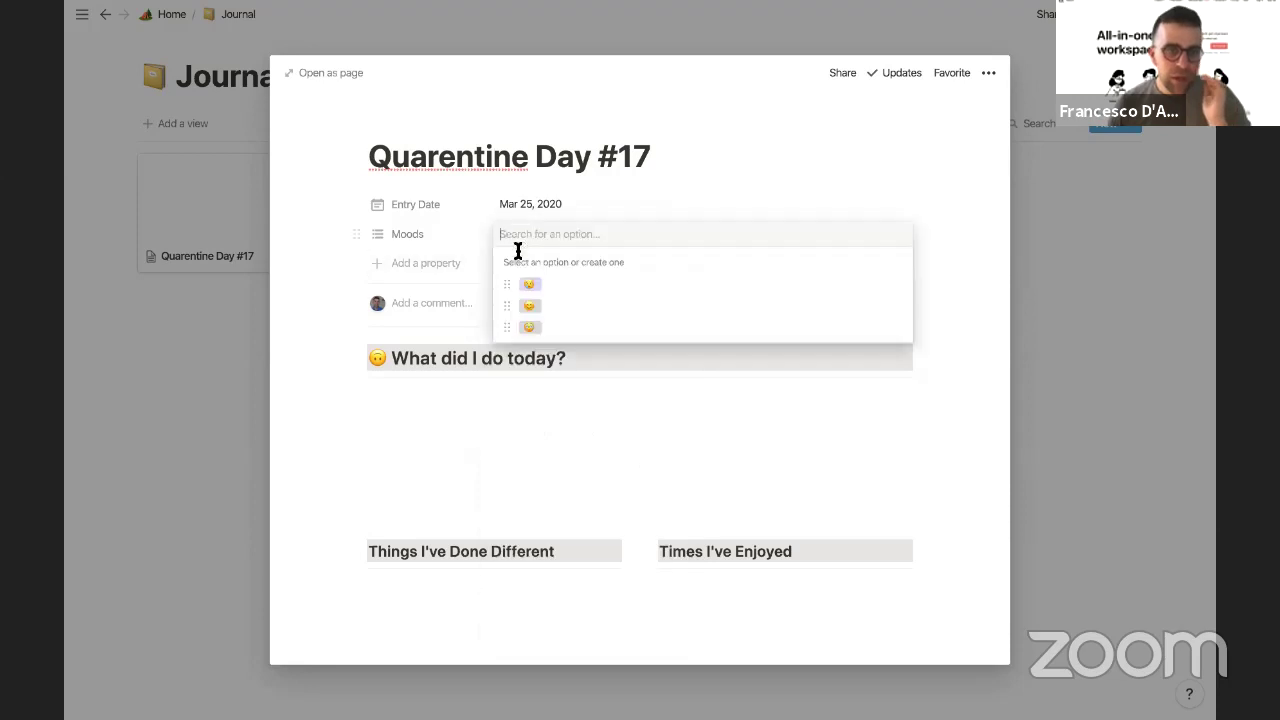
left_click(531, 306)
left_click(533, 288)
left_click(442, 244)
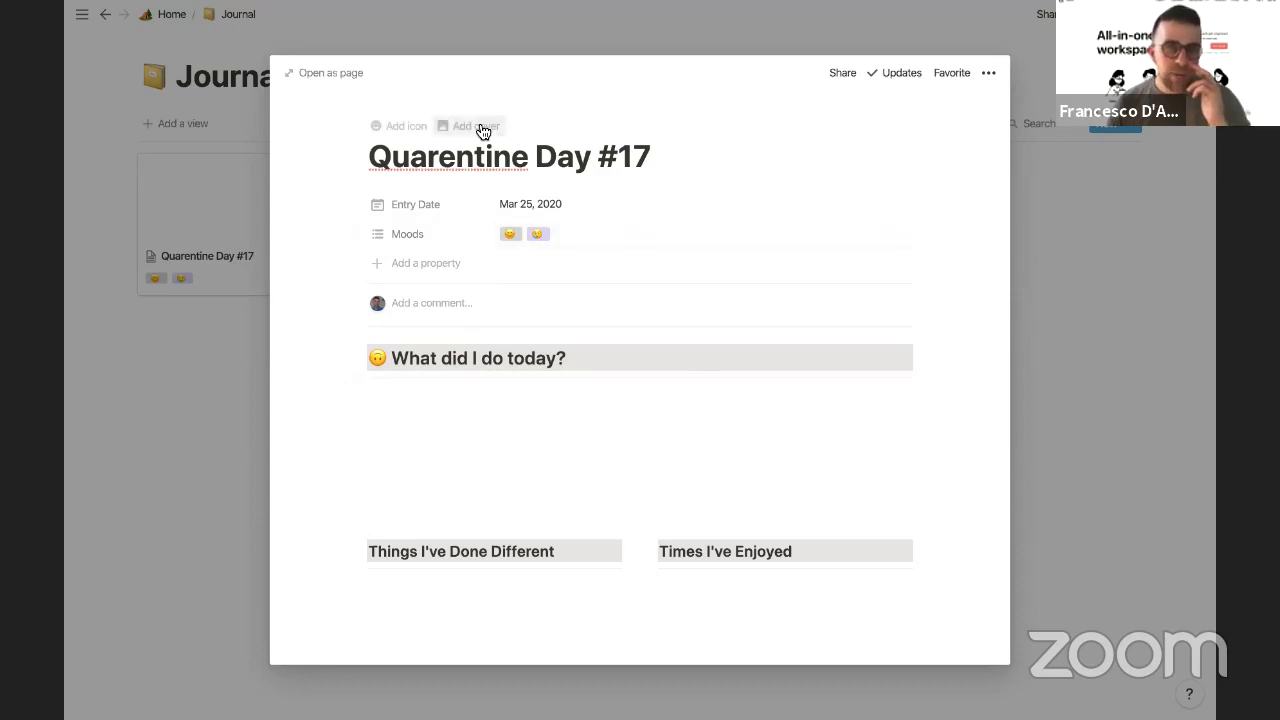
Step: Add a cover to the journal entry using the Unsplash photo of people in beach chairs facing the sea
left_click(481, 128)
left_click(812, 225)
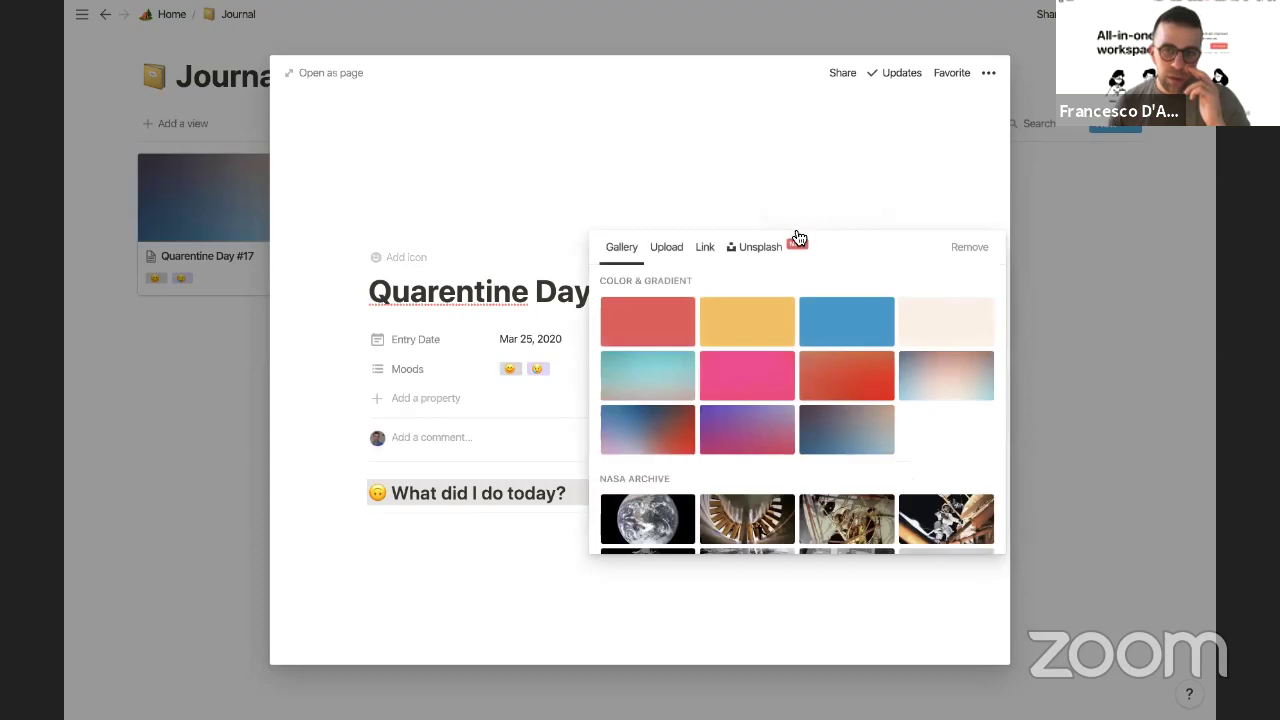
left_click(681, 260)
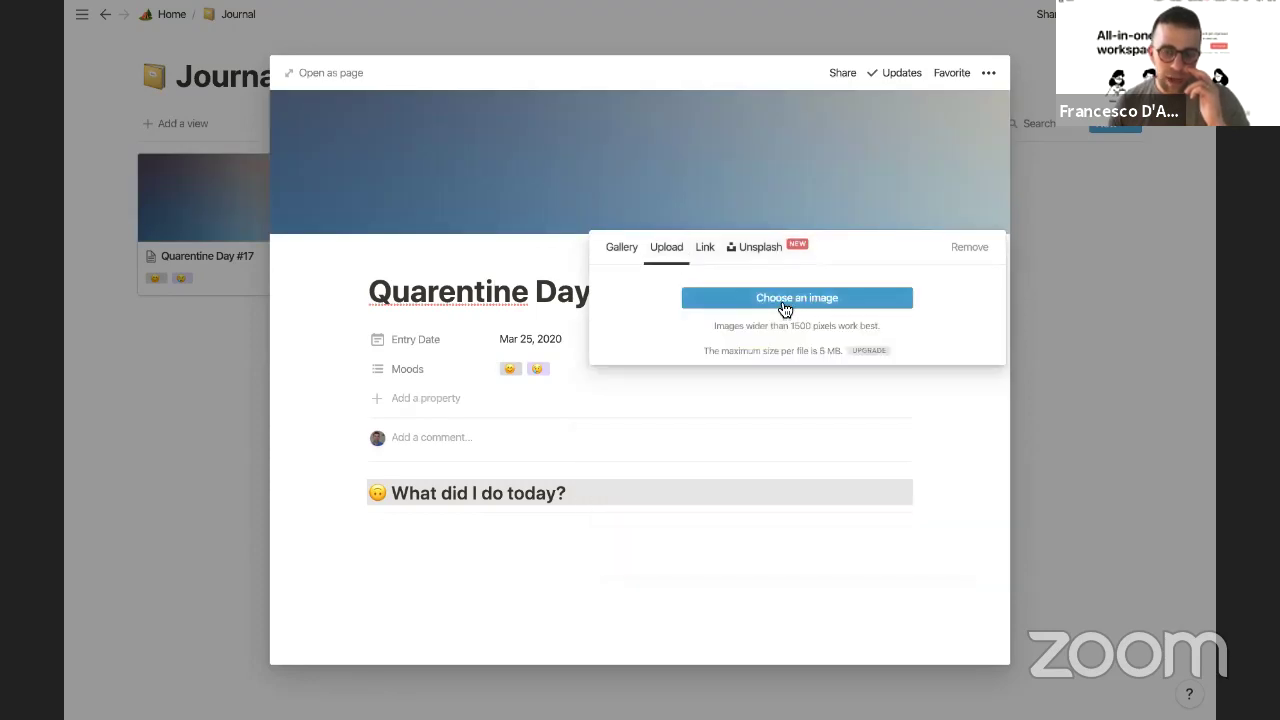
left_click(766, 248)
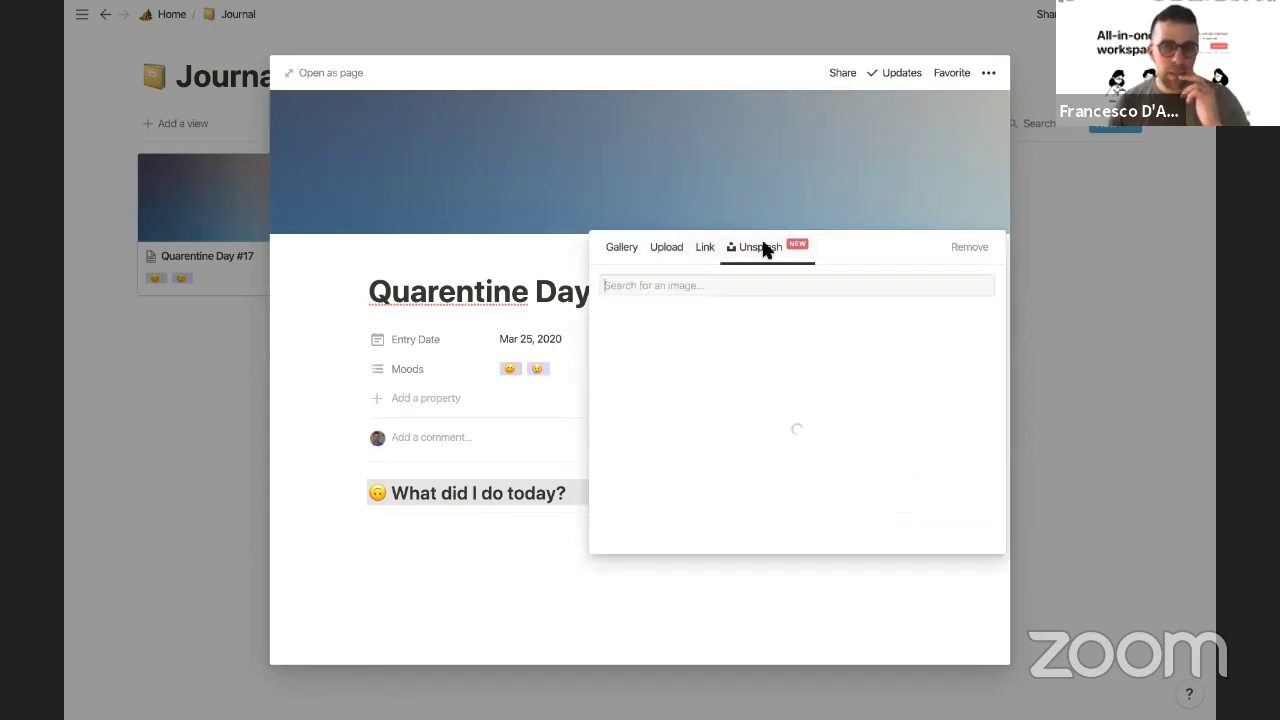
left_click(675, 328)
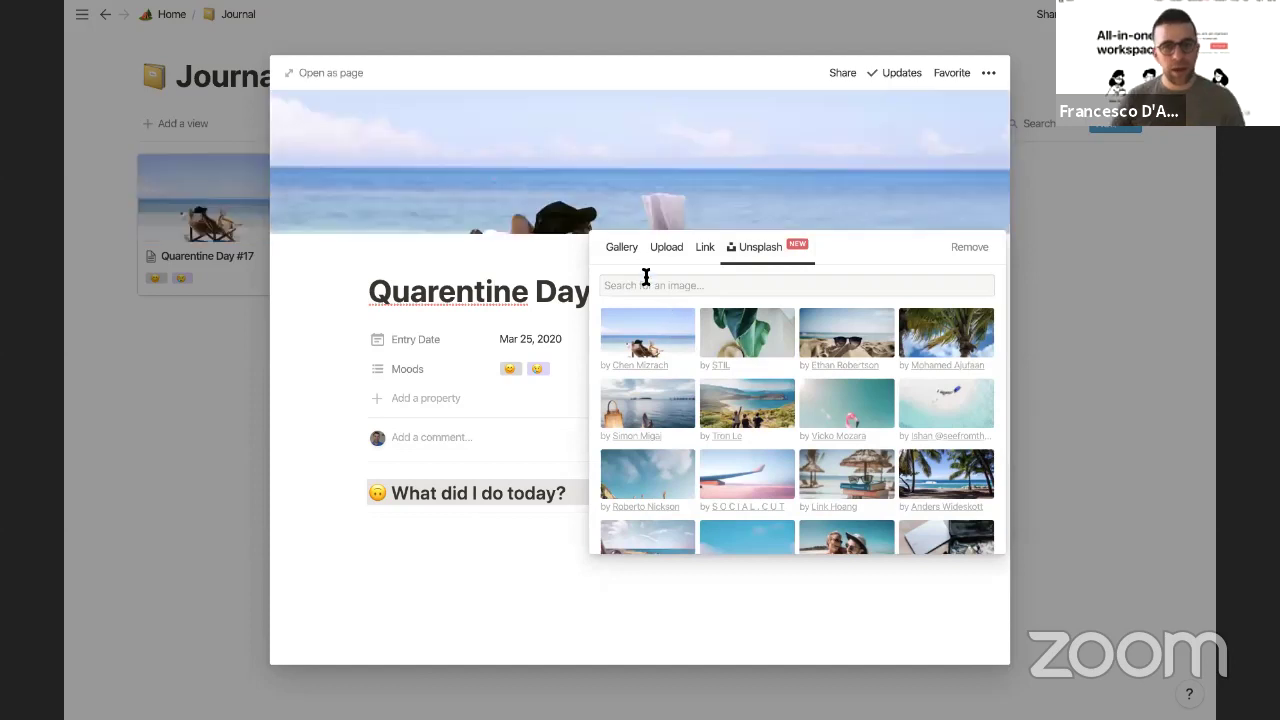
left_click(550, 236)
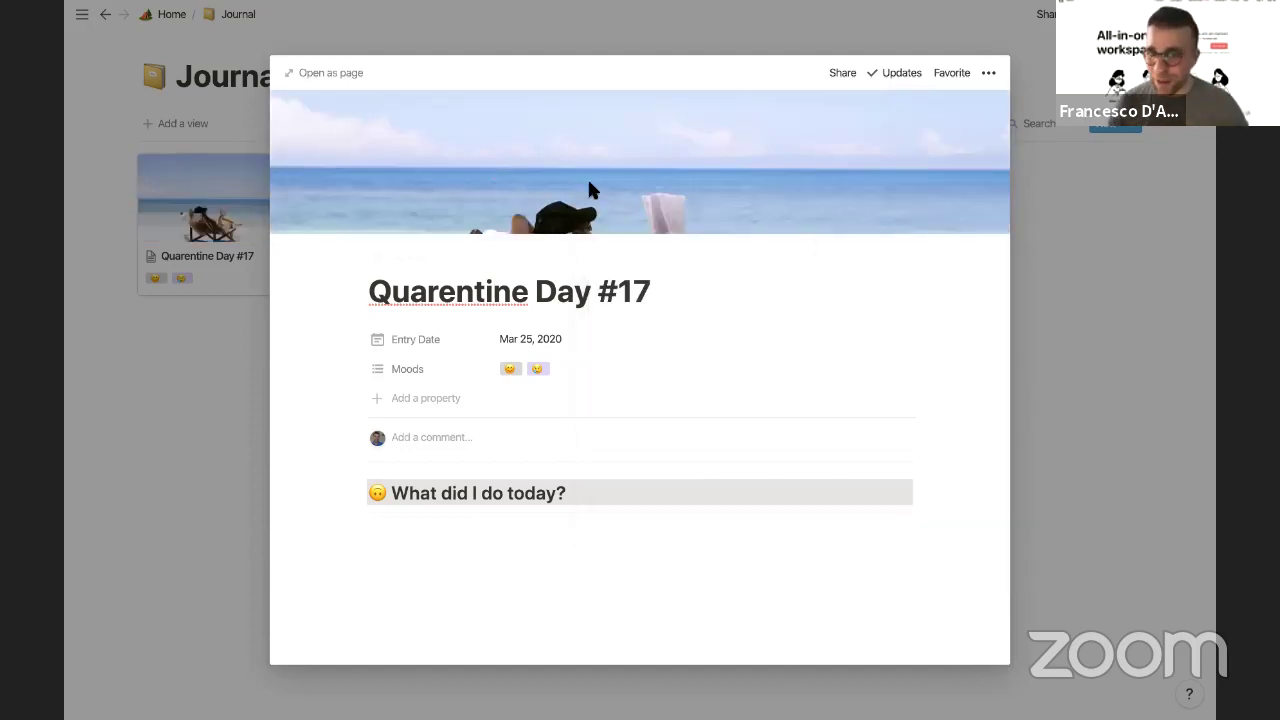
Step: Return to the Journal gallery and show the Entry Date property on its cards
left_click(207, 320)
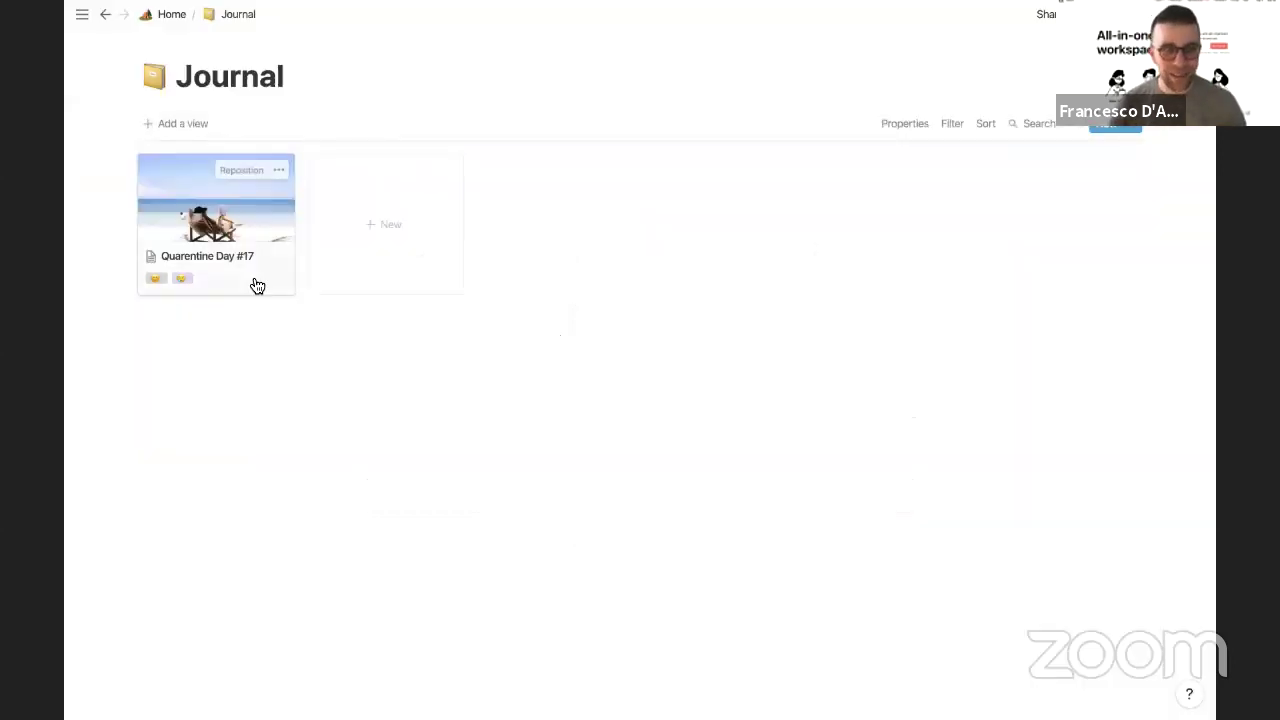
left_click(904, 127)
left_click(987, 285)
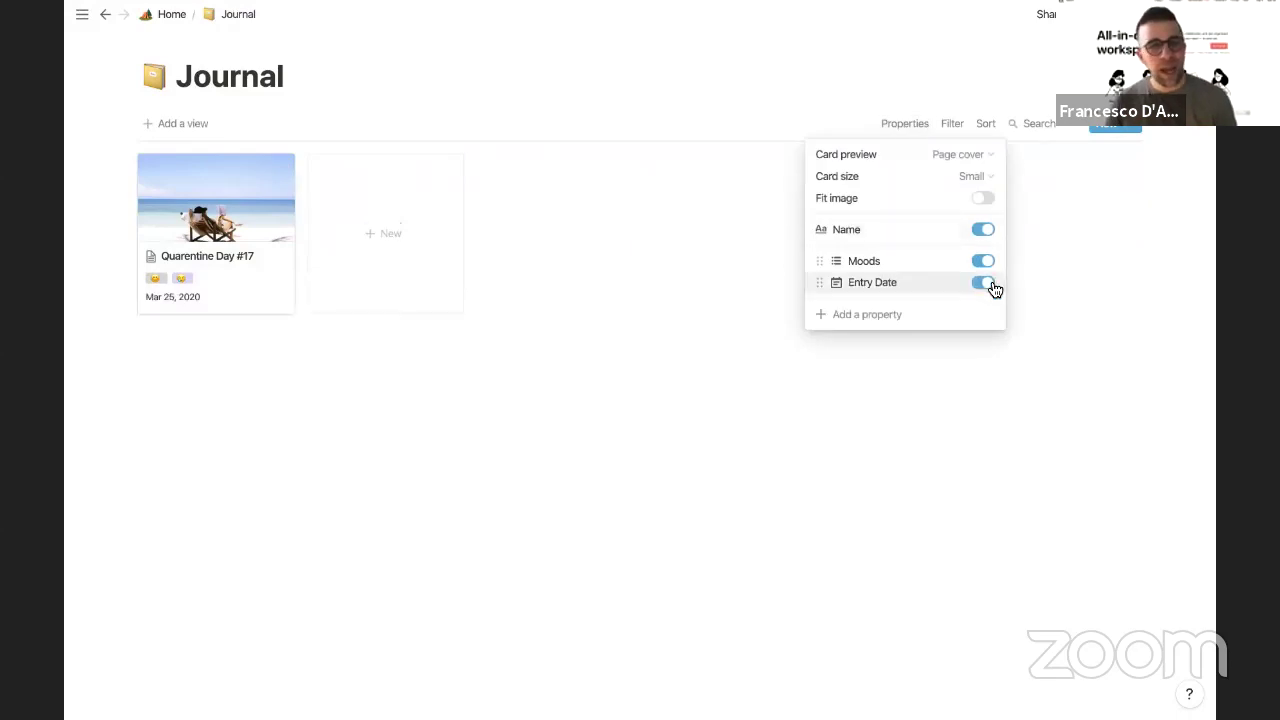
left_click(746, 245)
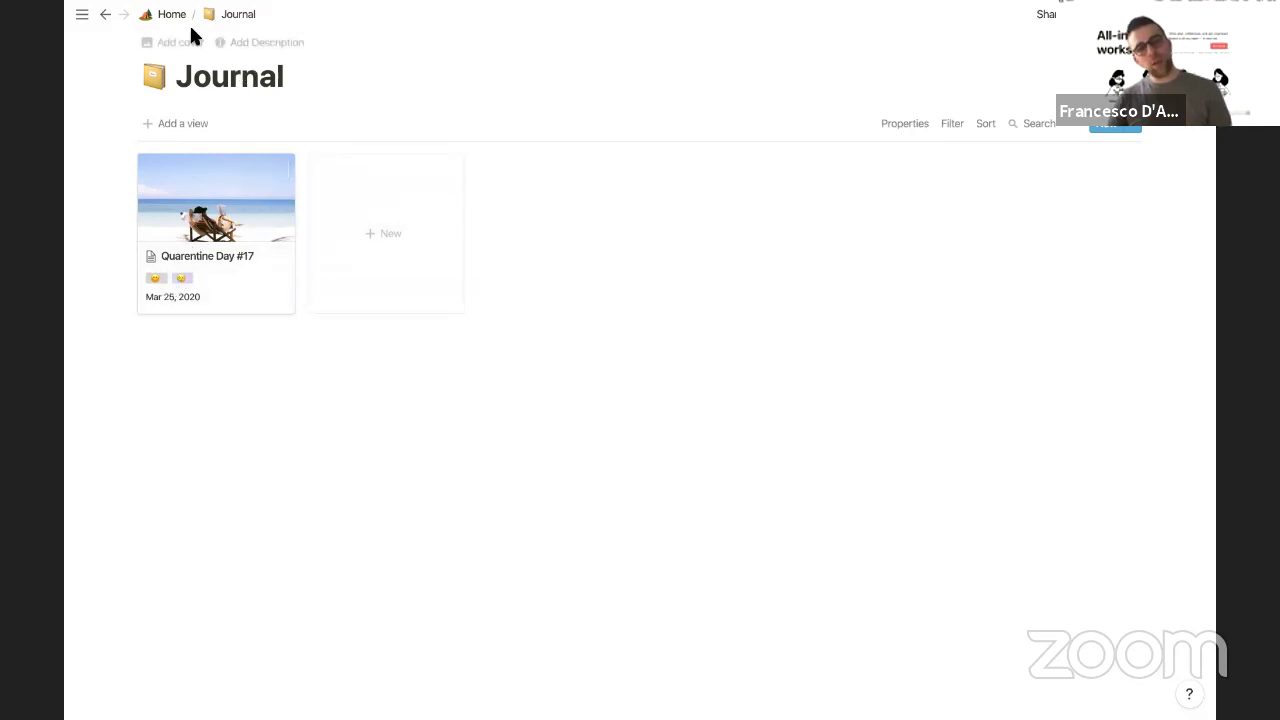
Step: Add a subpage titled "Fitness (EMPTY)" below Journal in the Daily section of the Home page
left_click(184, 17)
left_click(430, 421)
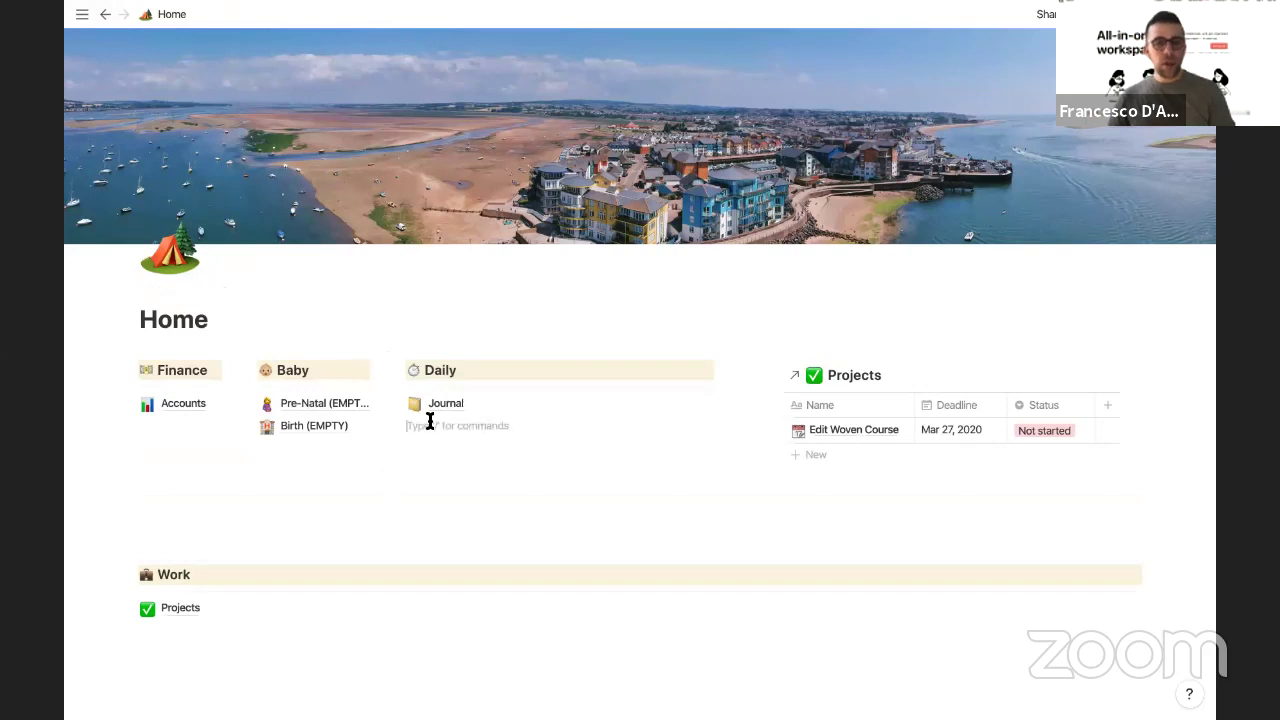
type("/page")
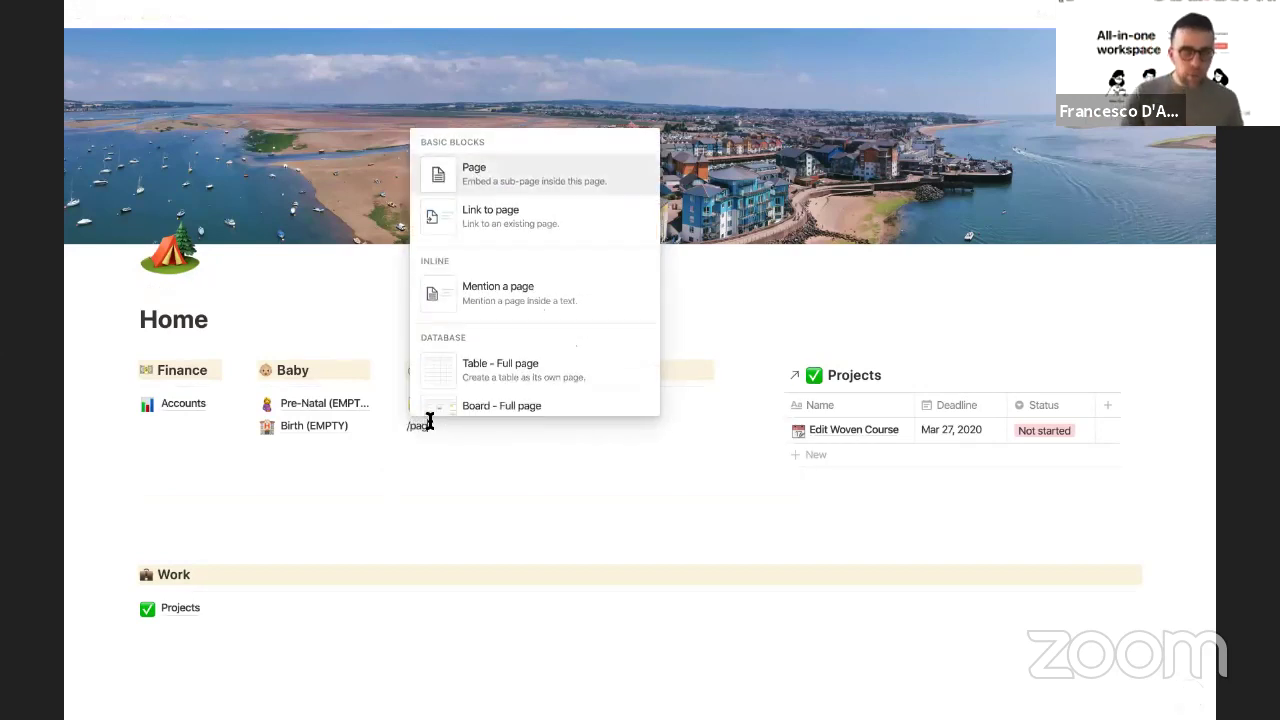
key("Return")
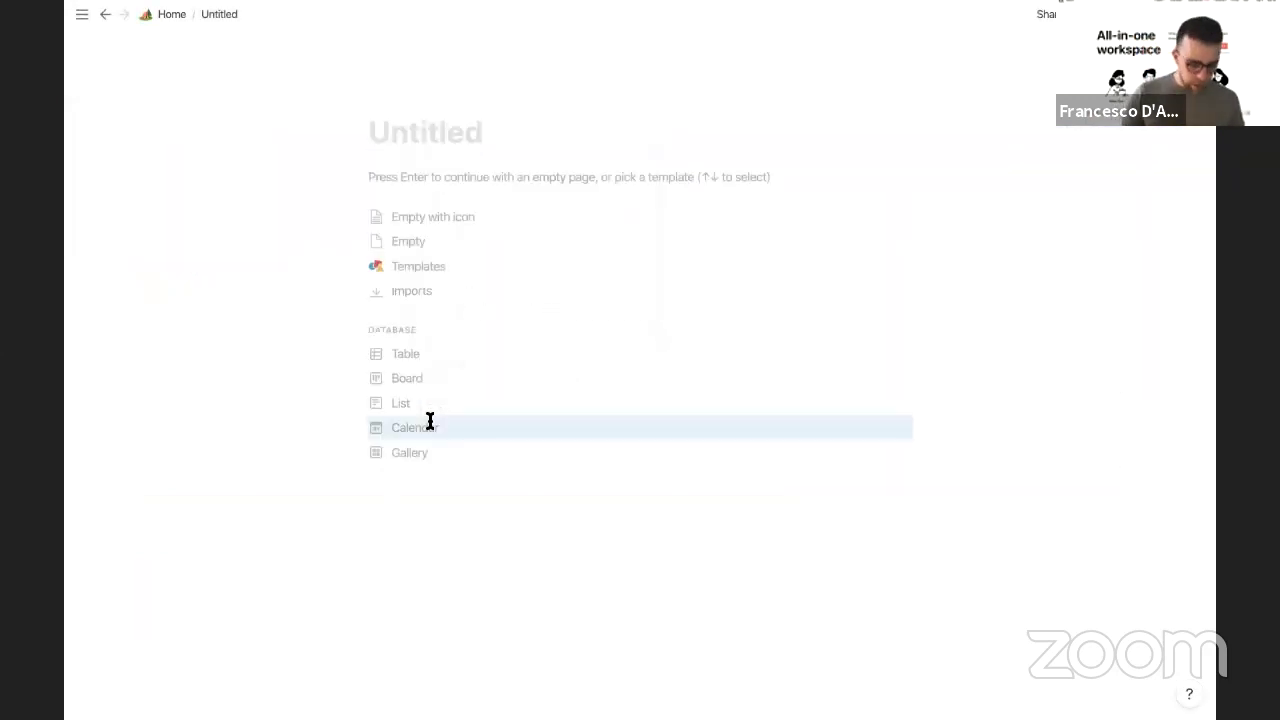
type("Fitness")
key("Return")
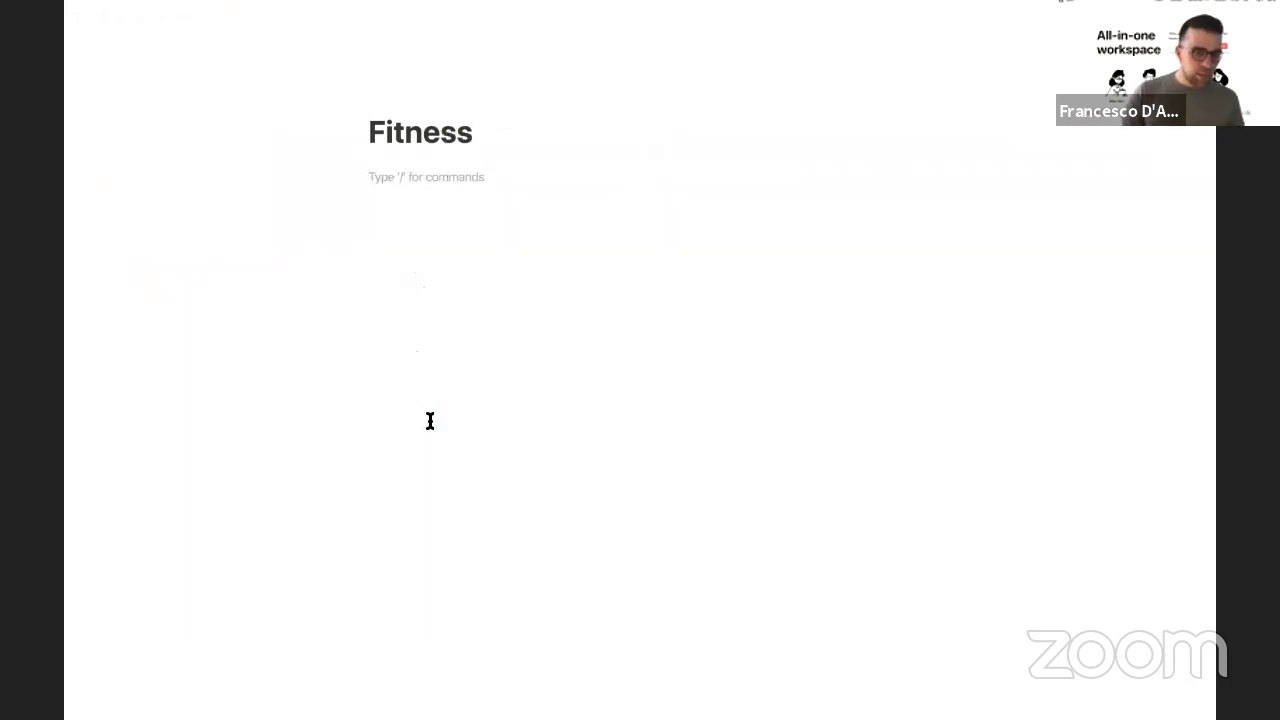
left_click(491, 151)
type("(EMPTY)")
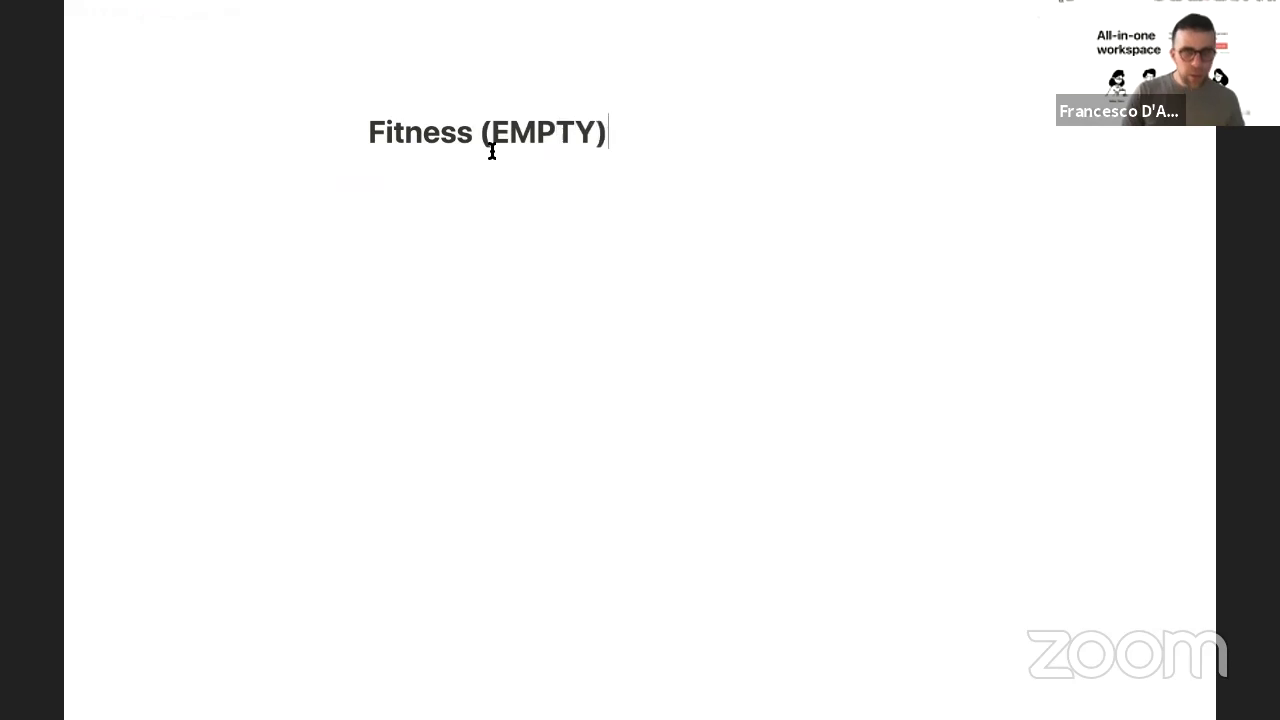
Step: Give the Fitness page the hospital emoji as its icon, searching for "healt", and return to the Home page
left_click(390, 104)
left_click(399, 135)
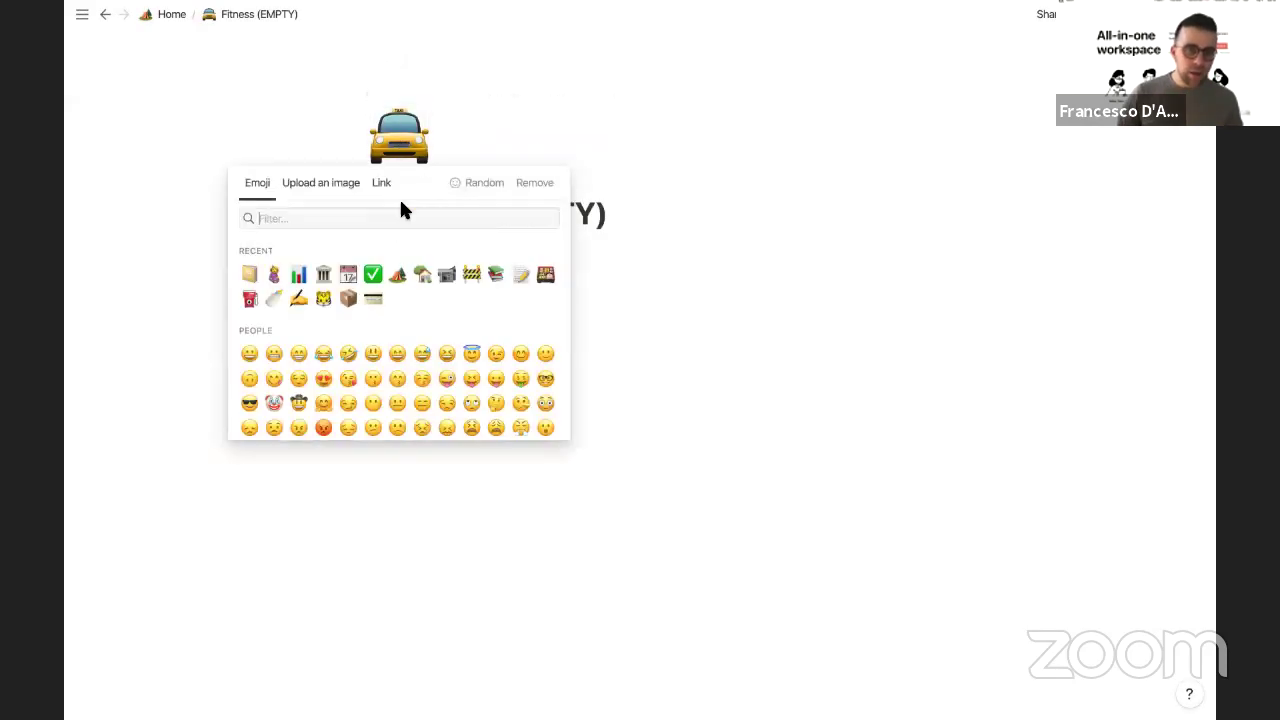
type("fit")
key("BackSpace")
key("BackSpace")
type("ealt")
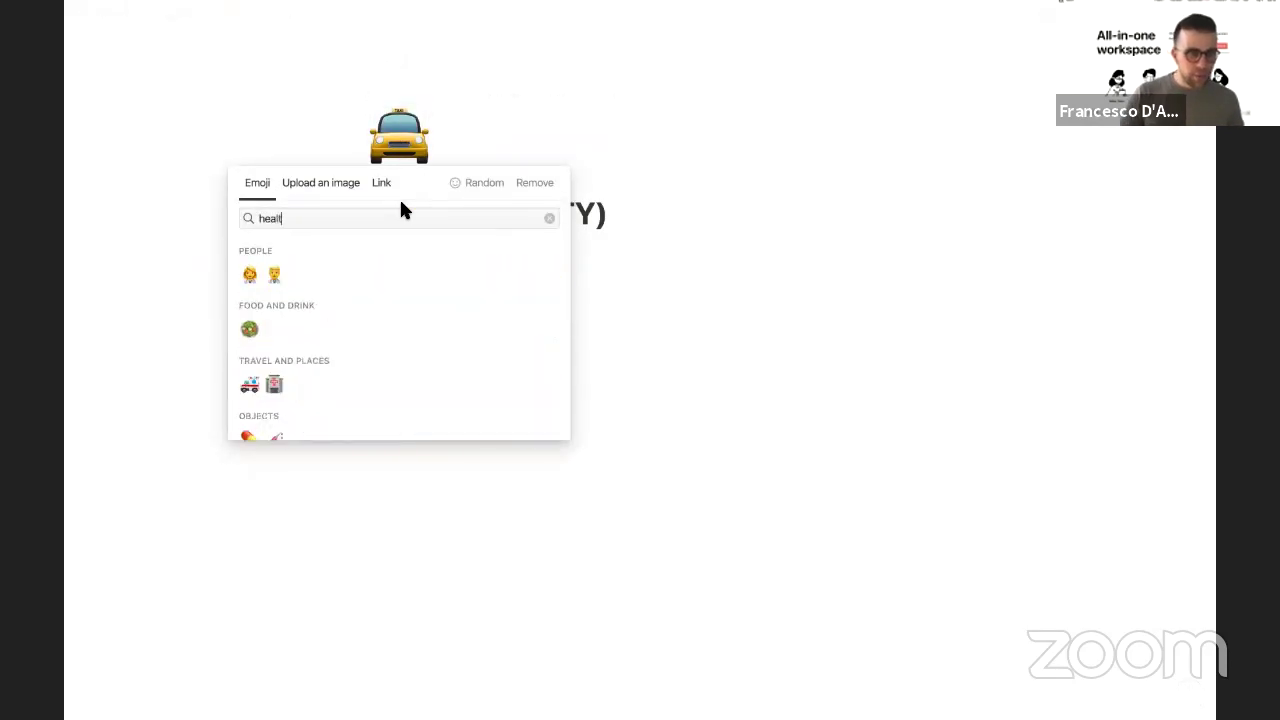
left_click(273, 388)
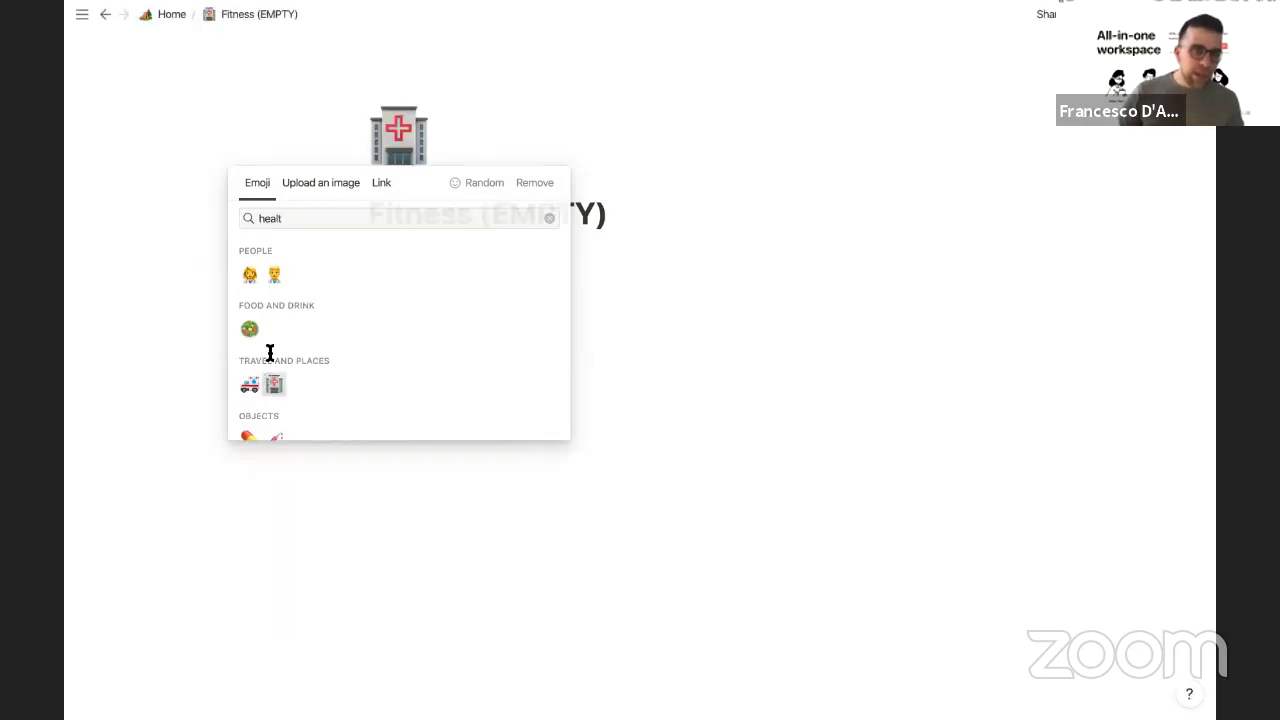
left_click(184, 23)
left_click(184, 23)
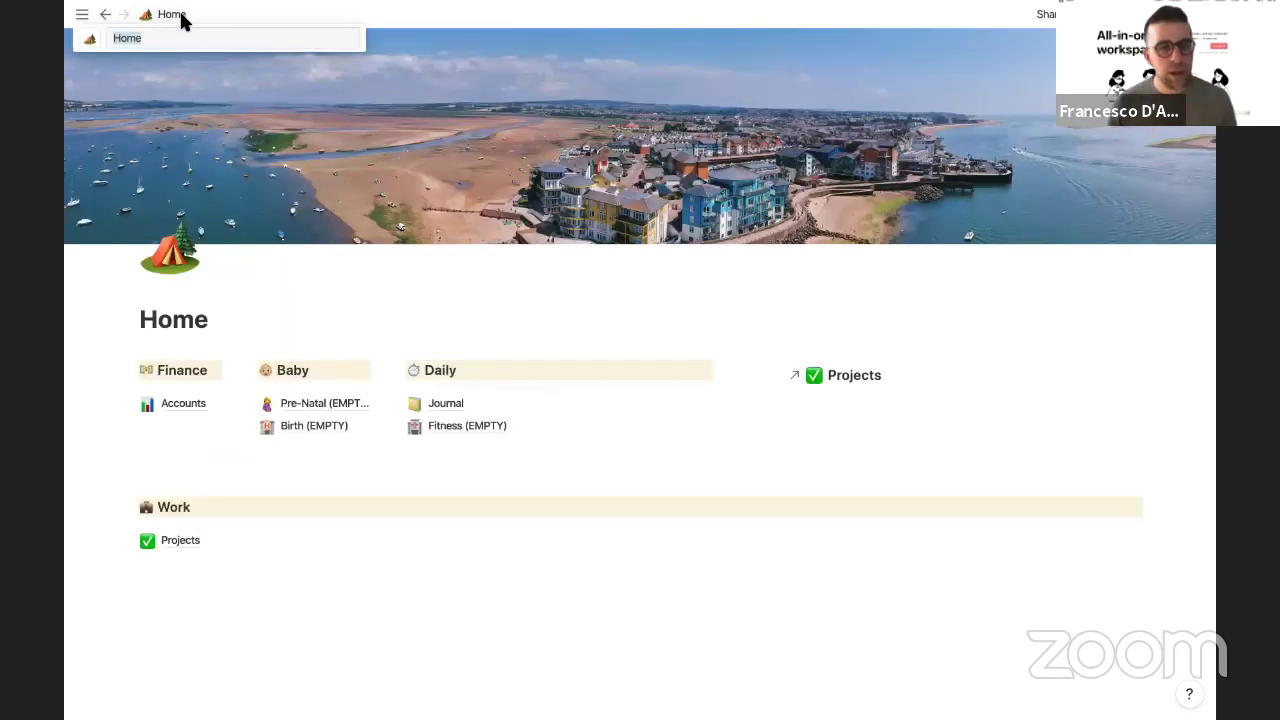
left_click(468, 521)
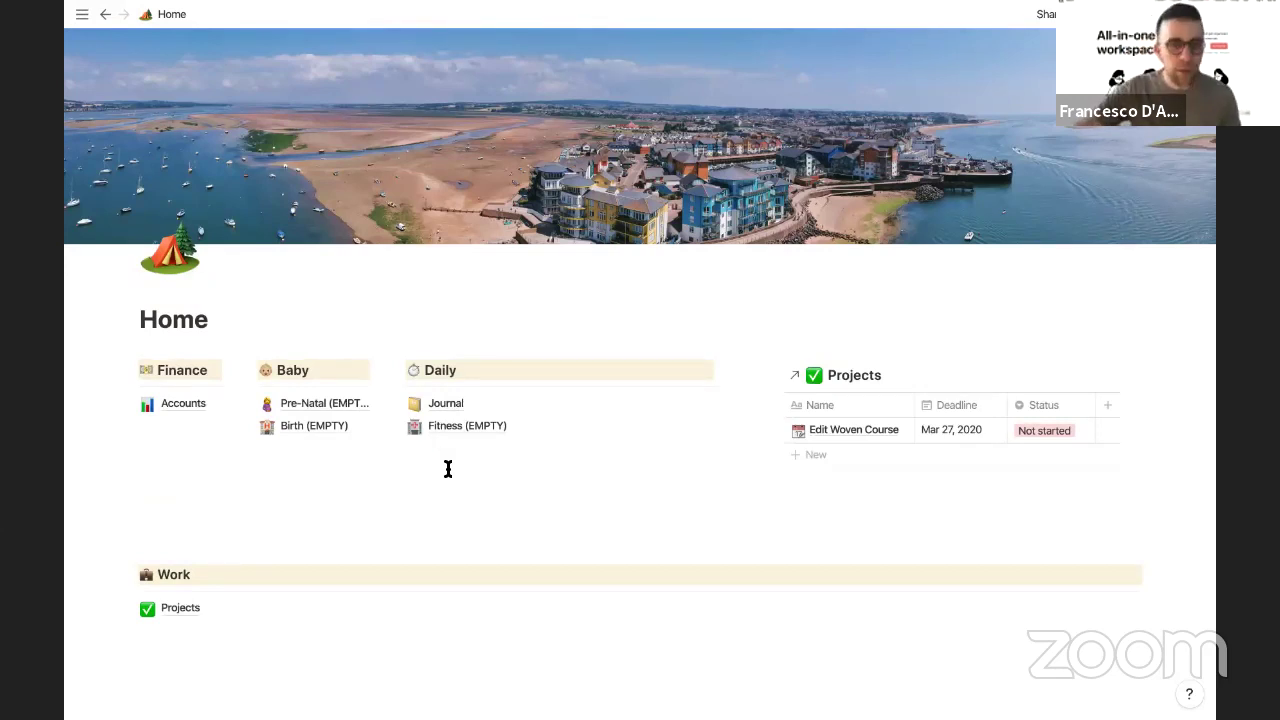
Step: Show the workspace sidebar and widen the Finance and Baby columns on the Home page
scroll(448, 469, "down", 1)
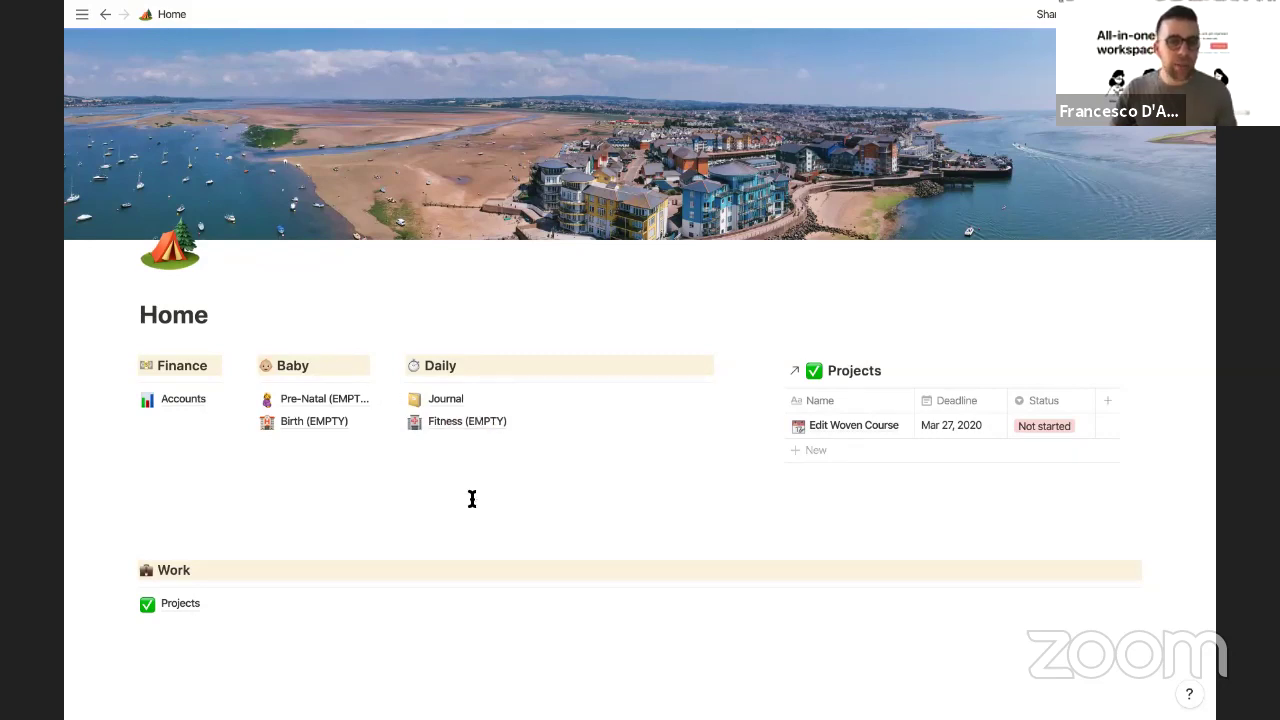
scroll(473, 505, "down", 2)
scroll(474, 507, "up", 2)
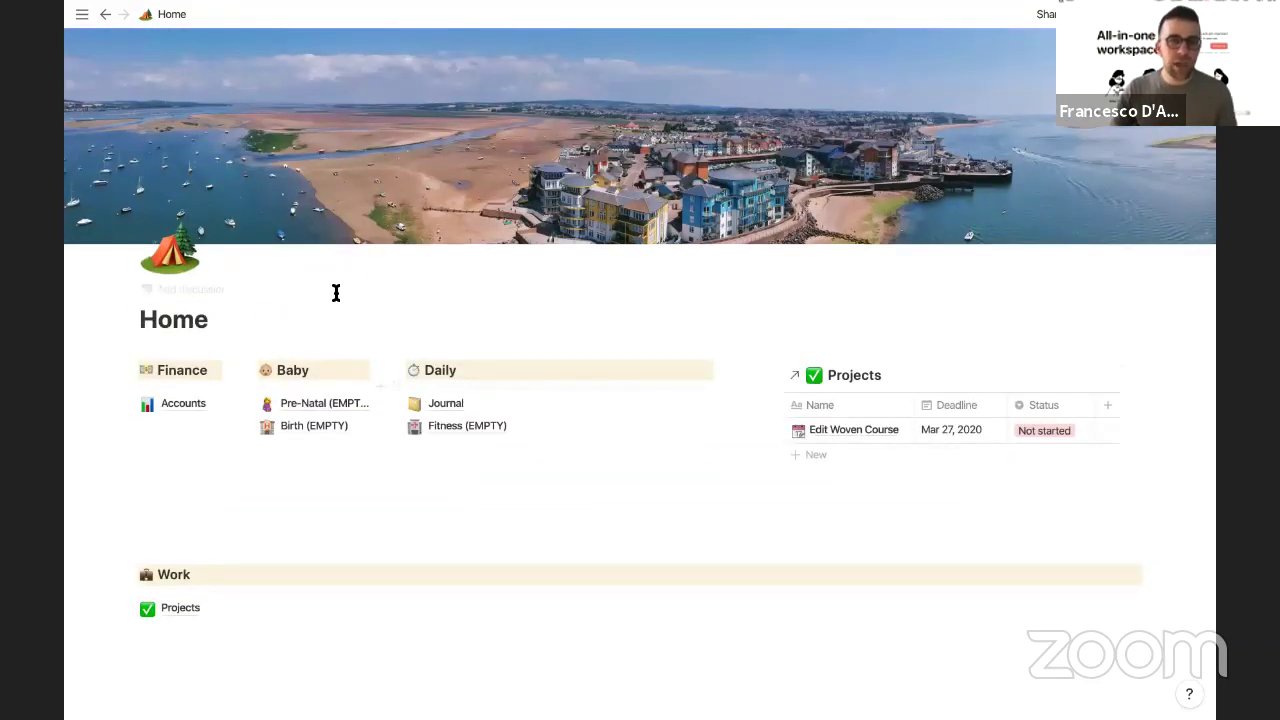
left_click(82, 15)
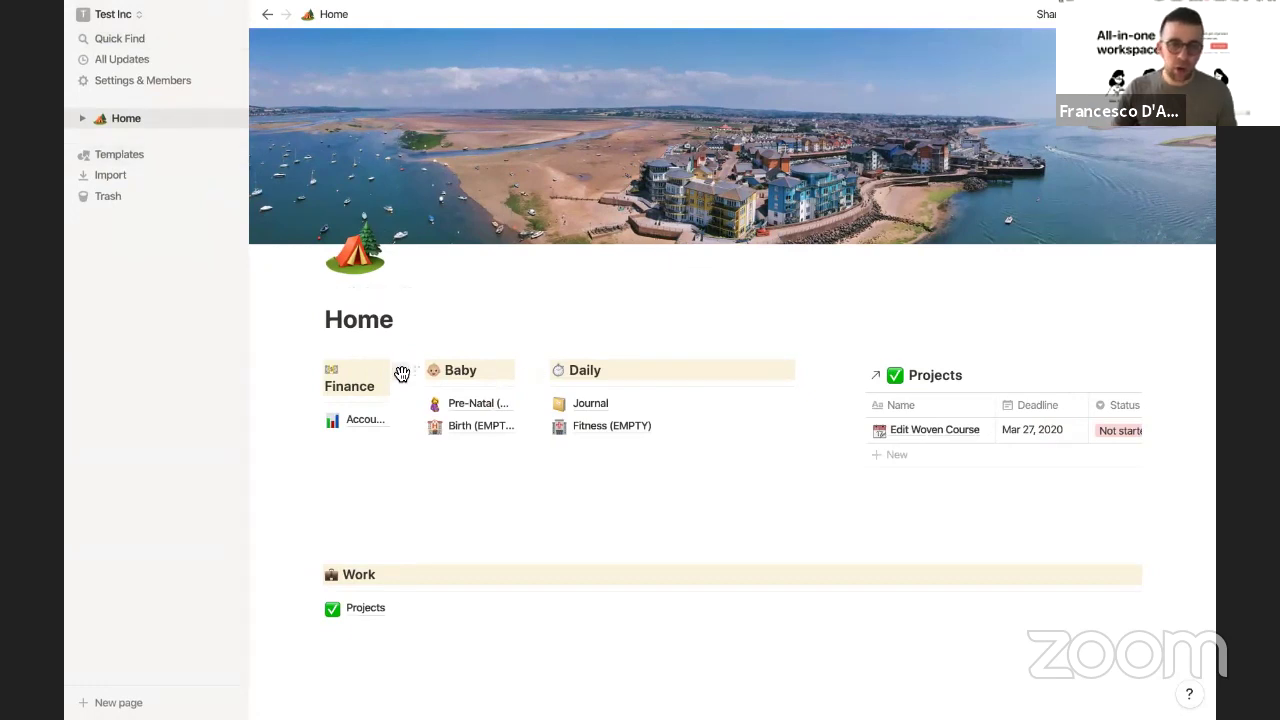
mouse_move(414, 366)
left_mouse_down()
mouse_move(411, 348)
mouse_move(434, 363)
left_mouse_up()
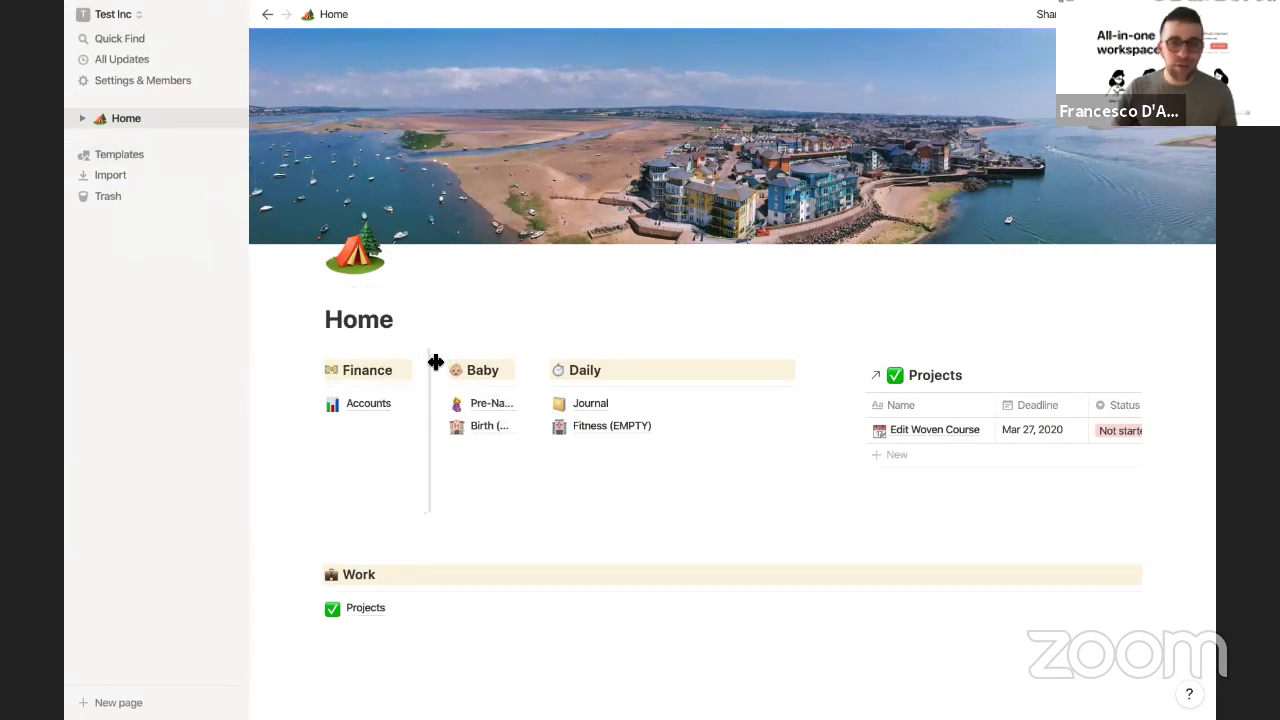
left_click_drag(531, 354, 578, 365)
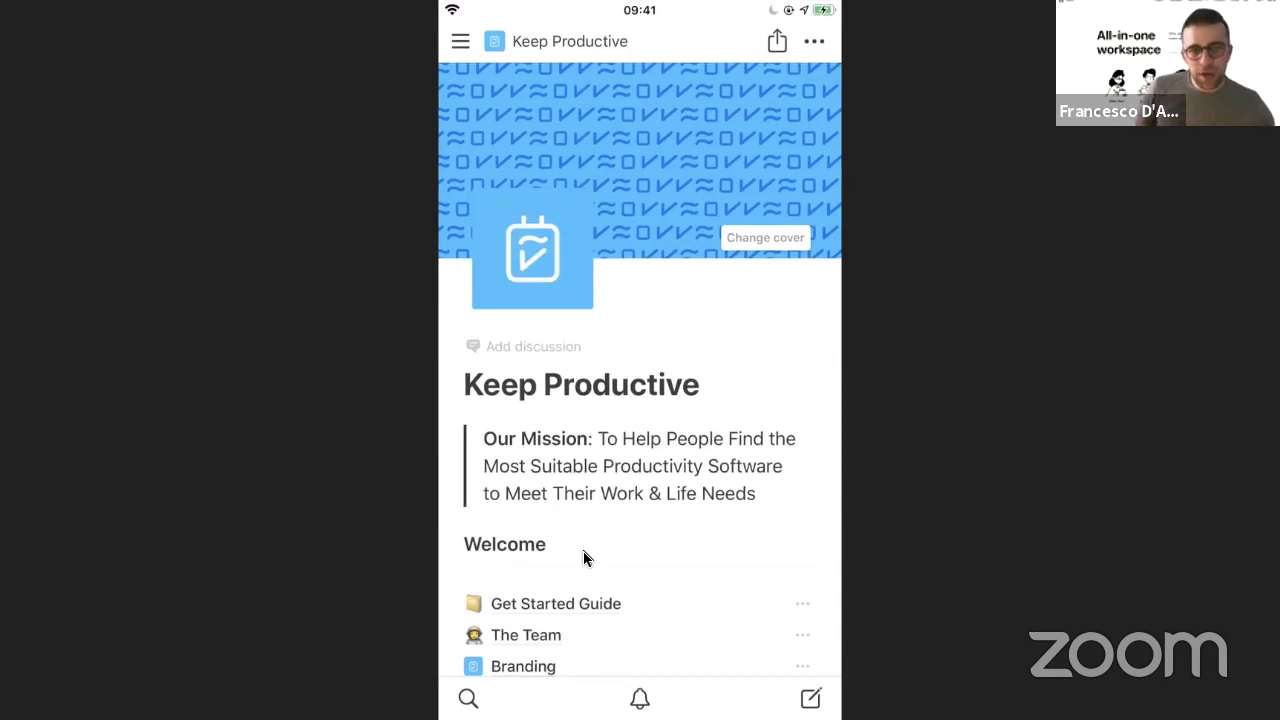
Step: In the Notion mobile app, add a new page to Notes titled "This is a smashing mug"
scroll(586, 557, "down", 1)
scroll(586, 557, "up", 1)
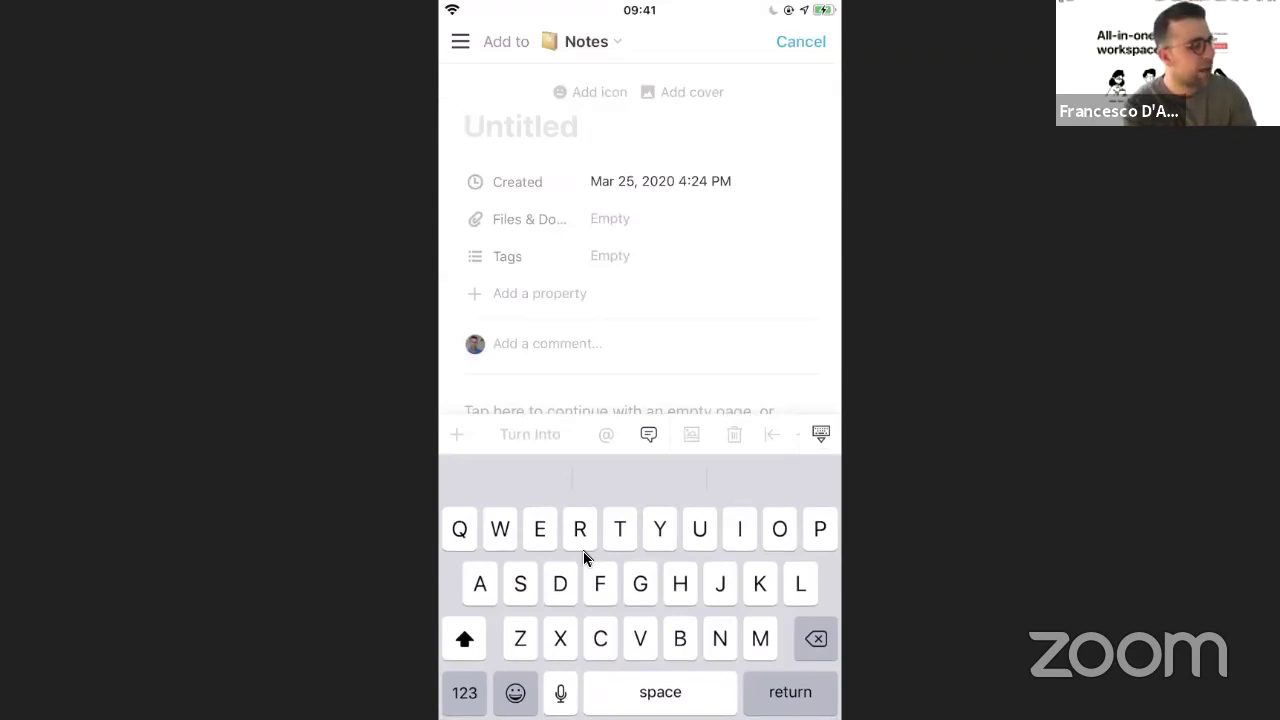
type("This i")
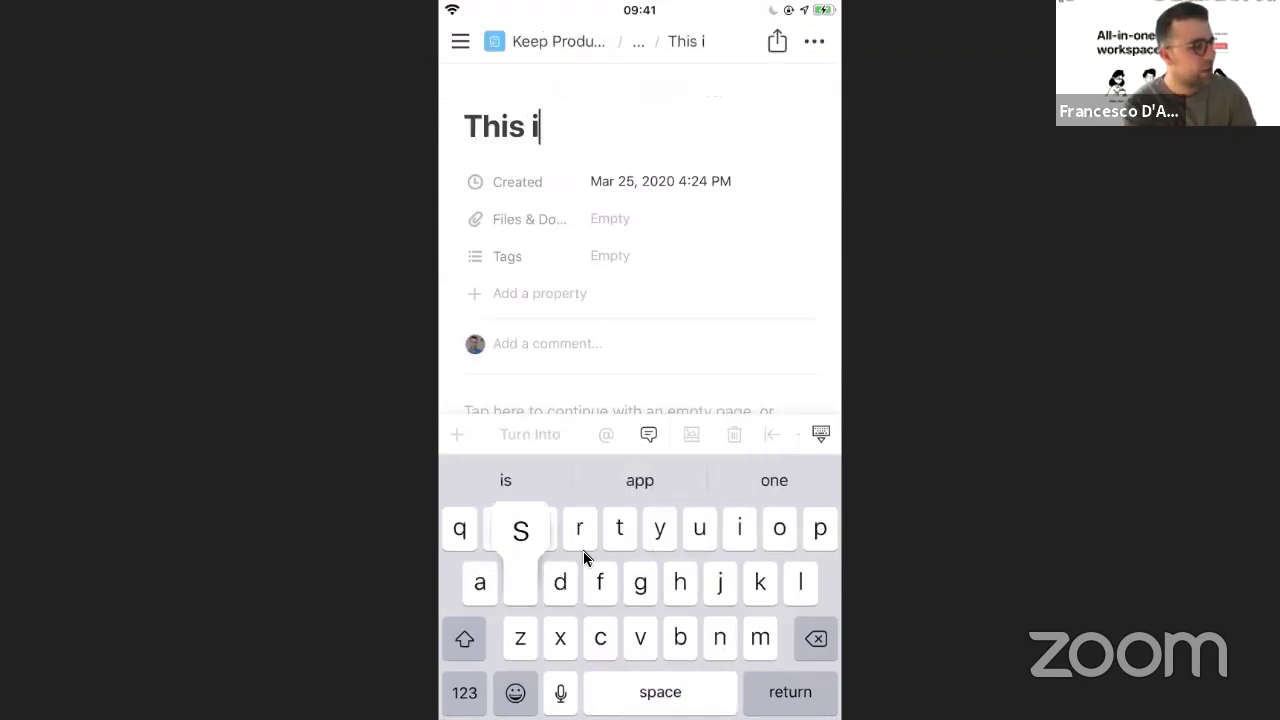
type("s a smas")
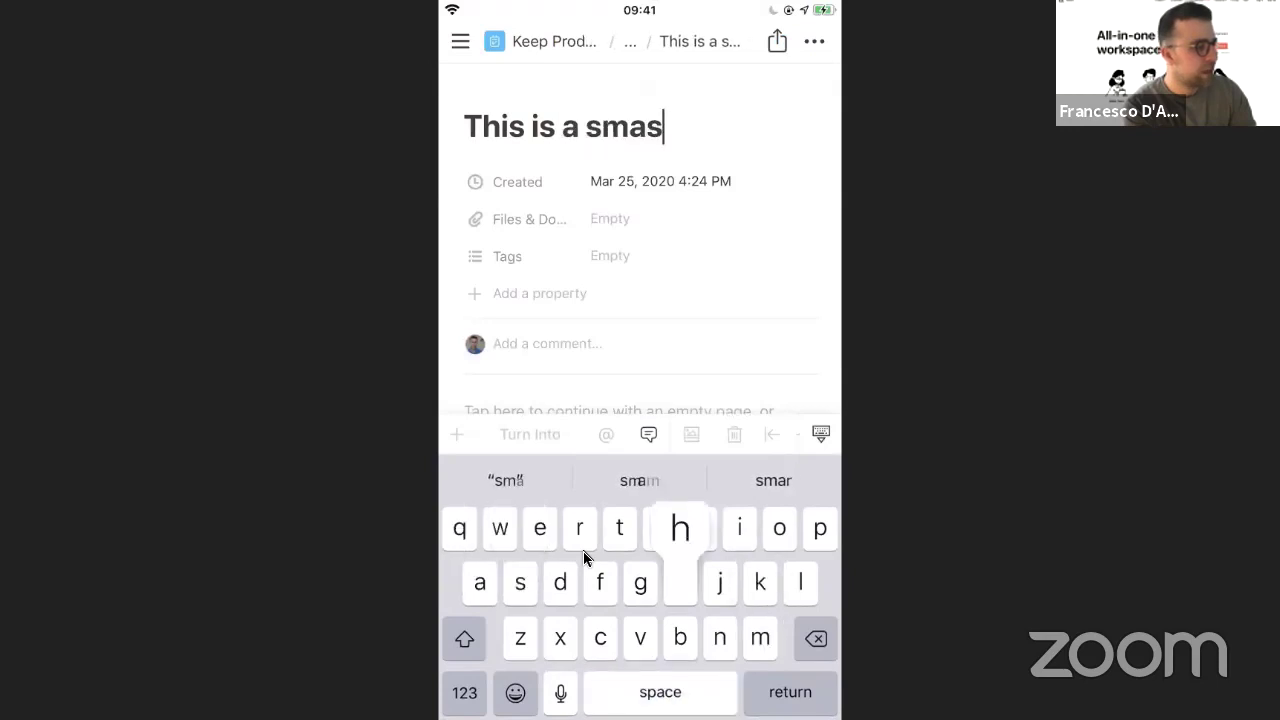
type("hing mug")
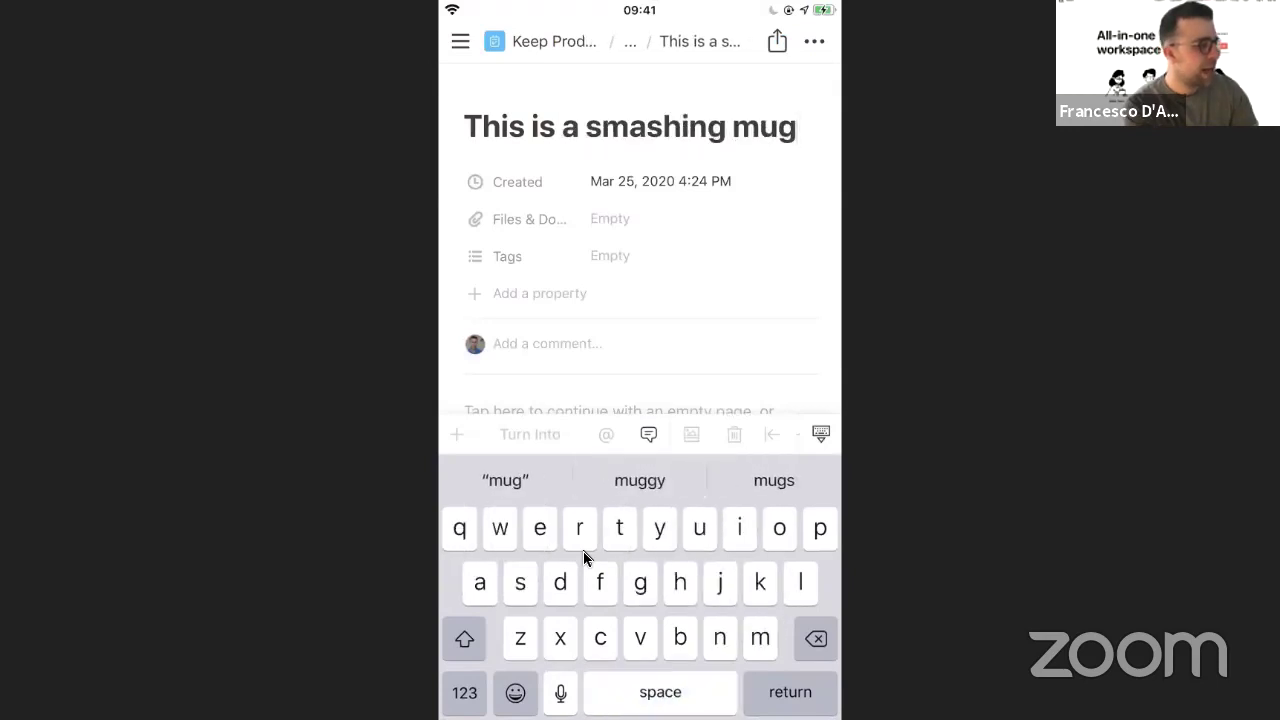